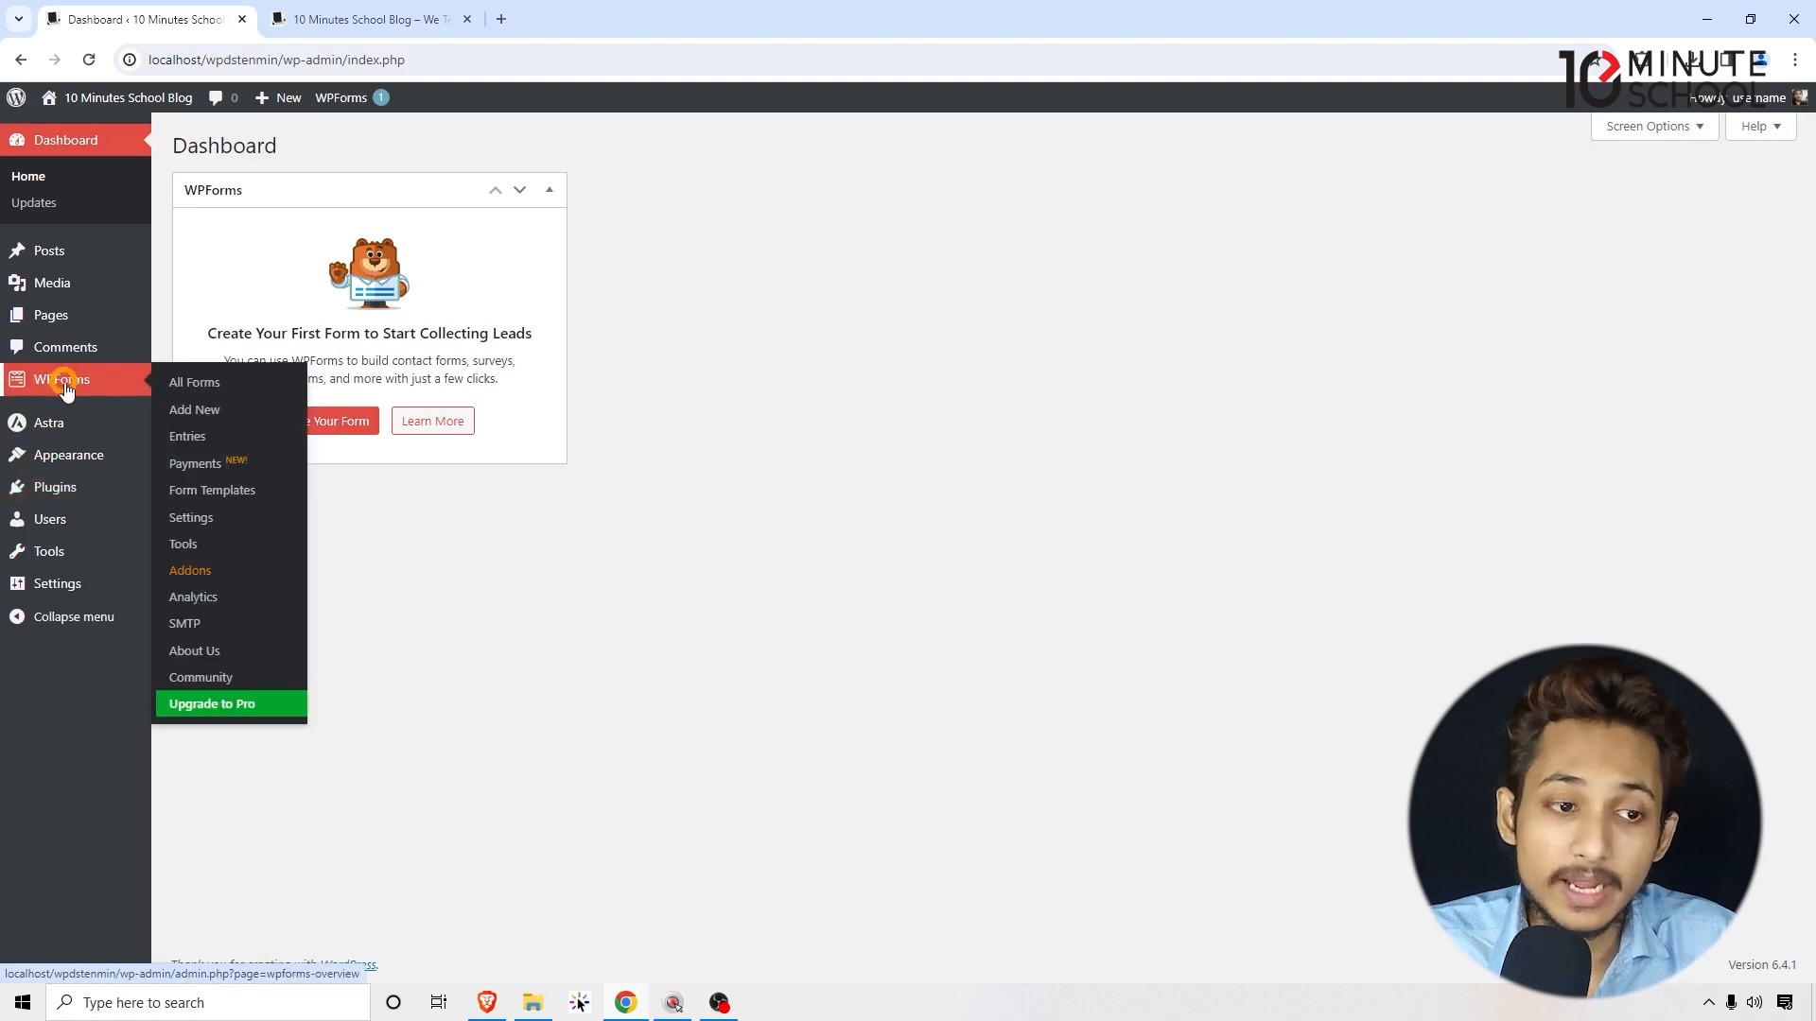
Step: Search new plugins for 'wpforms', confirm Contact Form by WPForms is Active, and open WPForms
mouse_move(83, 488)
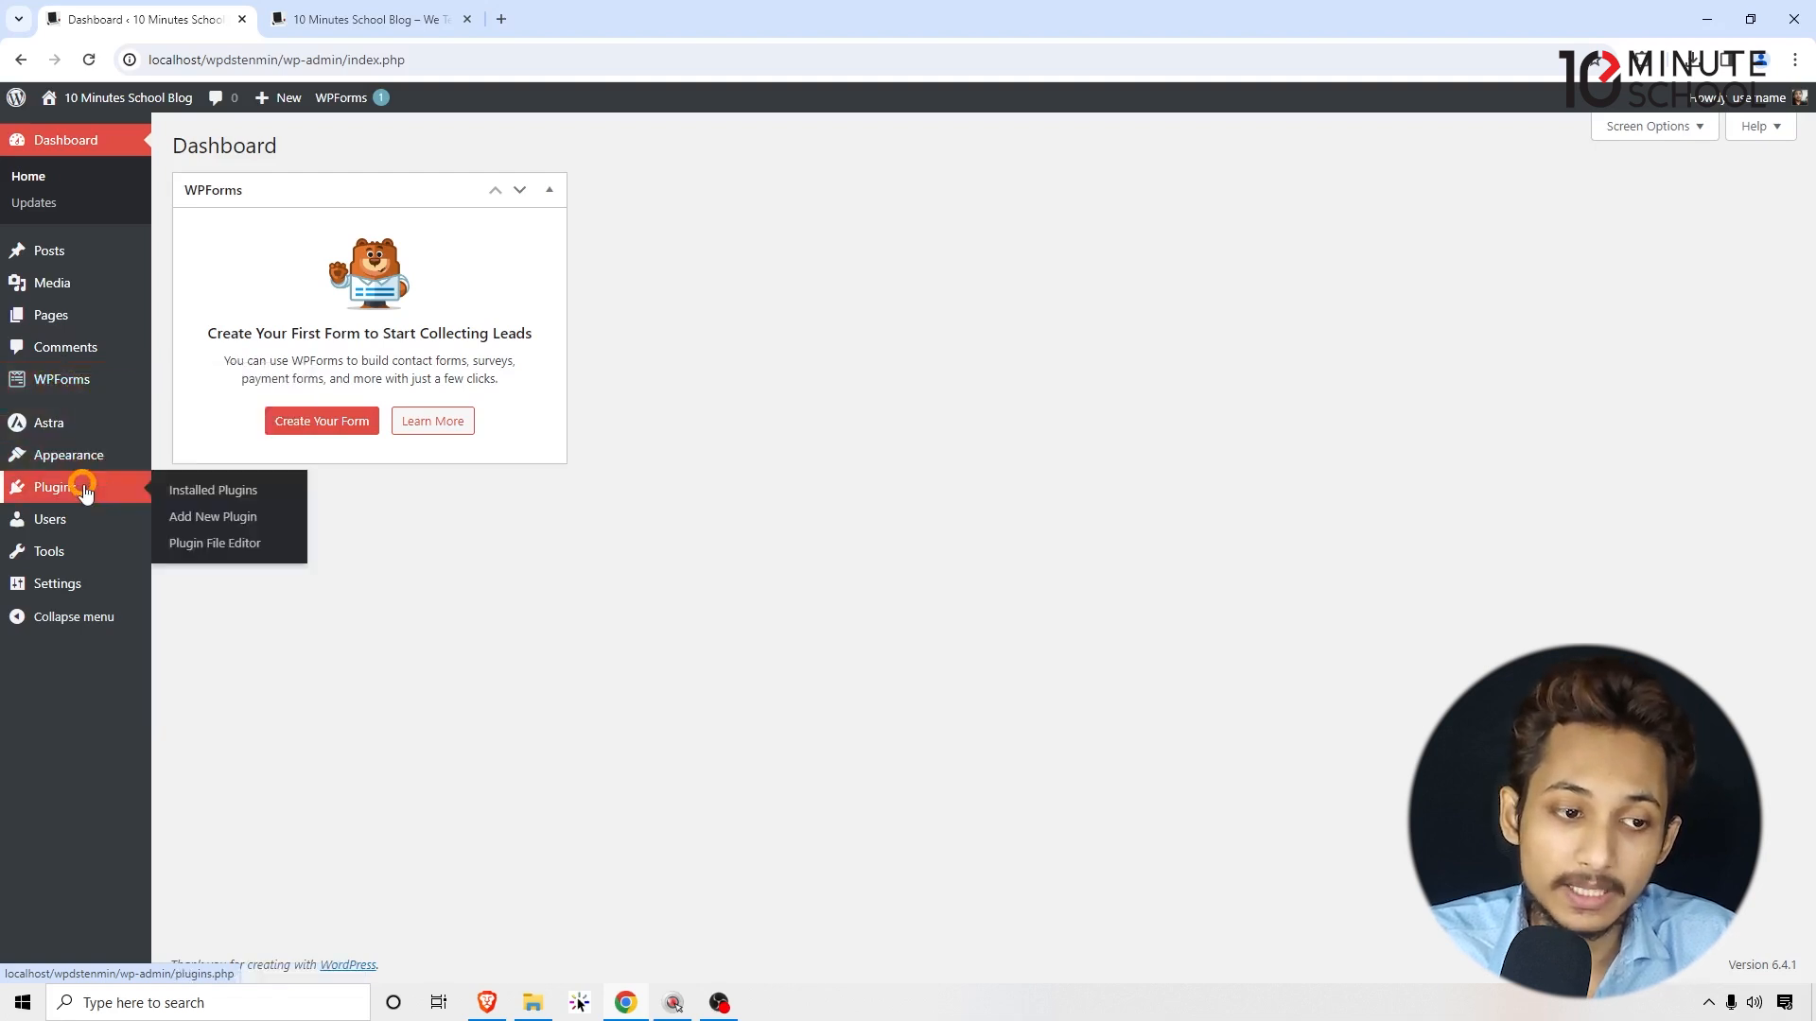
click(206, 516)
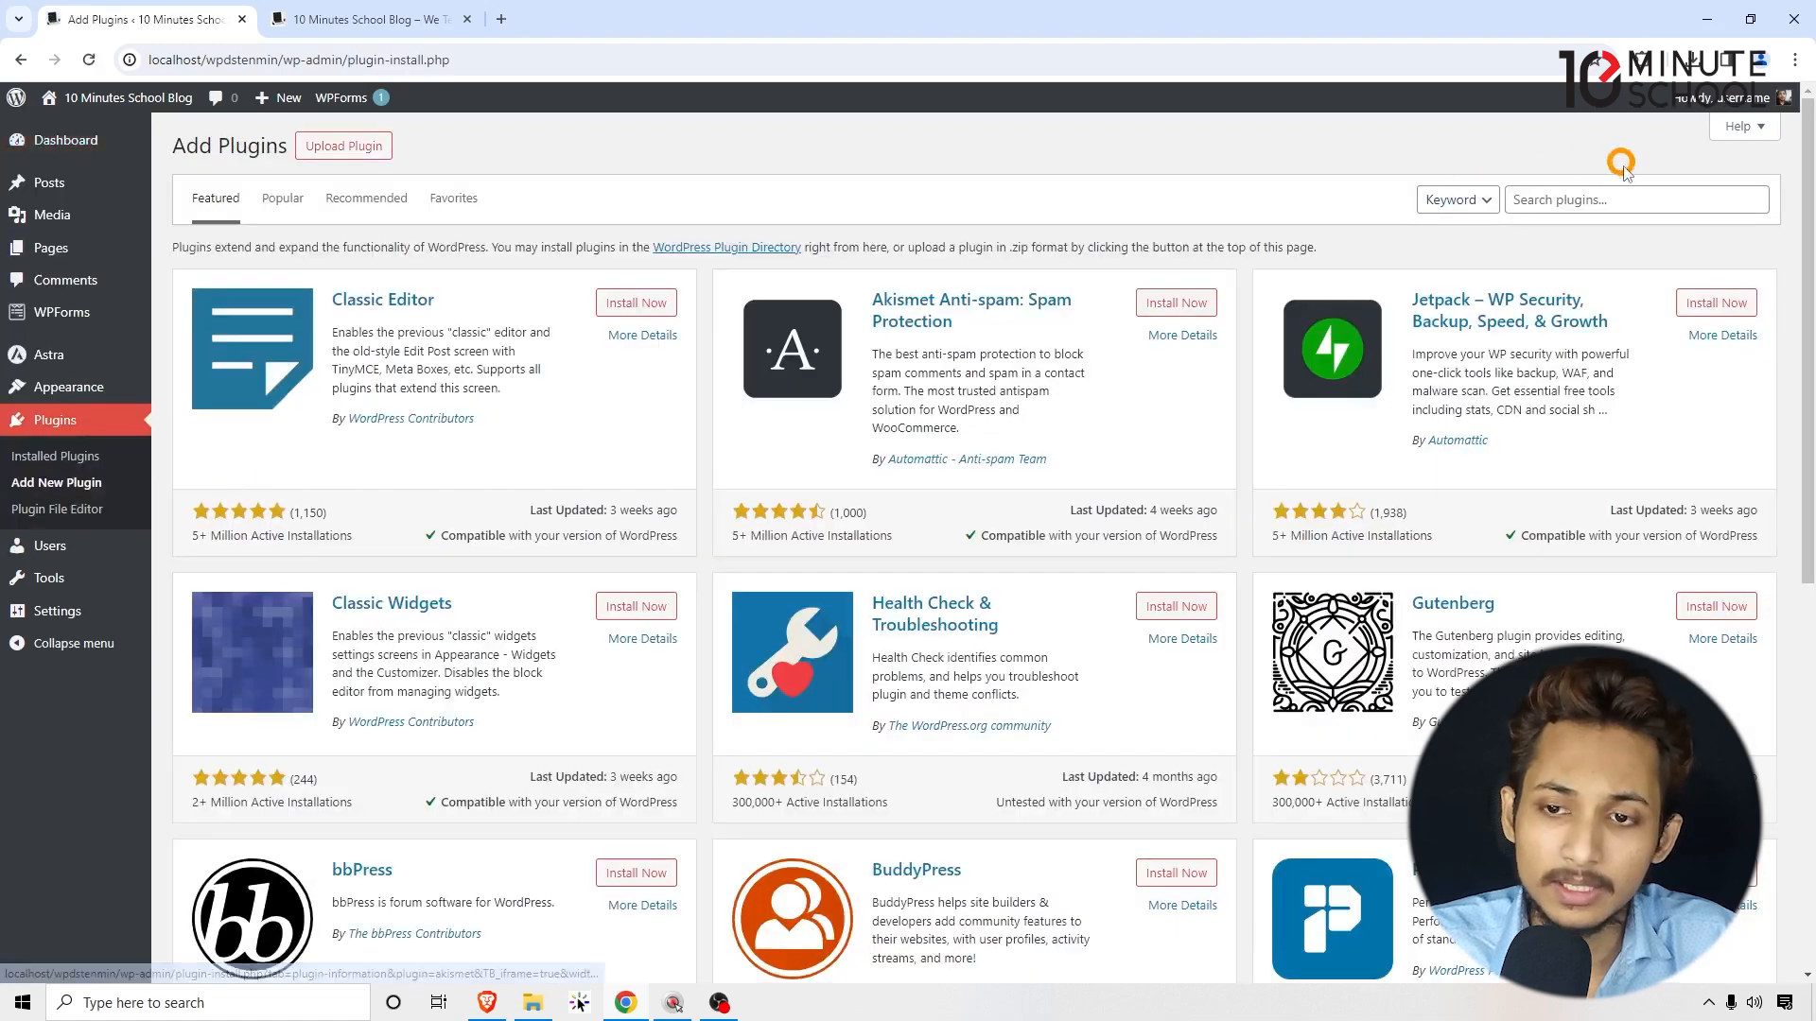
click(1621, 201)
text(wpfor)
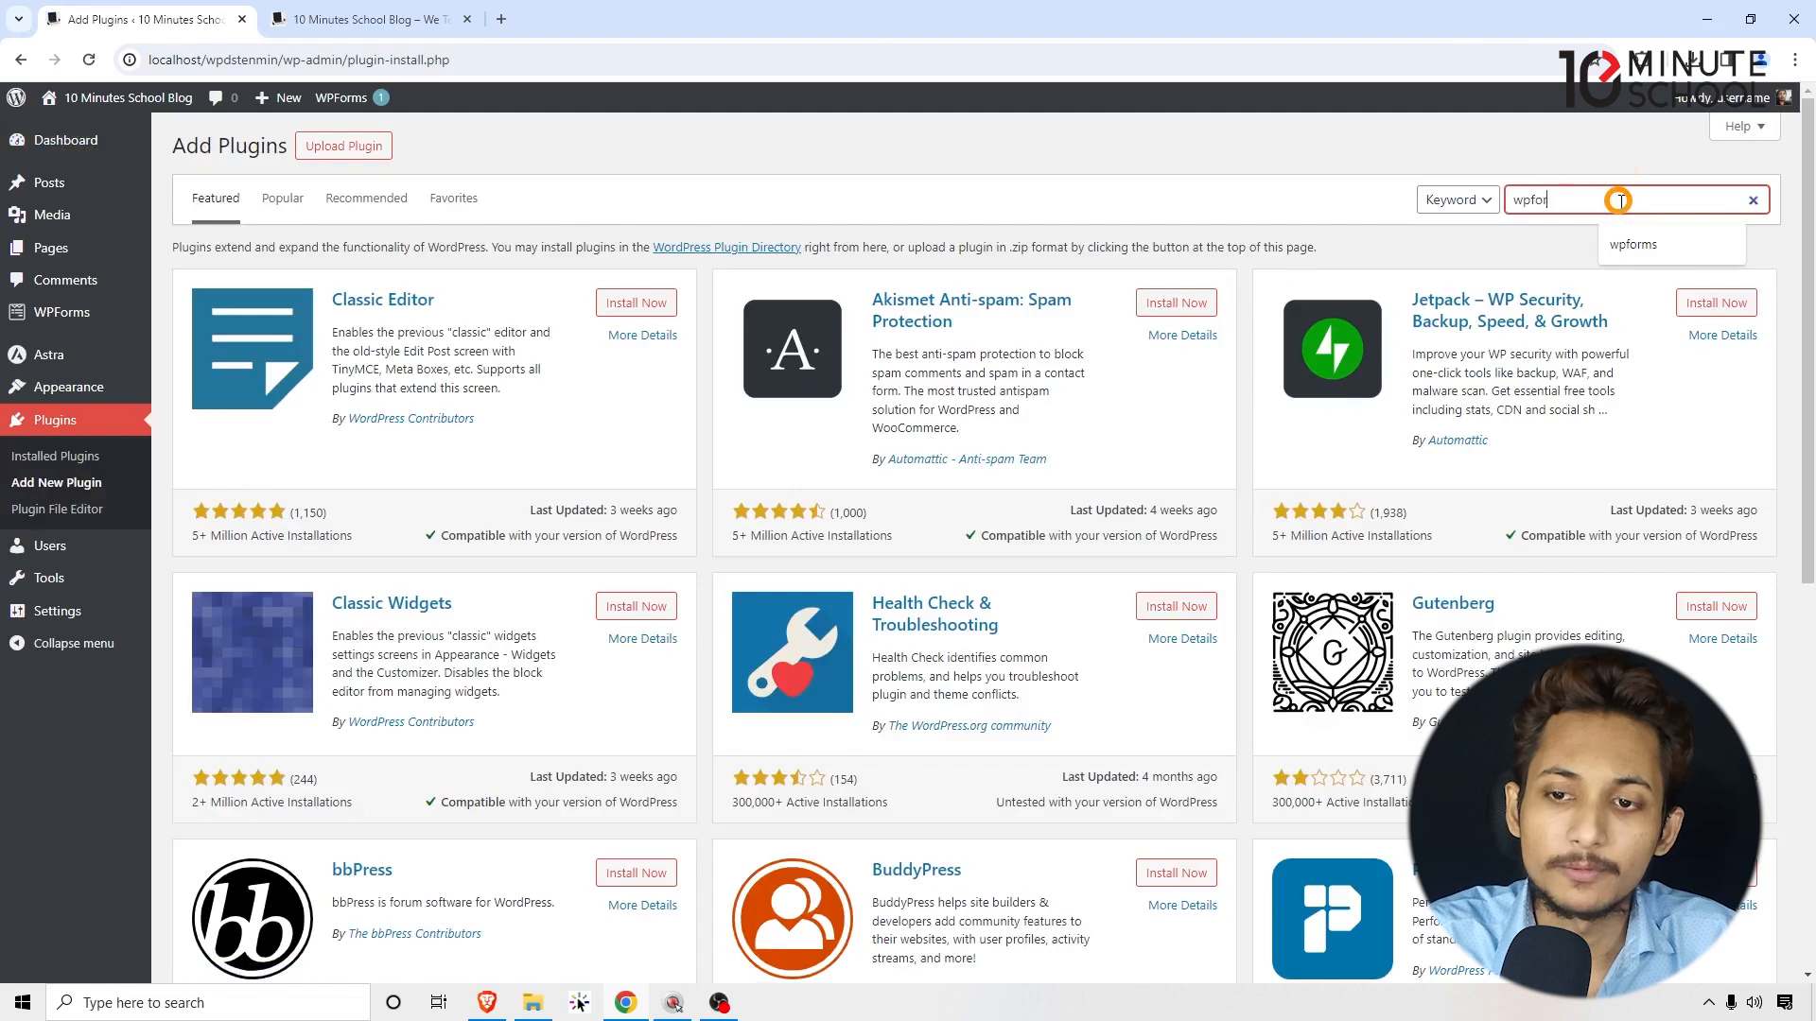
text(ms)
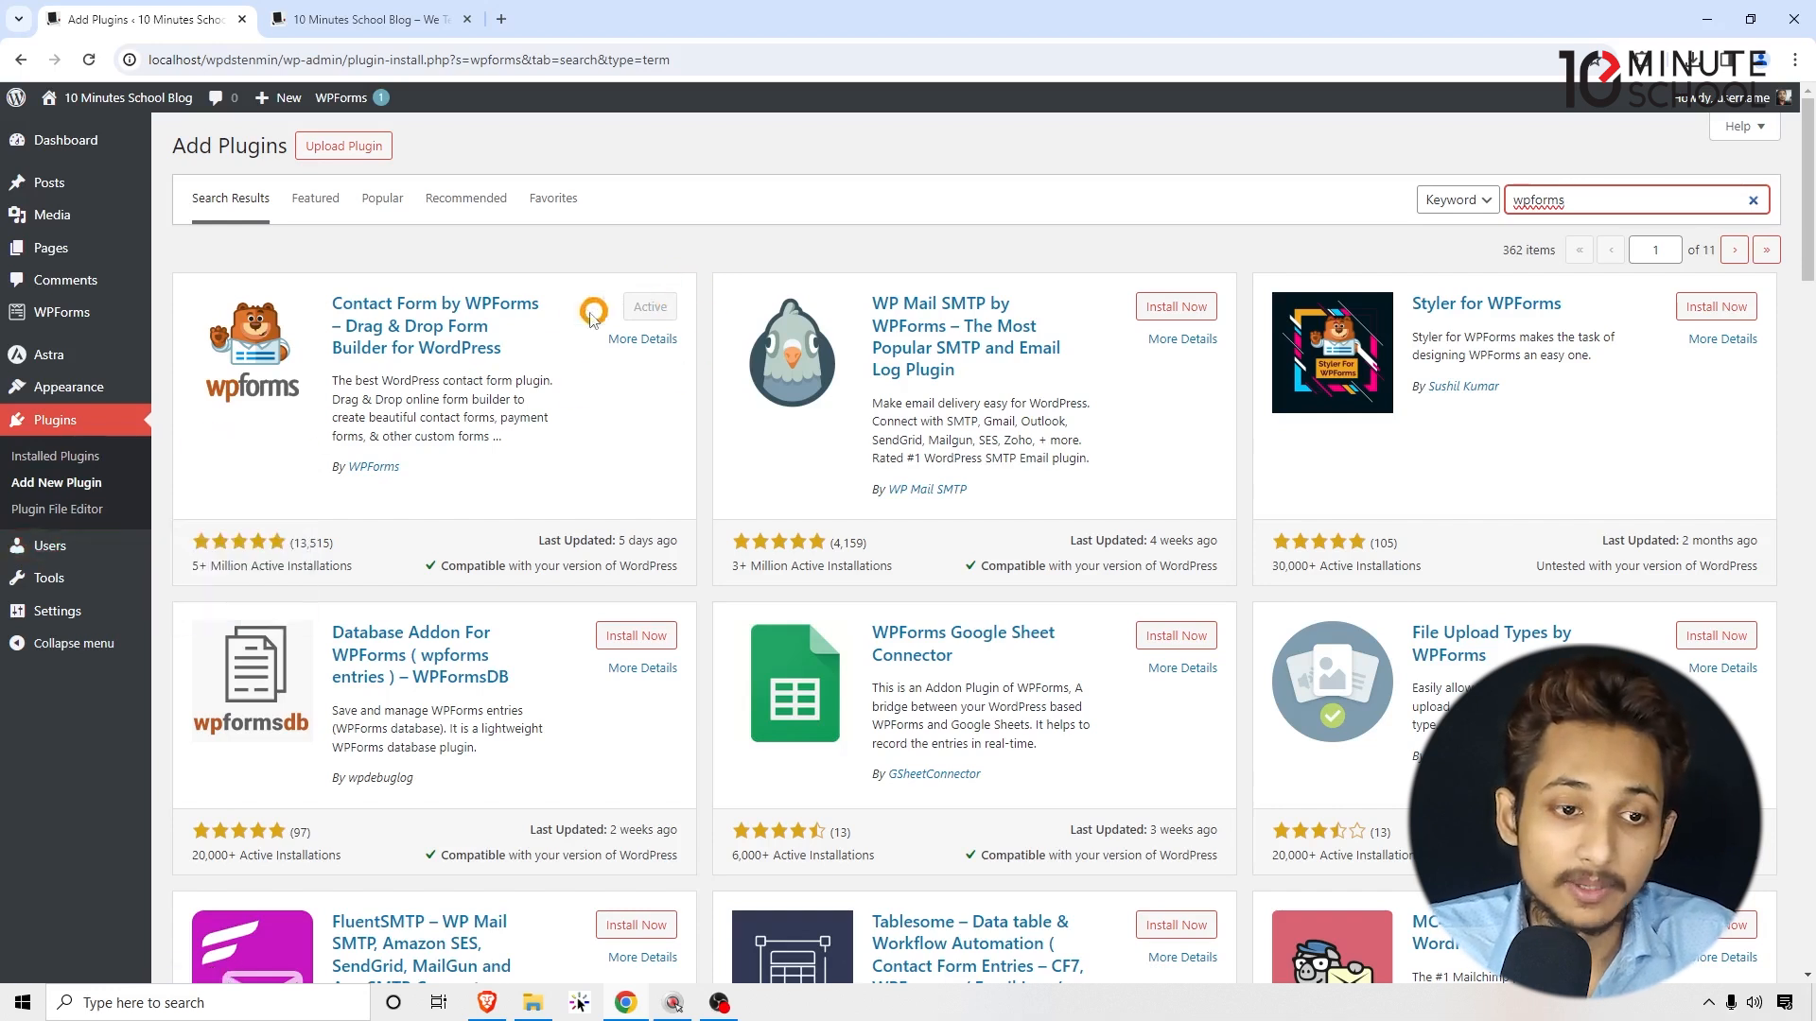
click(59, 310)
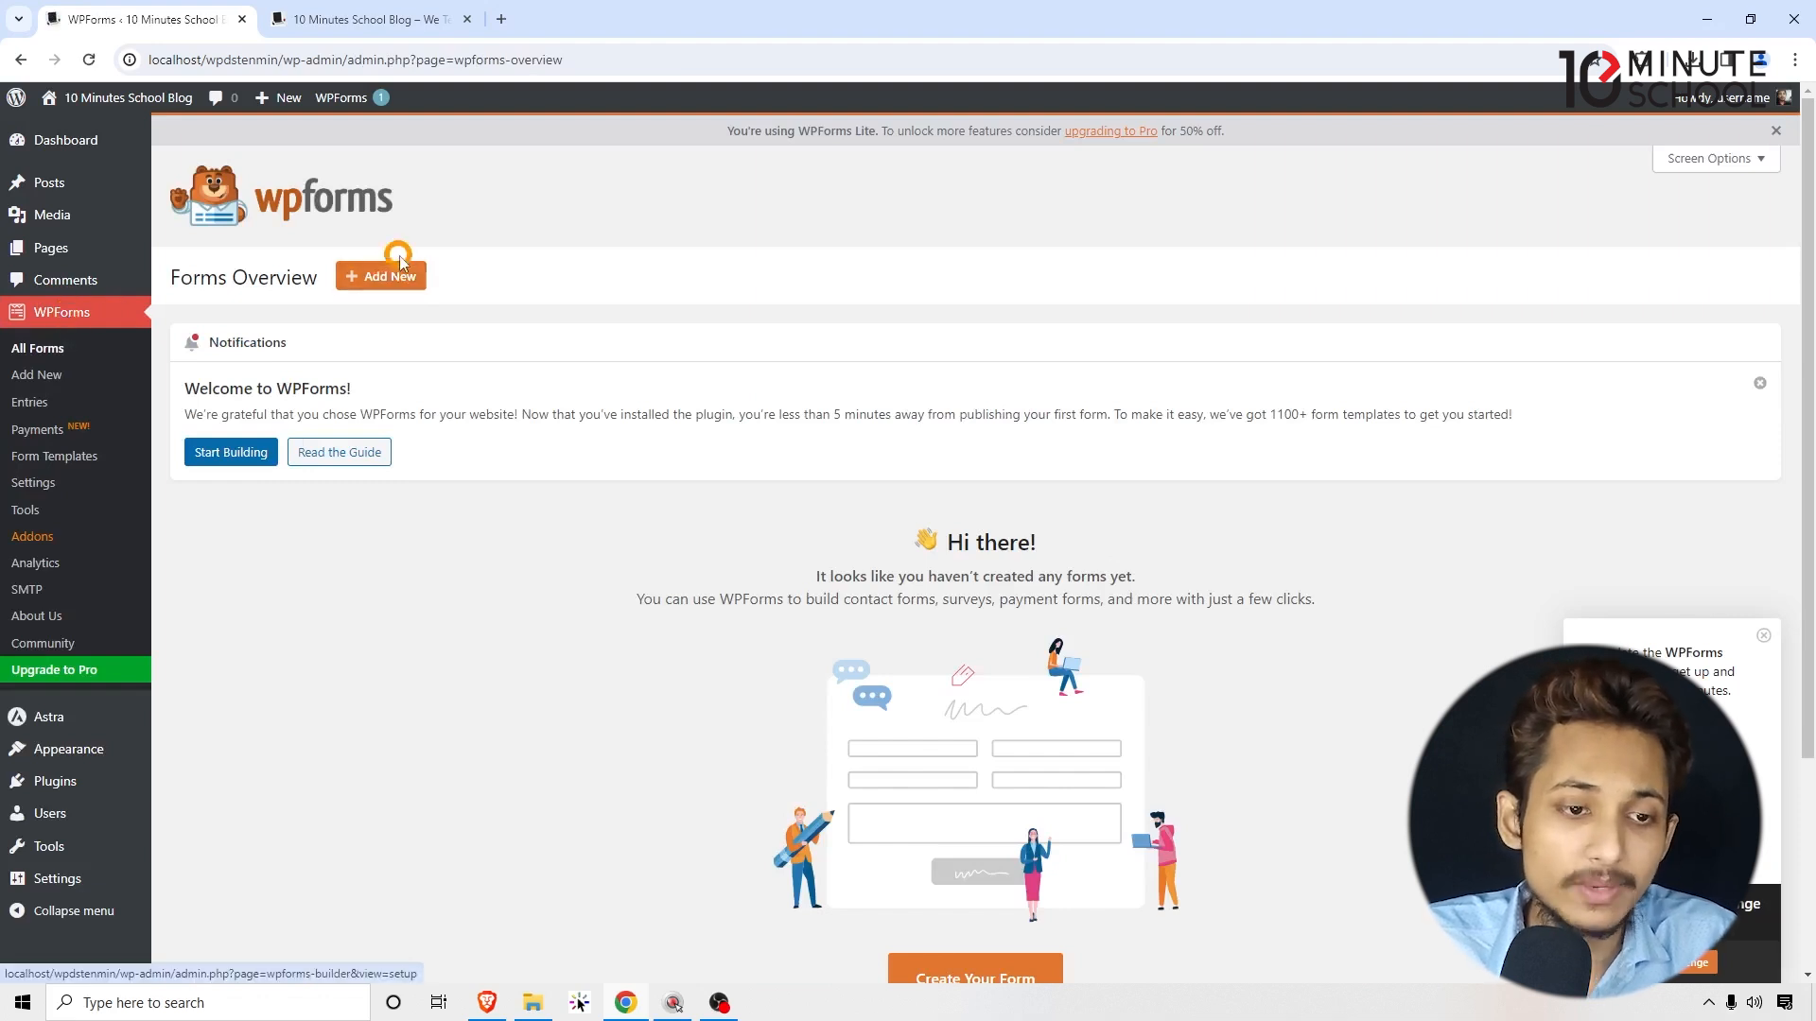
Step: Start a new form, dismissing the builder welcome, the naming tip and the Challenge checklist
click(388, 280)
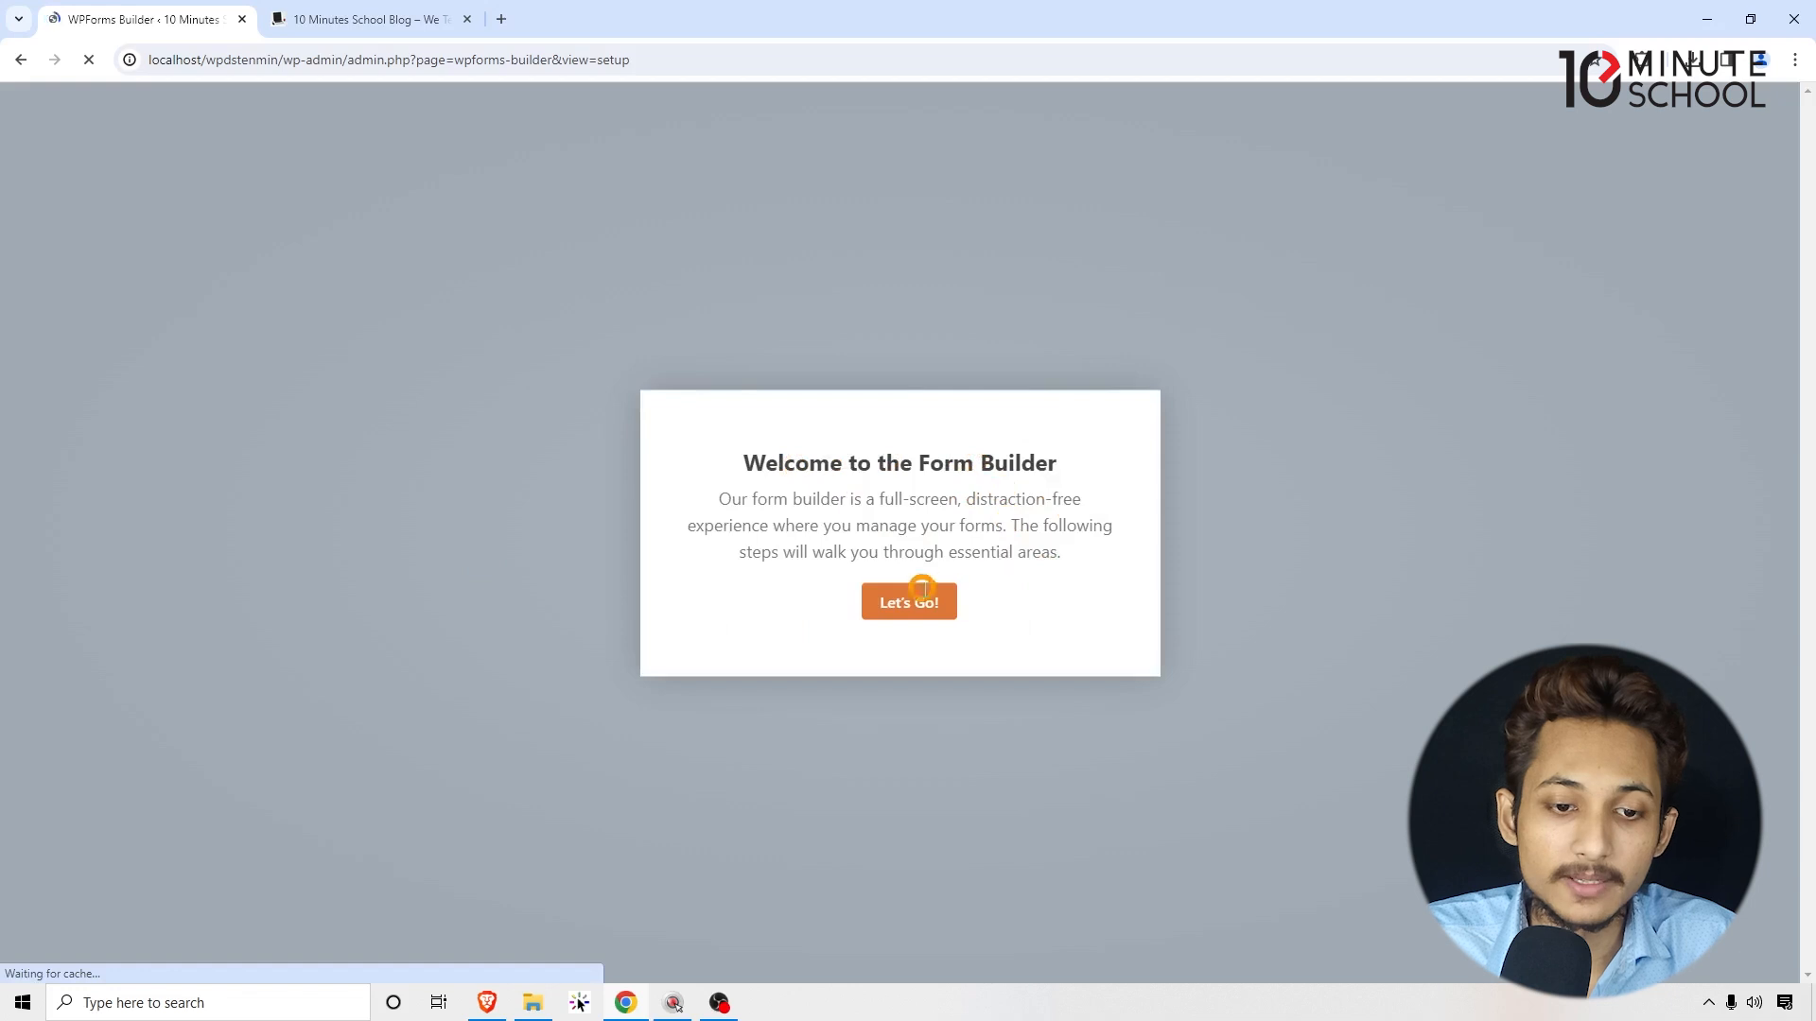
click(908, 610)
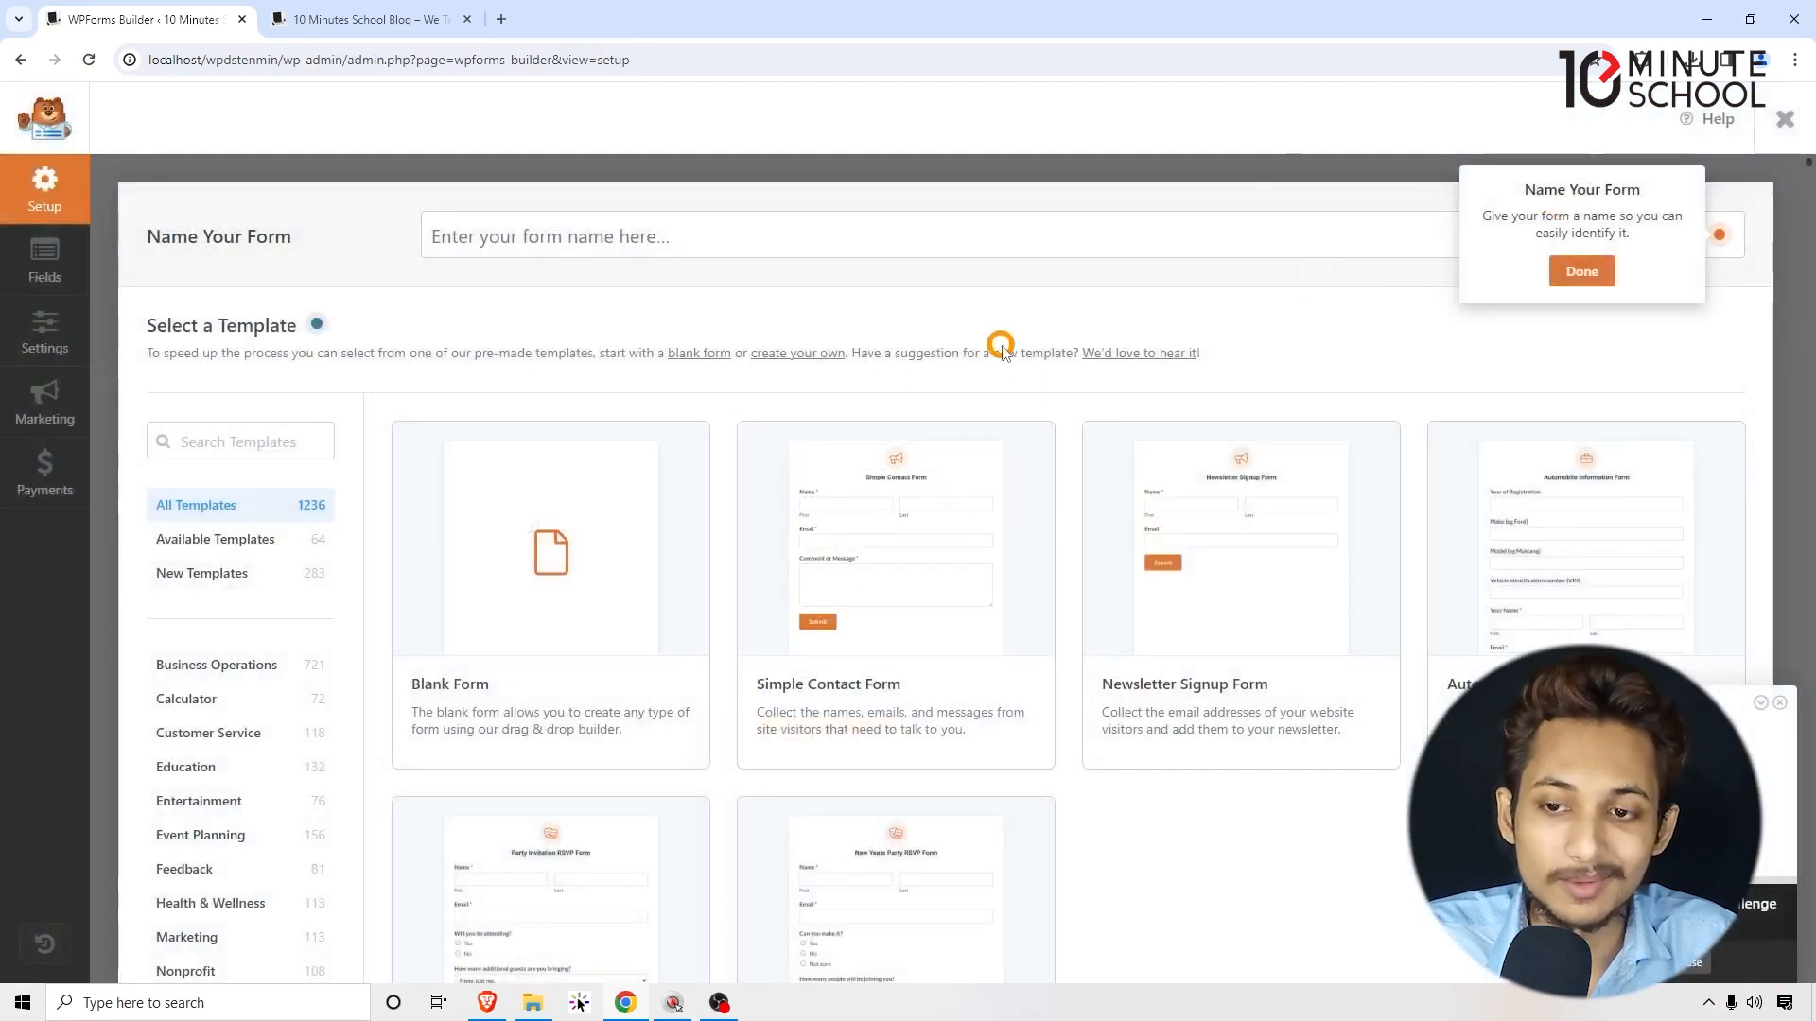
click(1581, 271)
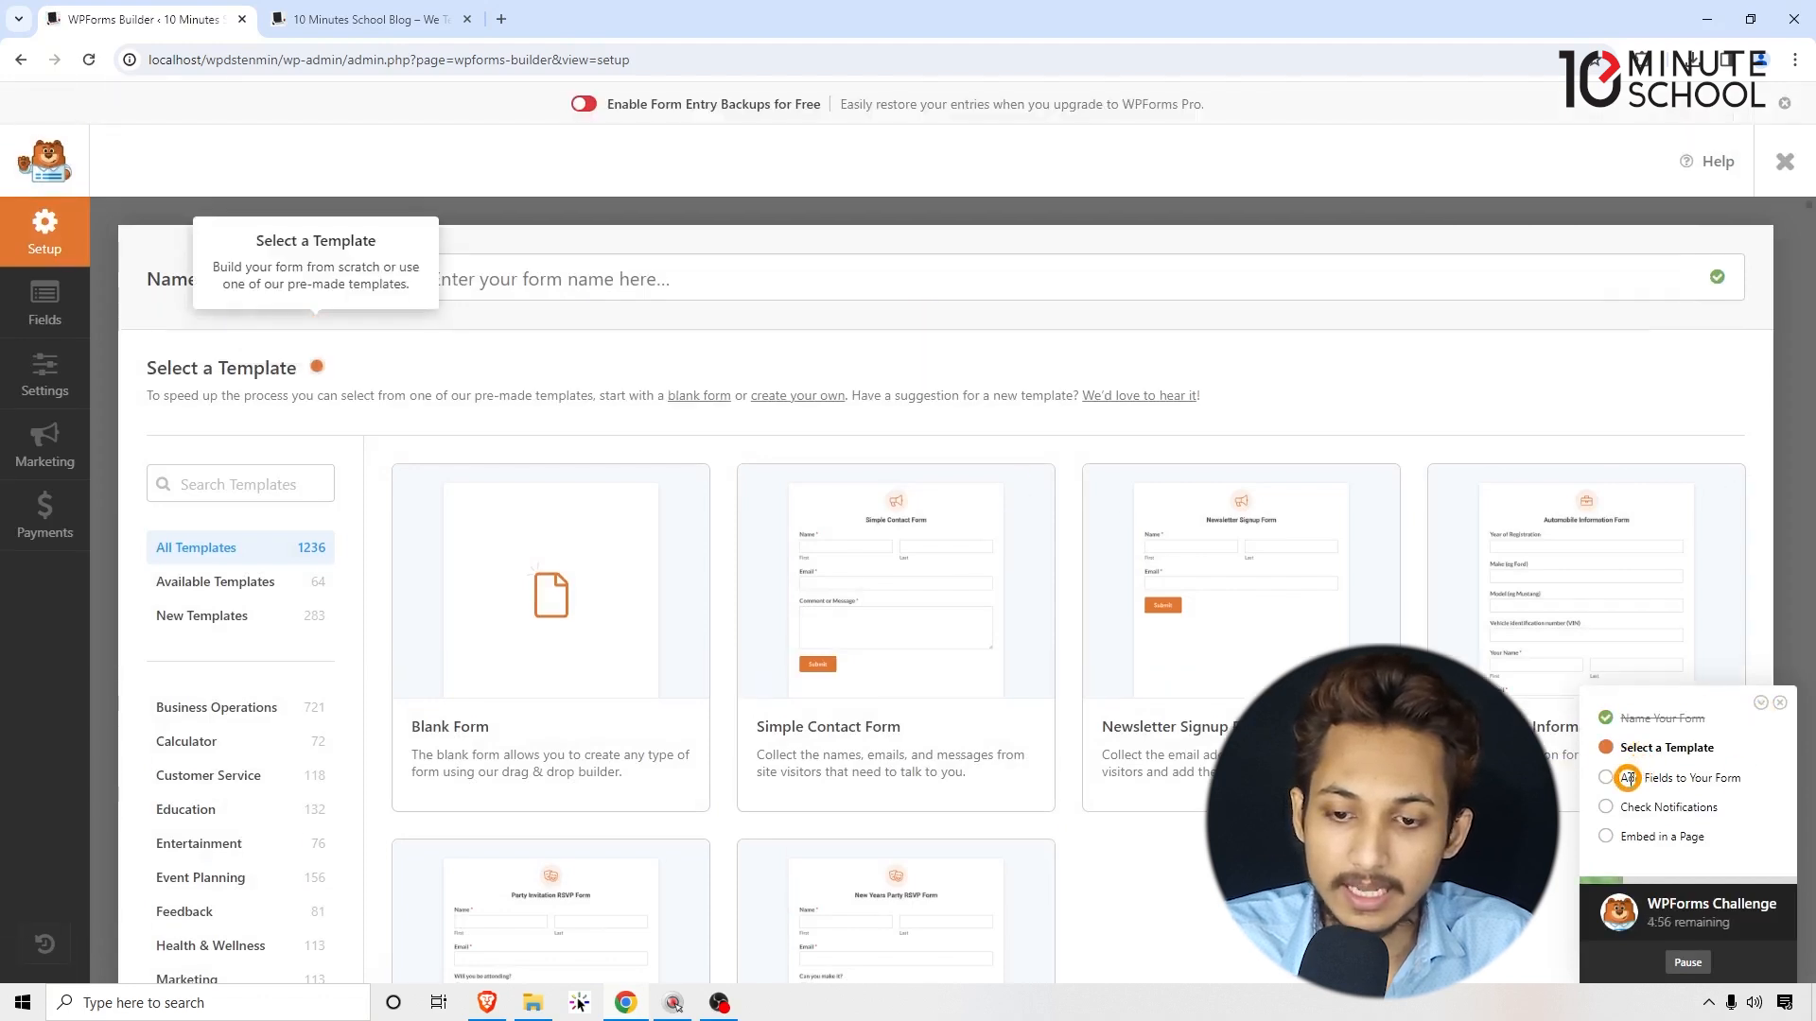
click(1781, 705)
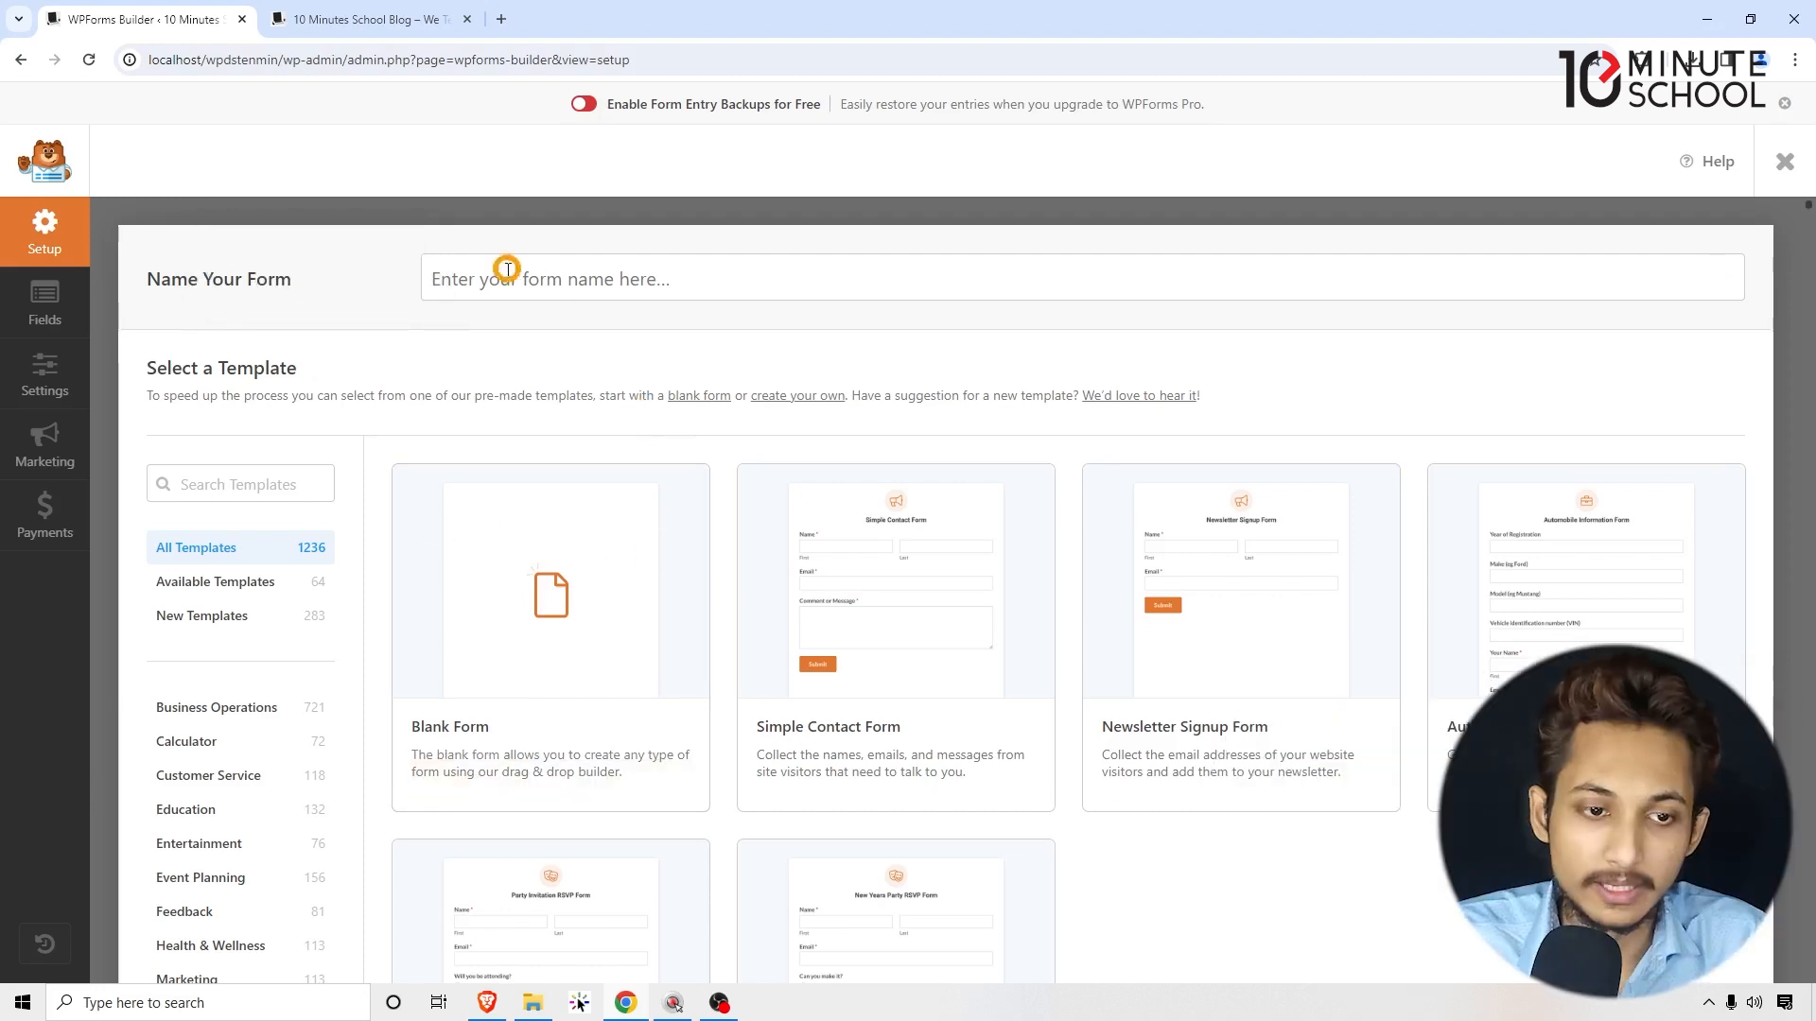
Step: Name the form 'Our First Form' and create it from the Blank Form template
click(529, 269)
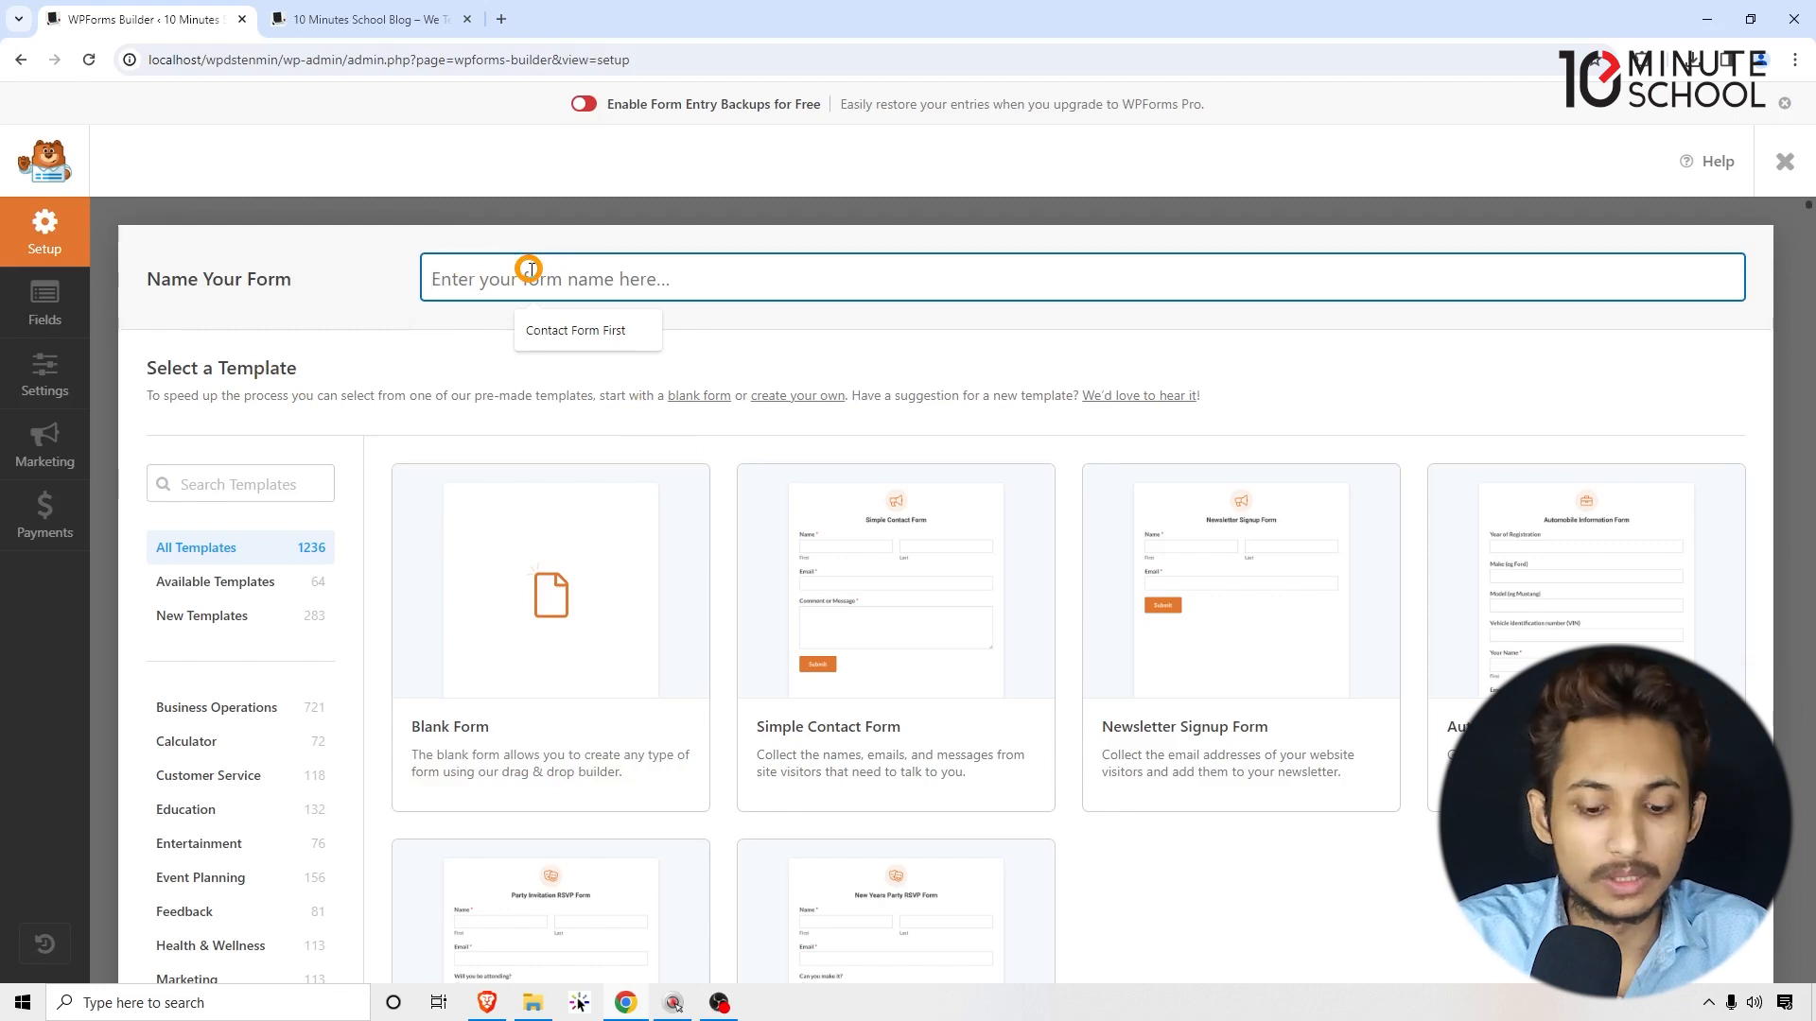
text(Our F)
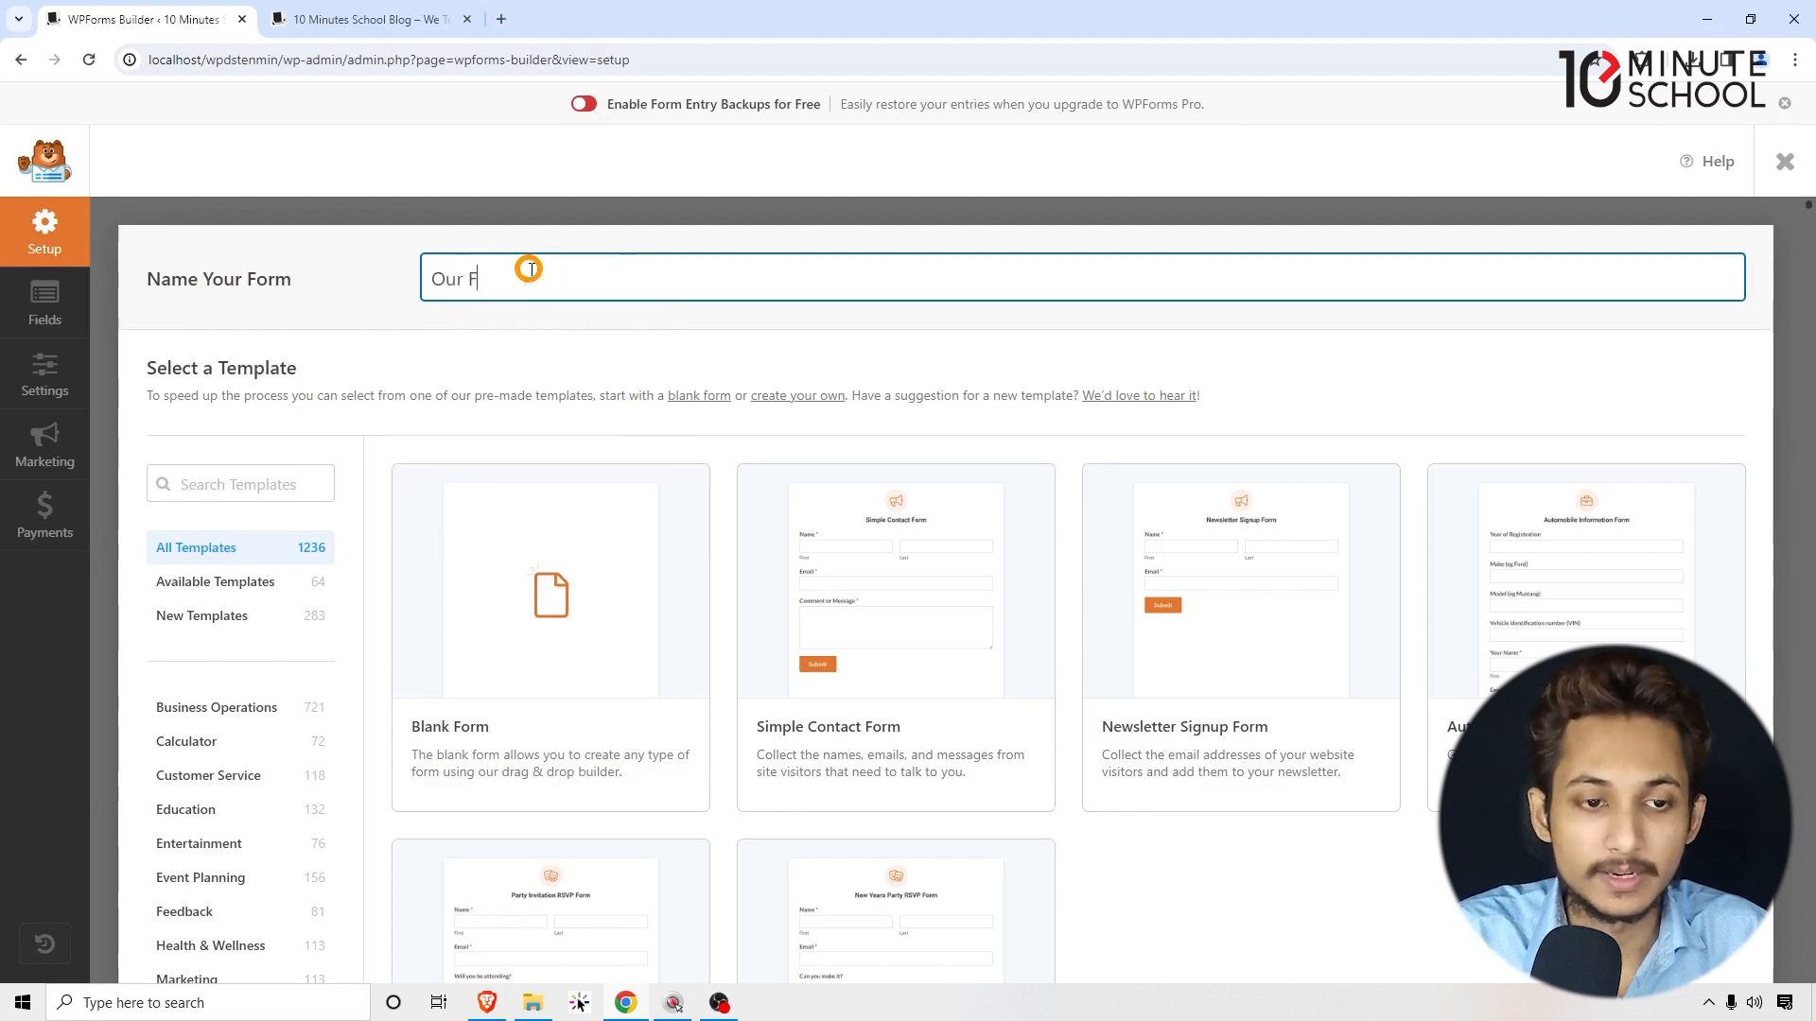
text(irst Form)
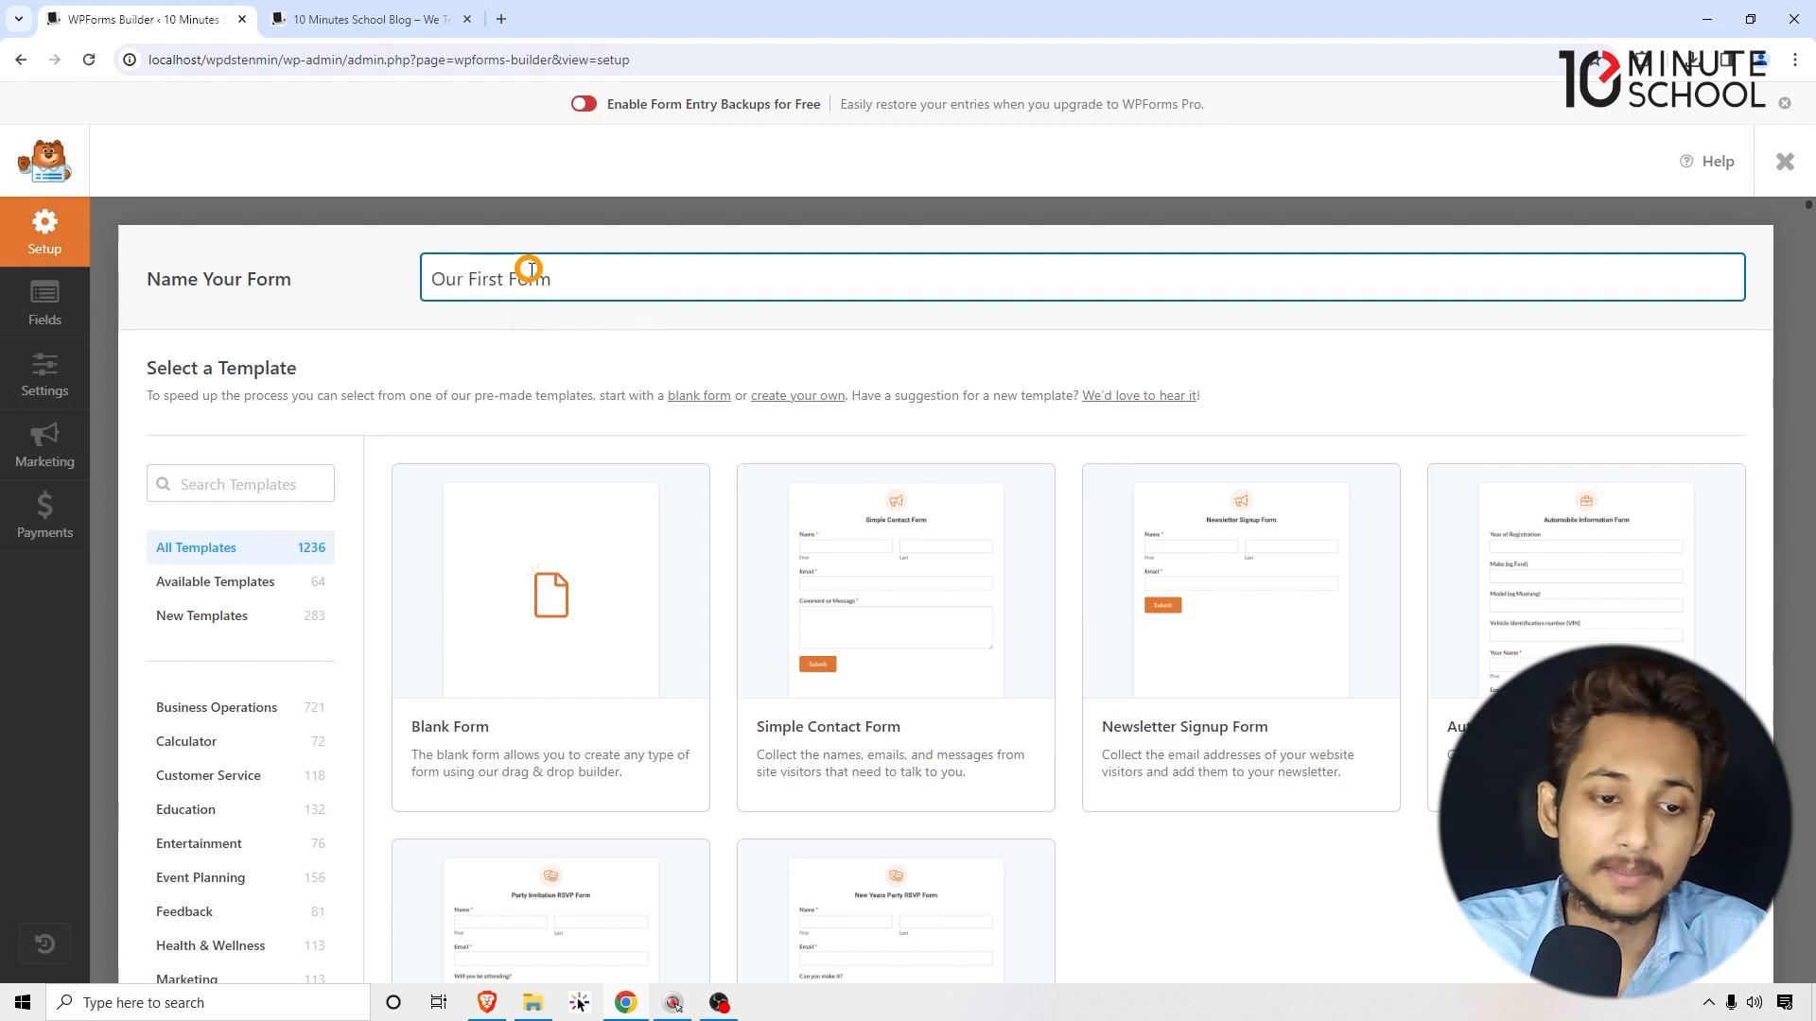
click(527, 393)
mouse_move(549, 600)
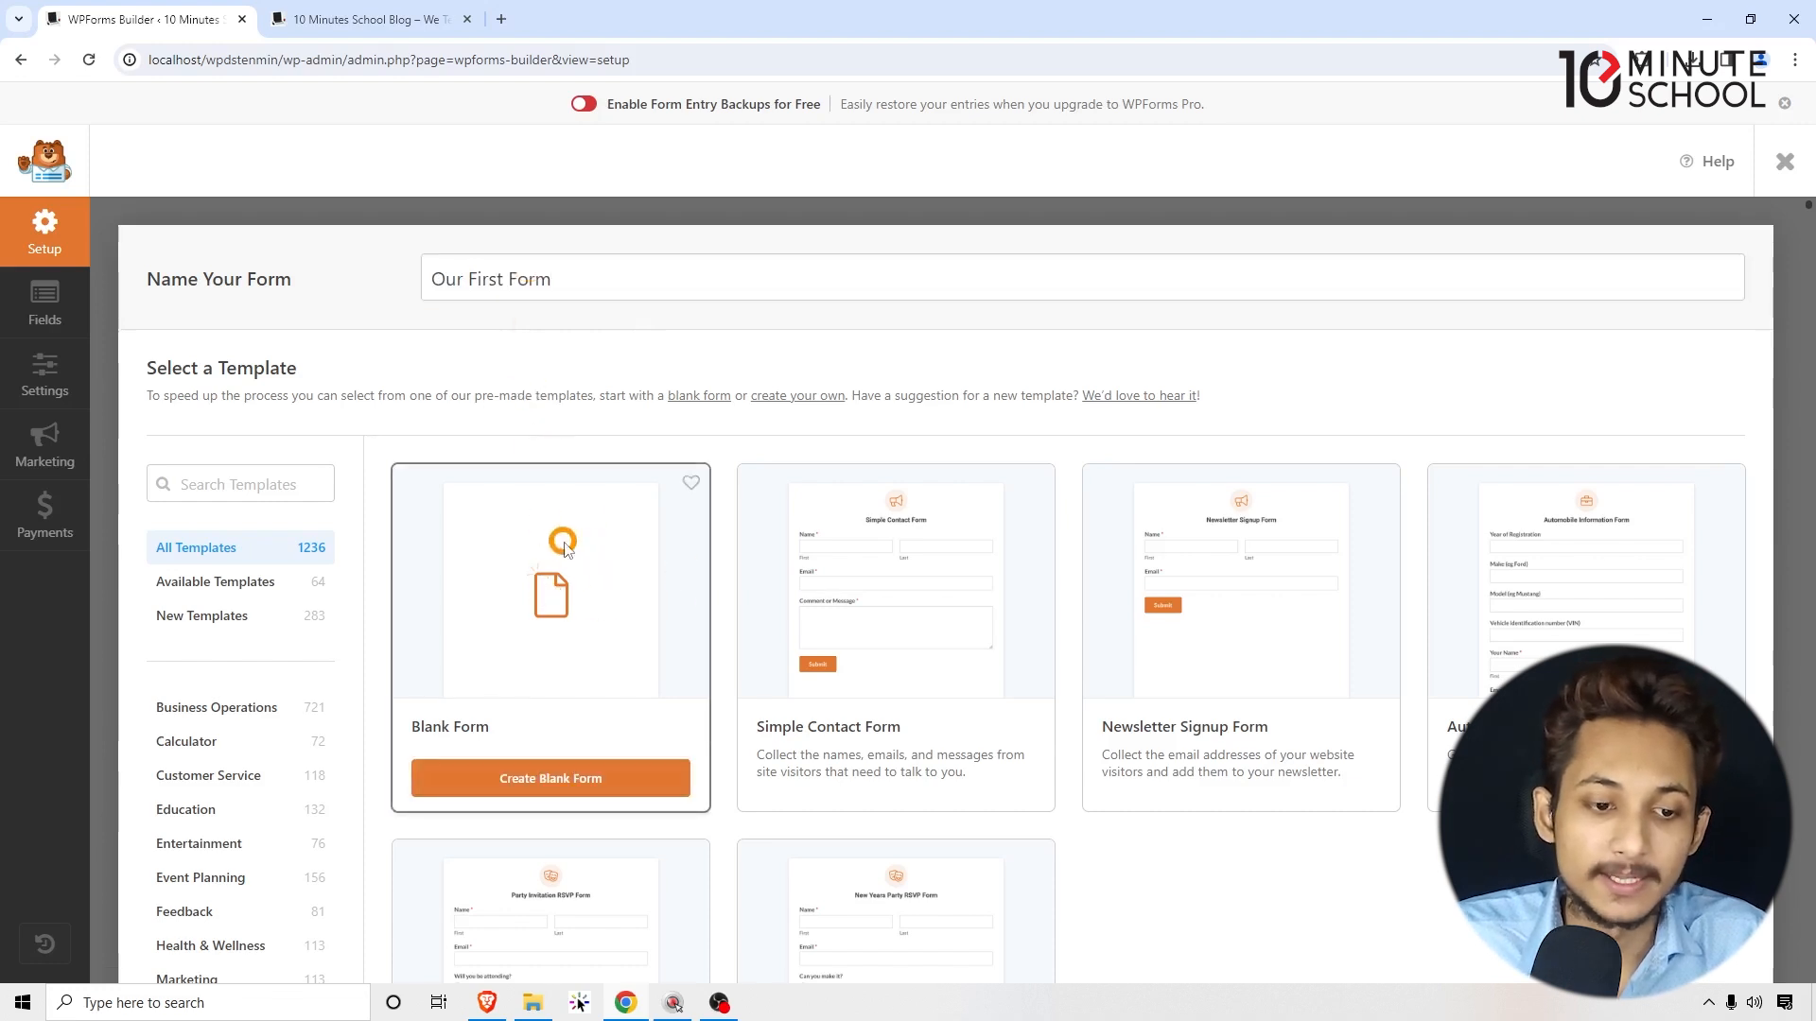
scroll(550, 599, down, 1)
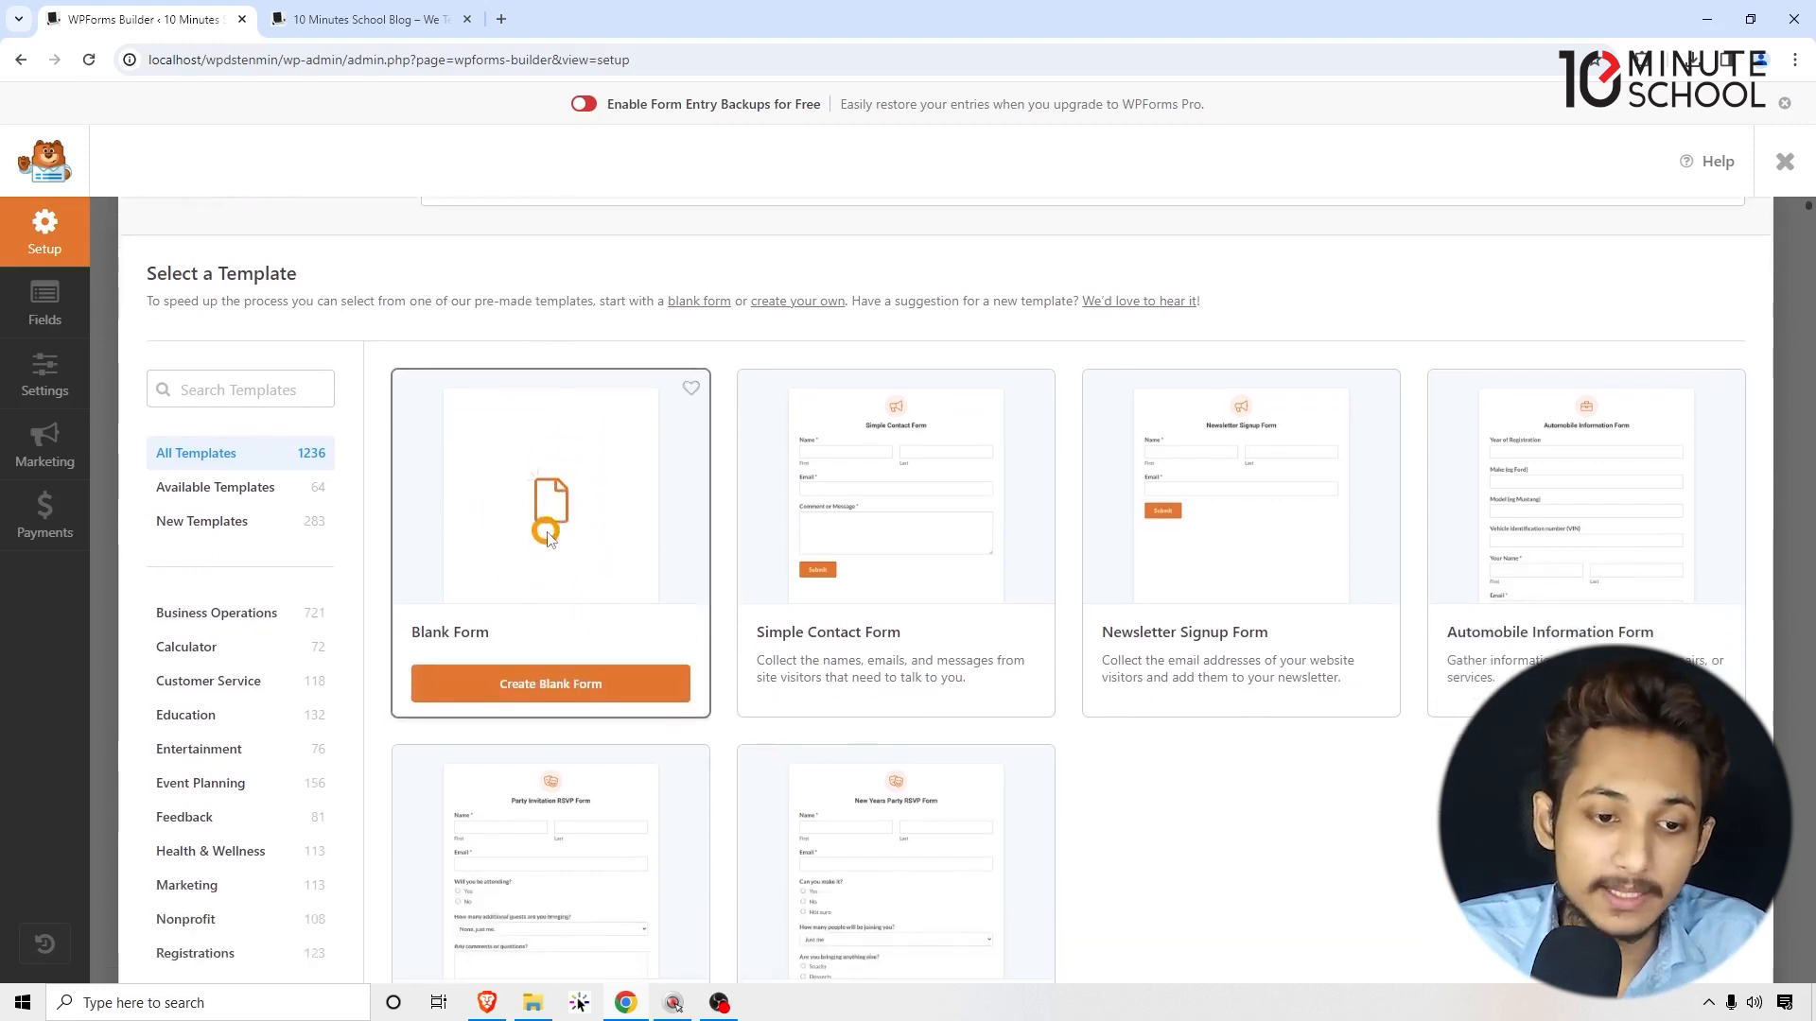
click(637, 673)
click(640, 685)
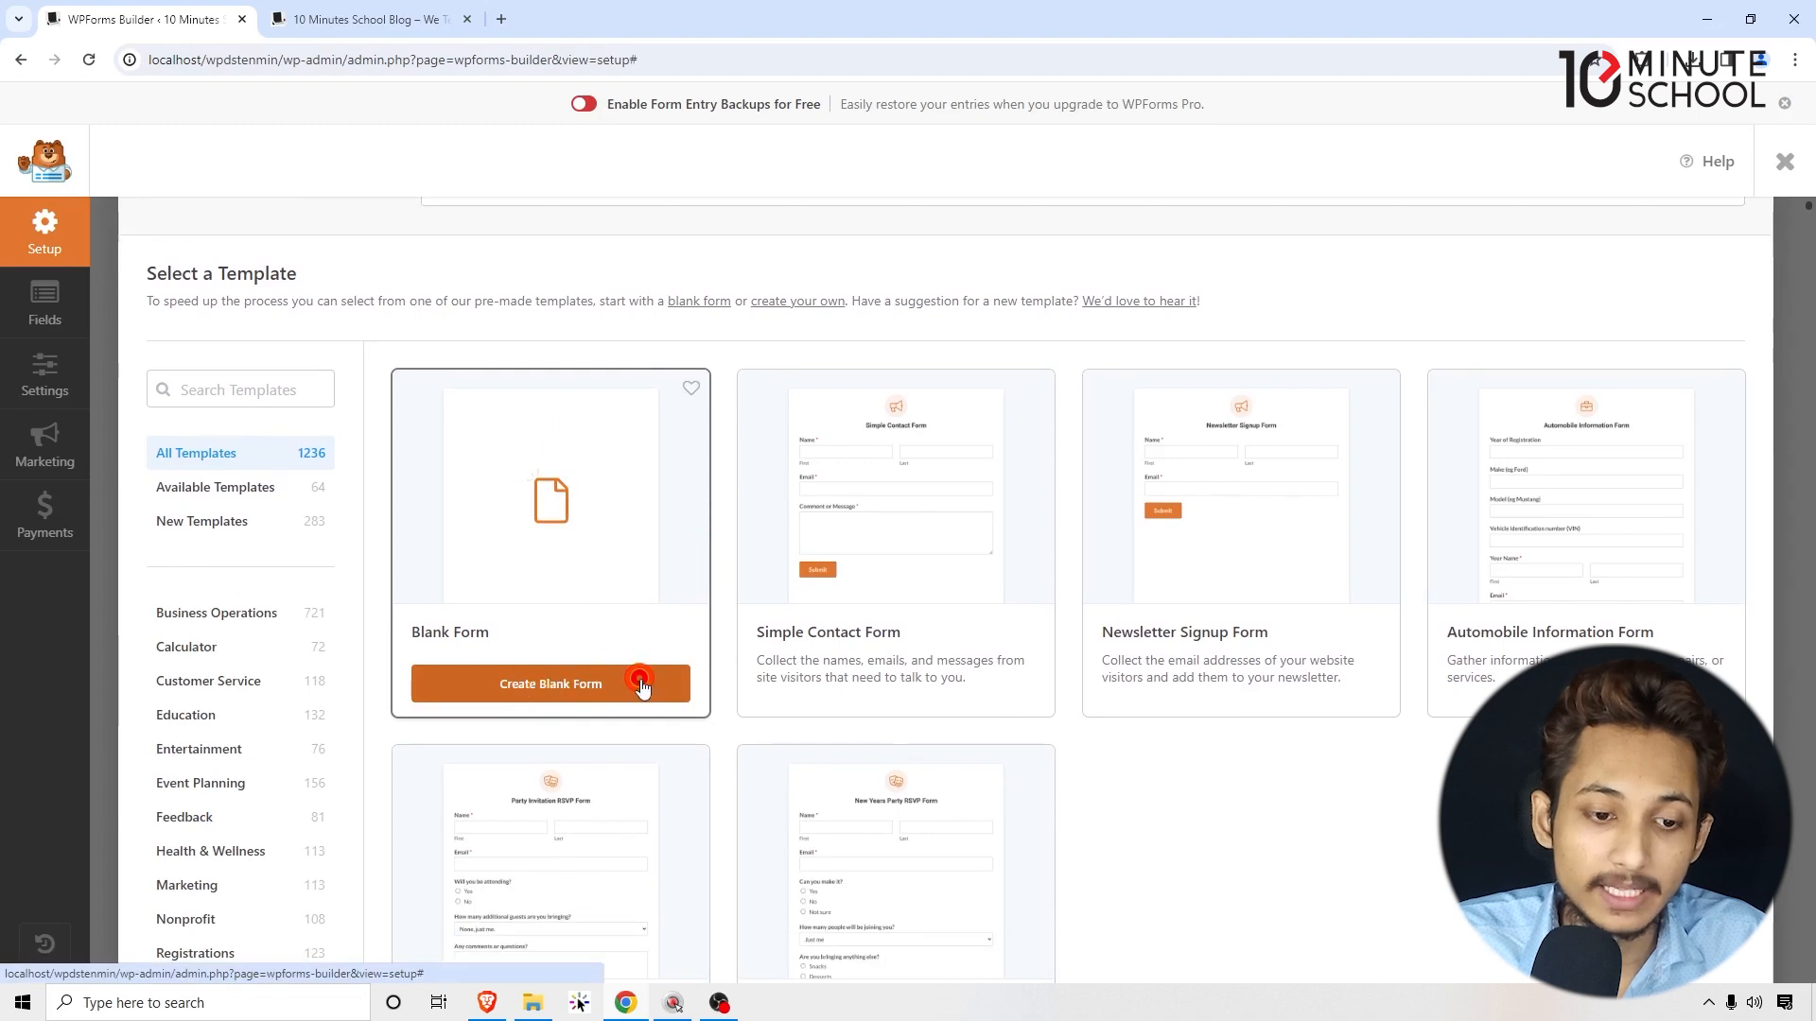
Step: Let the blank form's builder load and scroll through the Add Fields panel's field types
click(535, 697)
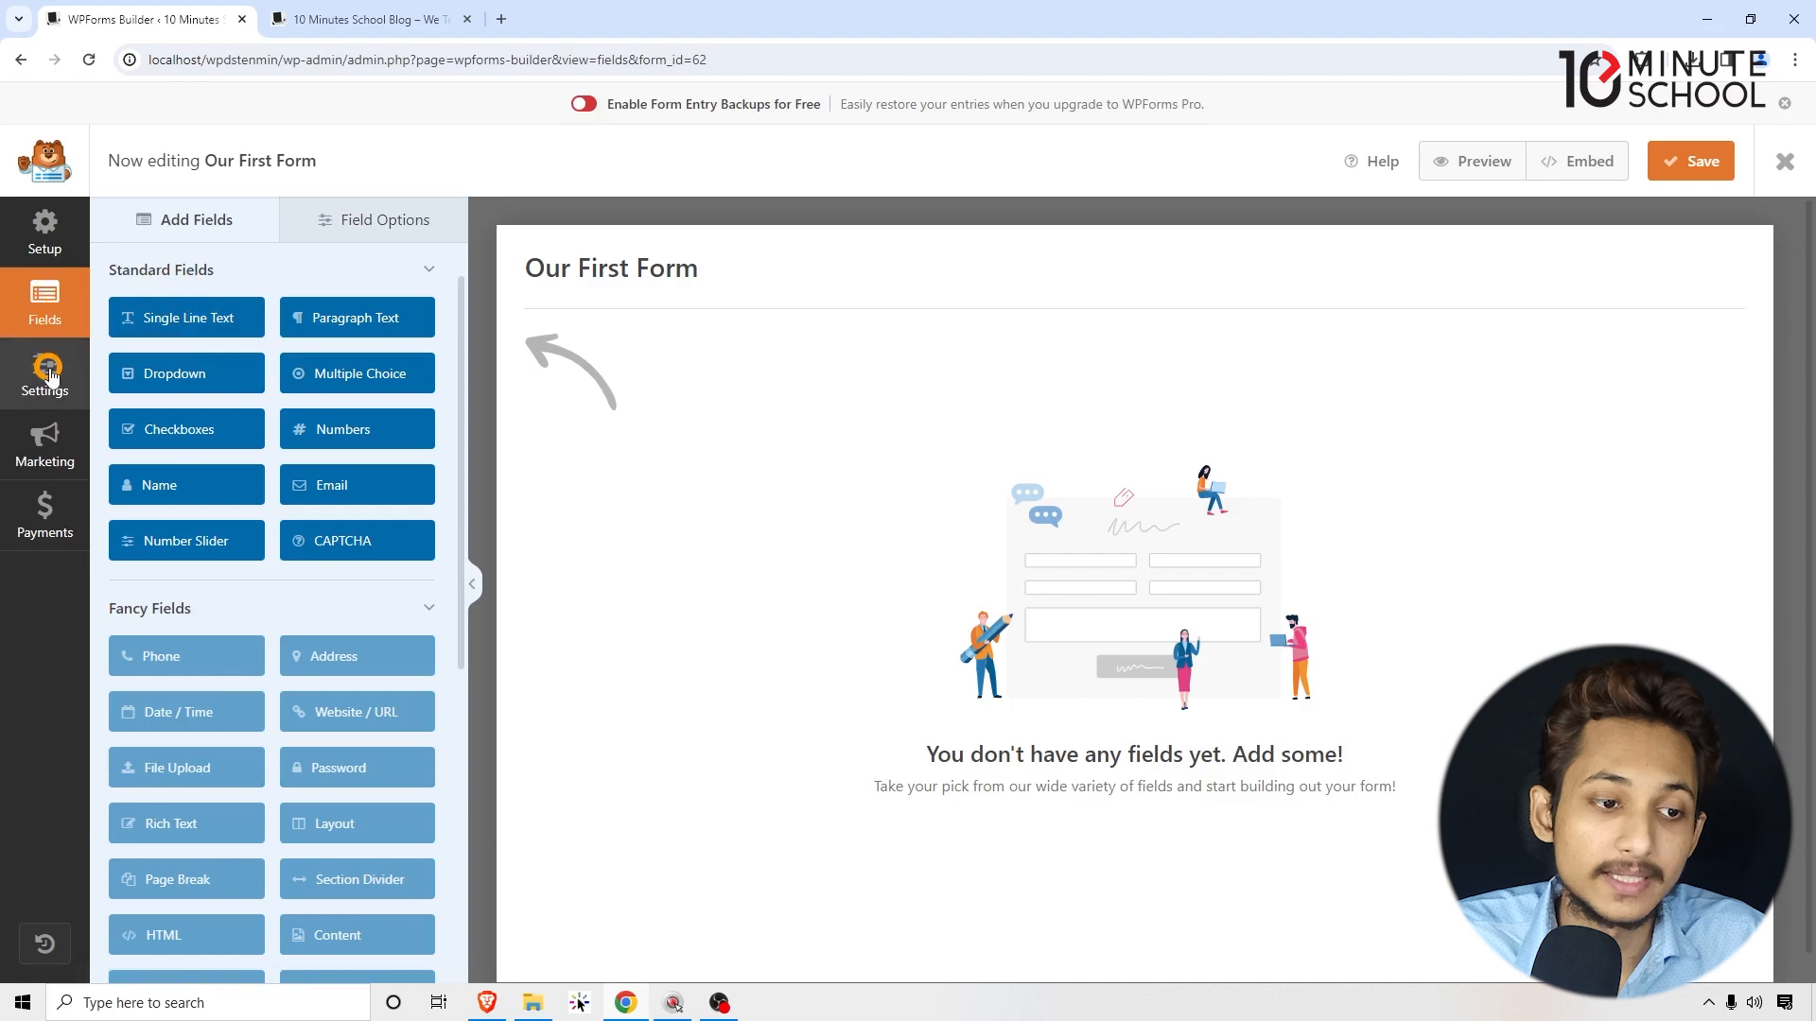
click(56, 523)
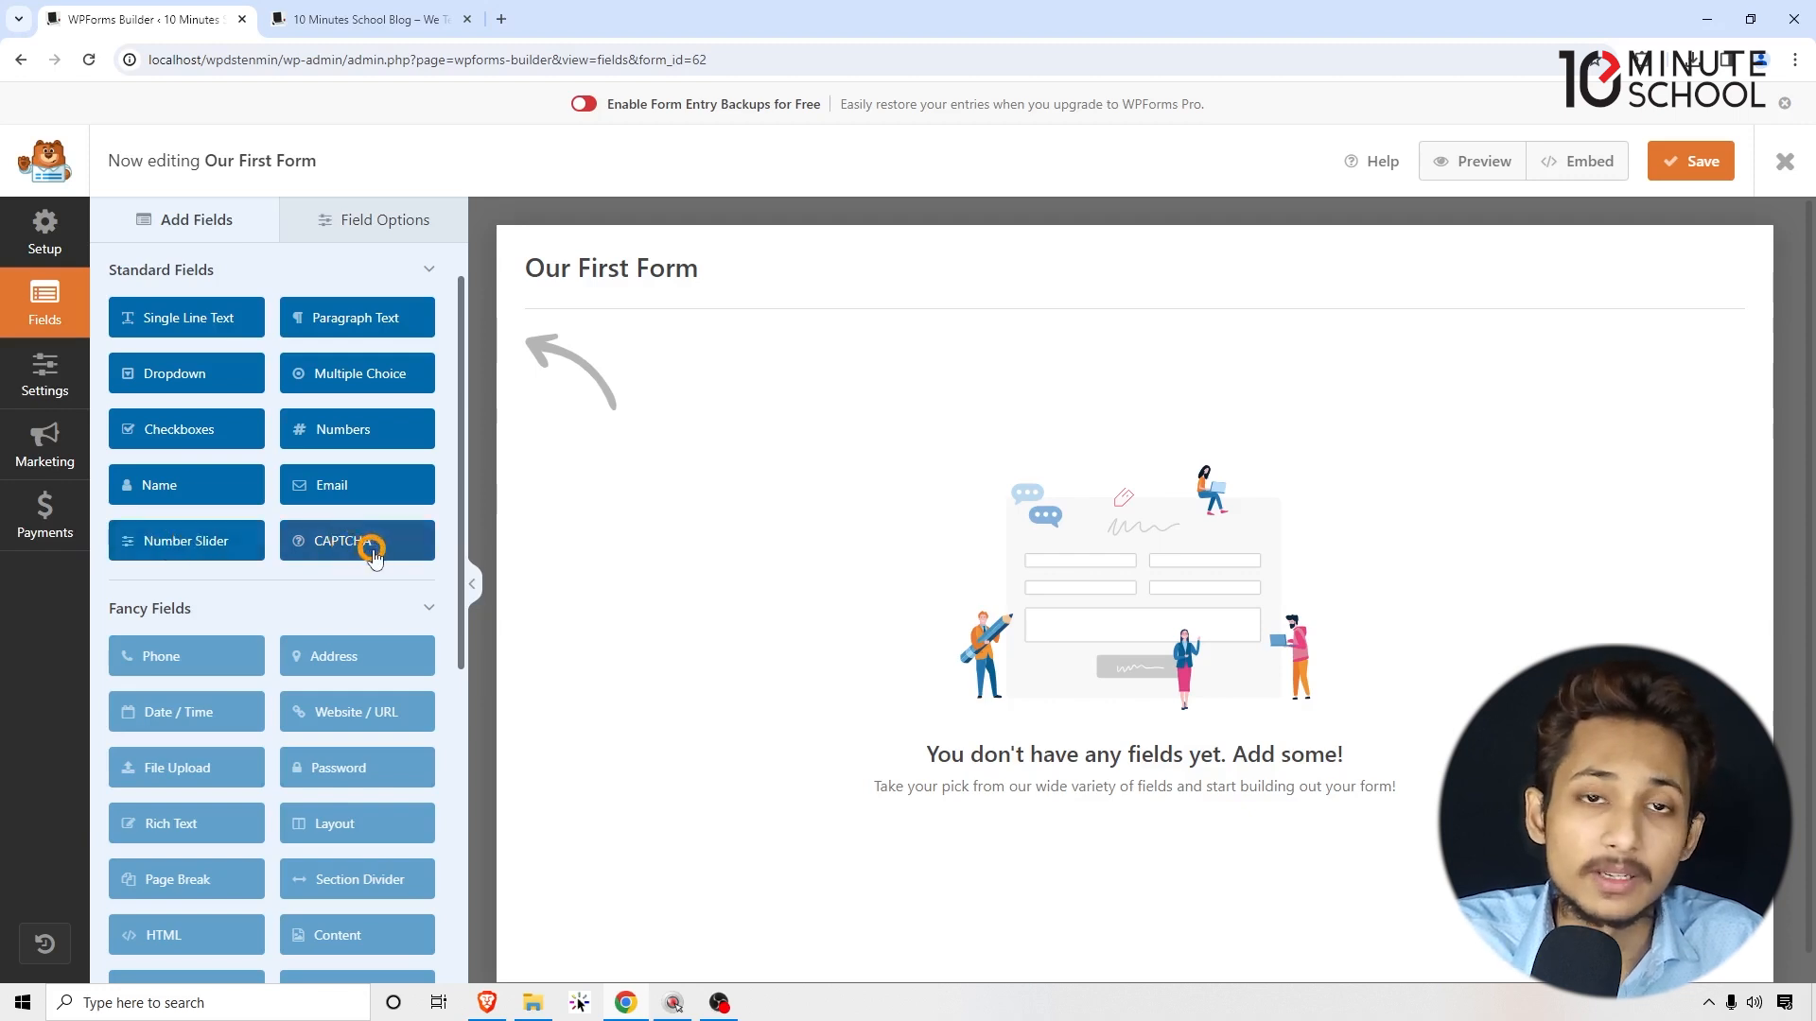
scroll(376, 552, down, 1)
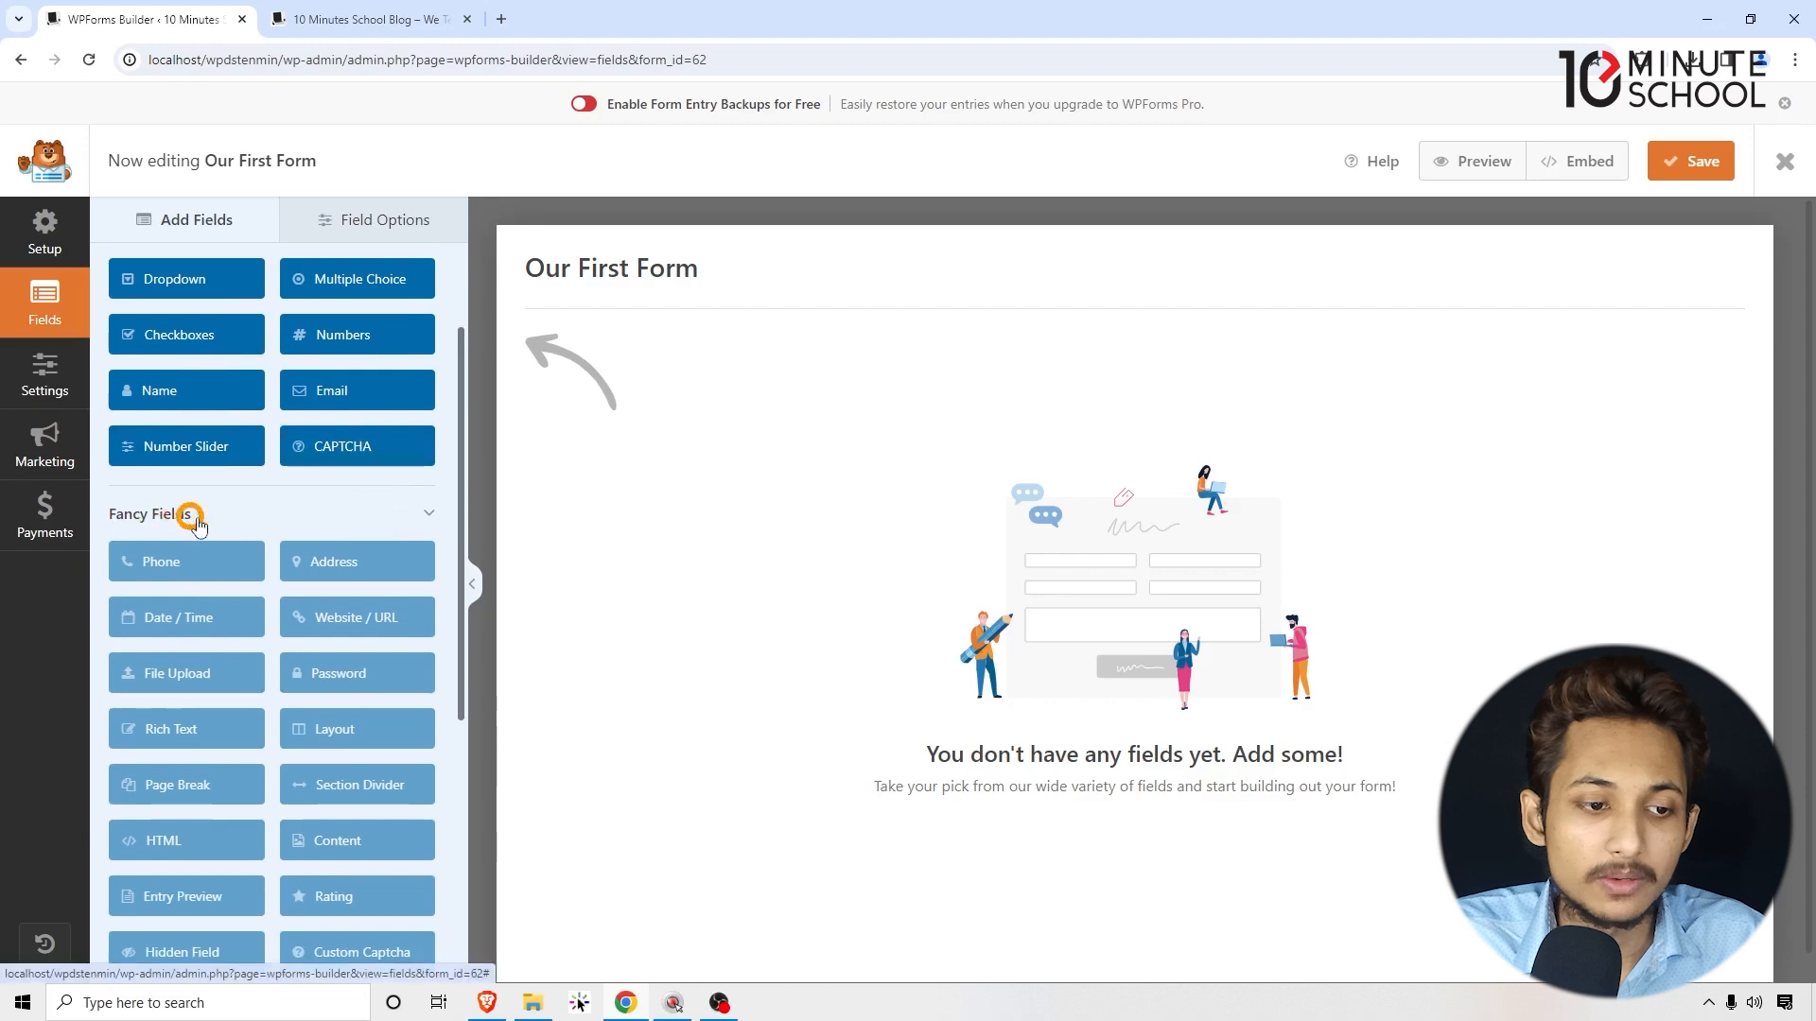
scroll(244, 577, down, 4)
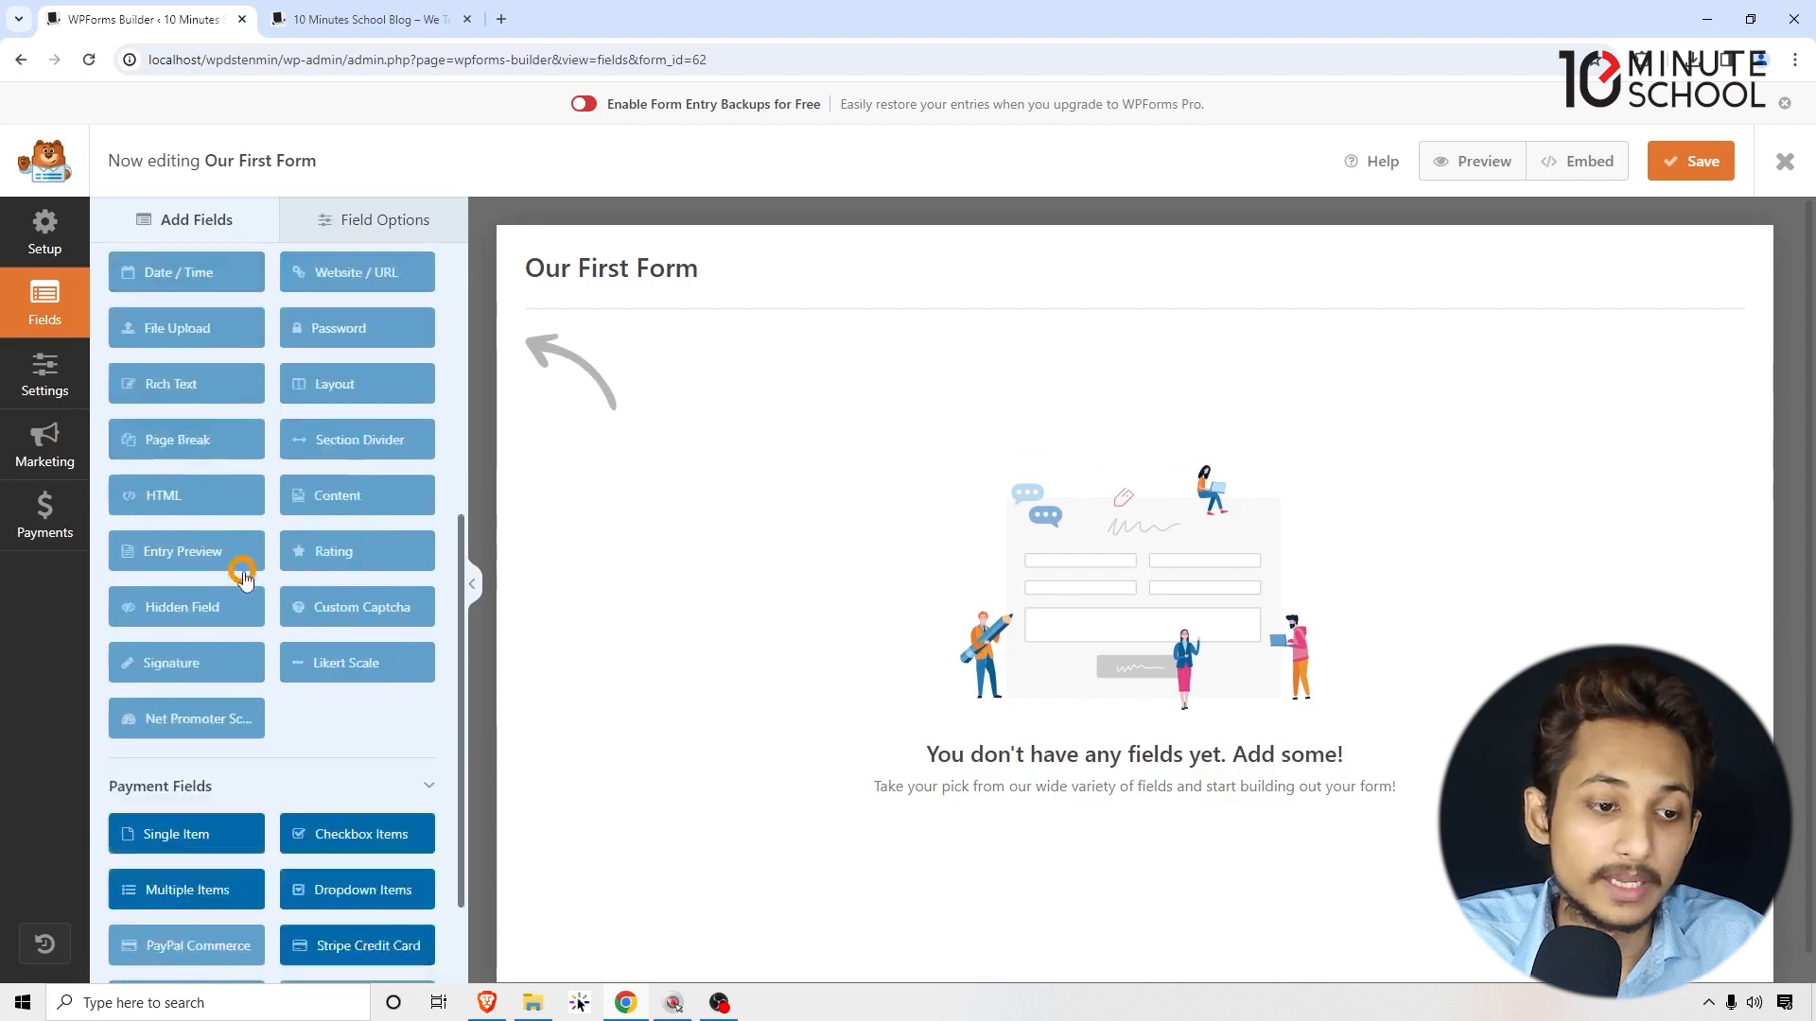
scroll(360, 529, up, 1)
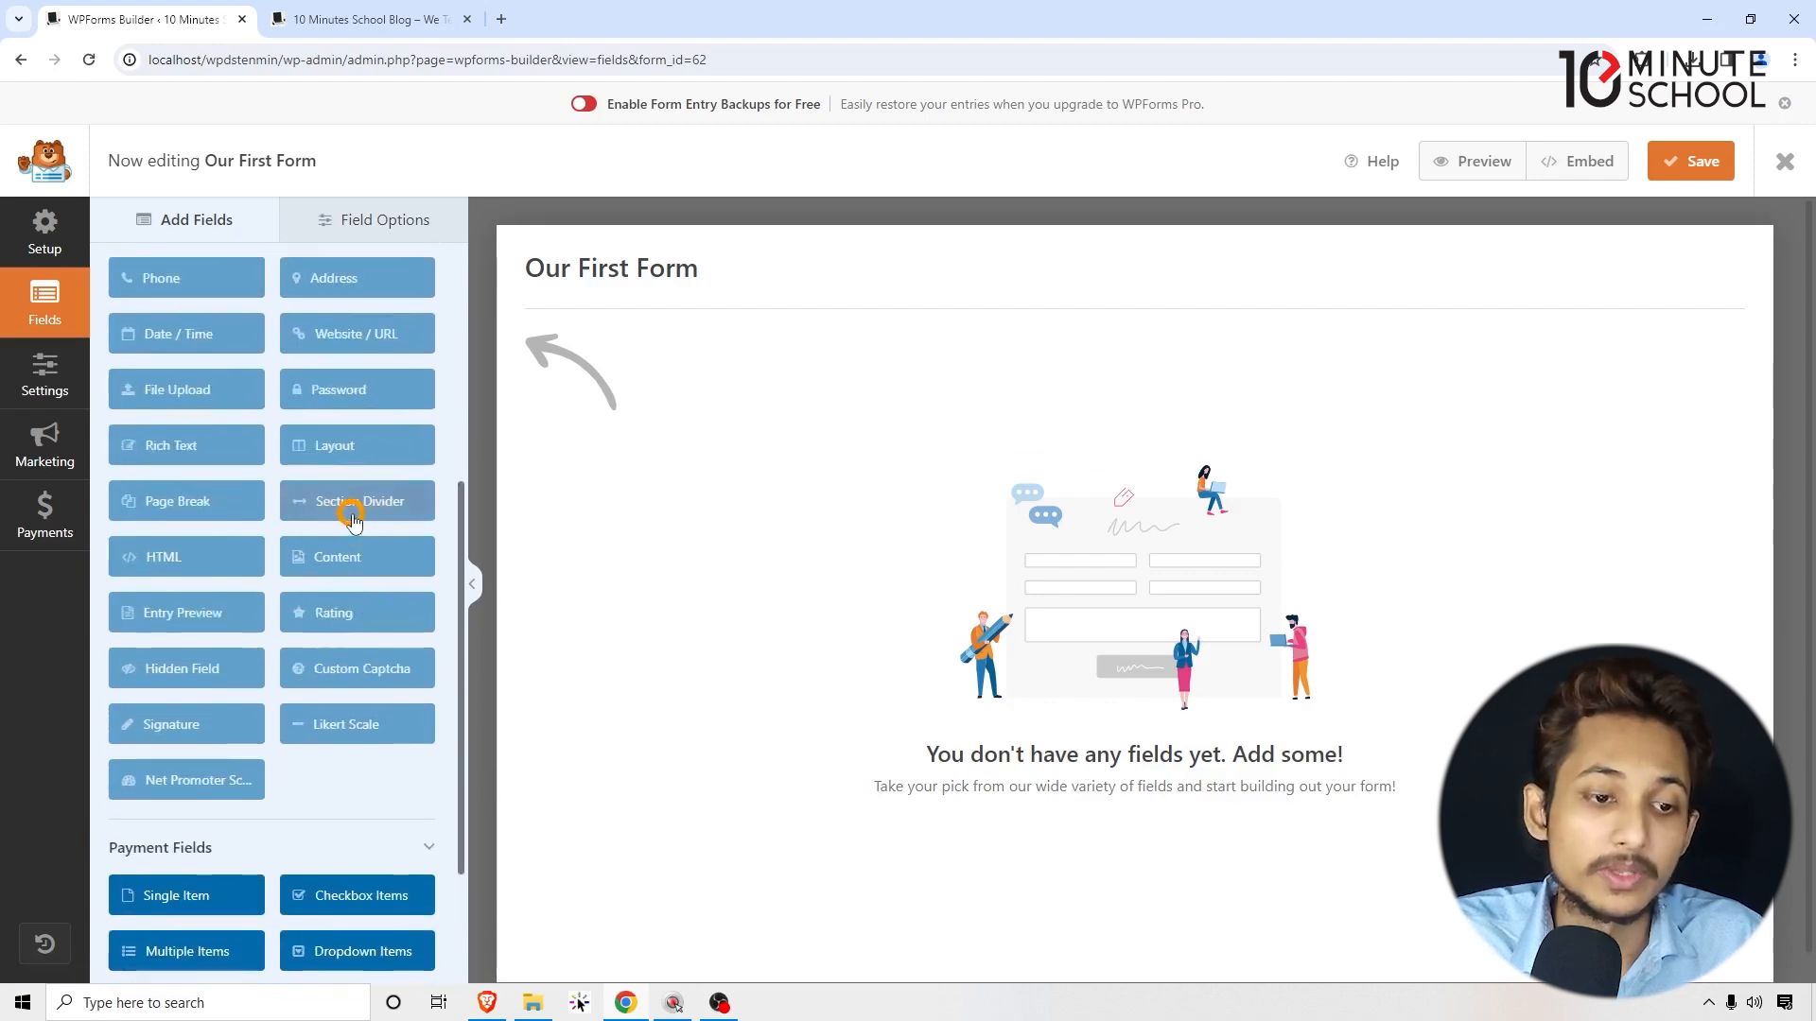
scroll(352, 520, up, 2)
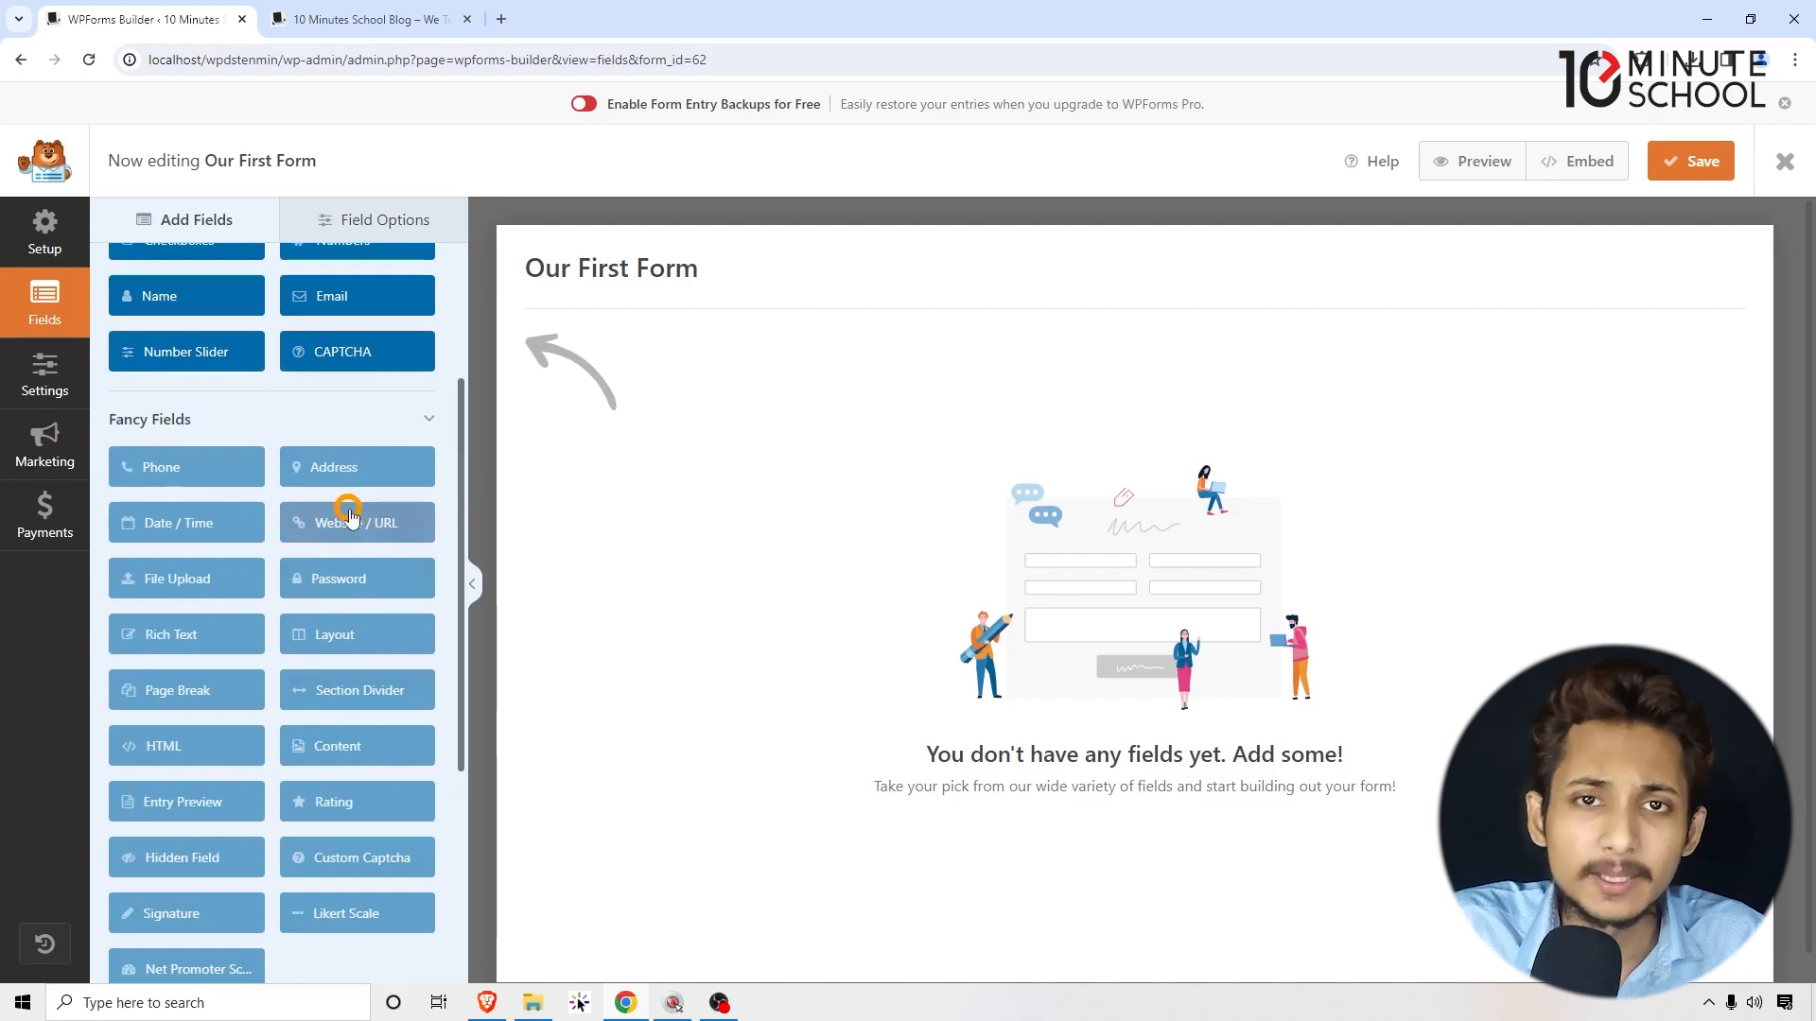
scroll(350, 516, up, 2)
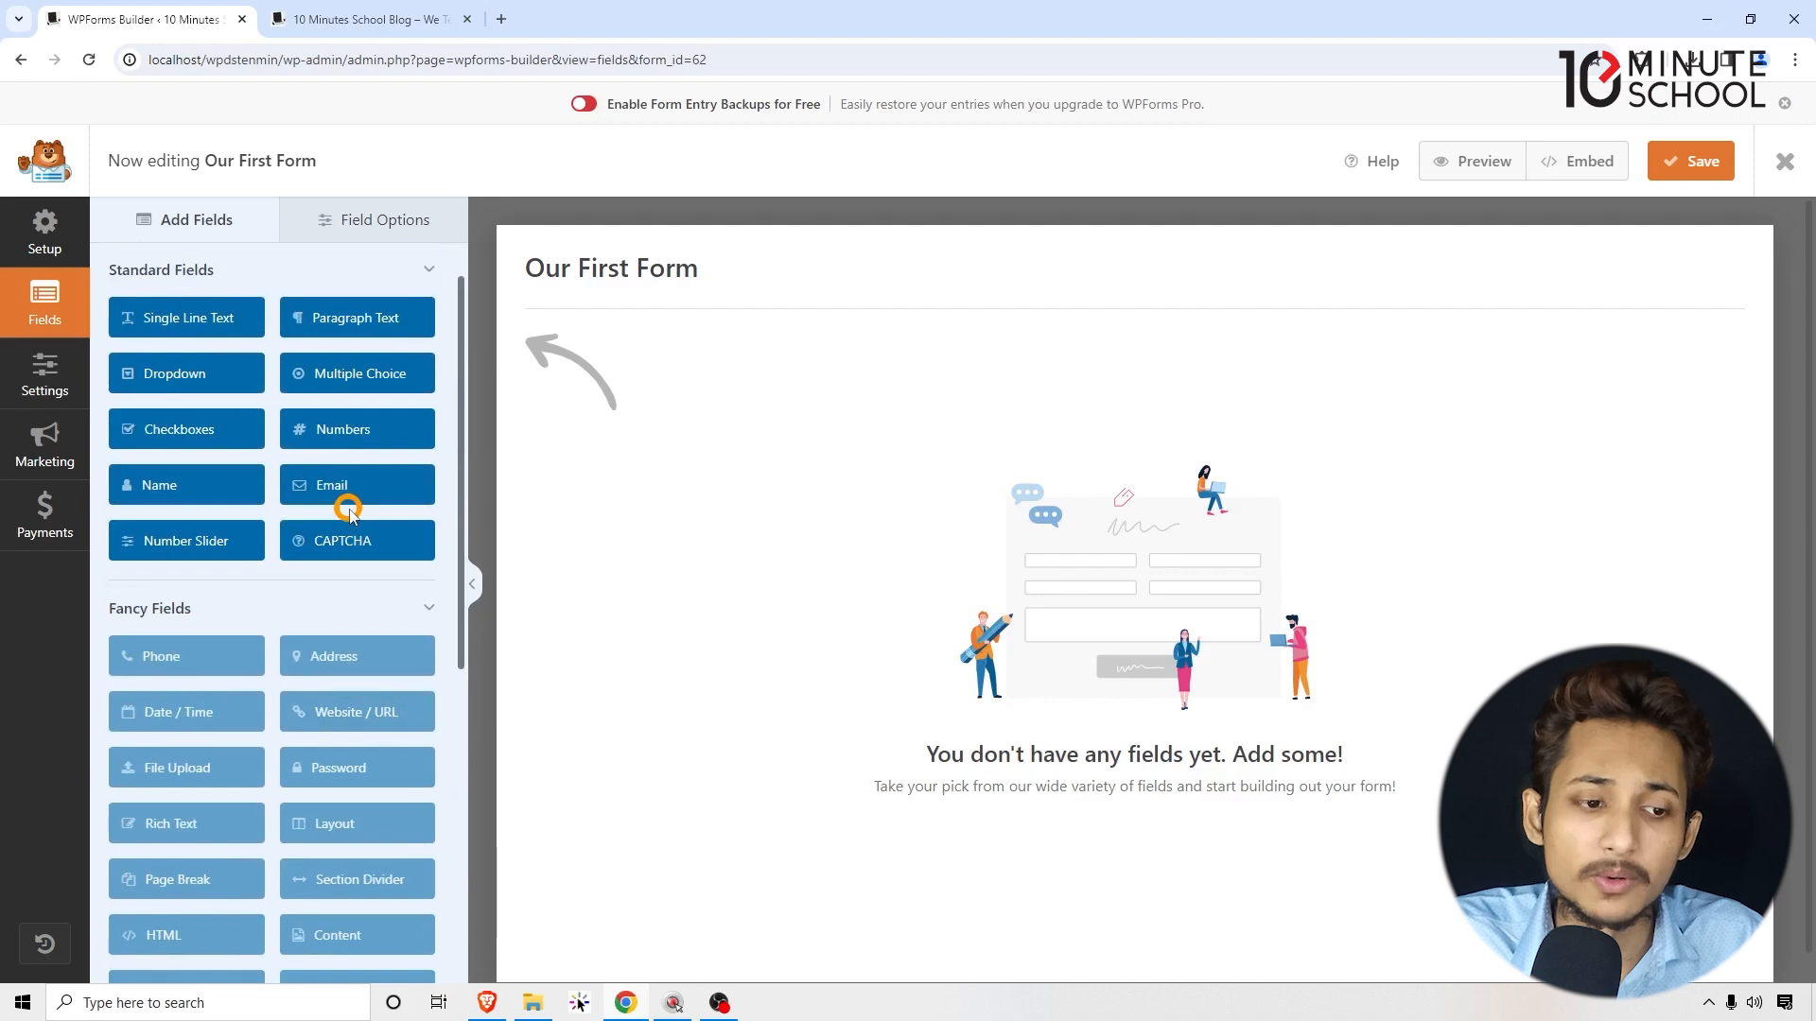
scroll(350, 511, down, 3)
scroll(331, 445, up, 3)
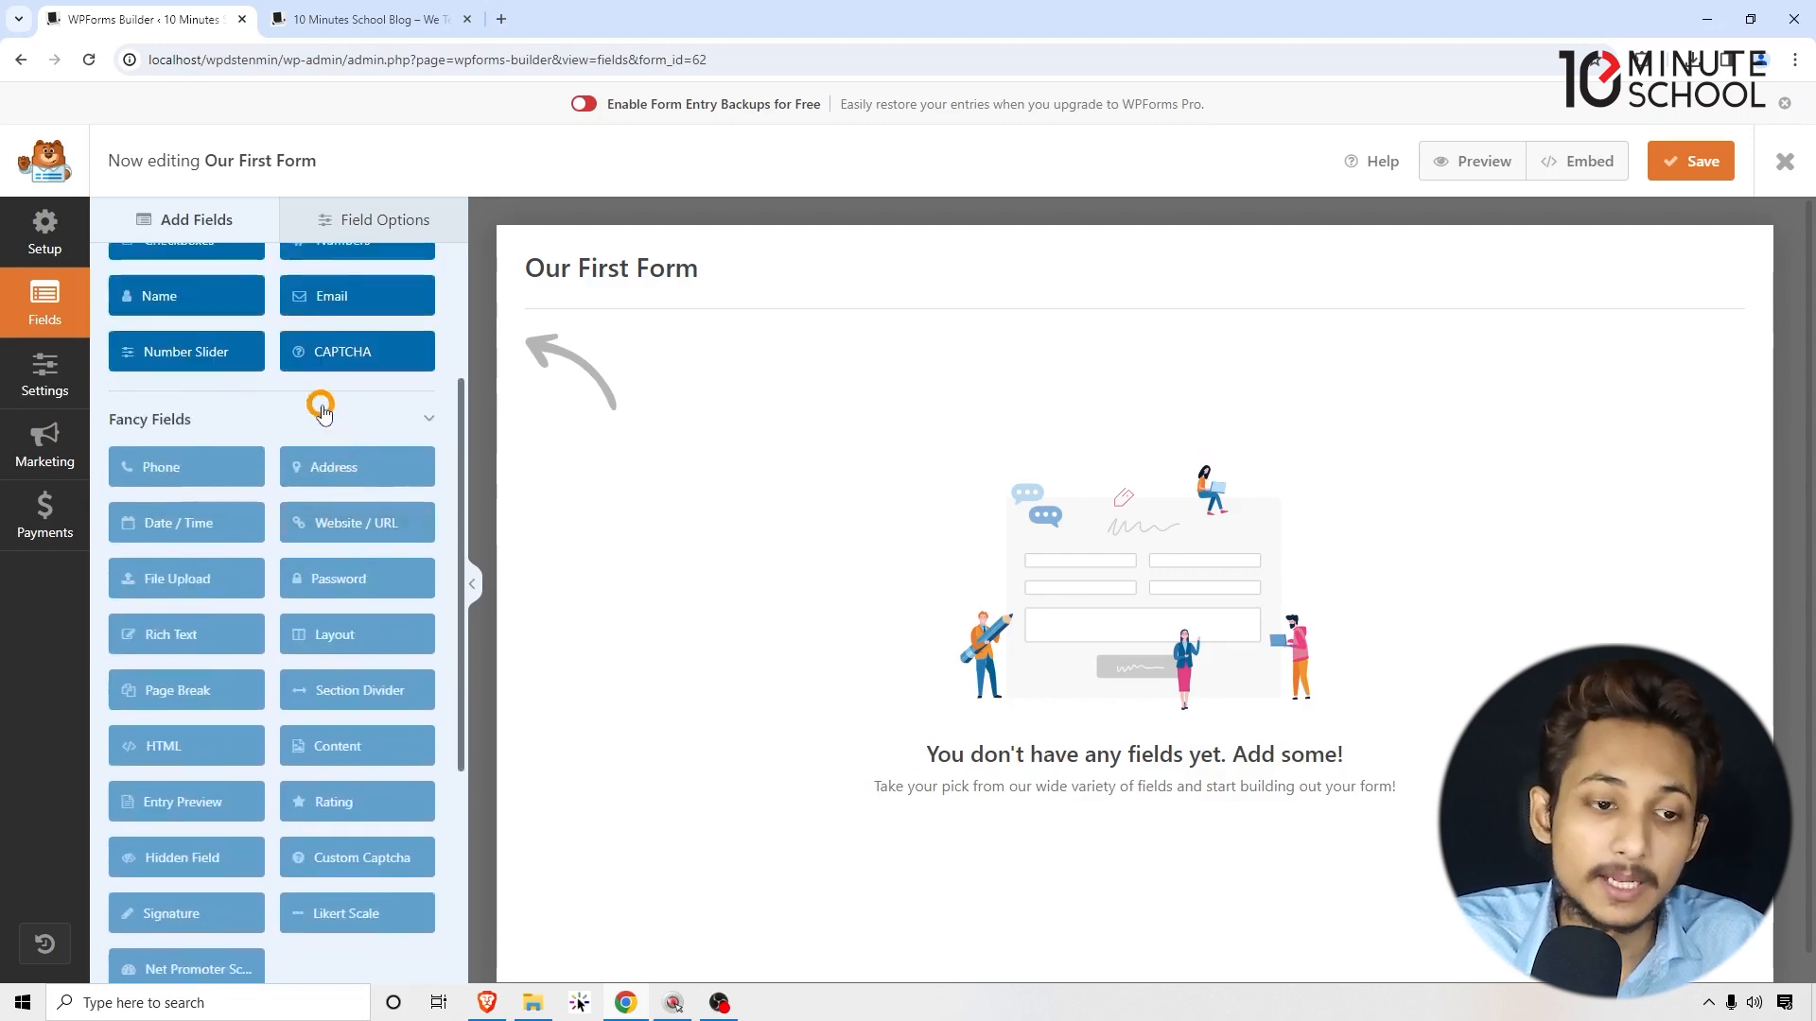
scroll(341, 511, down, 2)
scroll(343, 522, down, 4)
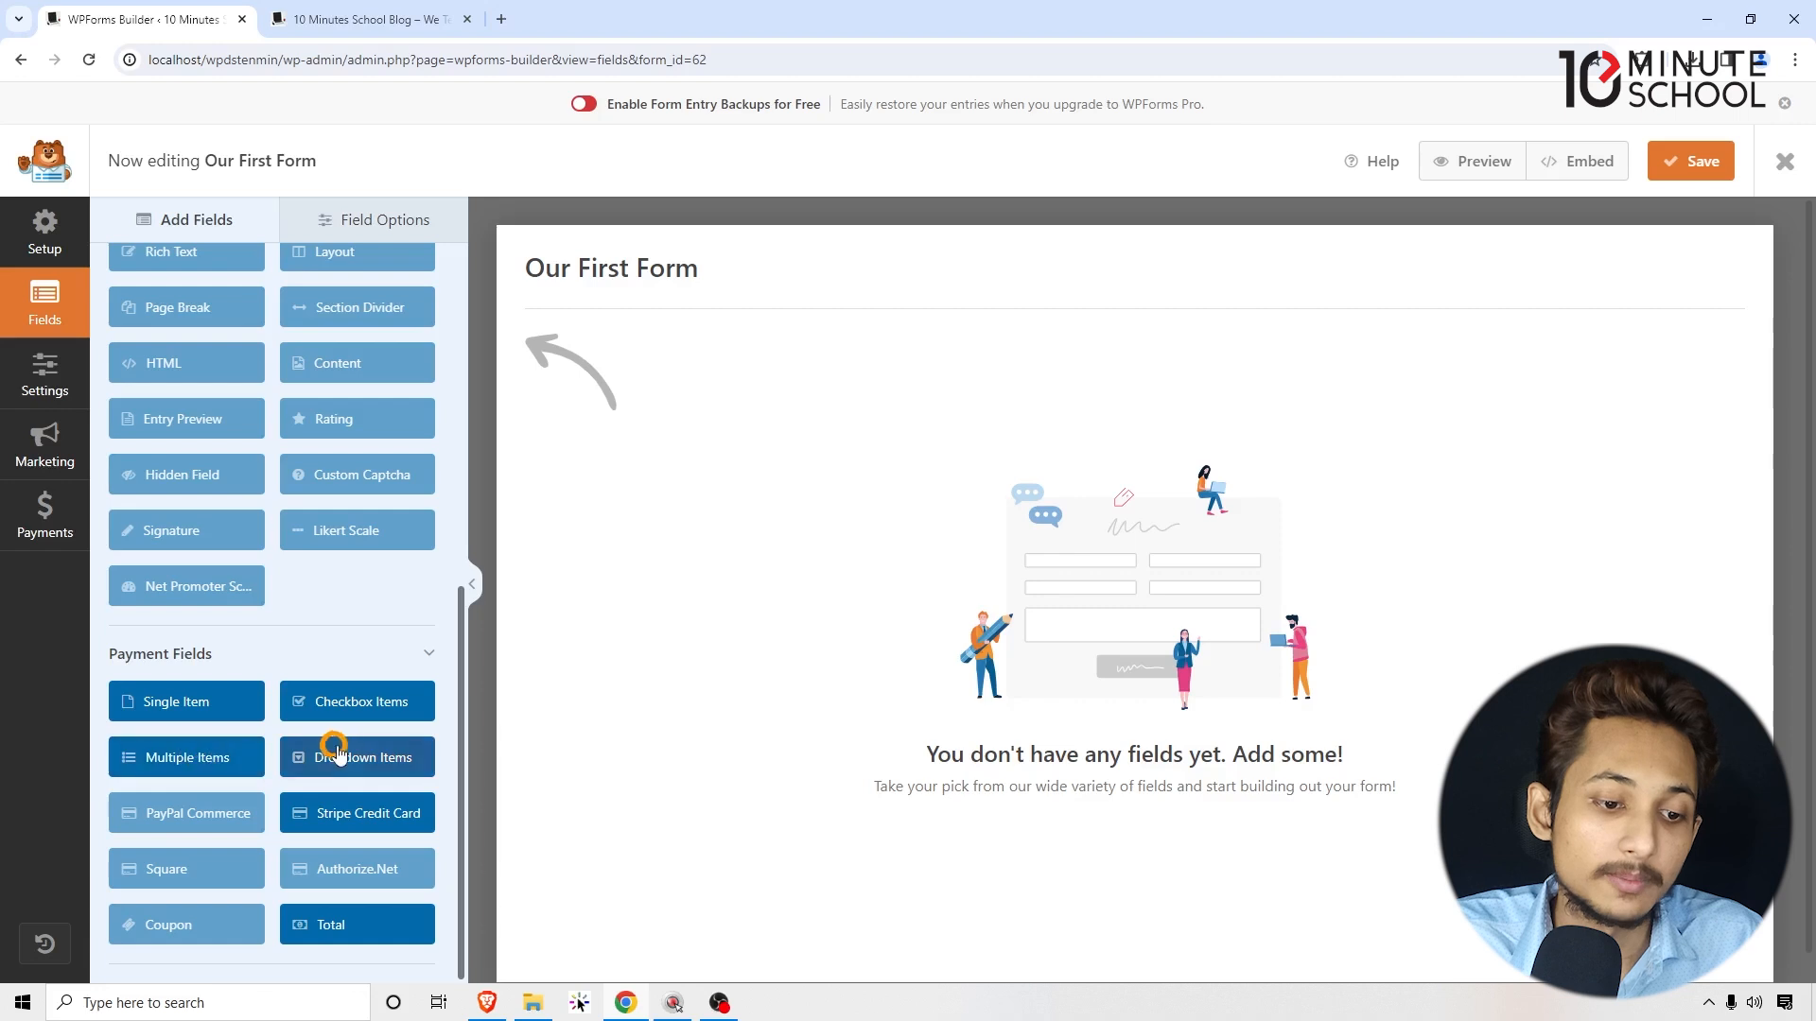
scroll(337, 714, up, 7)
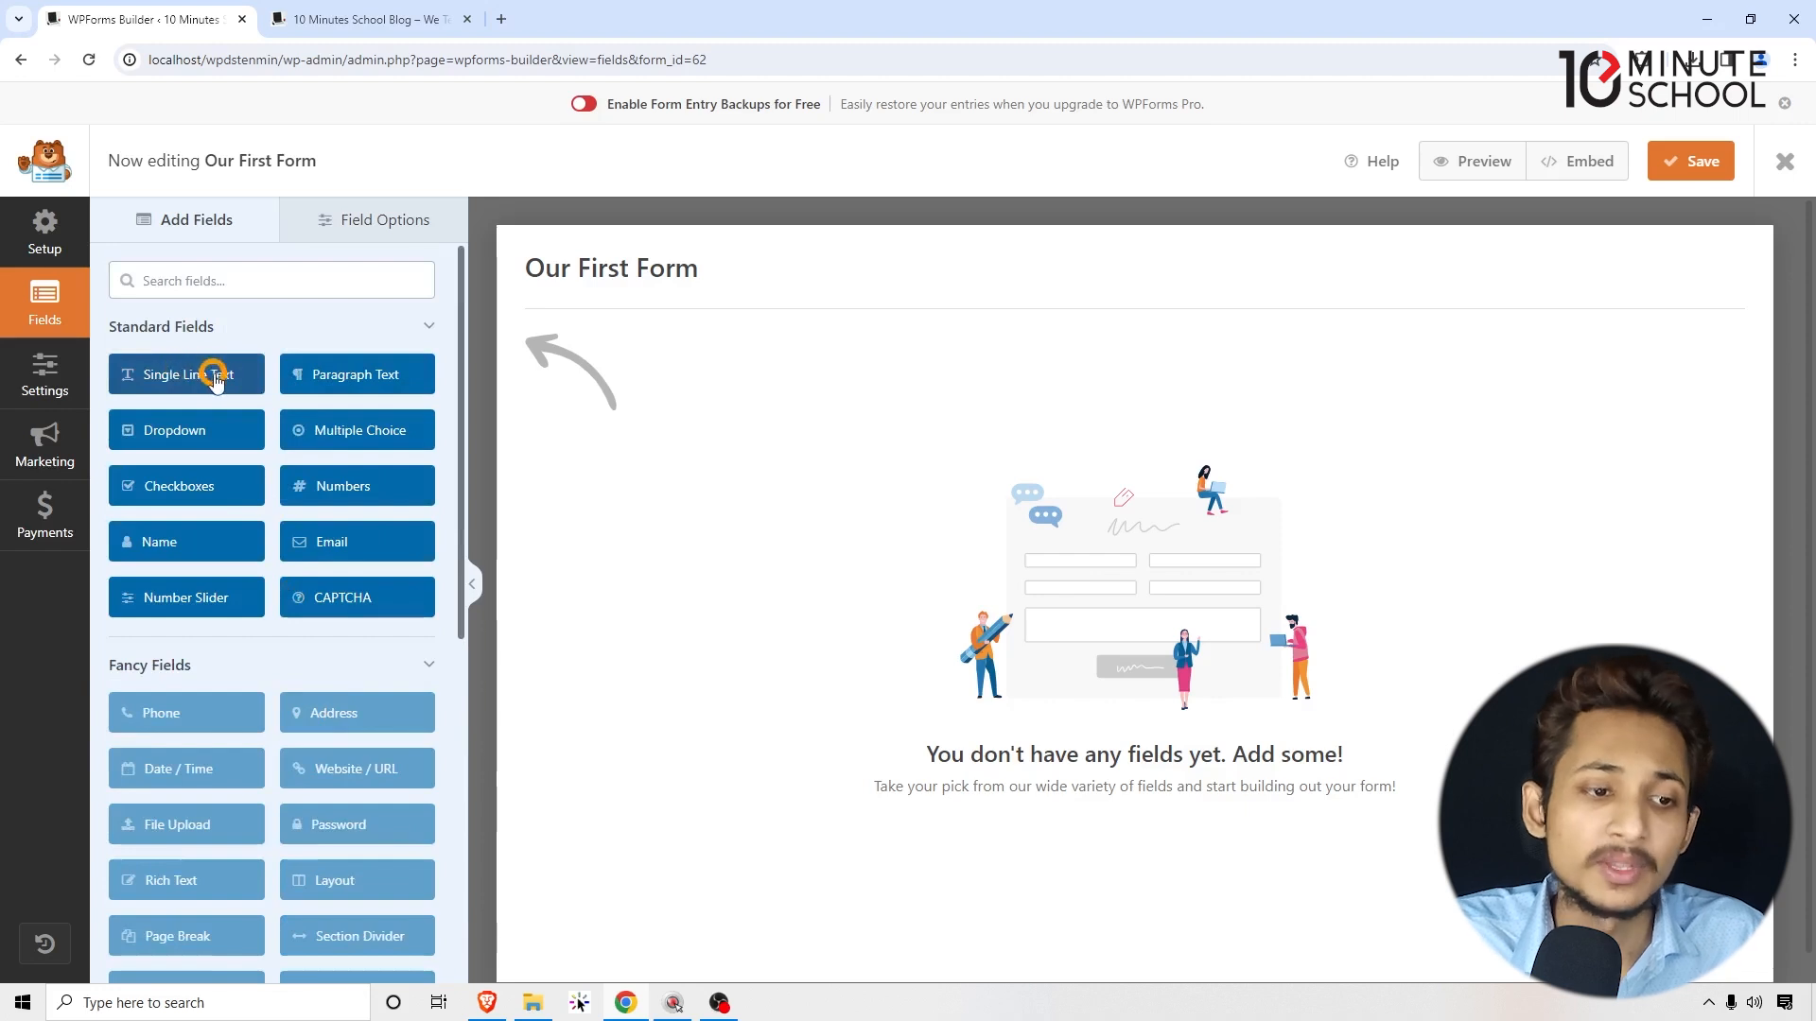
Step: Add Single Line Text, Name, Email and Paragraph Text fields to the form canvas
drag(180, 375, 619, 394)
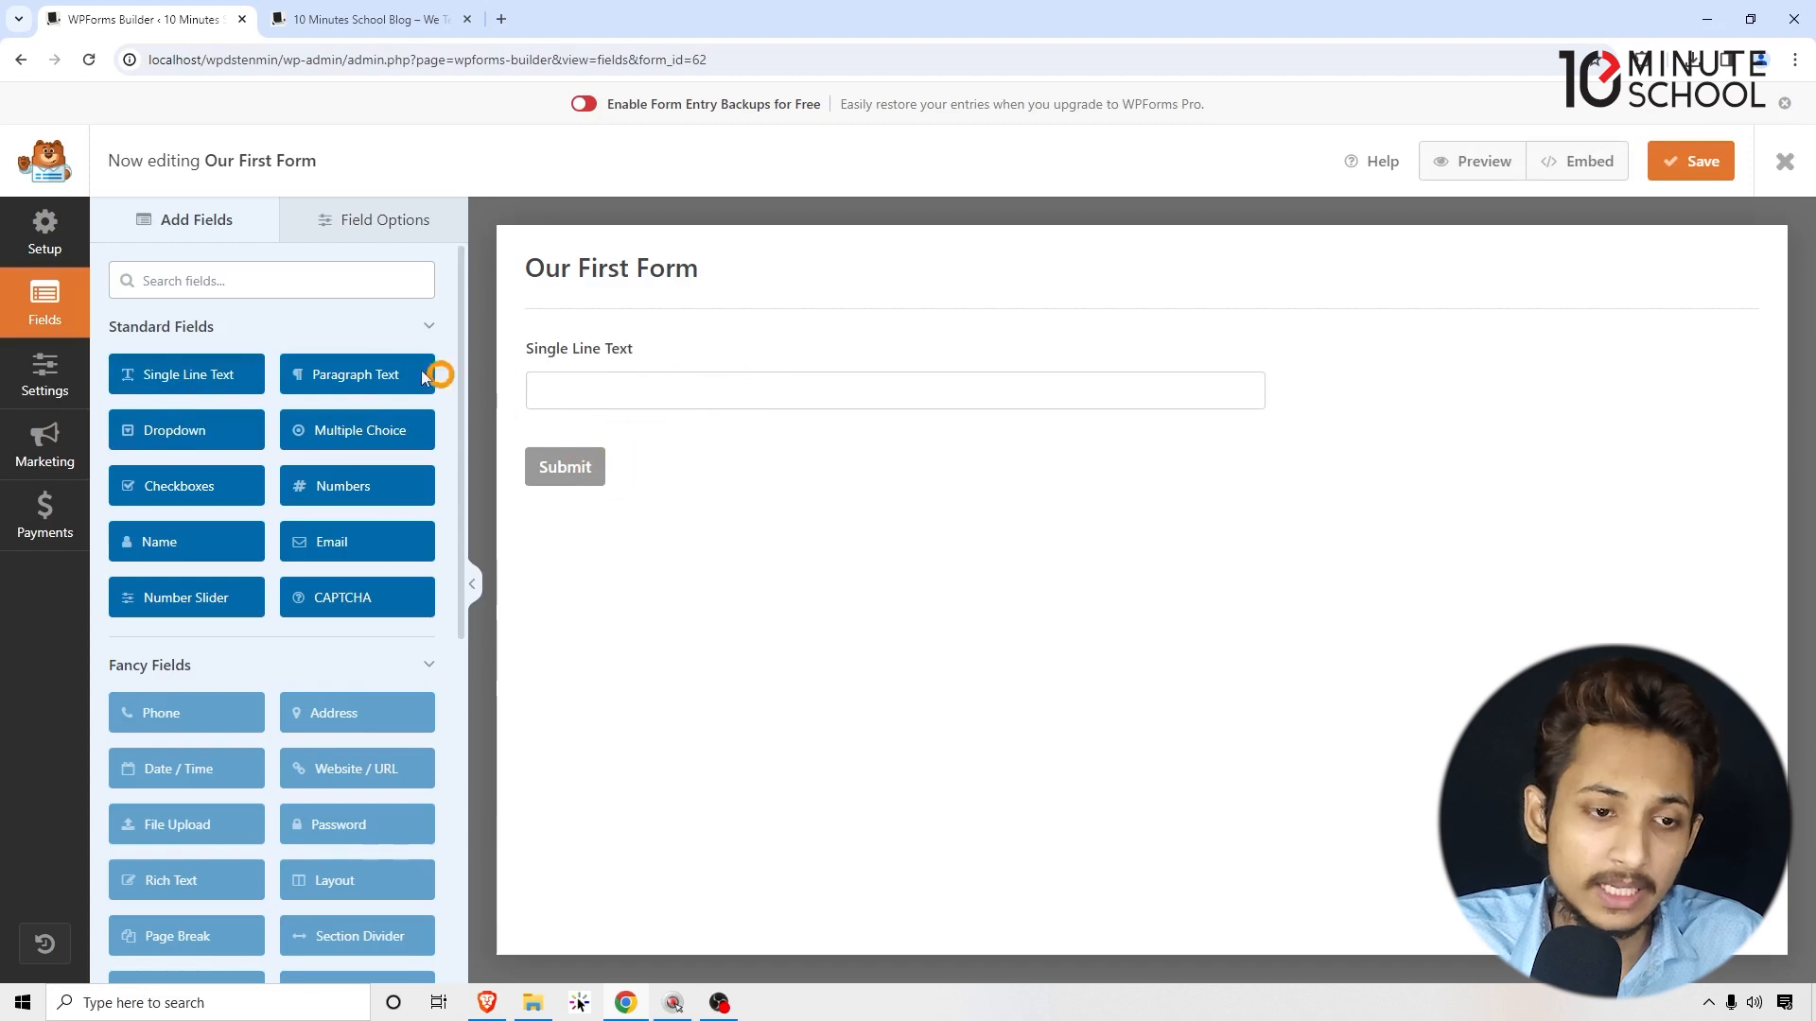
drag(185, 544, 182, 536)
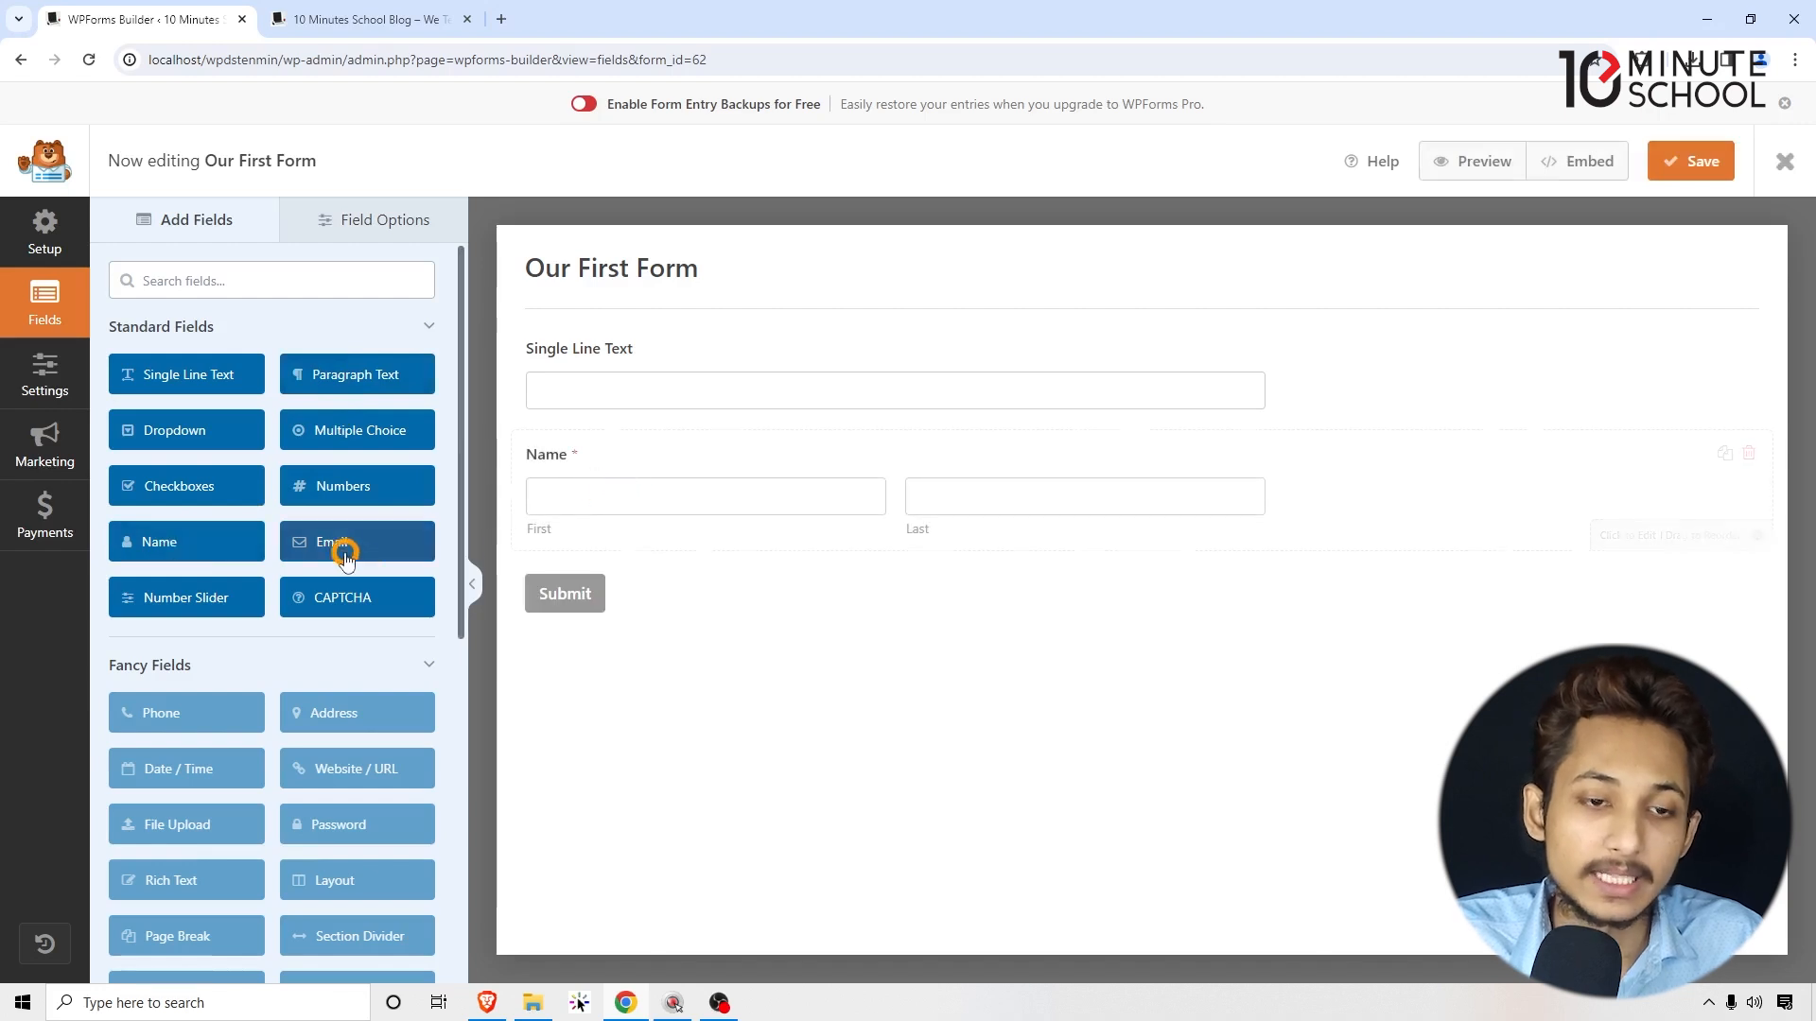
drag(339, 543, 641, 531)
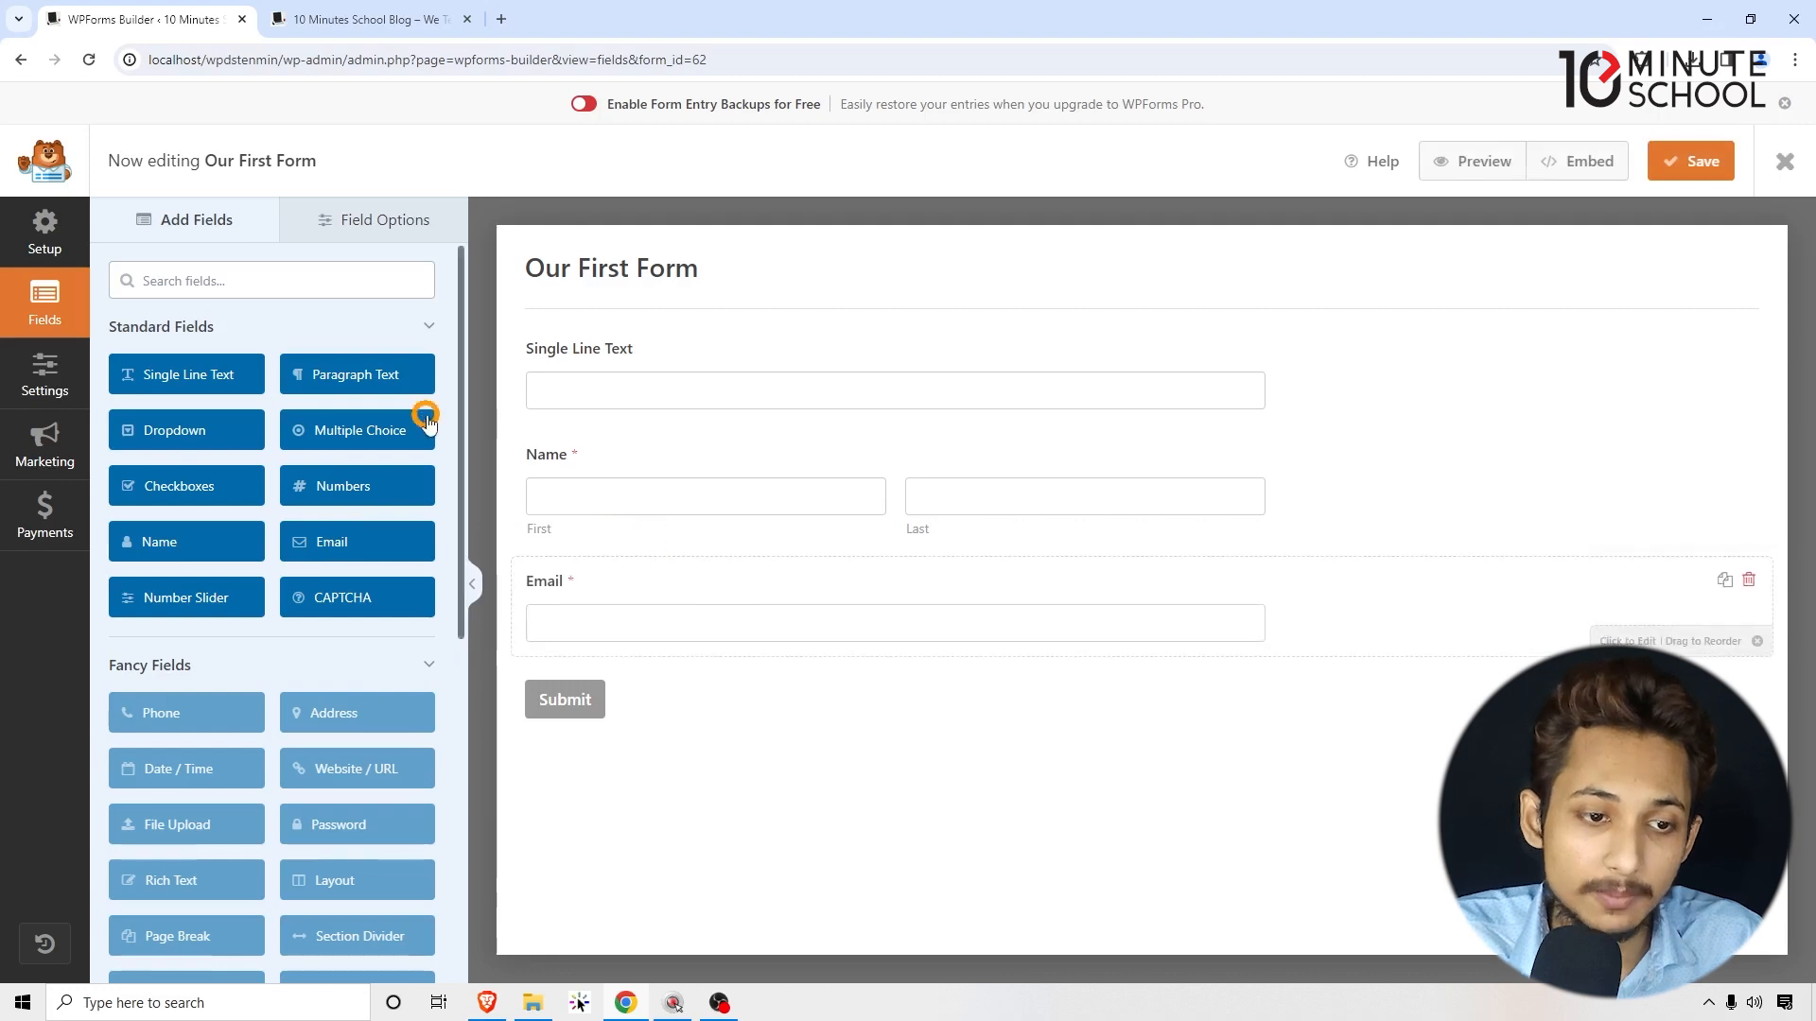
drag(355, 377, 355, 376)
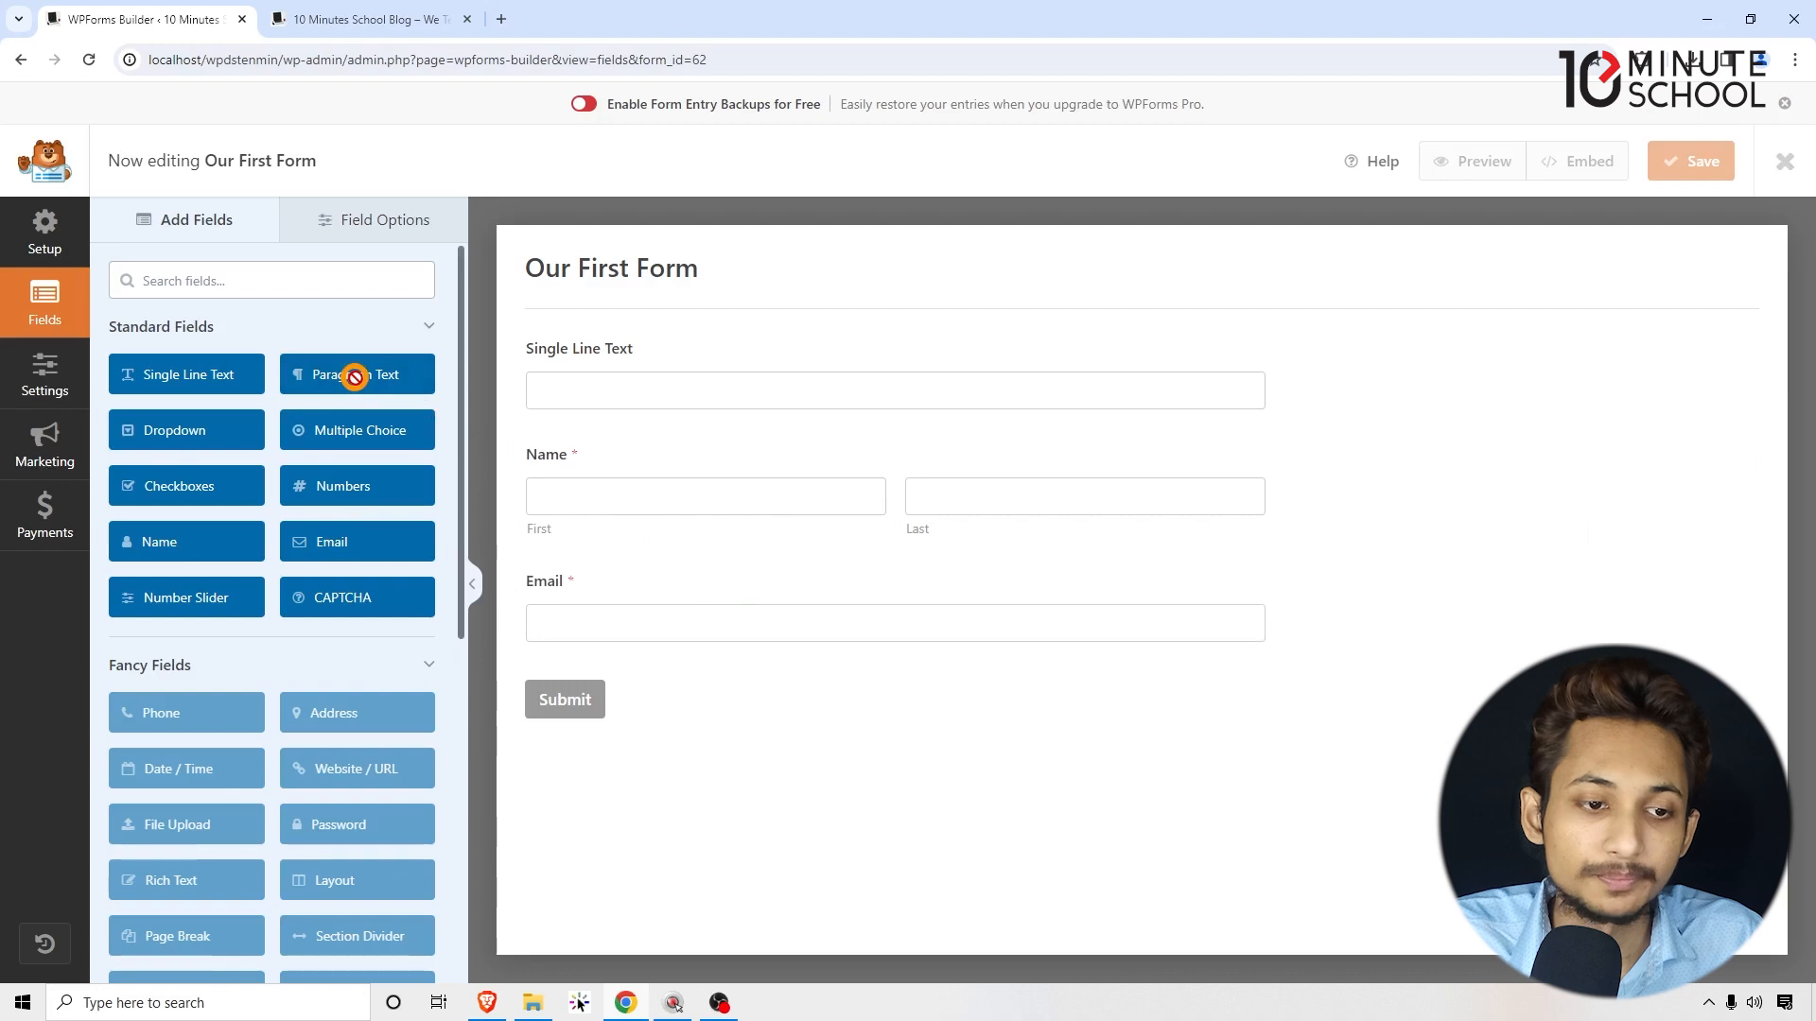
drag(355, 377, 625, 653)
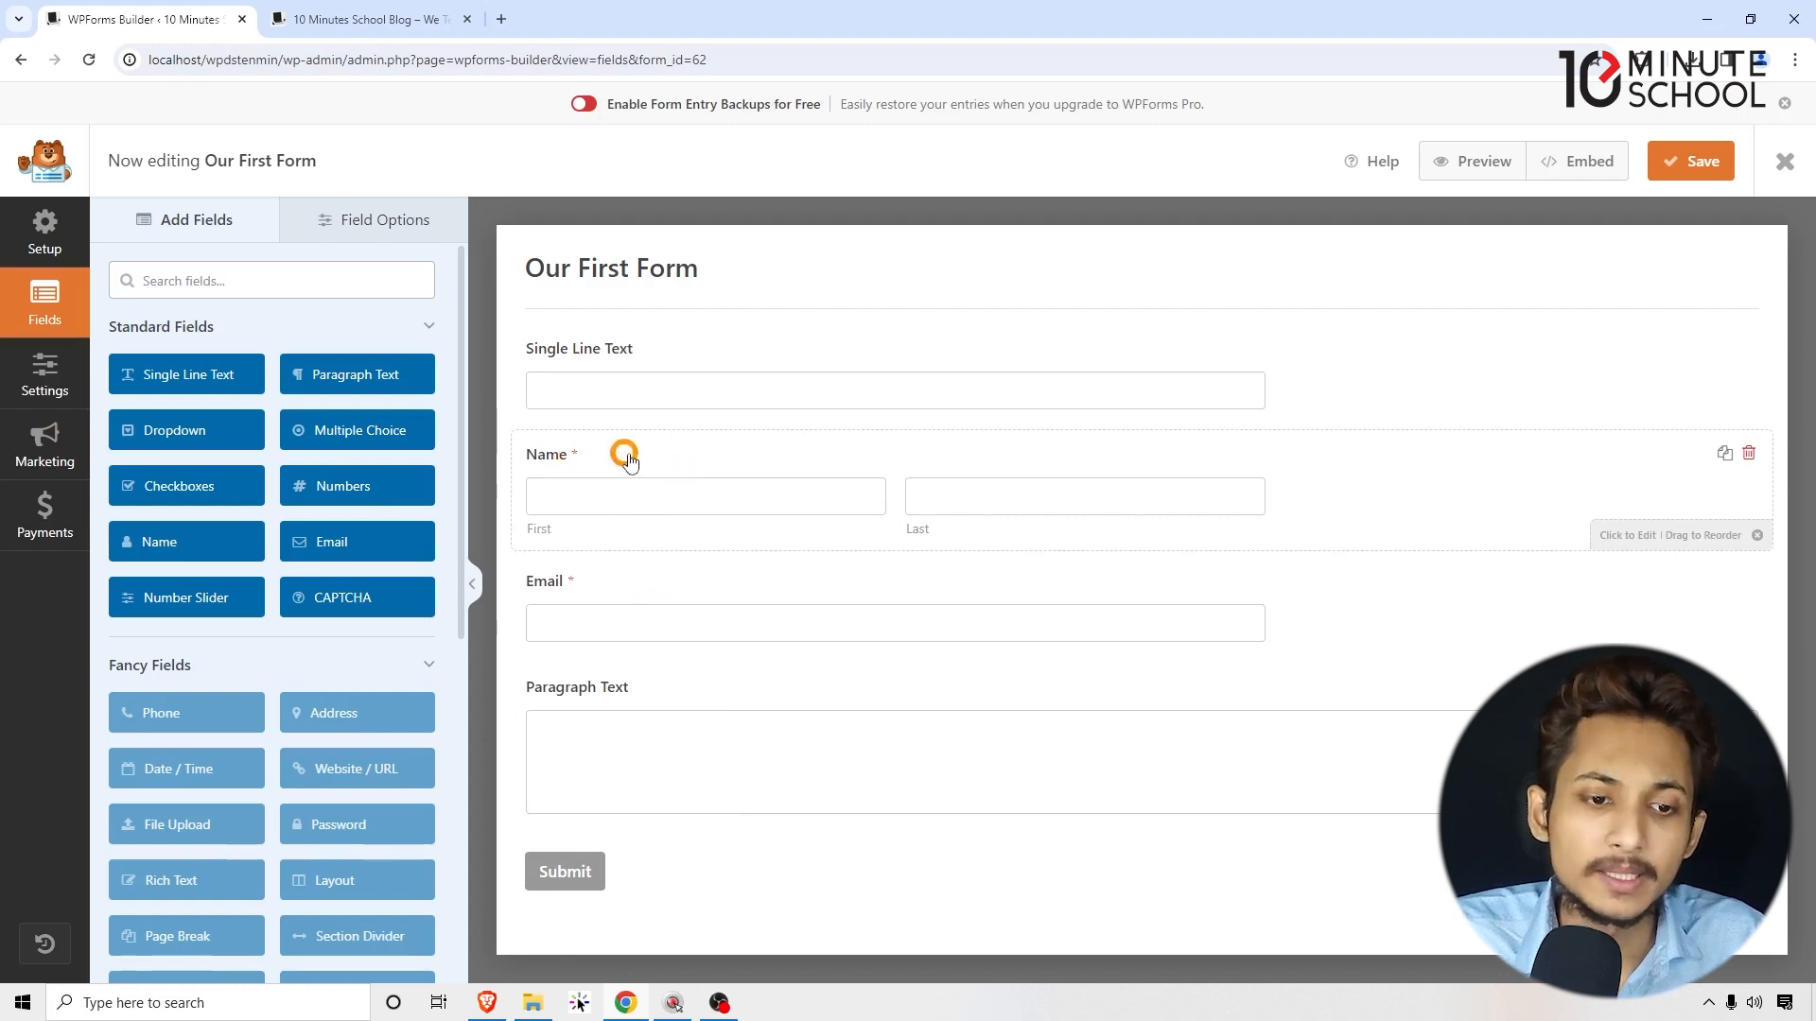
Step: Reorder the fields to Name, Email, Single Line Text, Paragraph Text and select Name
drag(621, 454, 616, 406)
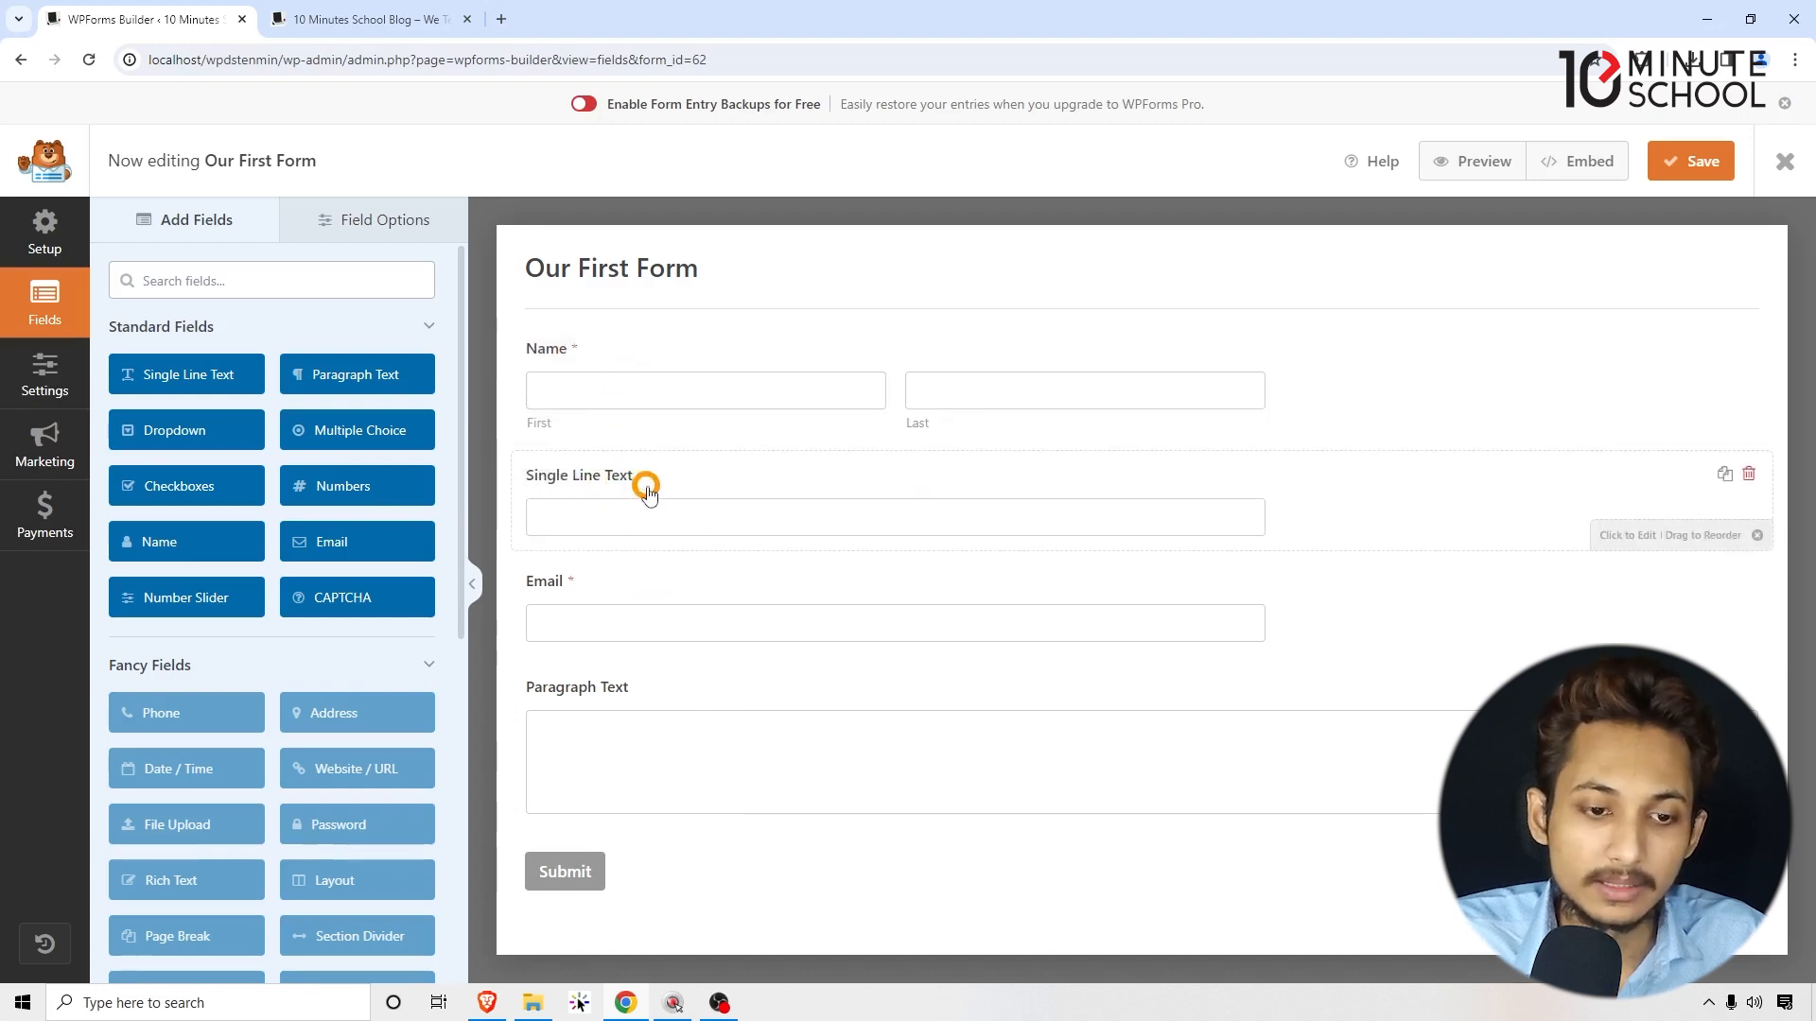
drag(648, 492, 648, 610)
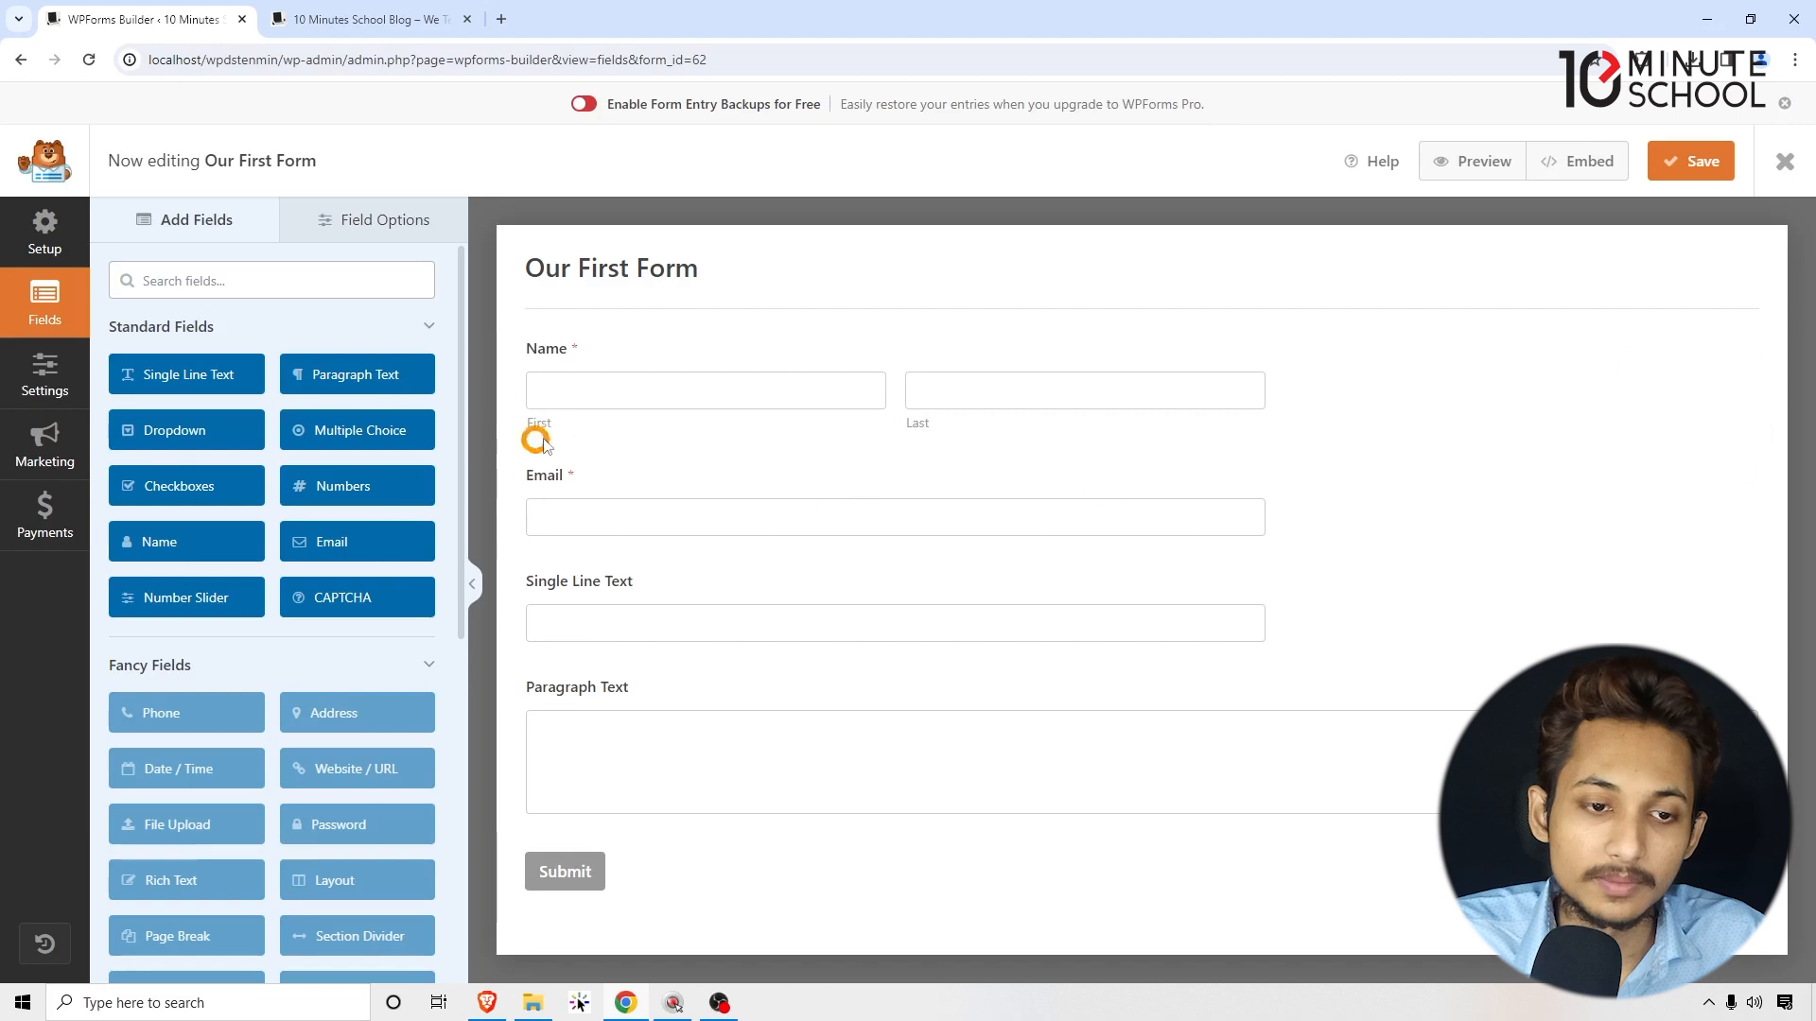
click(559, 354)
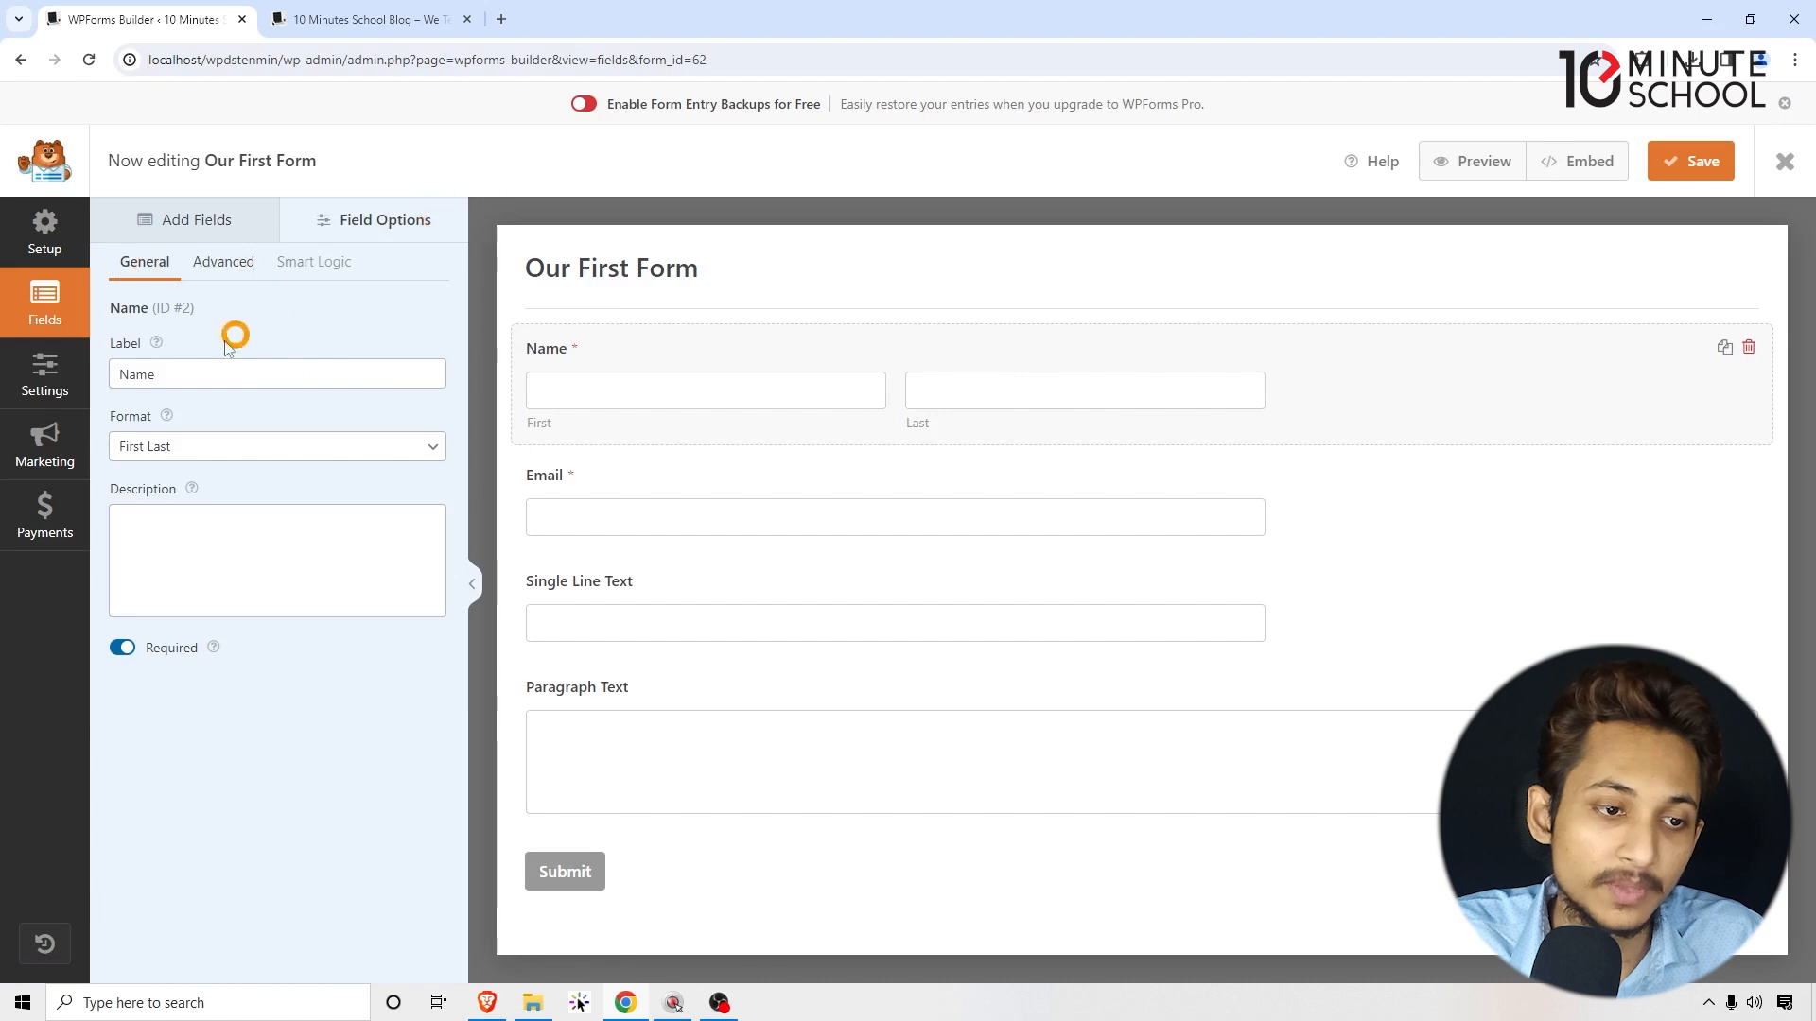
Step: Try the Name field's Simple format, then restore the First Last format
drag(177, 372, 82, 369)
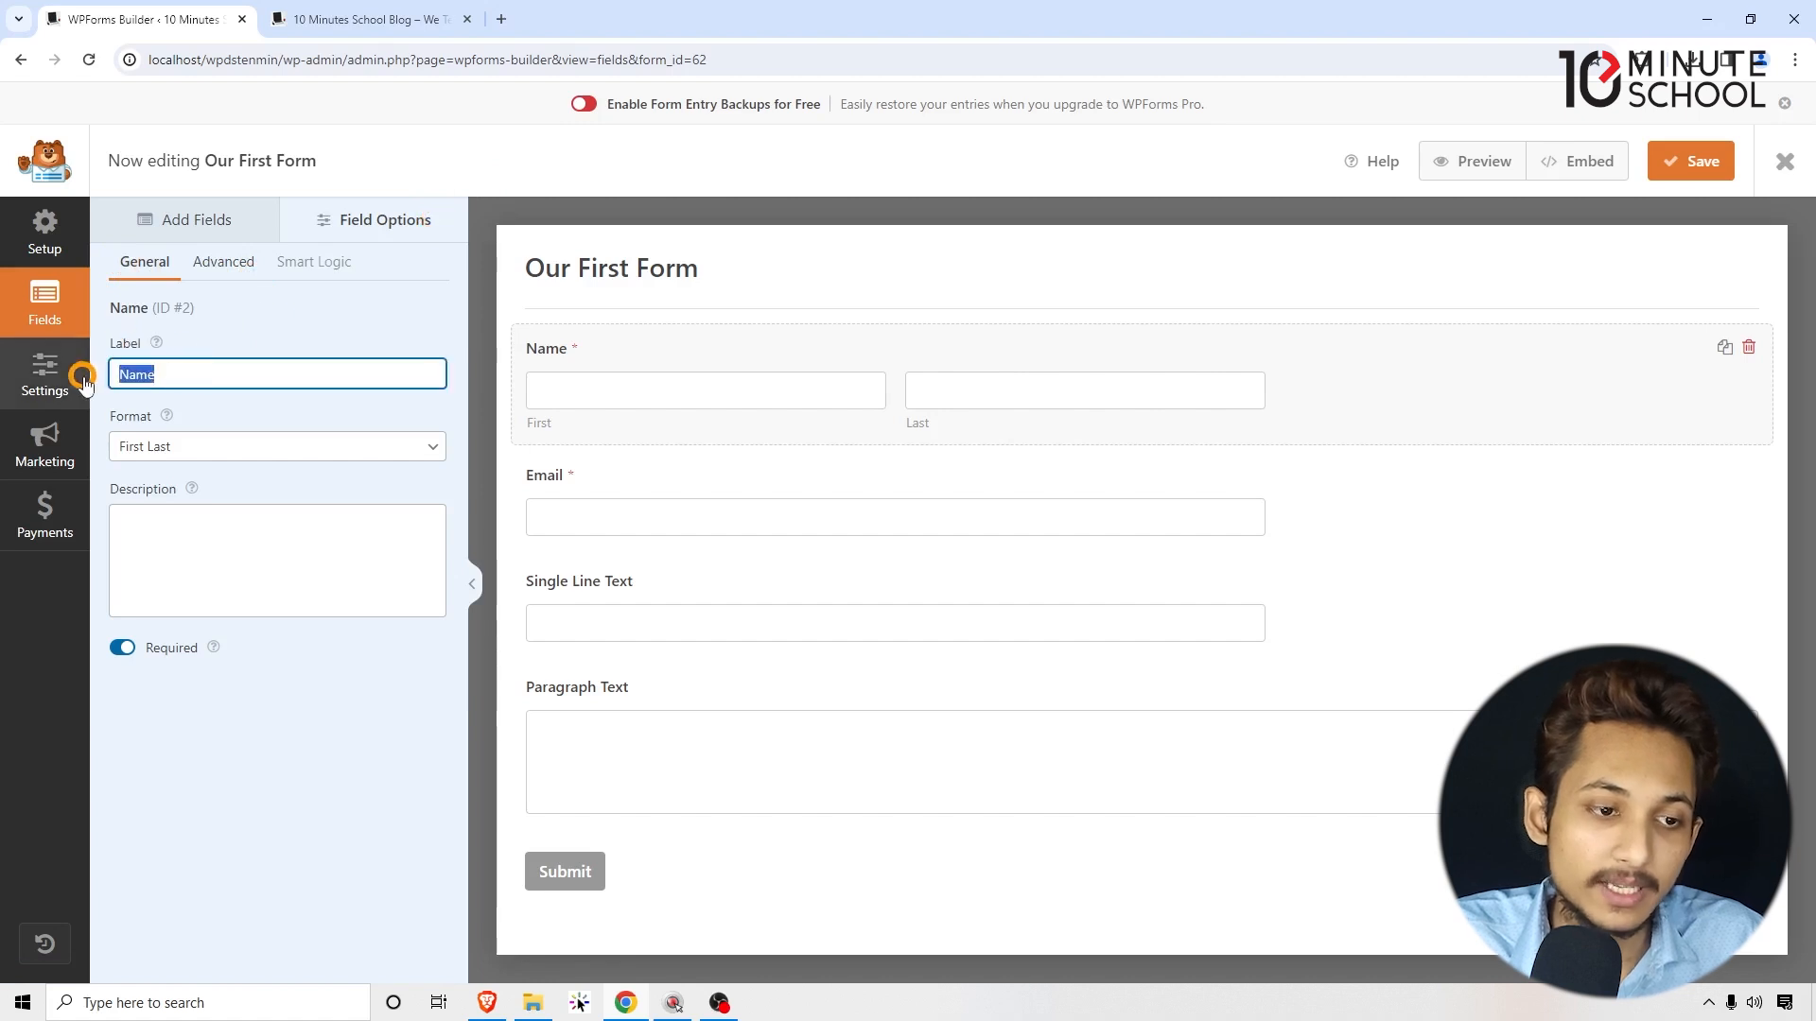
click(178, 445)
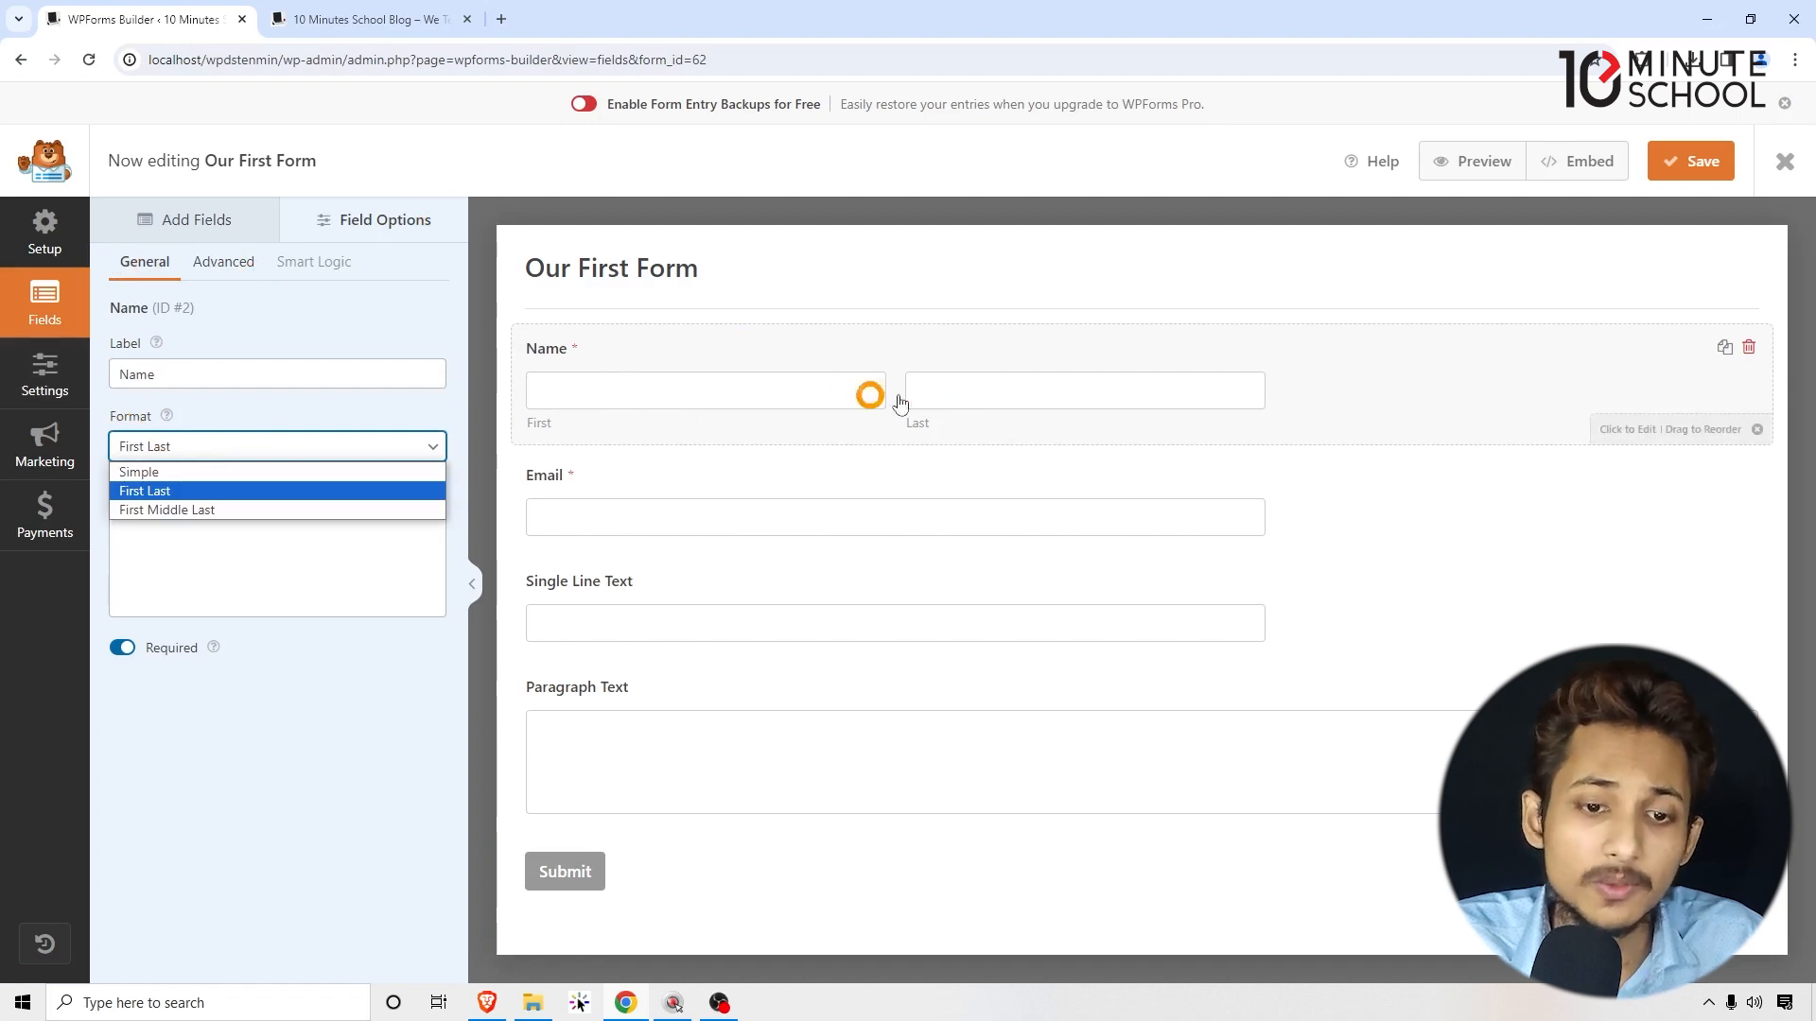
click(214, 473)
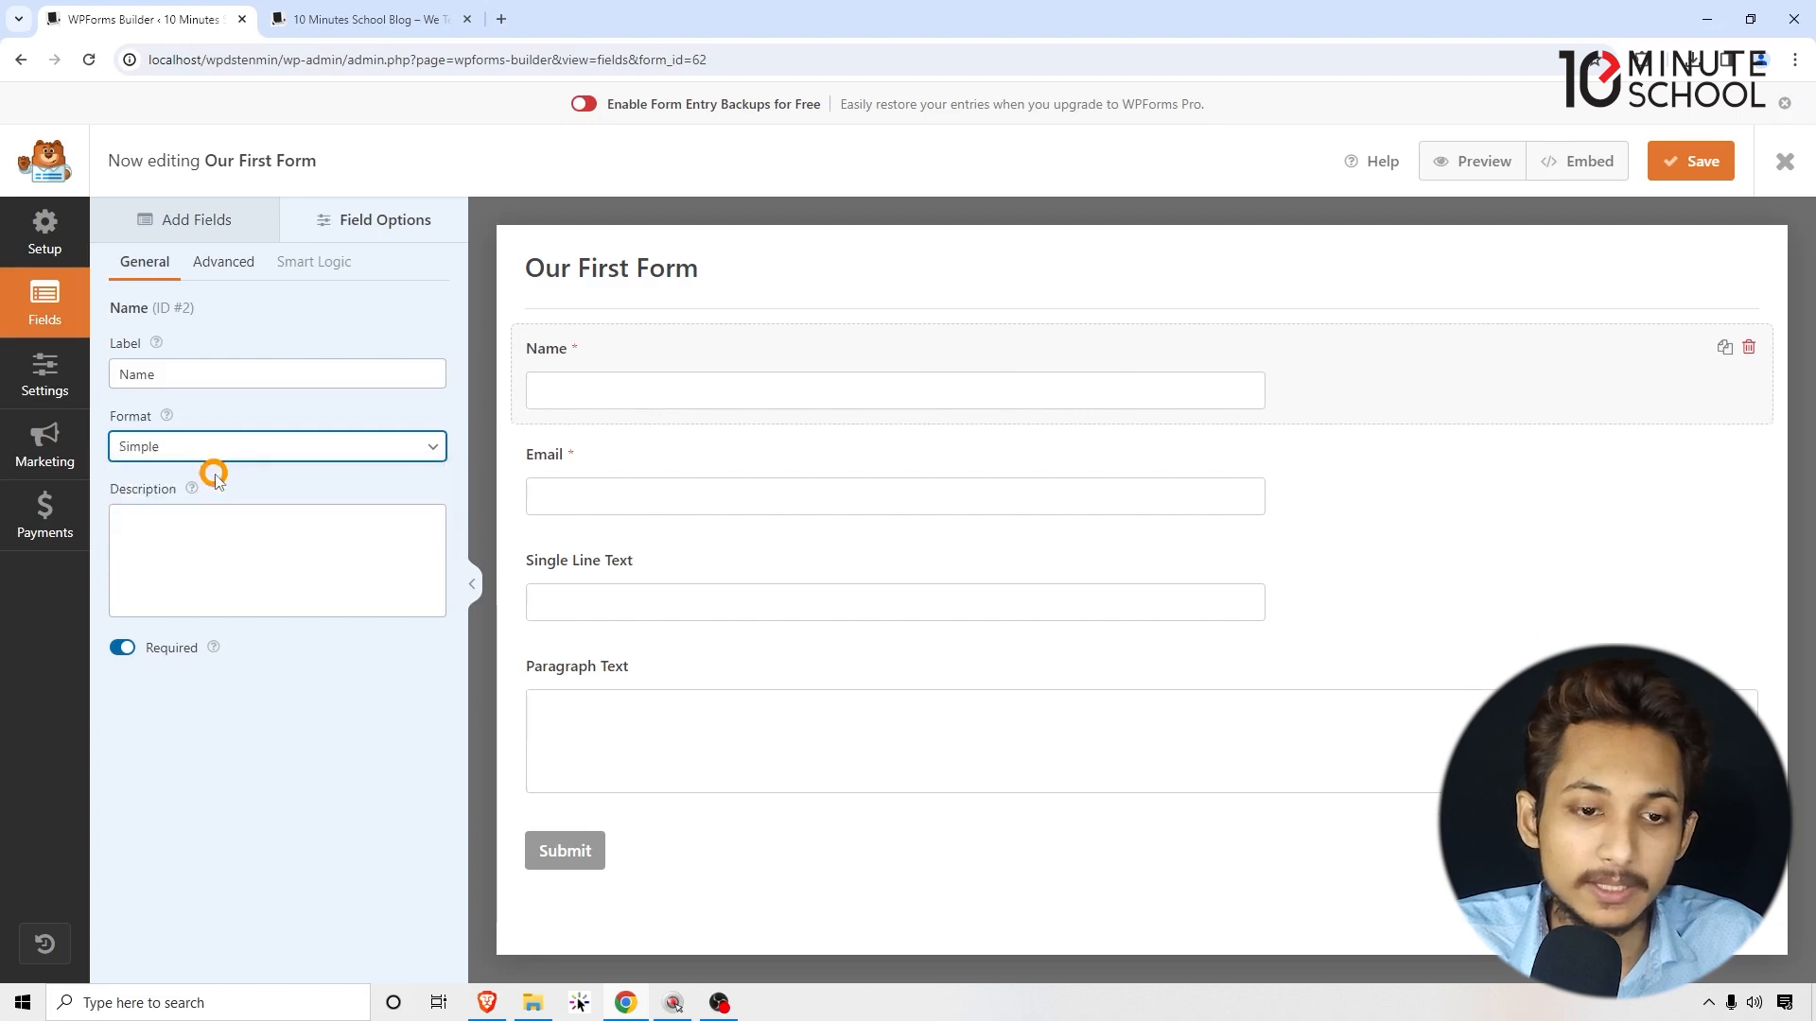
click(237, 445)
click(217, 491)
Step: Clear the drafted Name description, leaving none, and mark the Name field Required
click(212, 511)
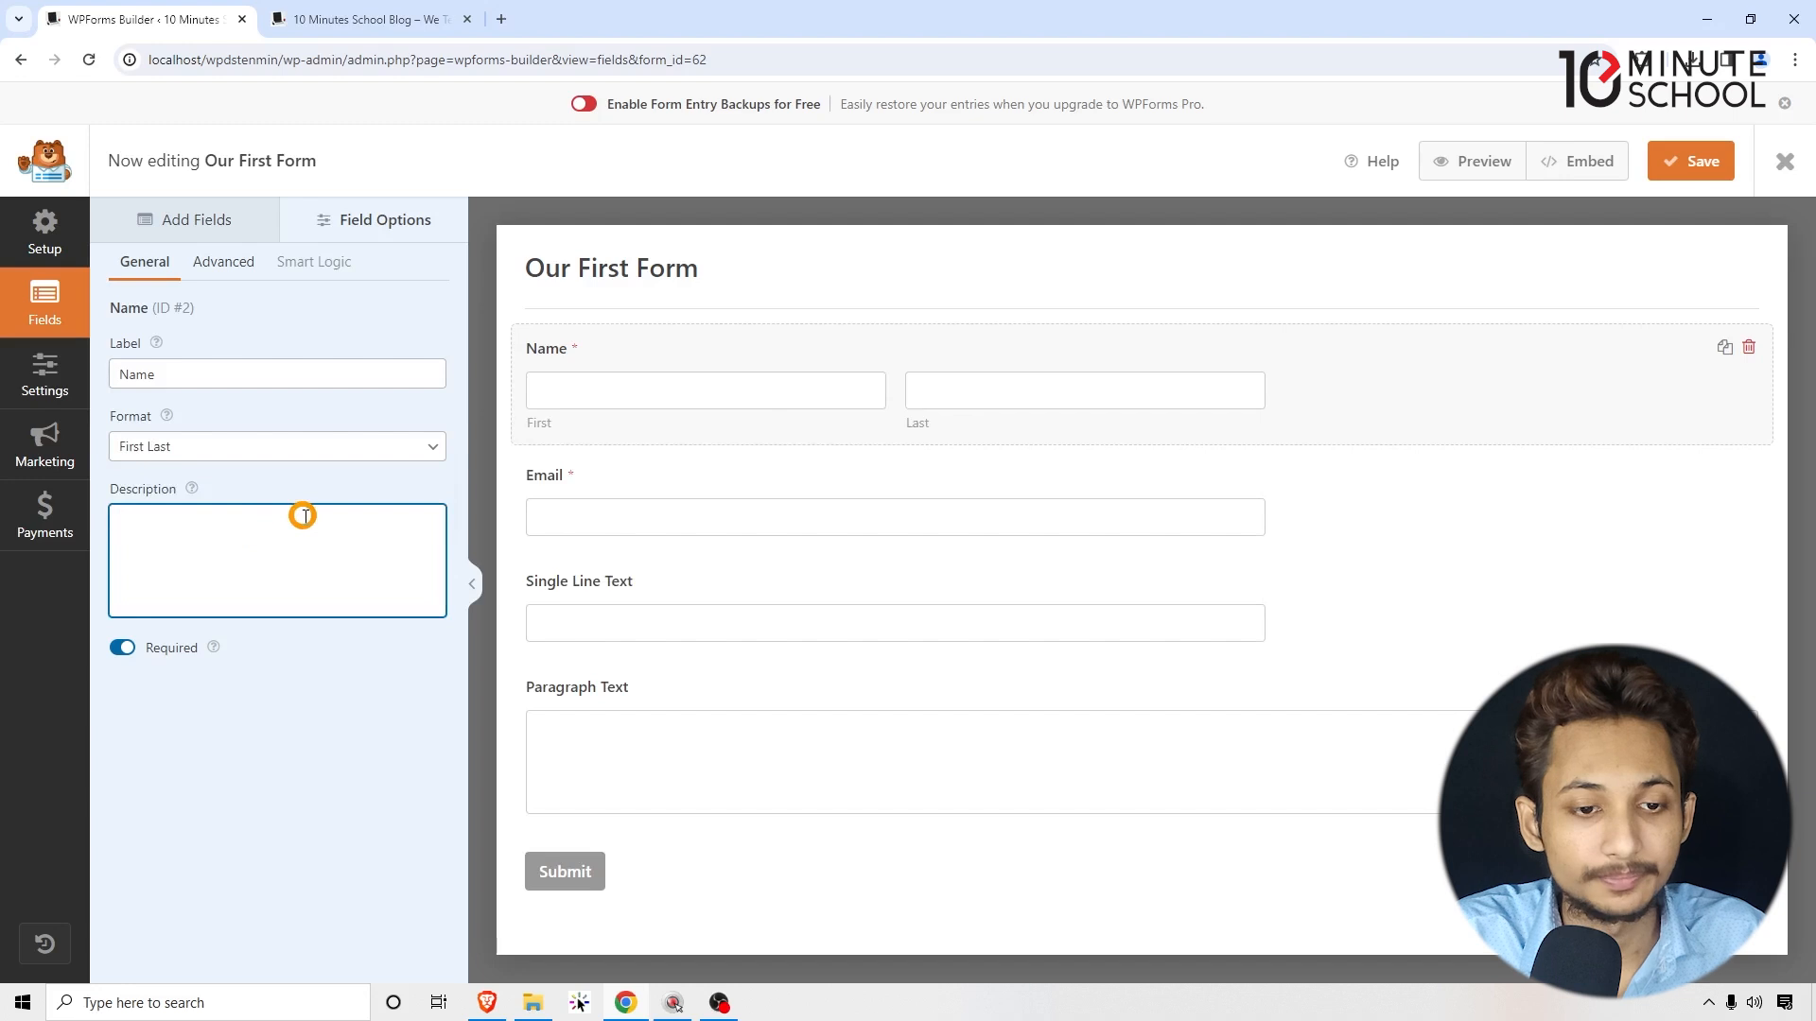
text(Enter your)
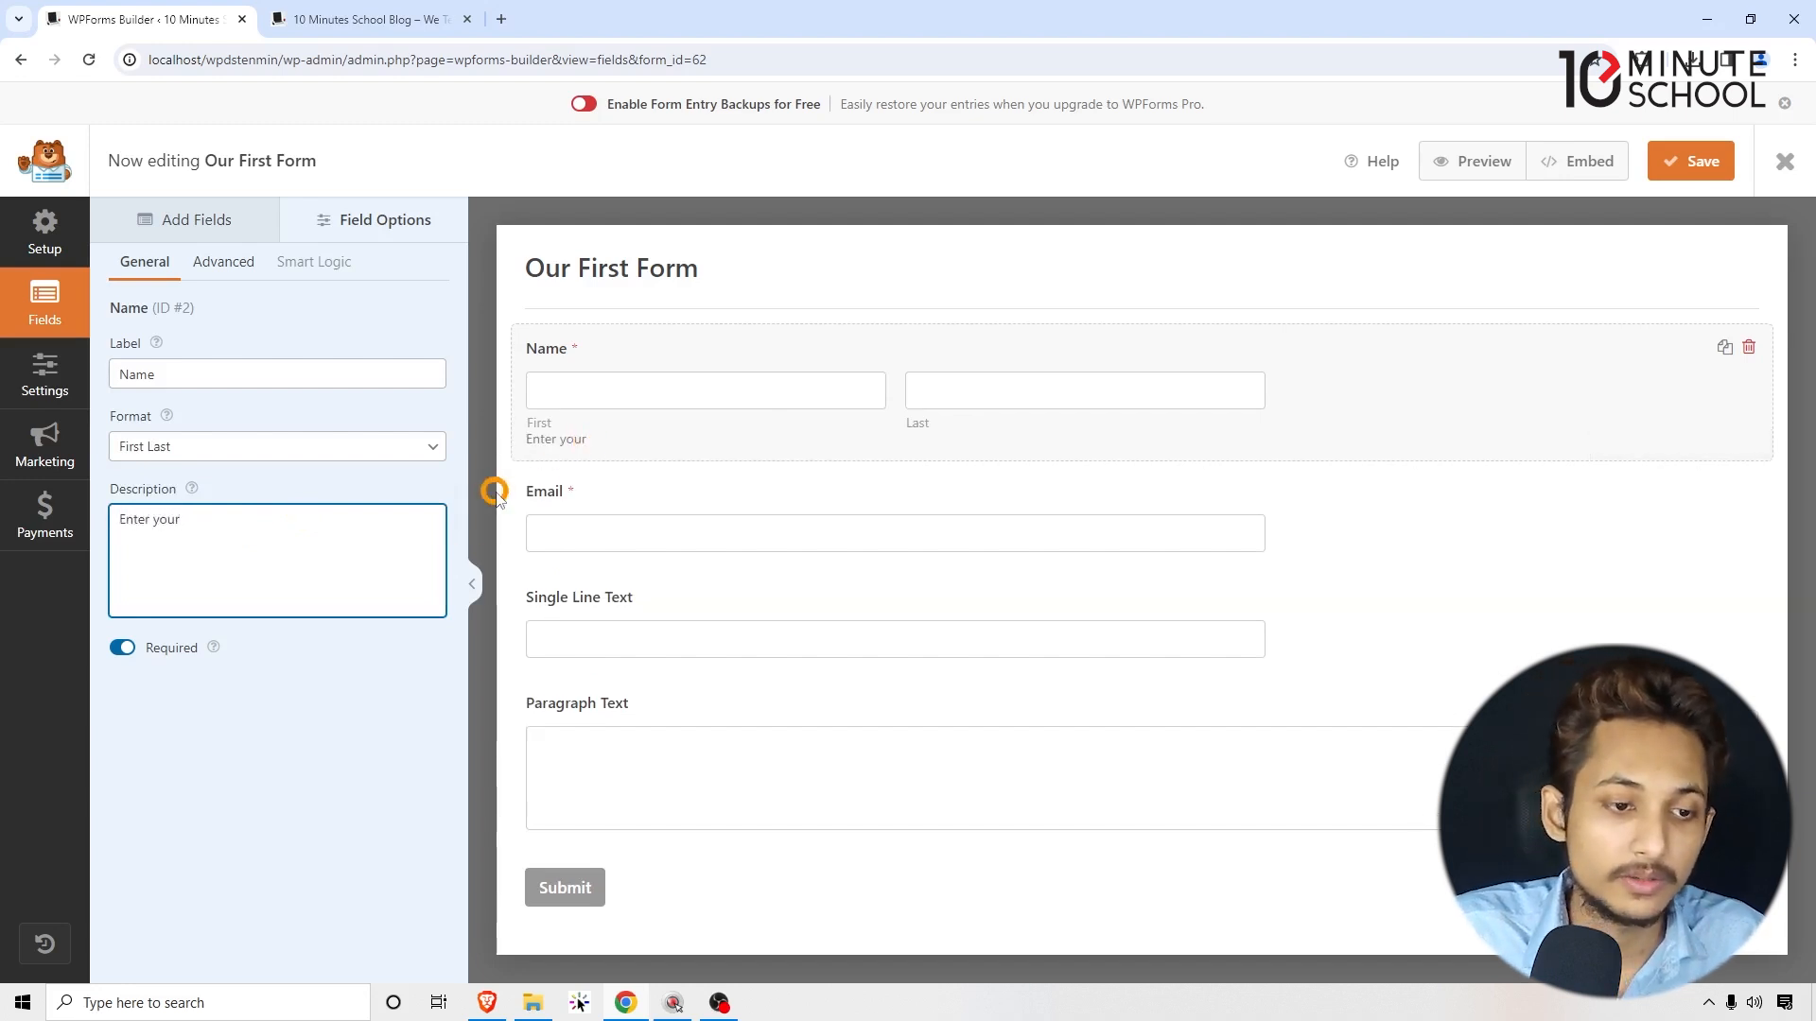
text( first last name)
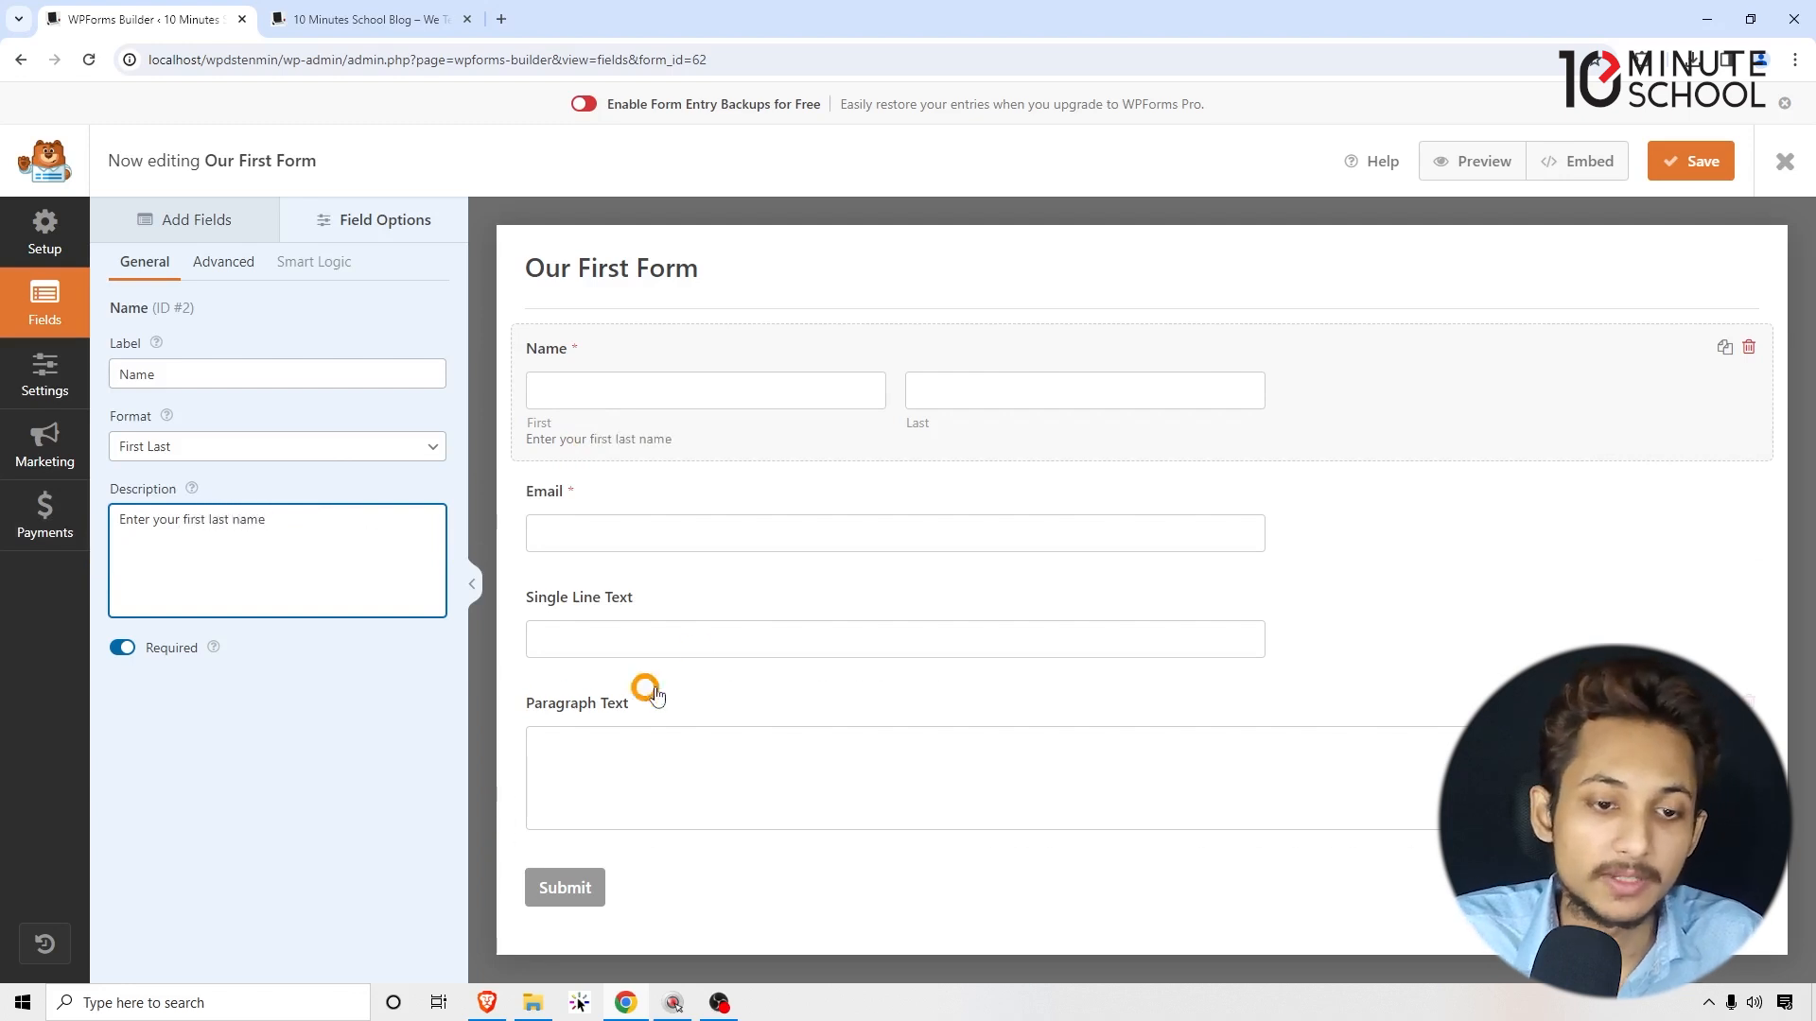
click(366, 555)
triple_click(366, 555)
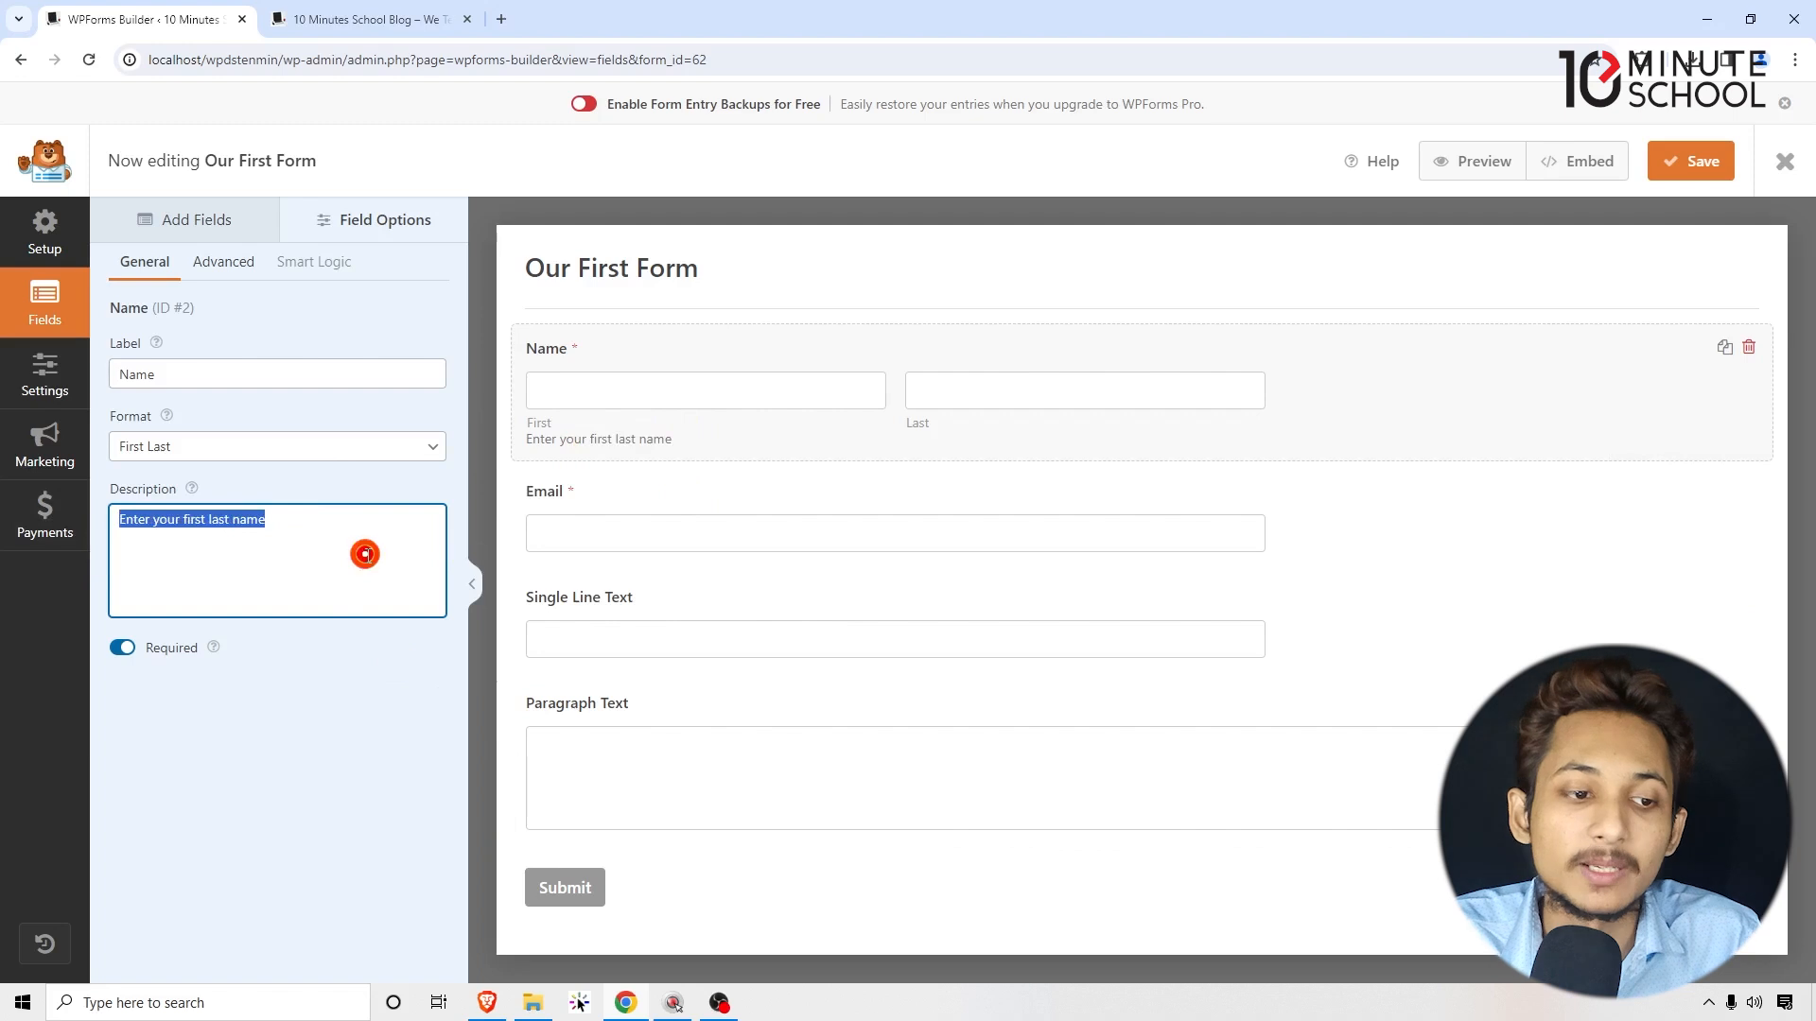
key(BackSpace)
click(320, 762)
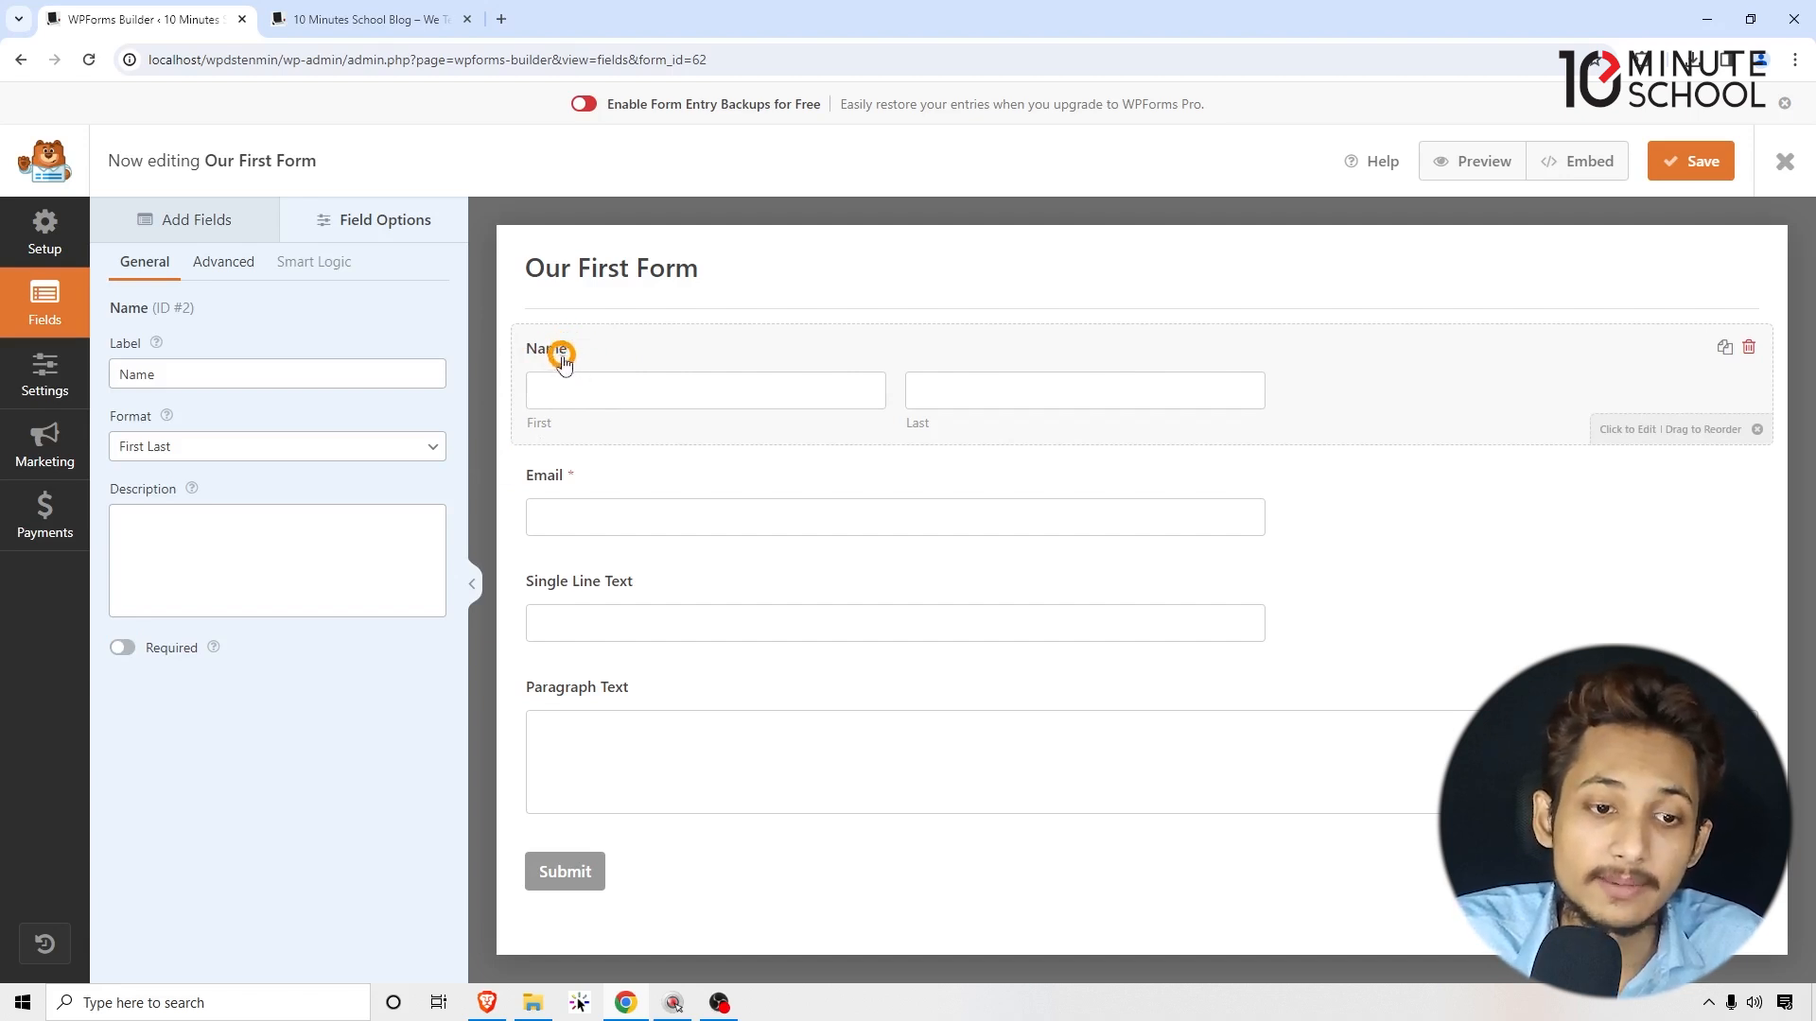
click(123, 647)
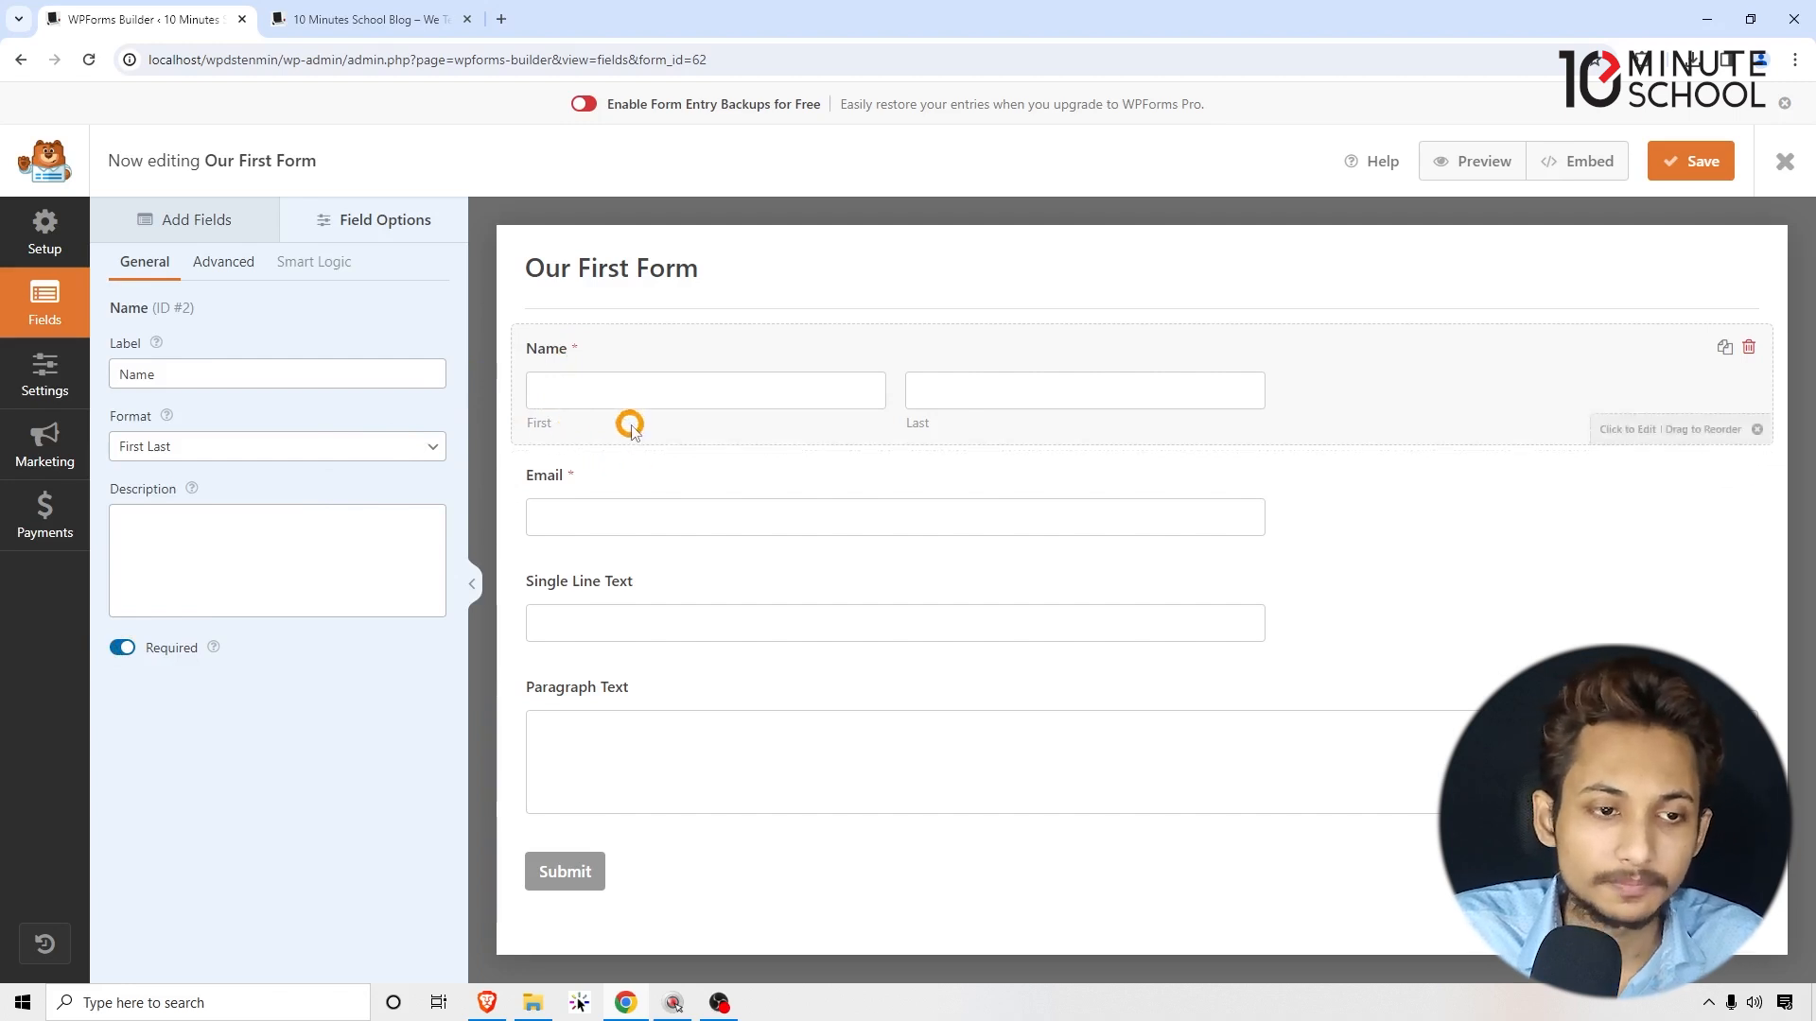
click(233, 266)
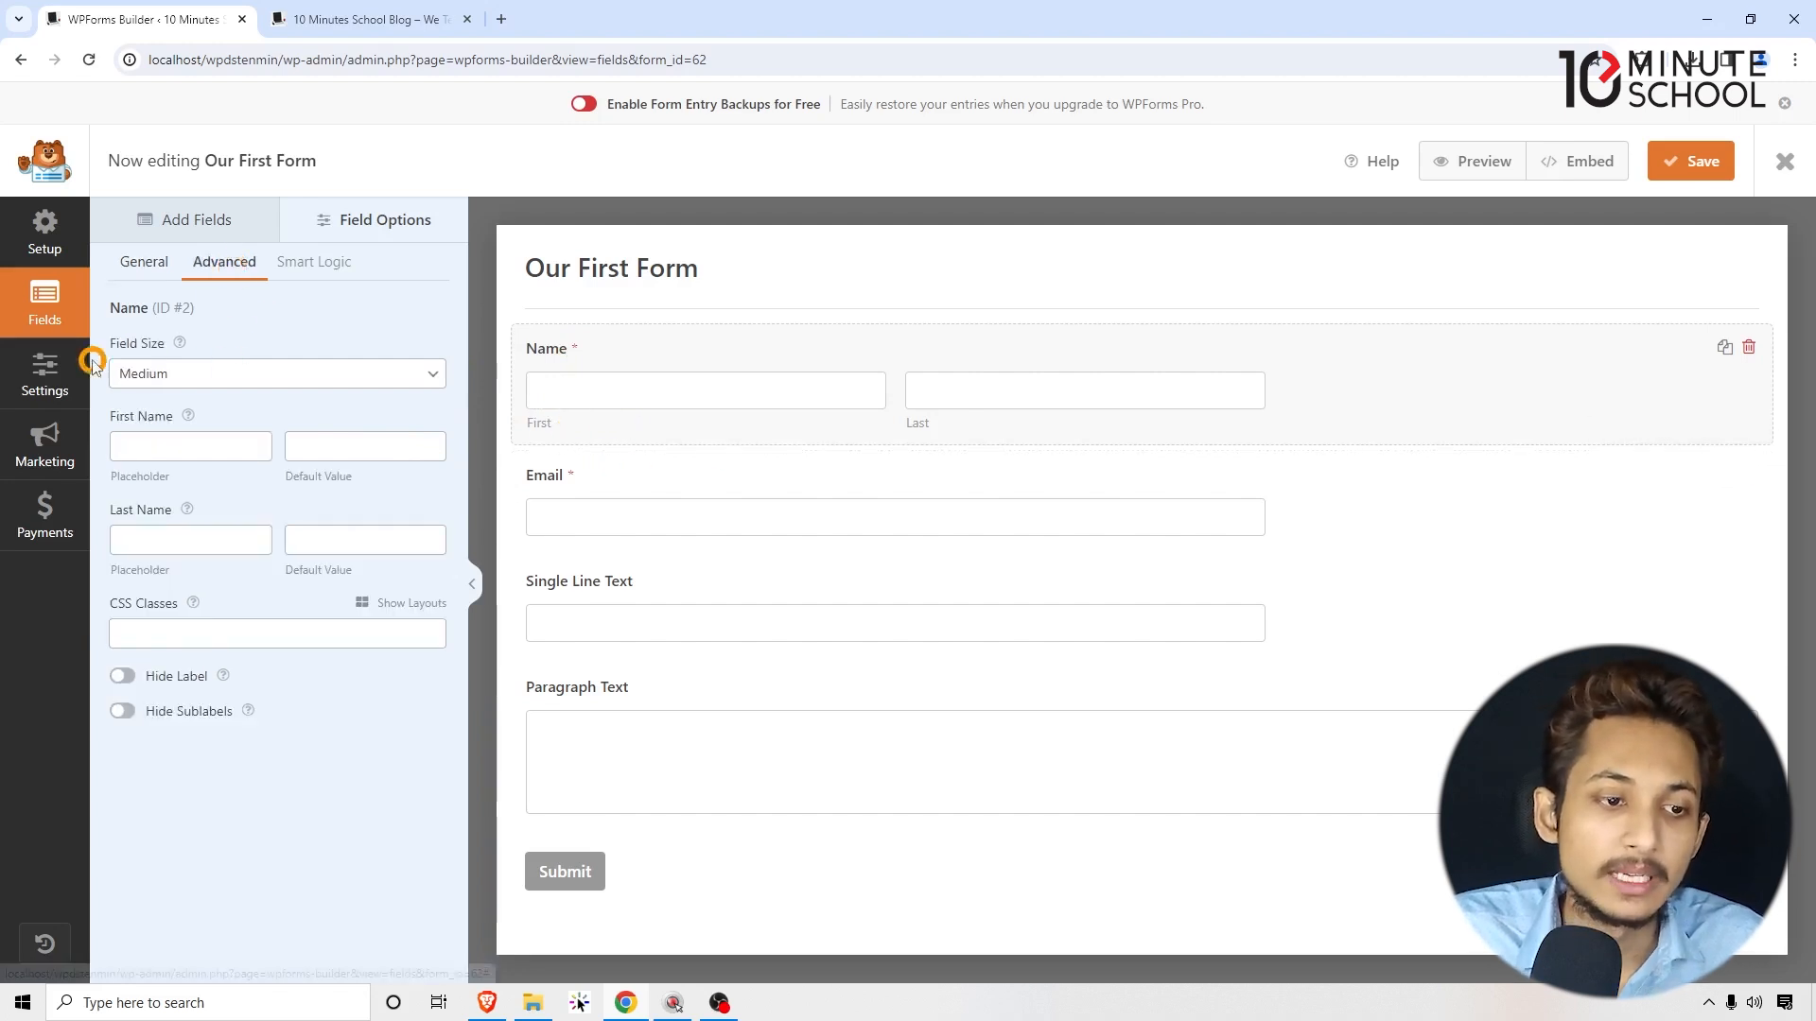
Step: Set Name size to Large with placeholders 'Enter your first anme' and 'Enter your last name'
click(116, 381)
click(135, 399)
click(149, 374)
click(157, 436)
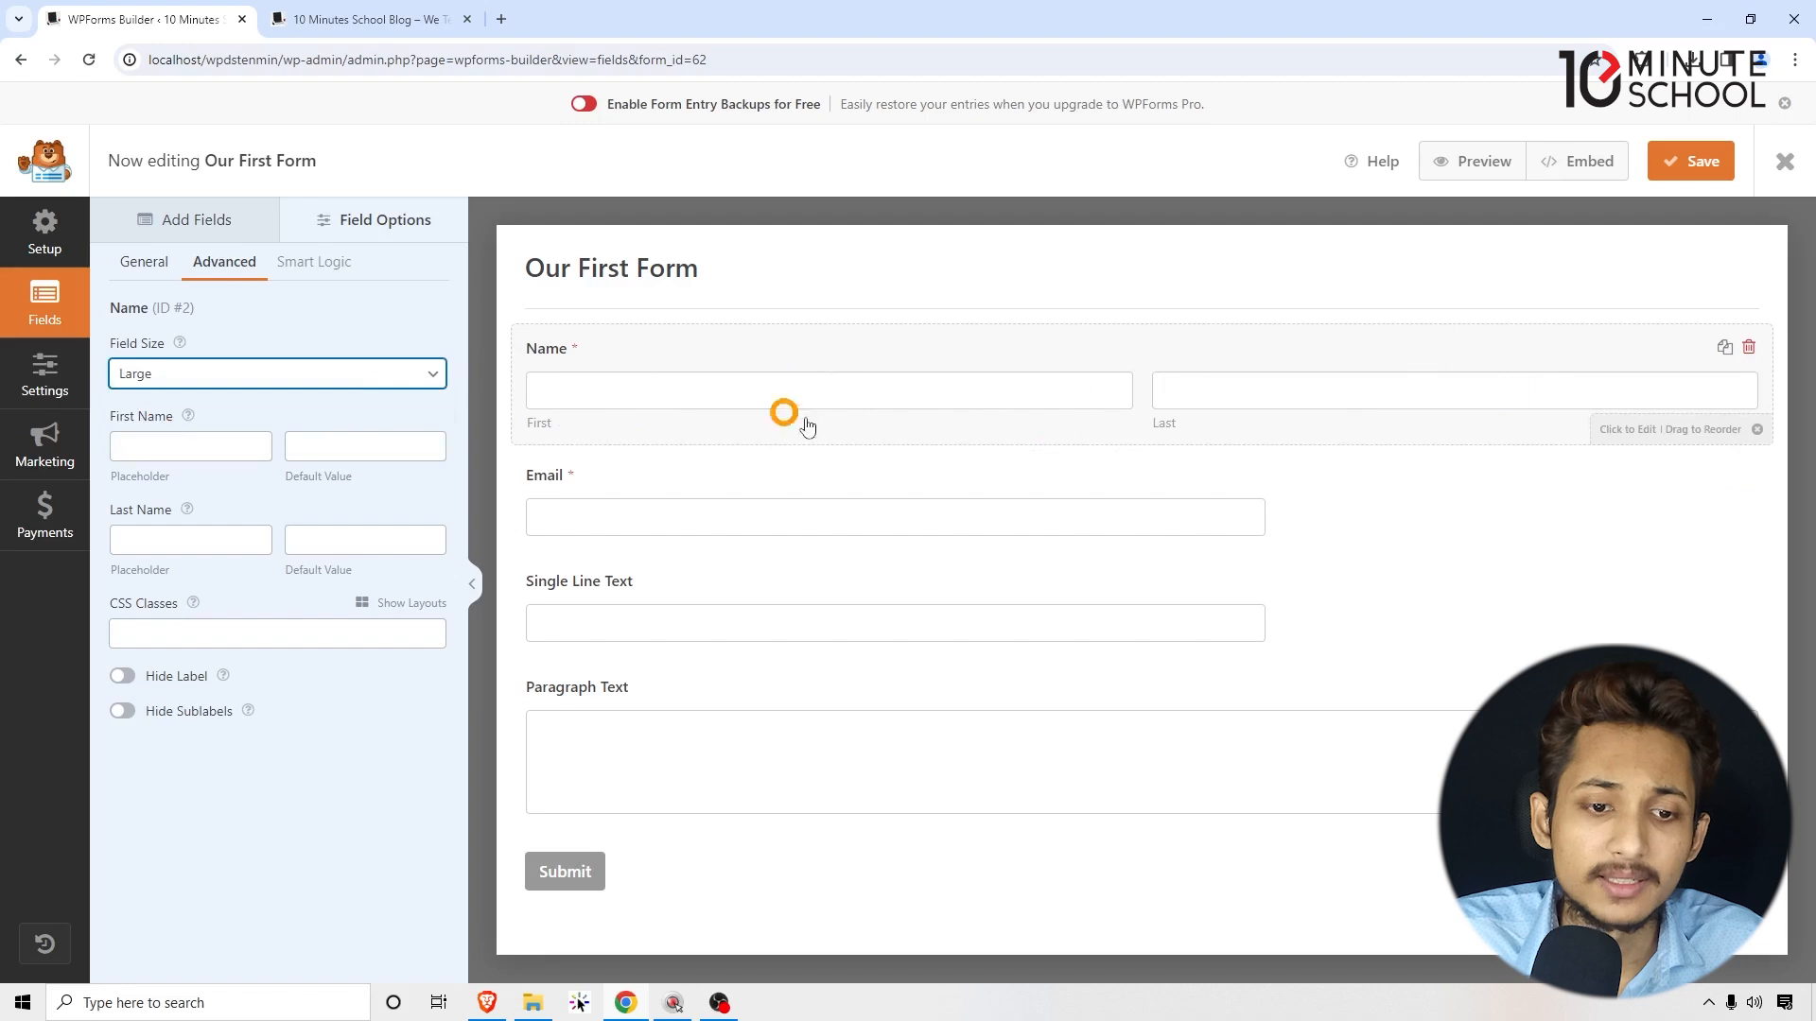
click(156, 451)
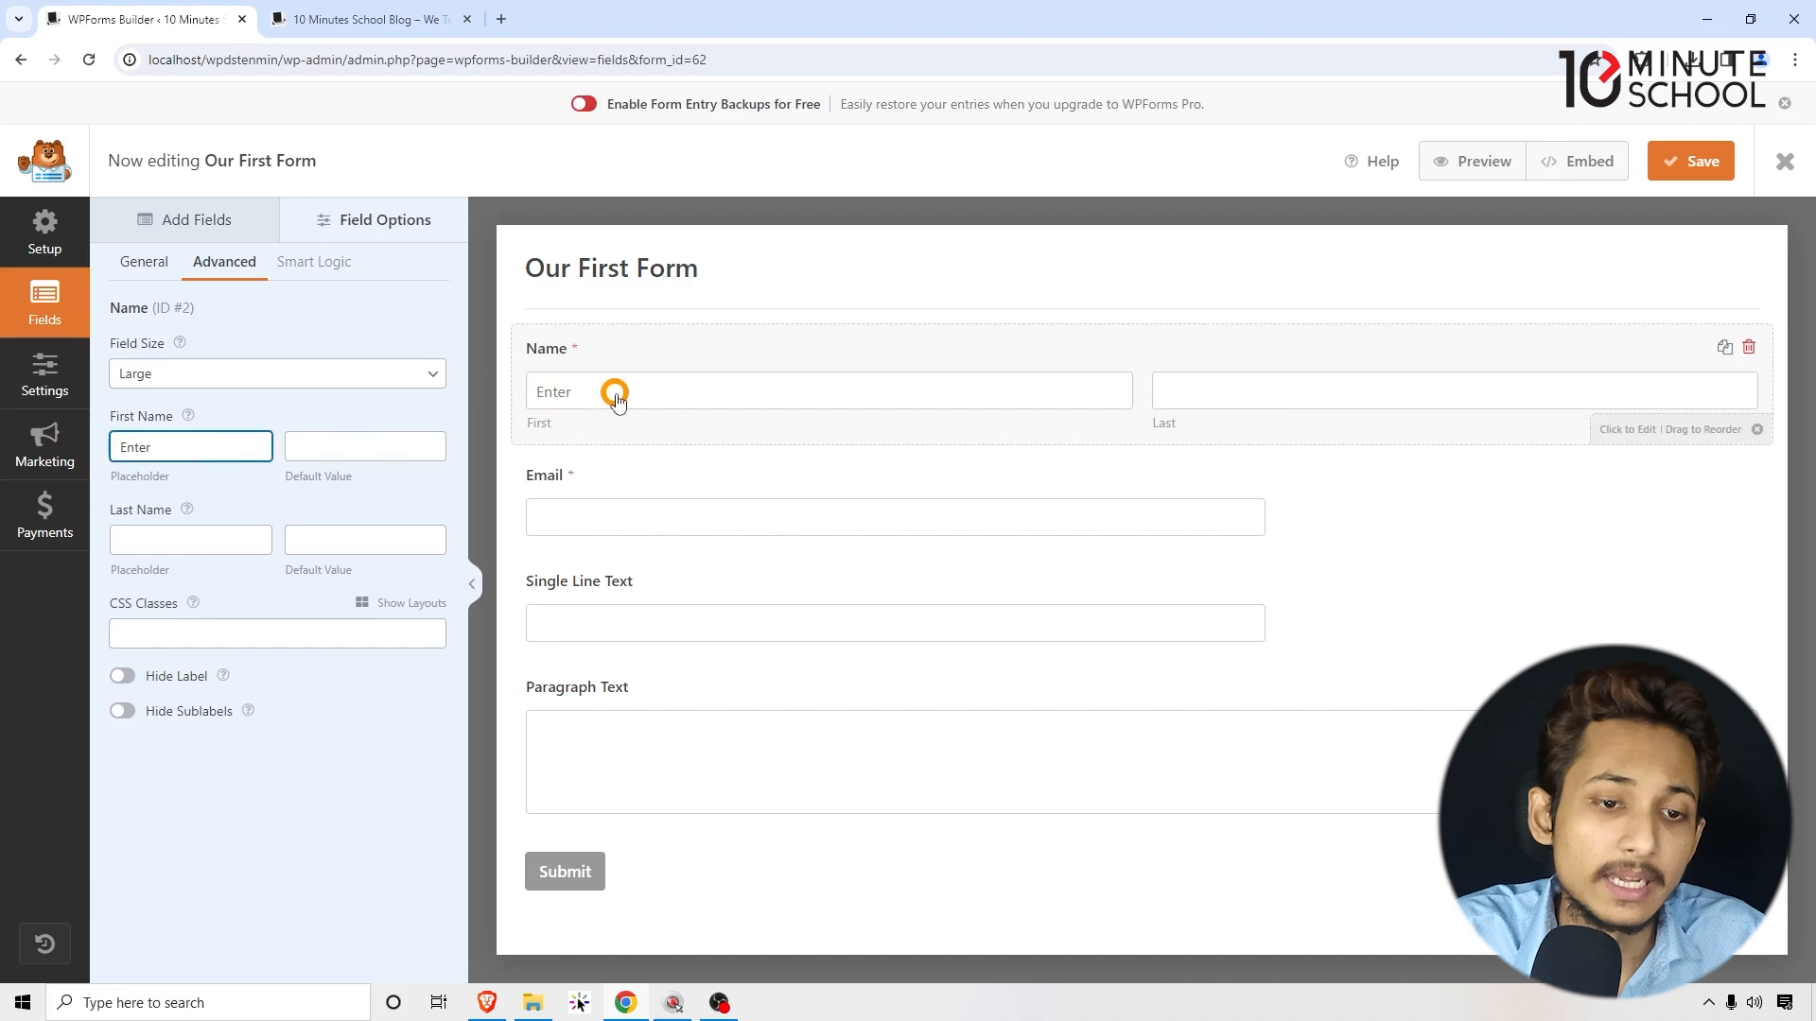
text(your first)
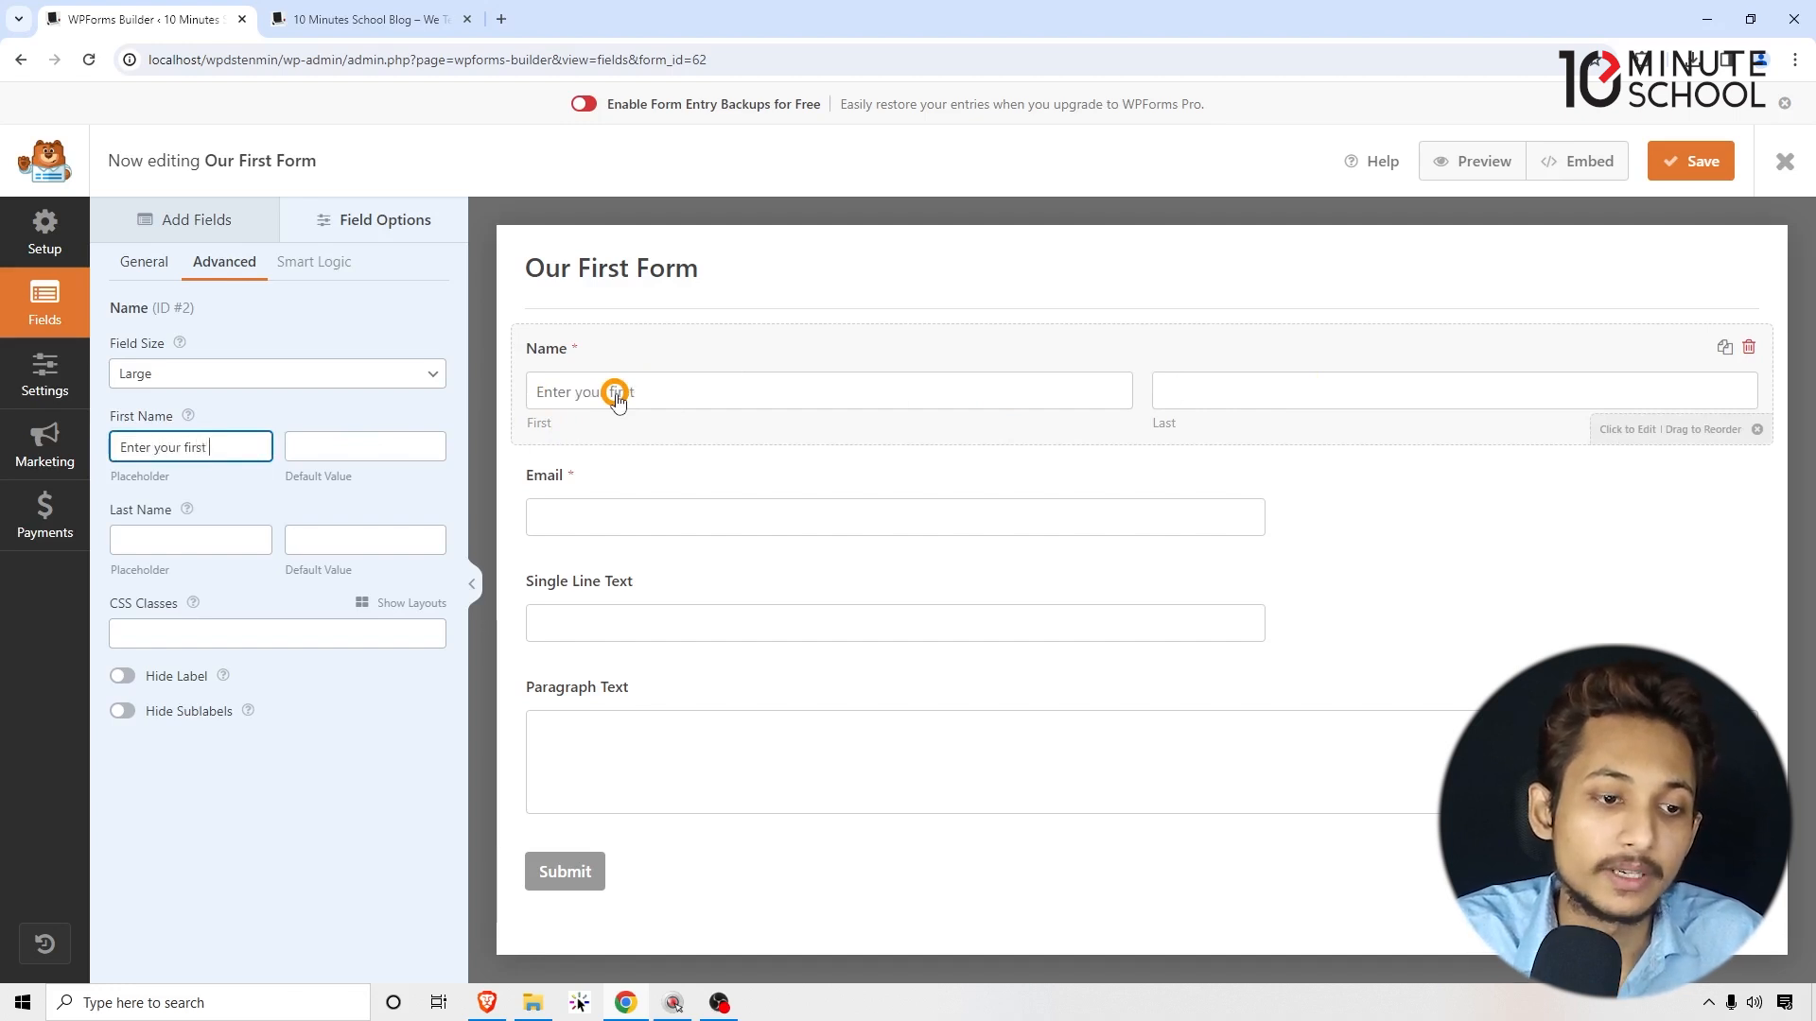
text( anme)
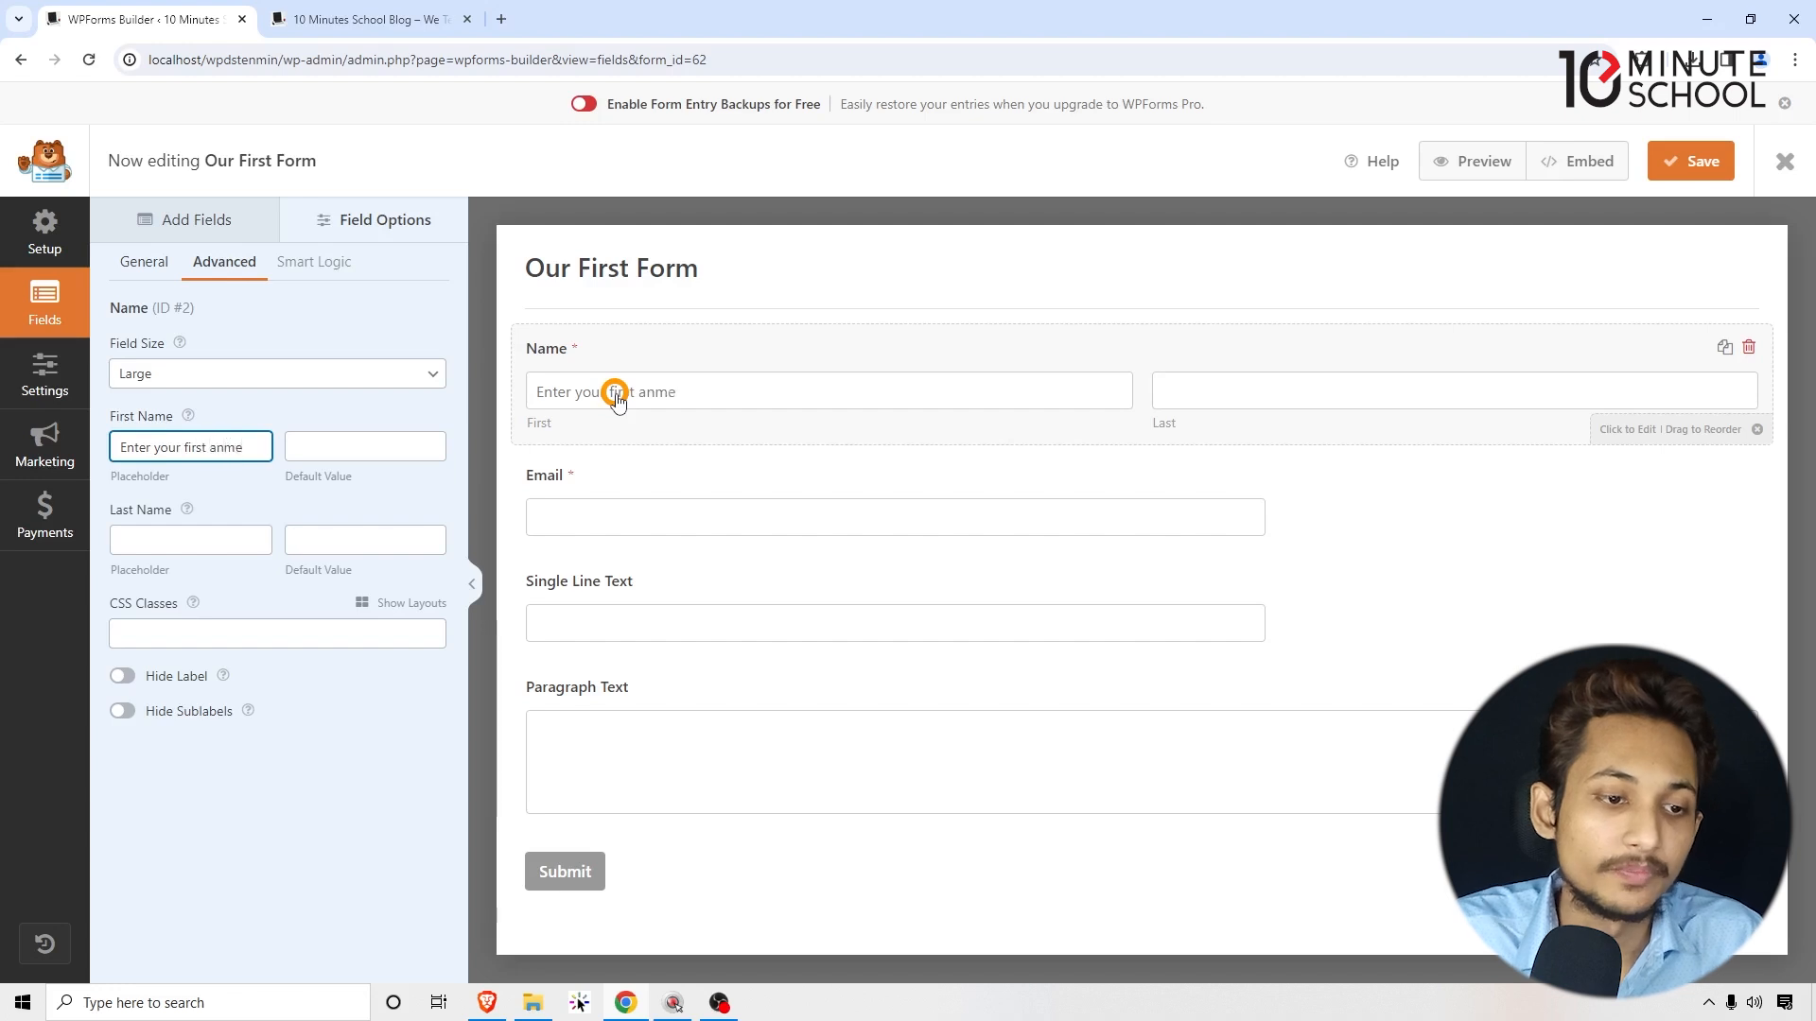
click(155, 541)
text(Enter yor)
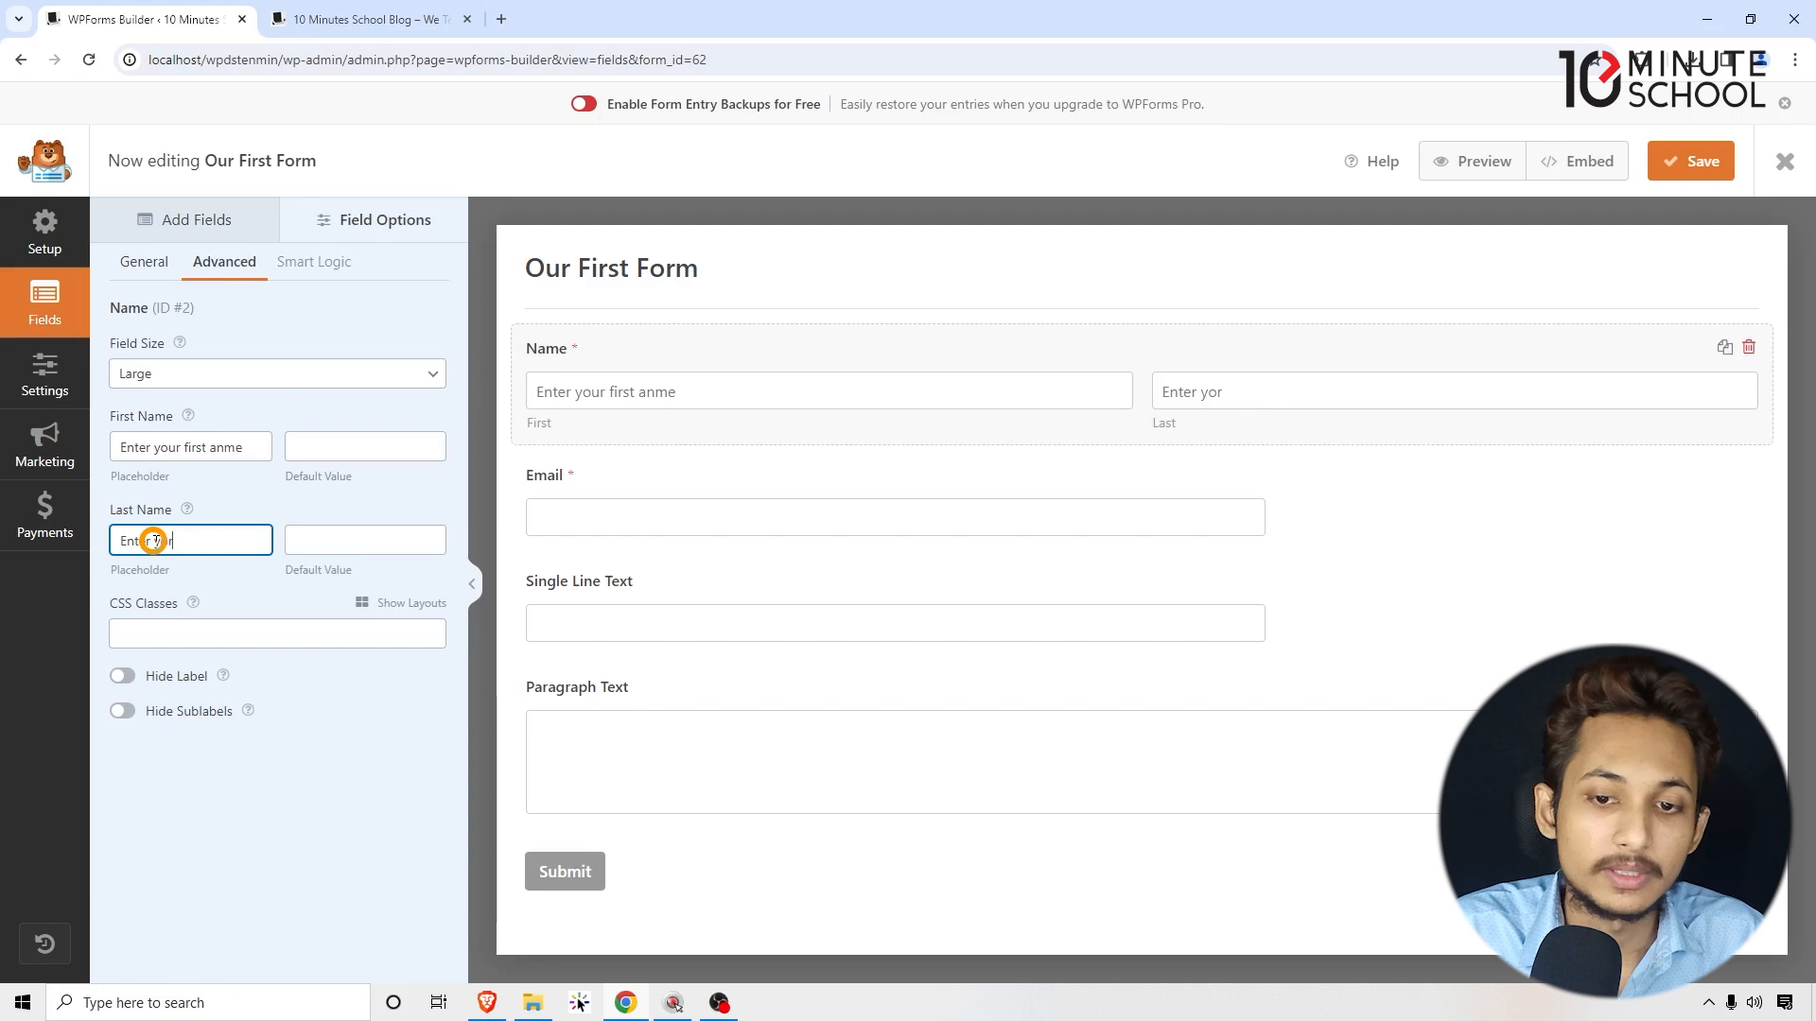
double_click(206, 543)
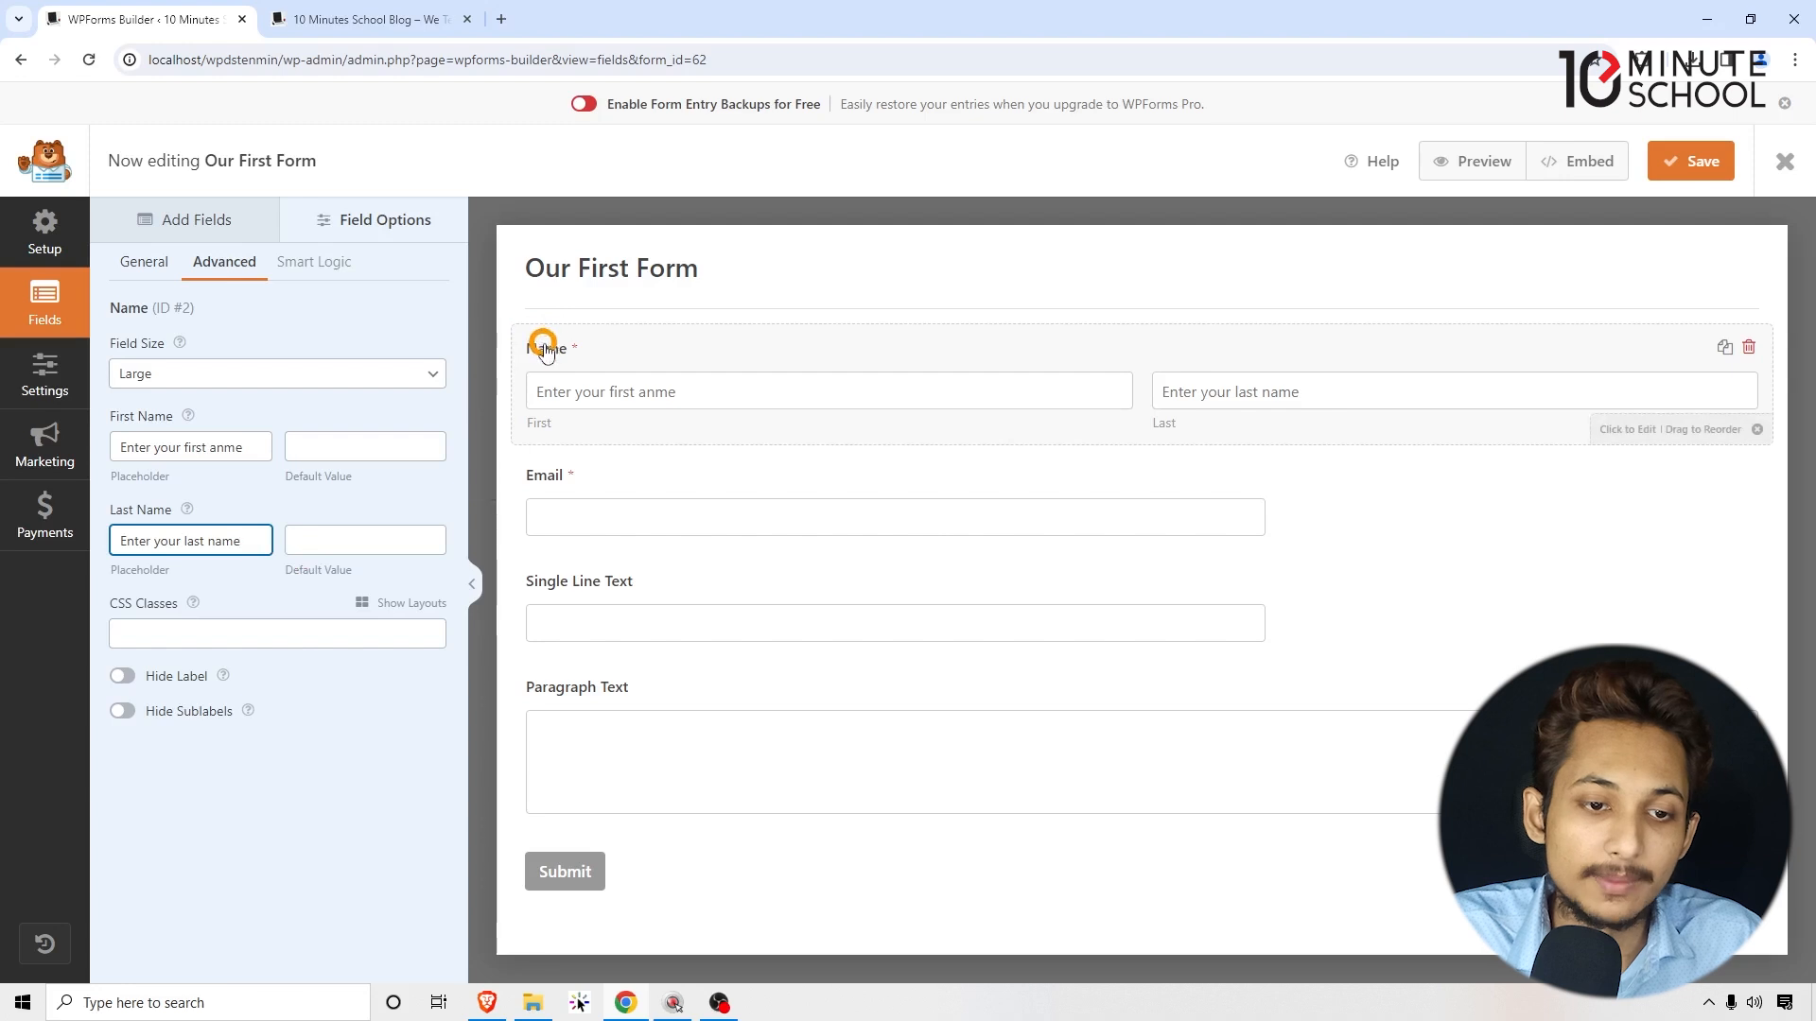
Step: Toggle Hide Label and Hide Sublabels on and back off, keeping both visible
click(123, 675)
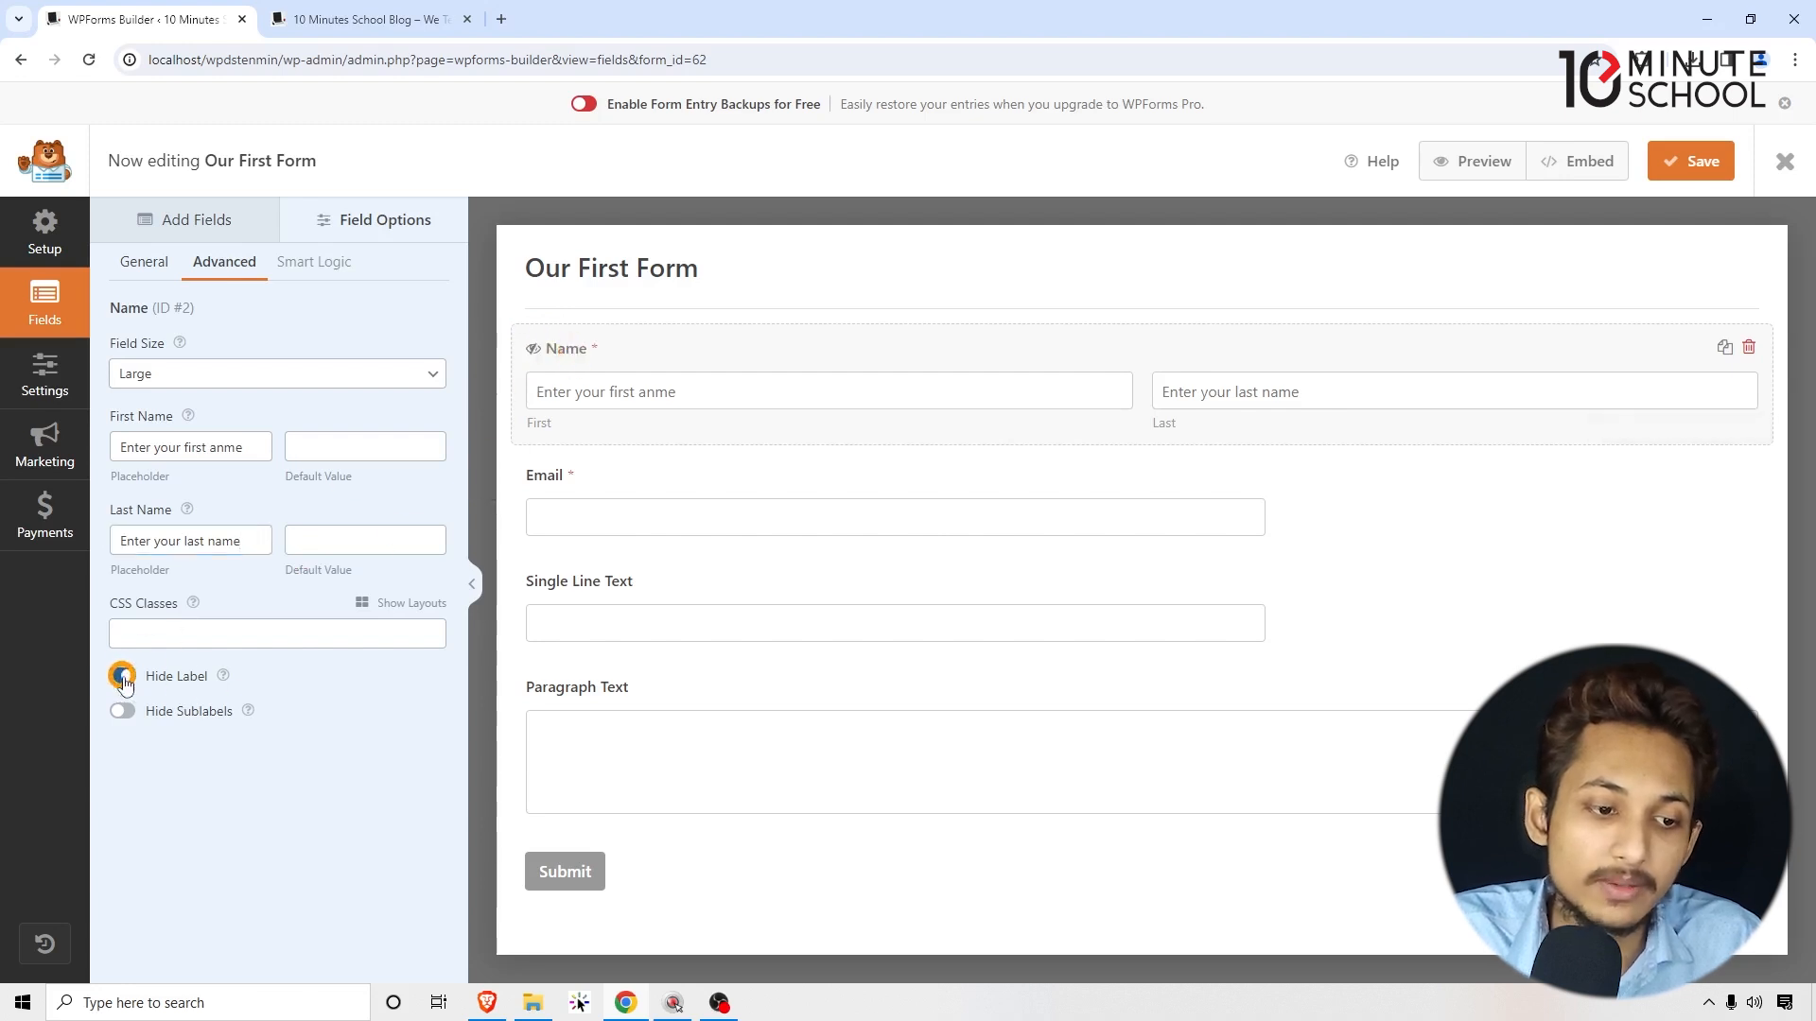
click(123, 677)
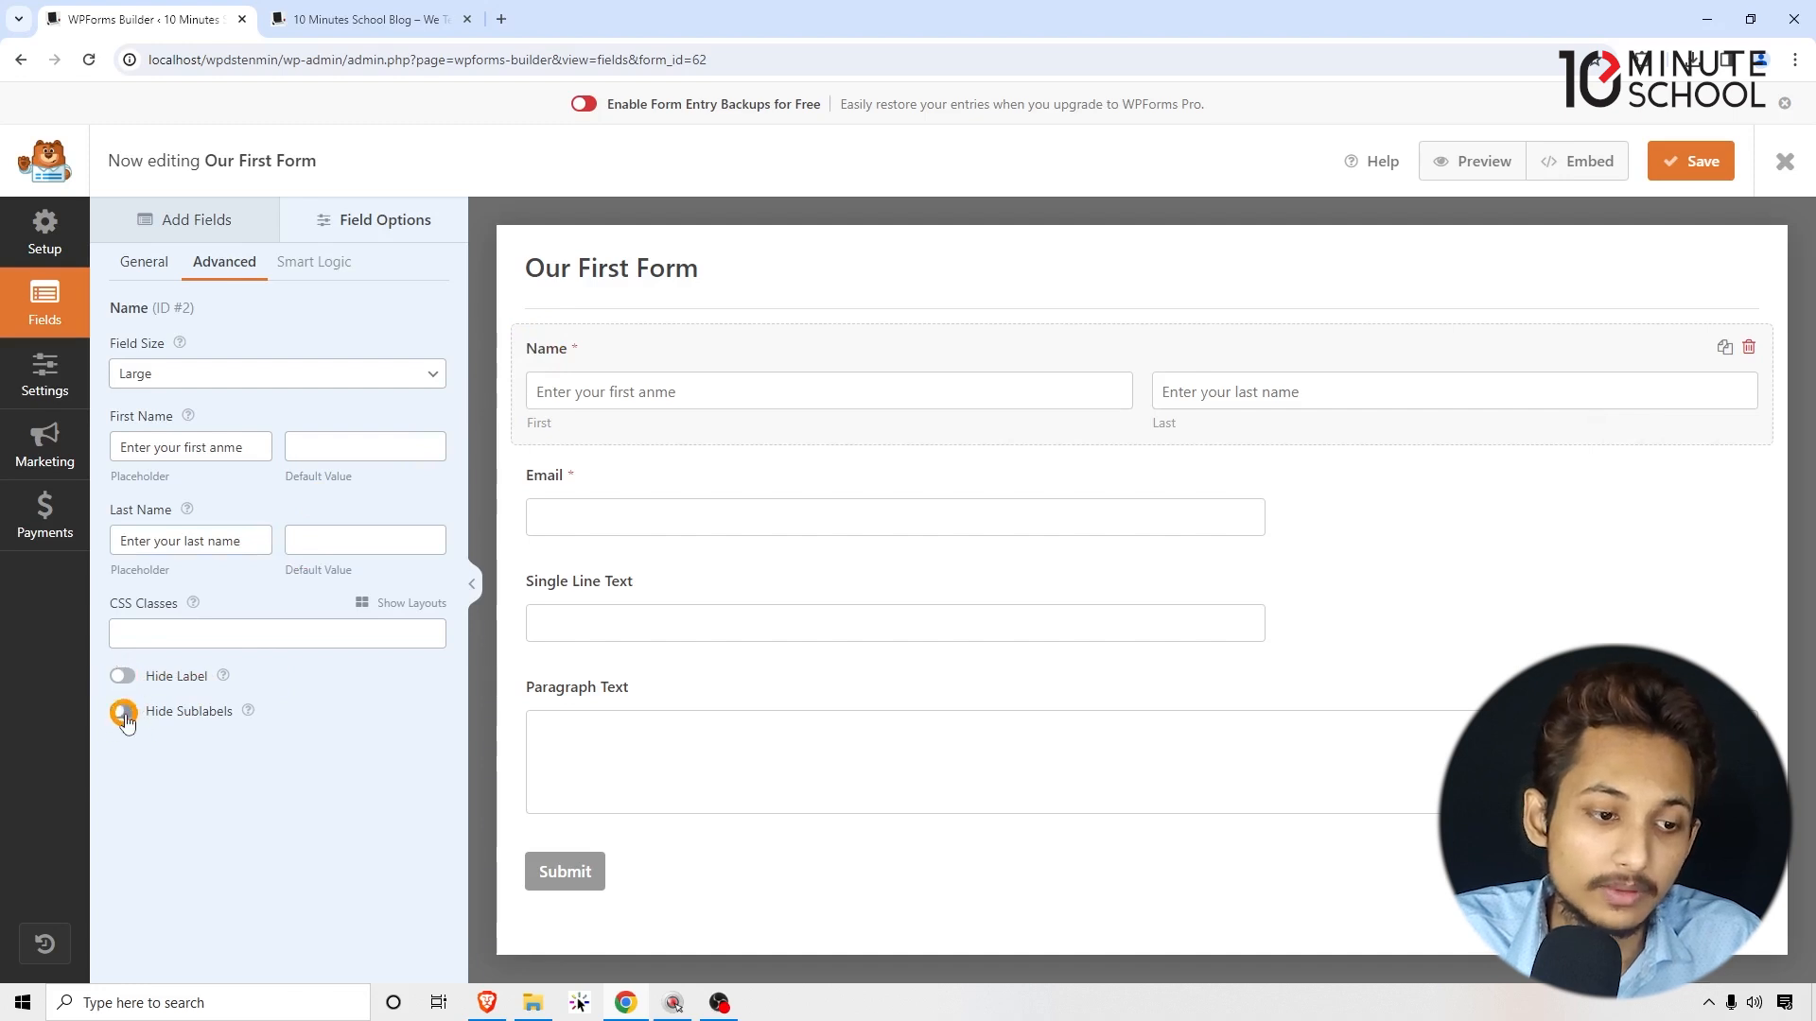
click(123, 712)
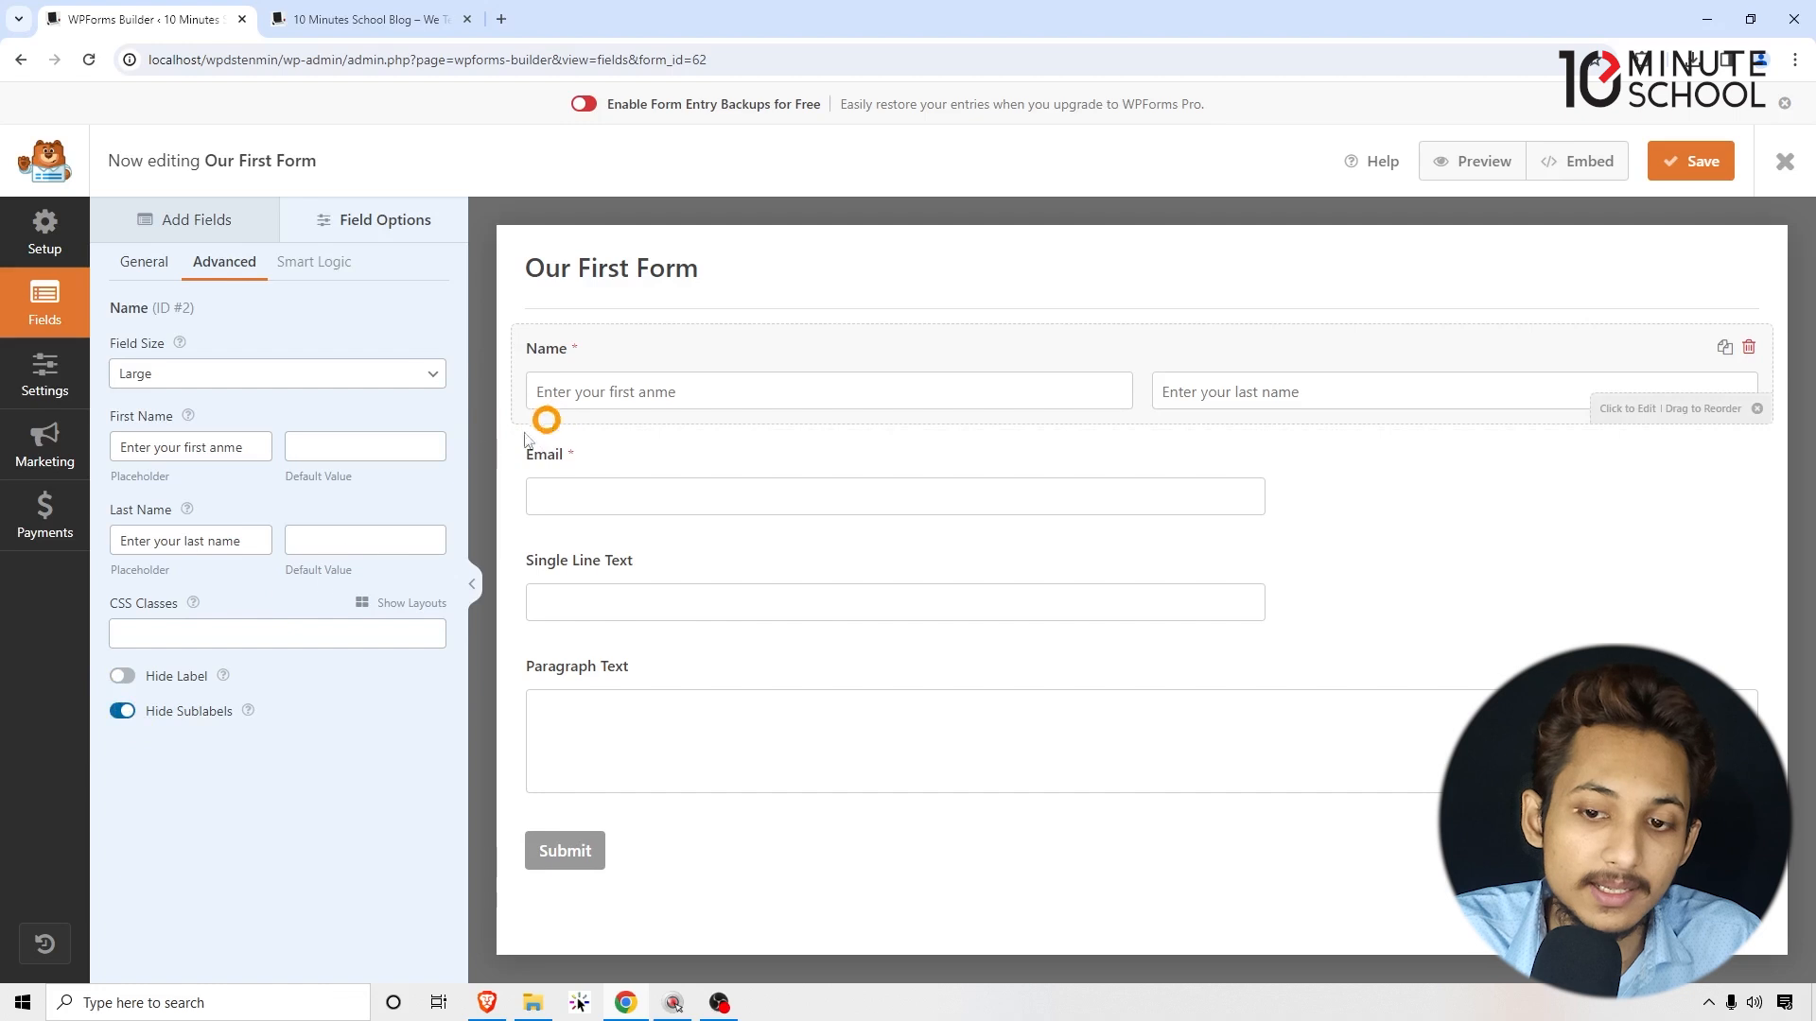
click(120, 716)
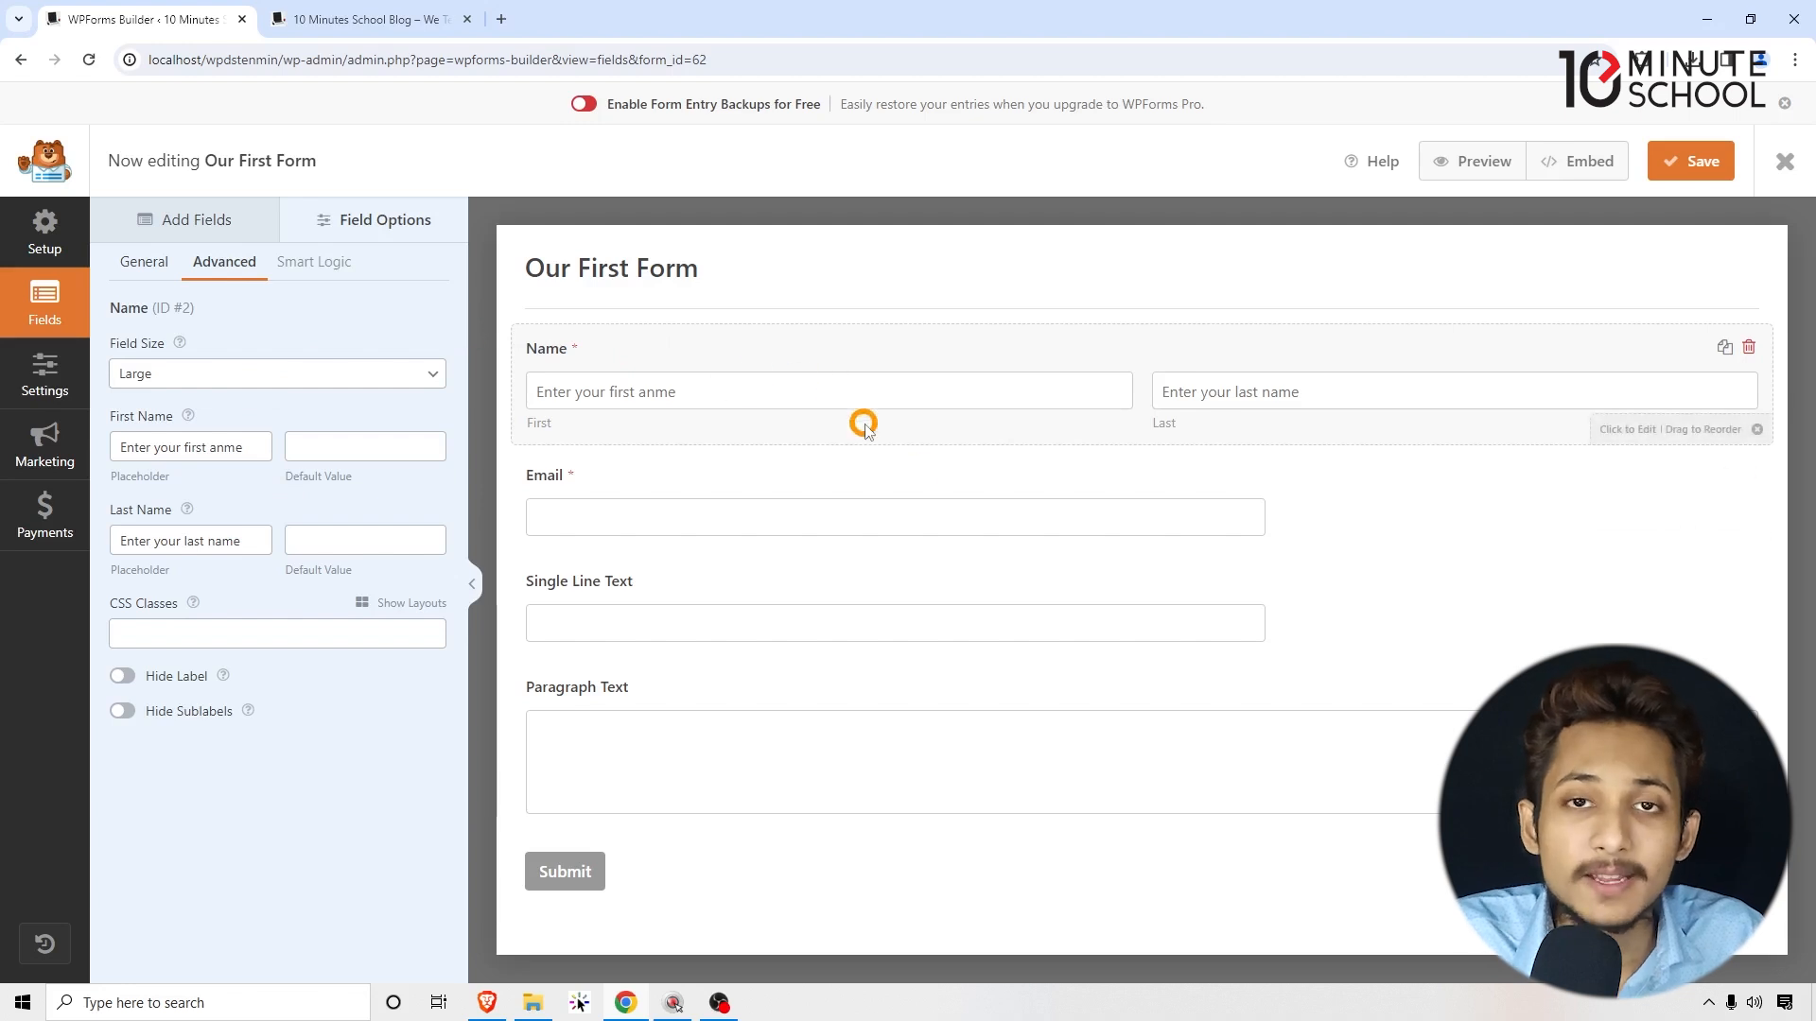
Step: Give the Email field Large size and placeholder 'Enter your Email Address', keeping its label shown
click(592, 487)
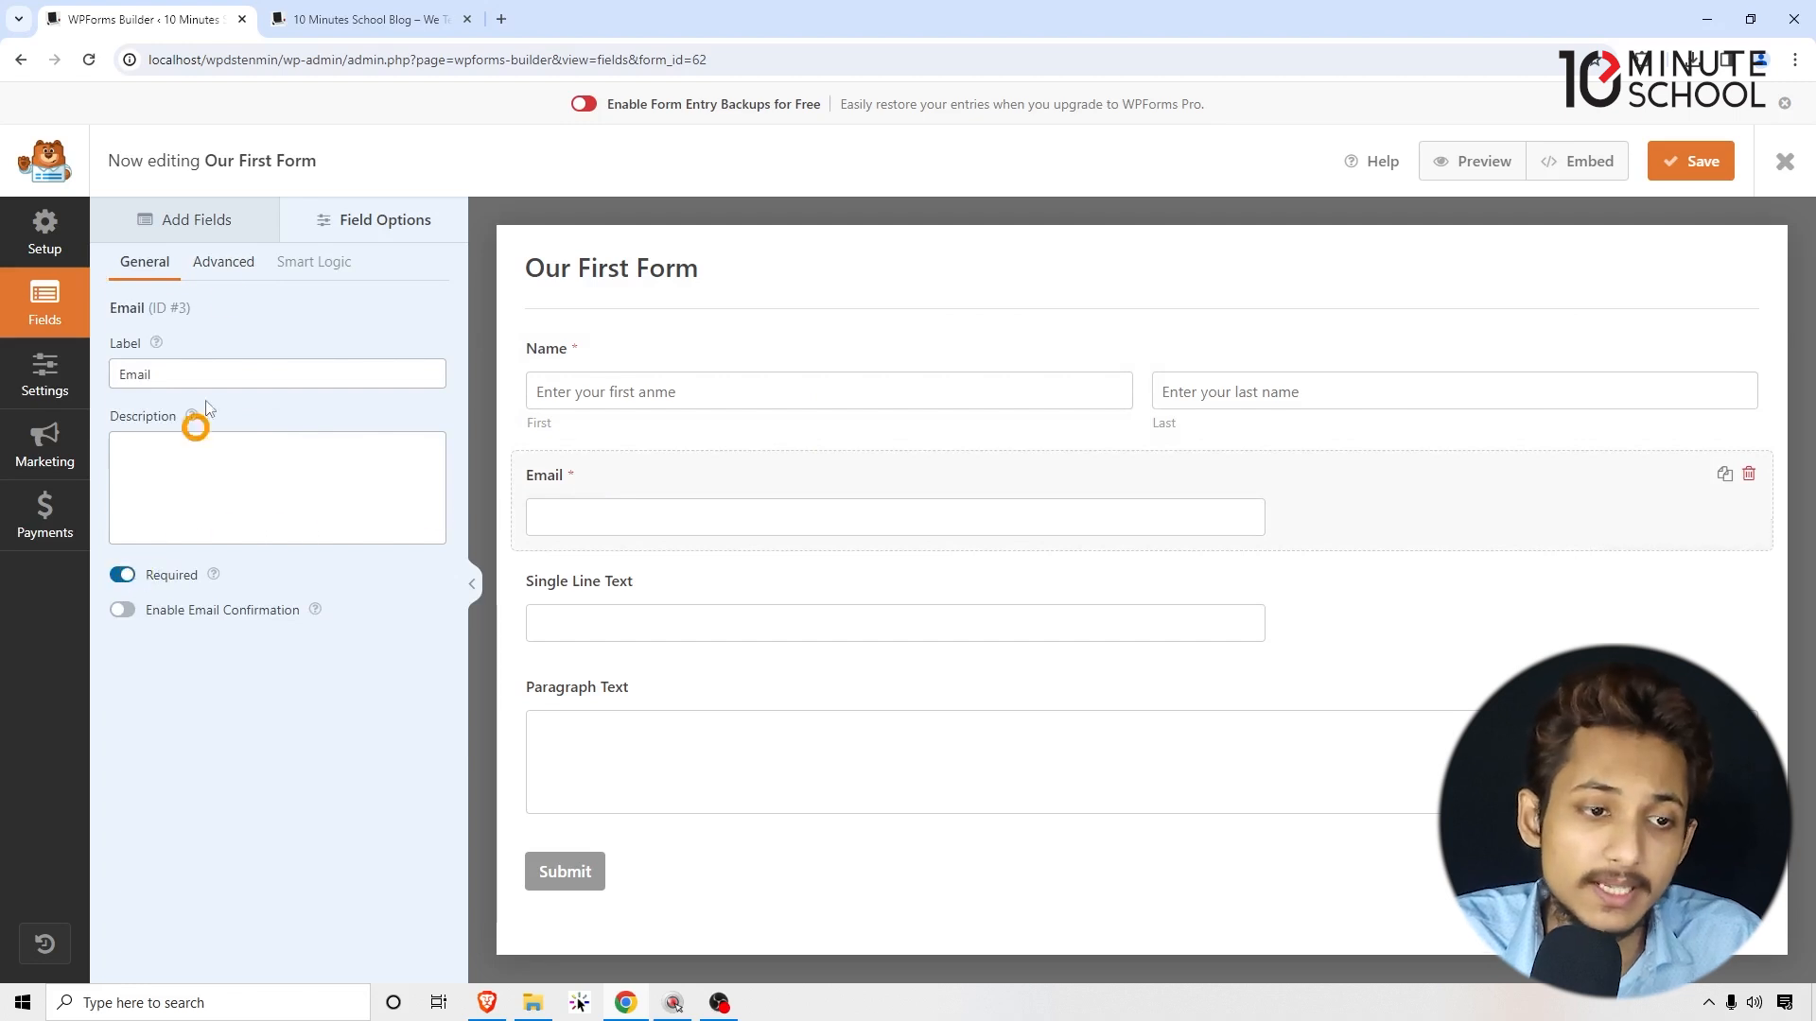
click(225, 257)
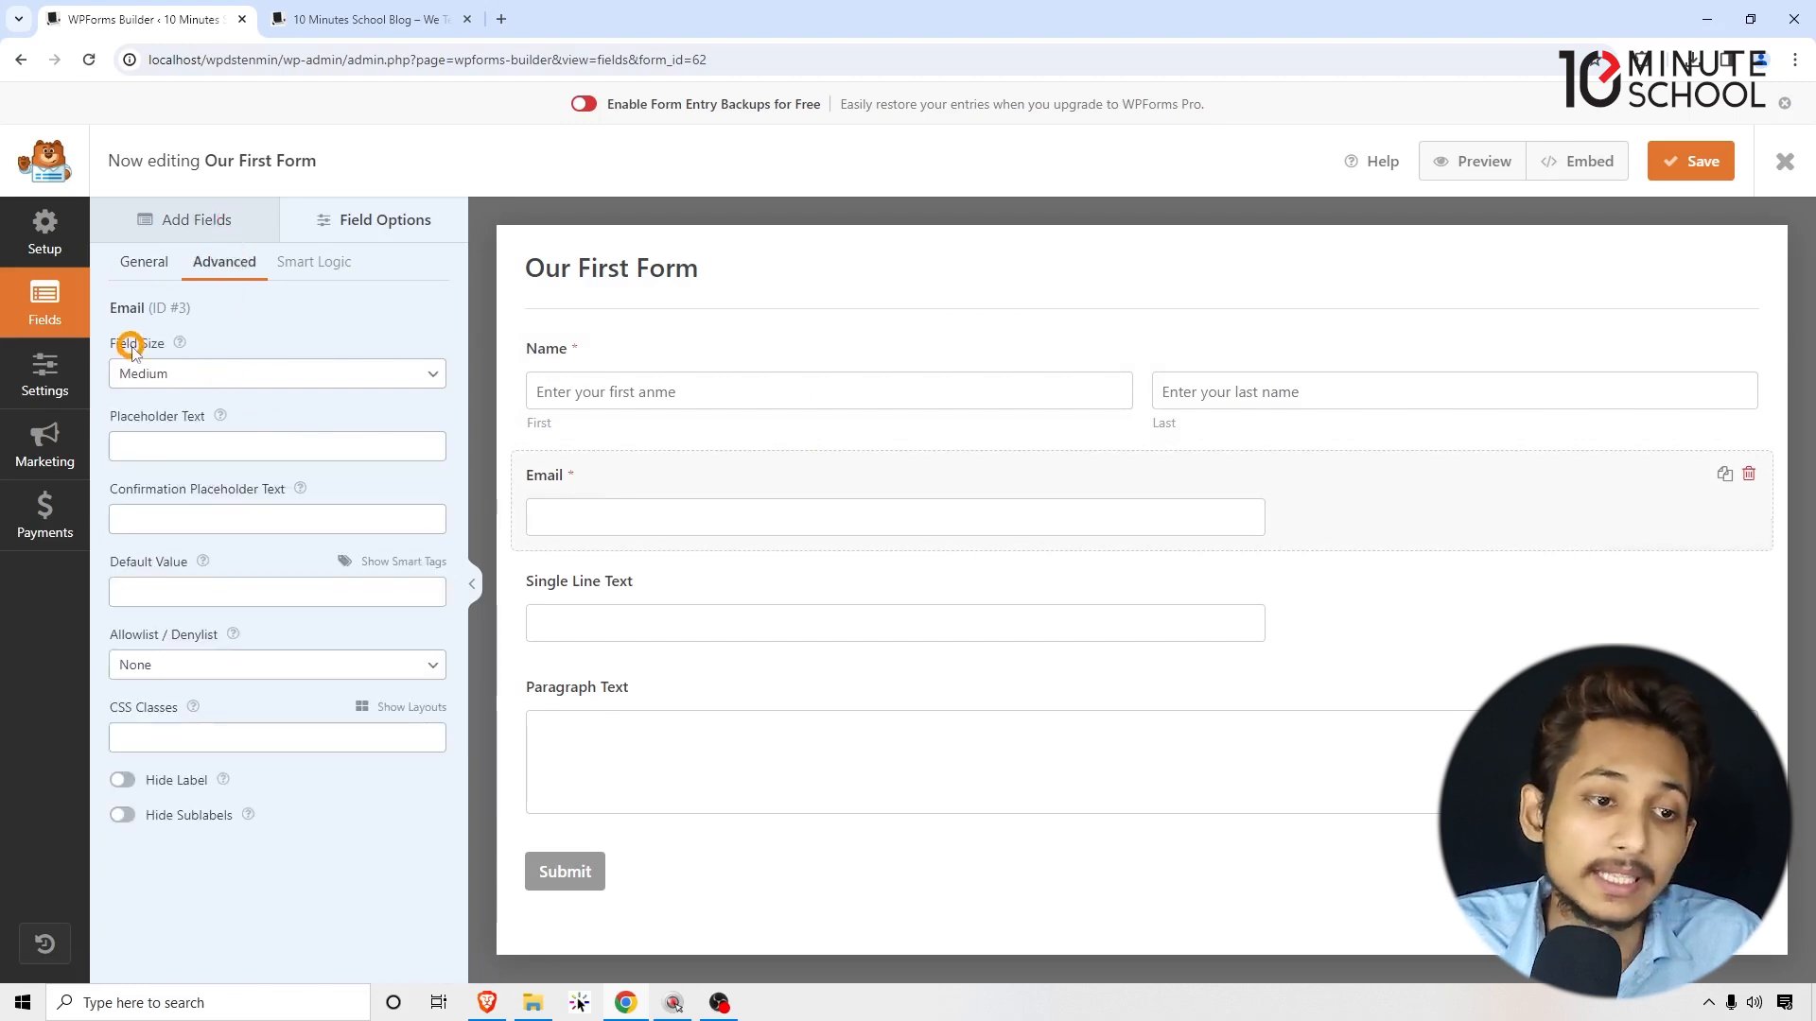
click(148, 378)
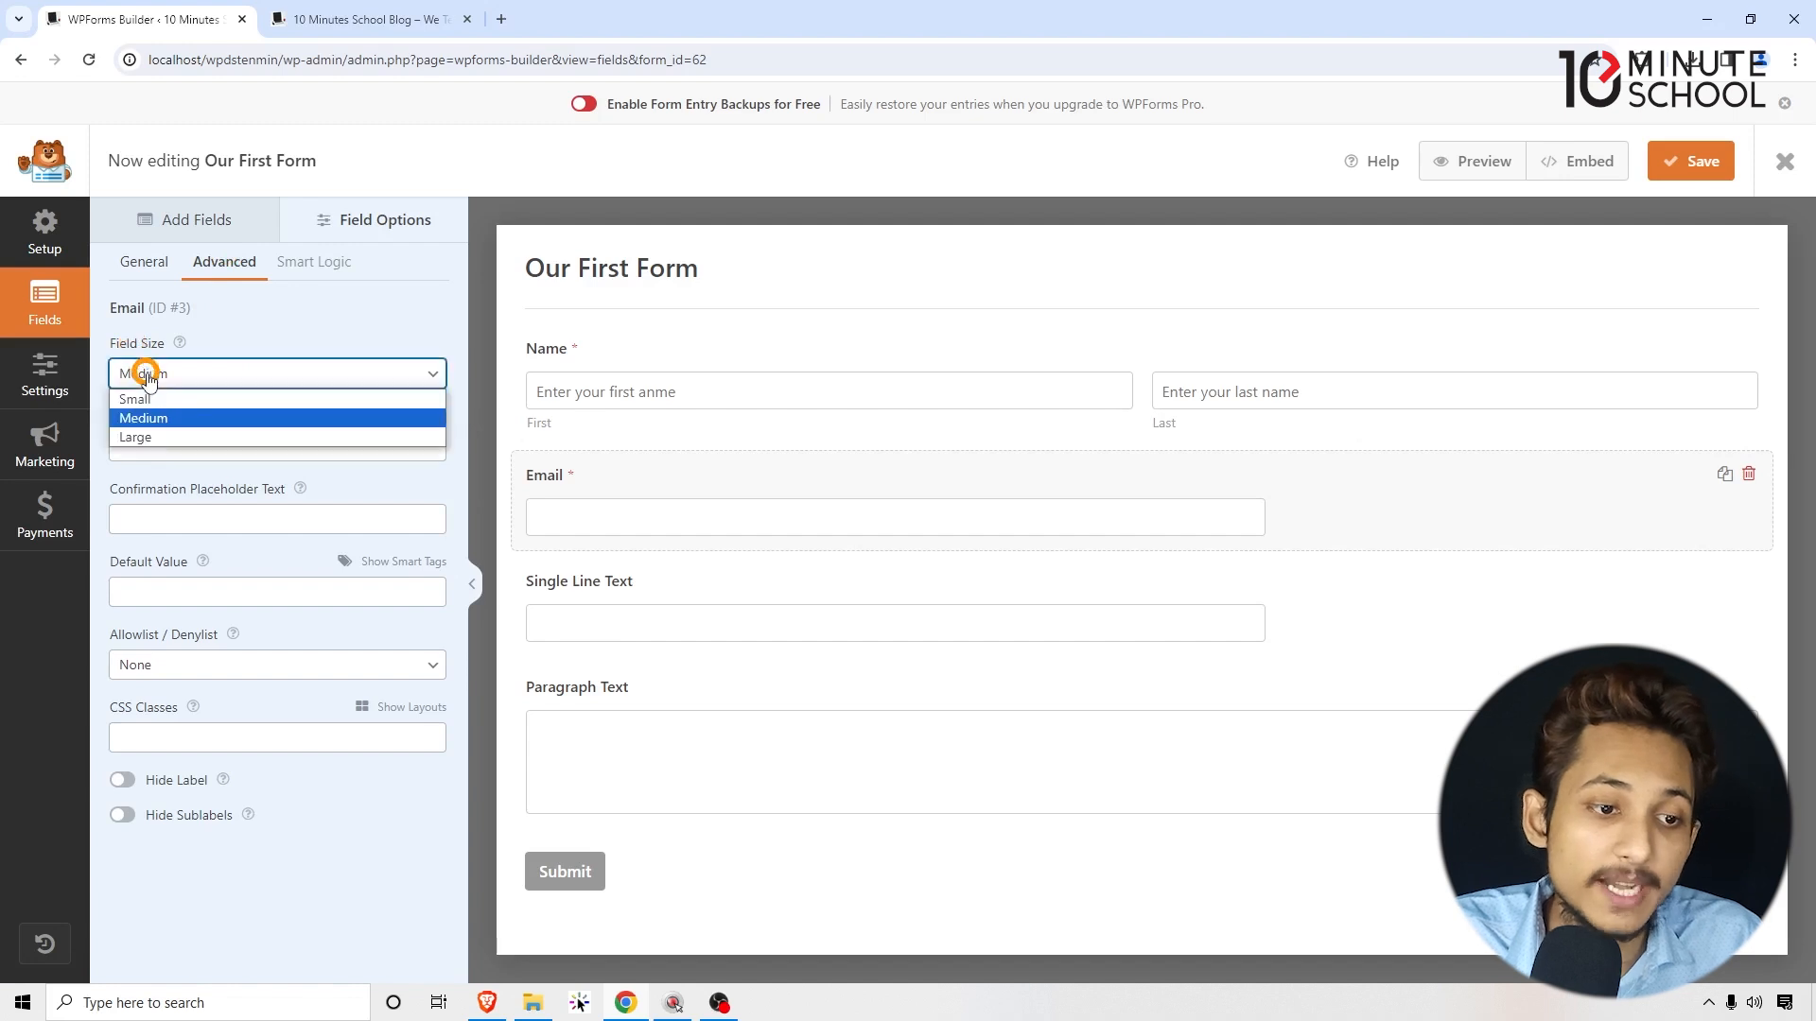
click(148, 401)
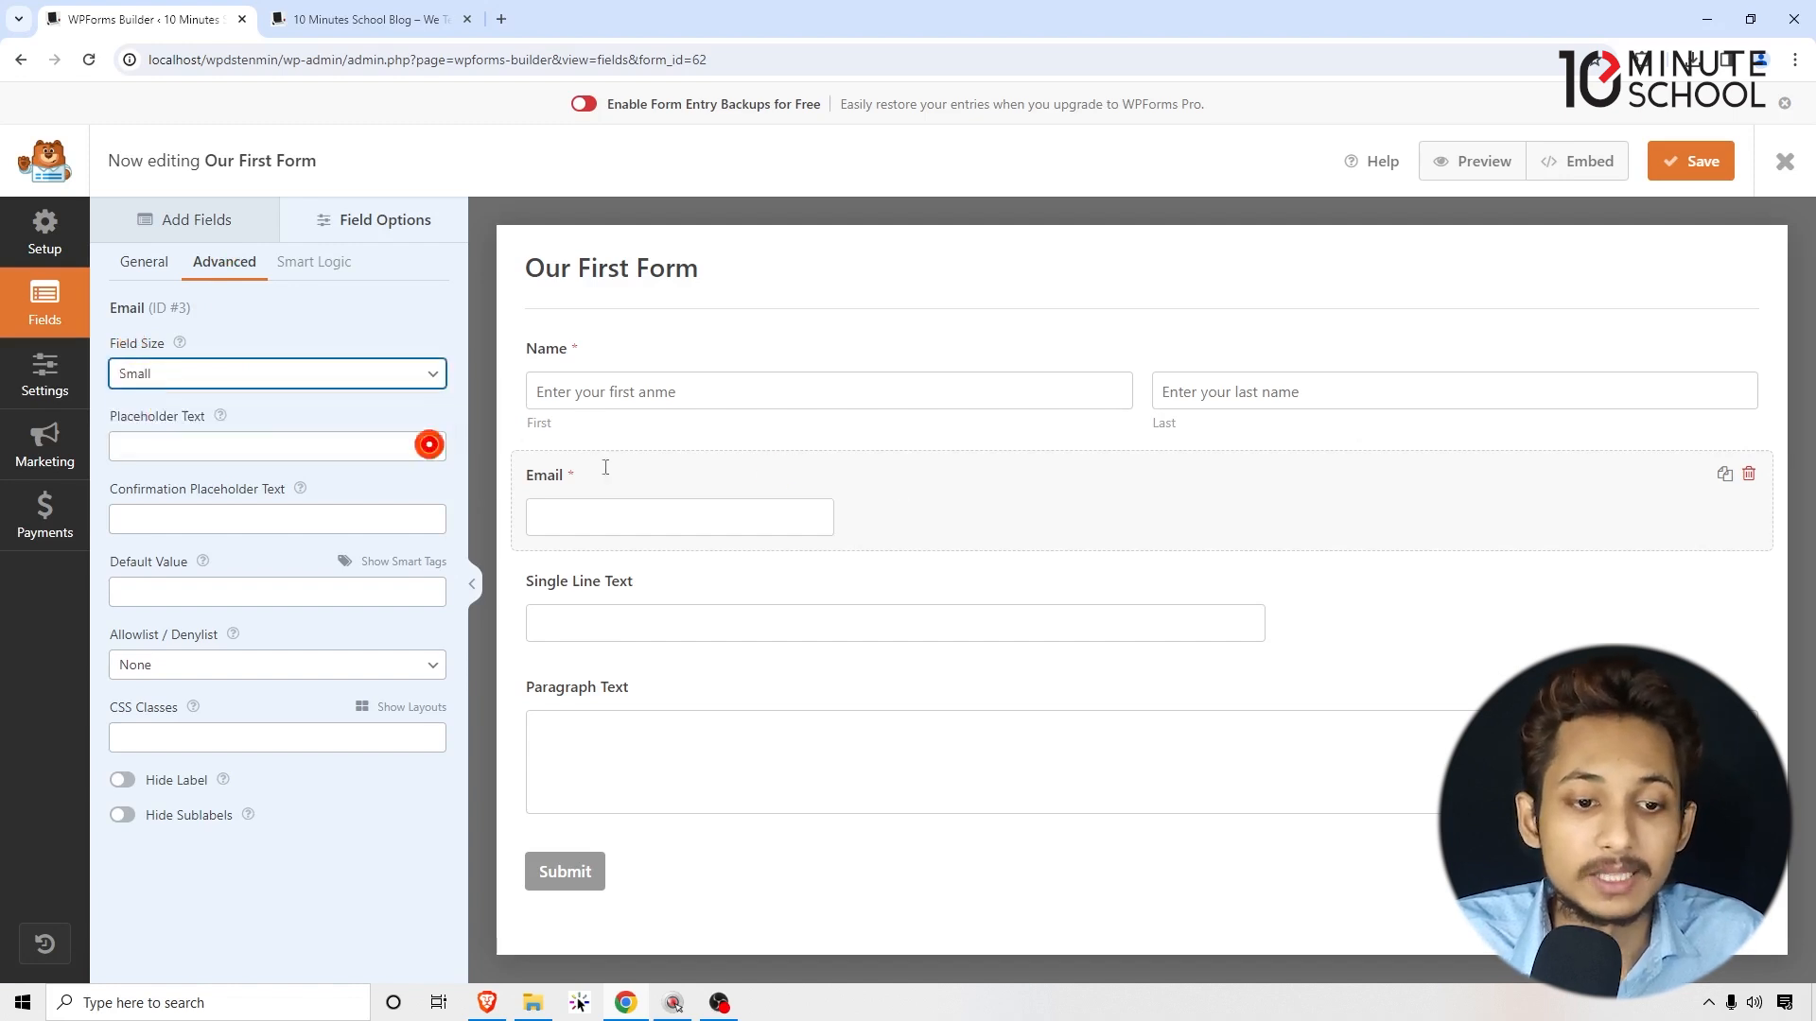
click(174, 373)
click(151, 439)
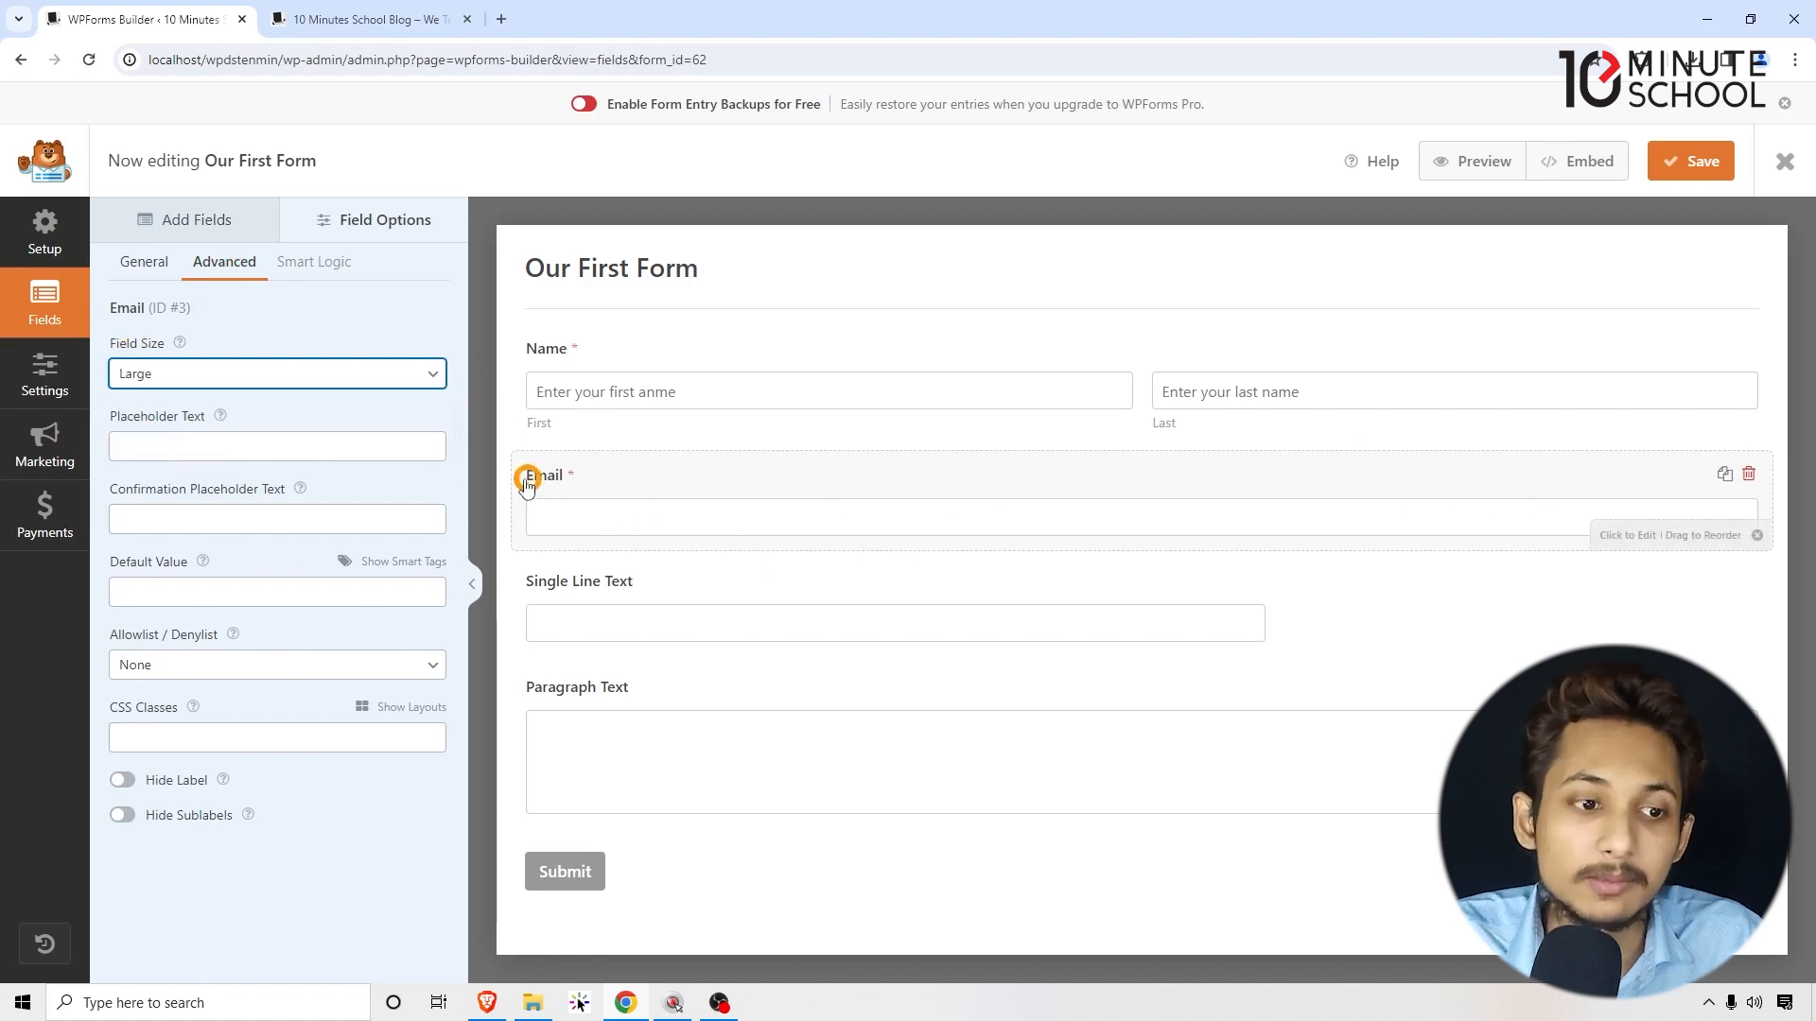
click(151, 445)
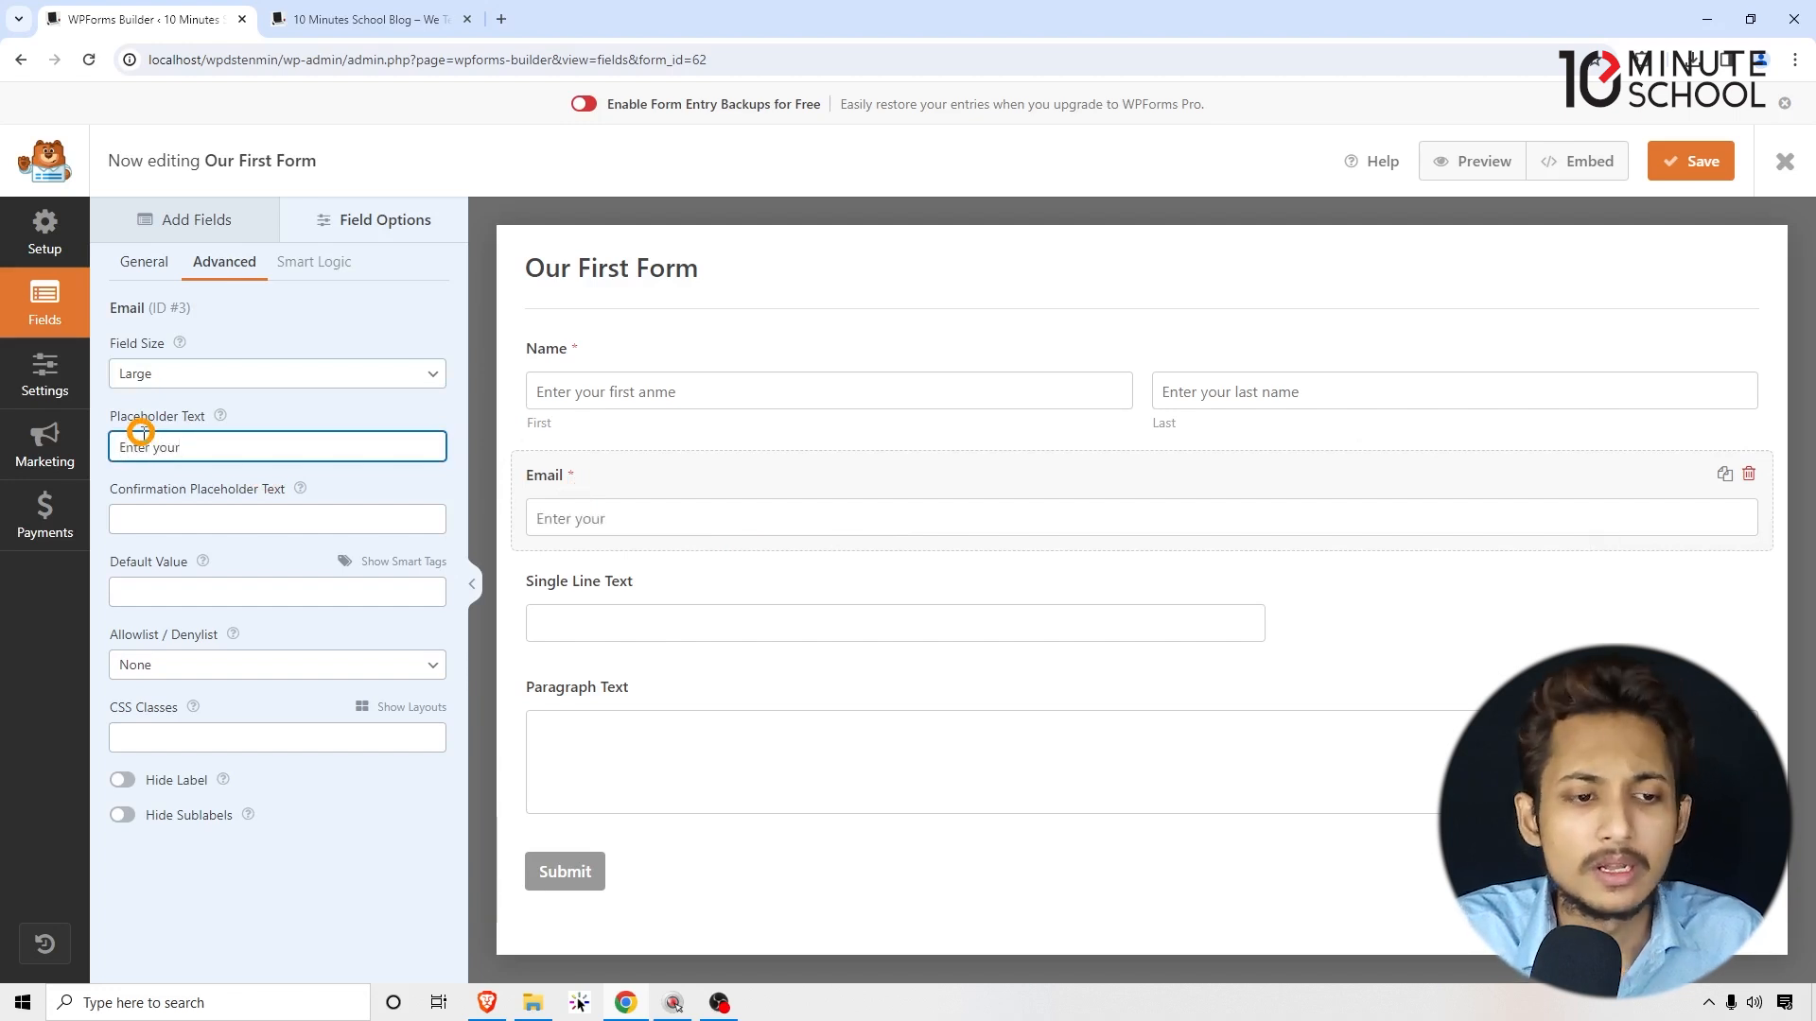
text(Enter your Email Address)
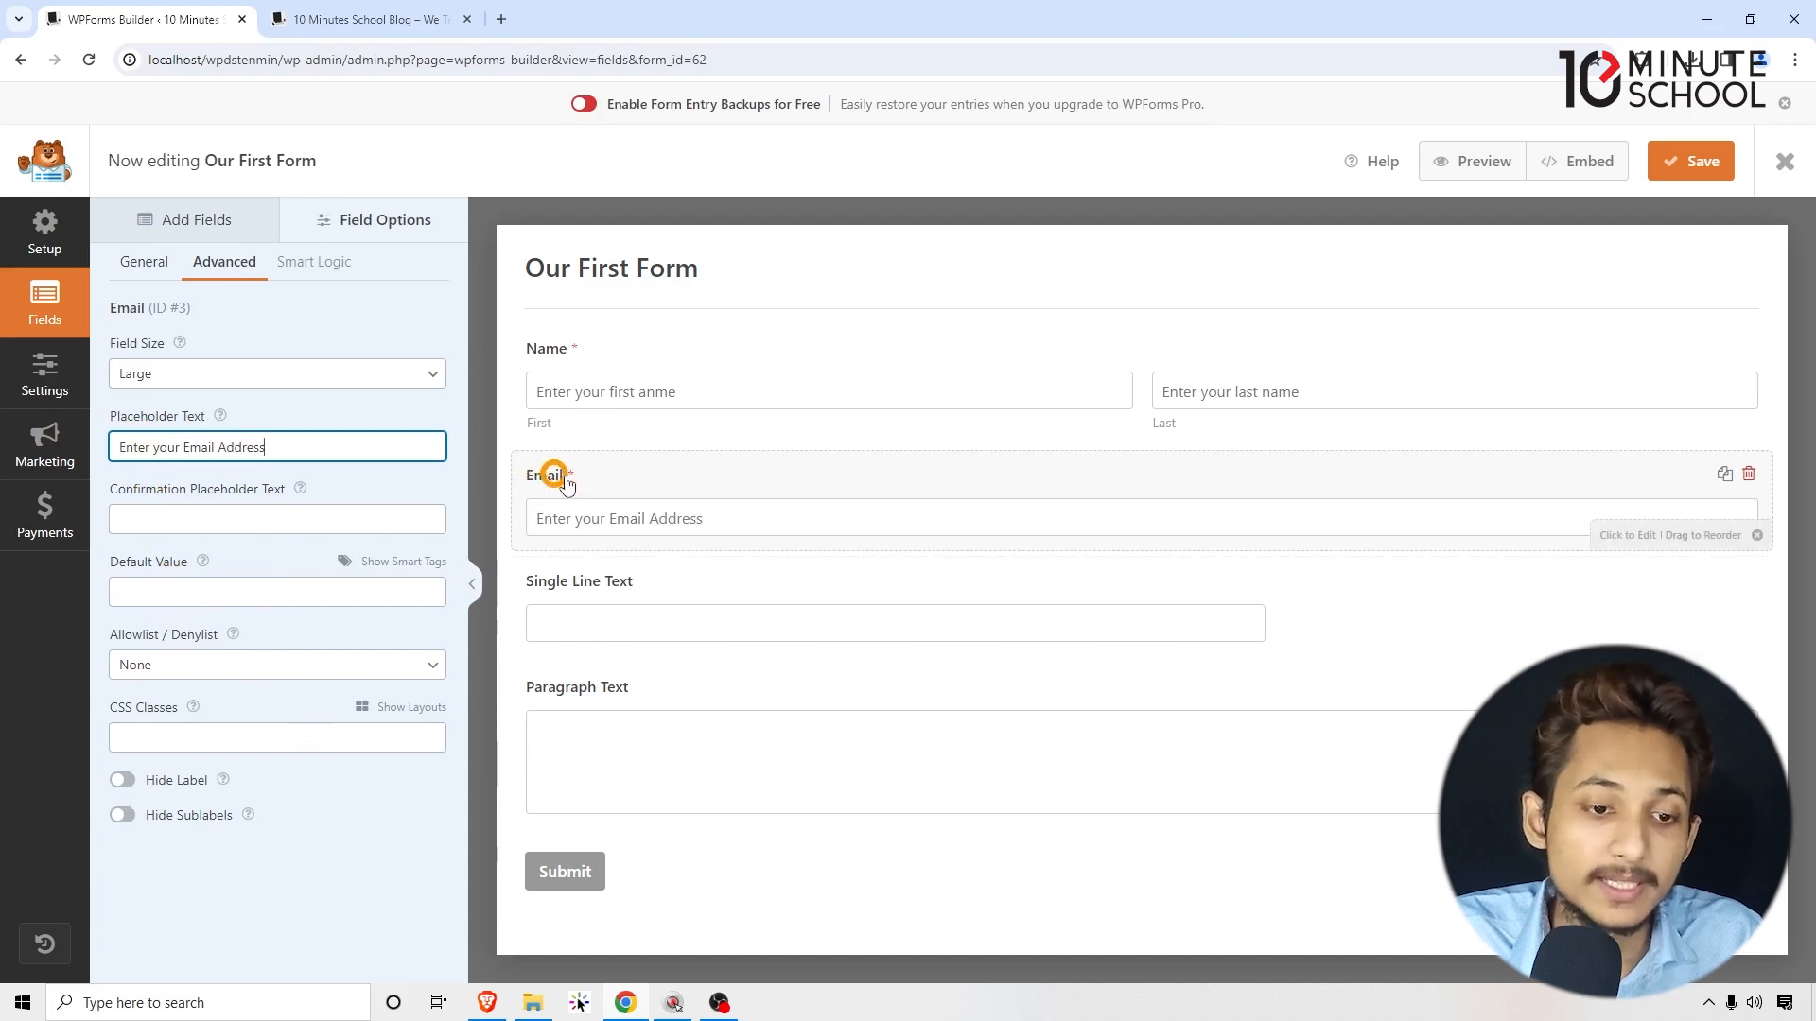
click(124, 780)
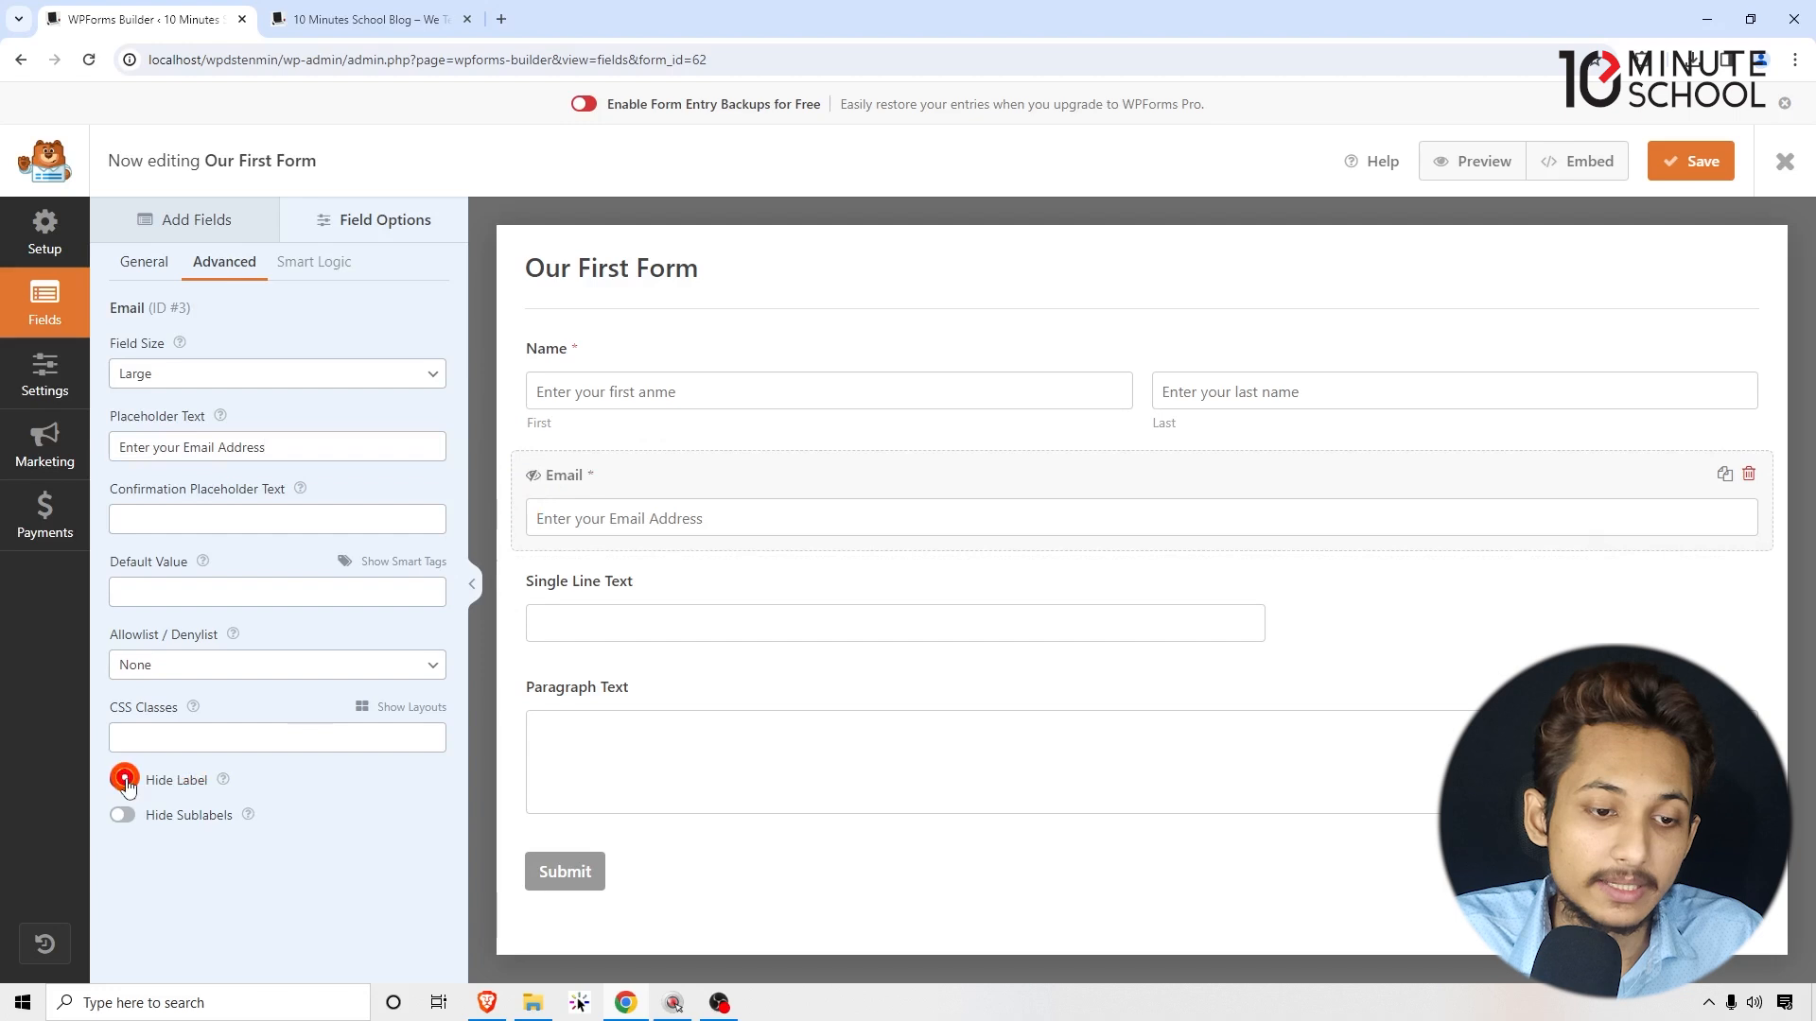
click(126, 781)
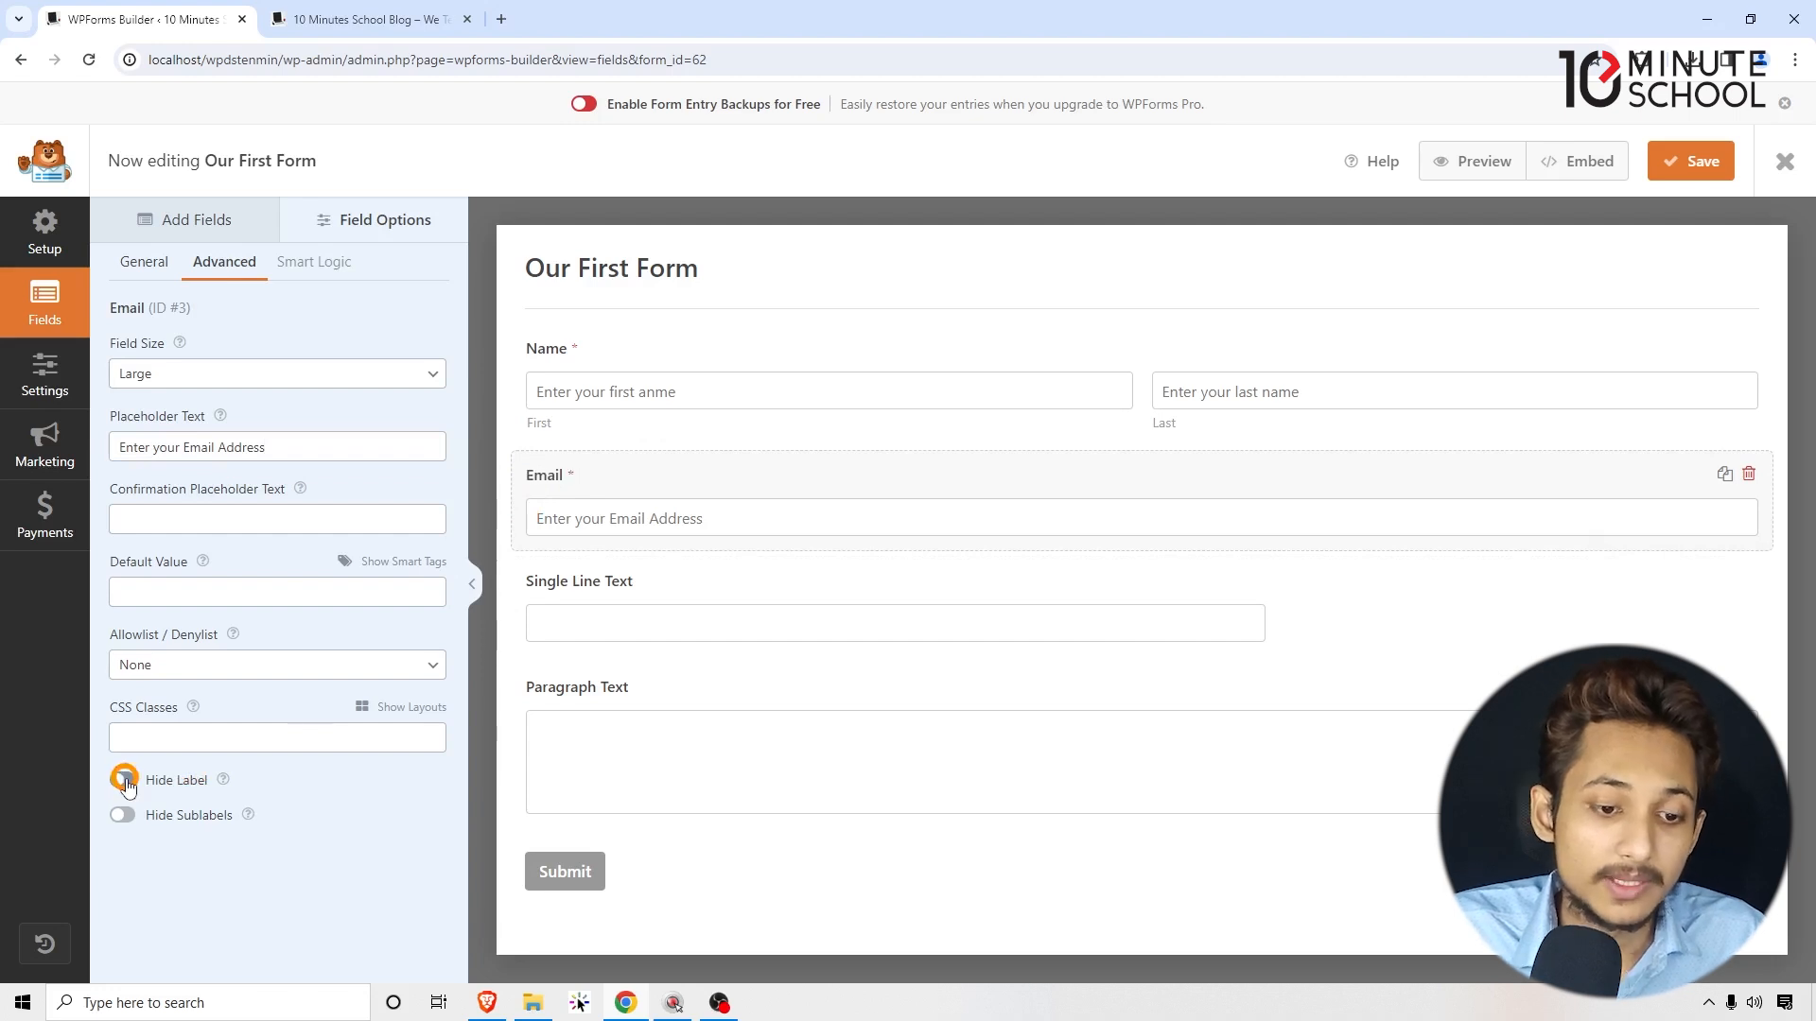
Step: Relabel the Single Line Text field as Address with placeholder 'Enter Your Address'
click(608, 584)
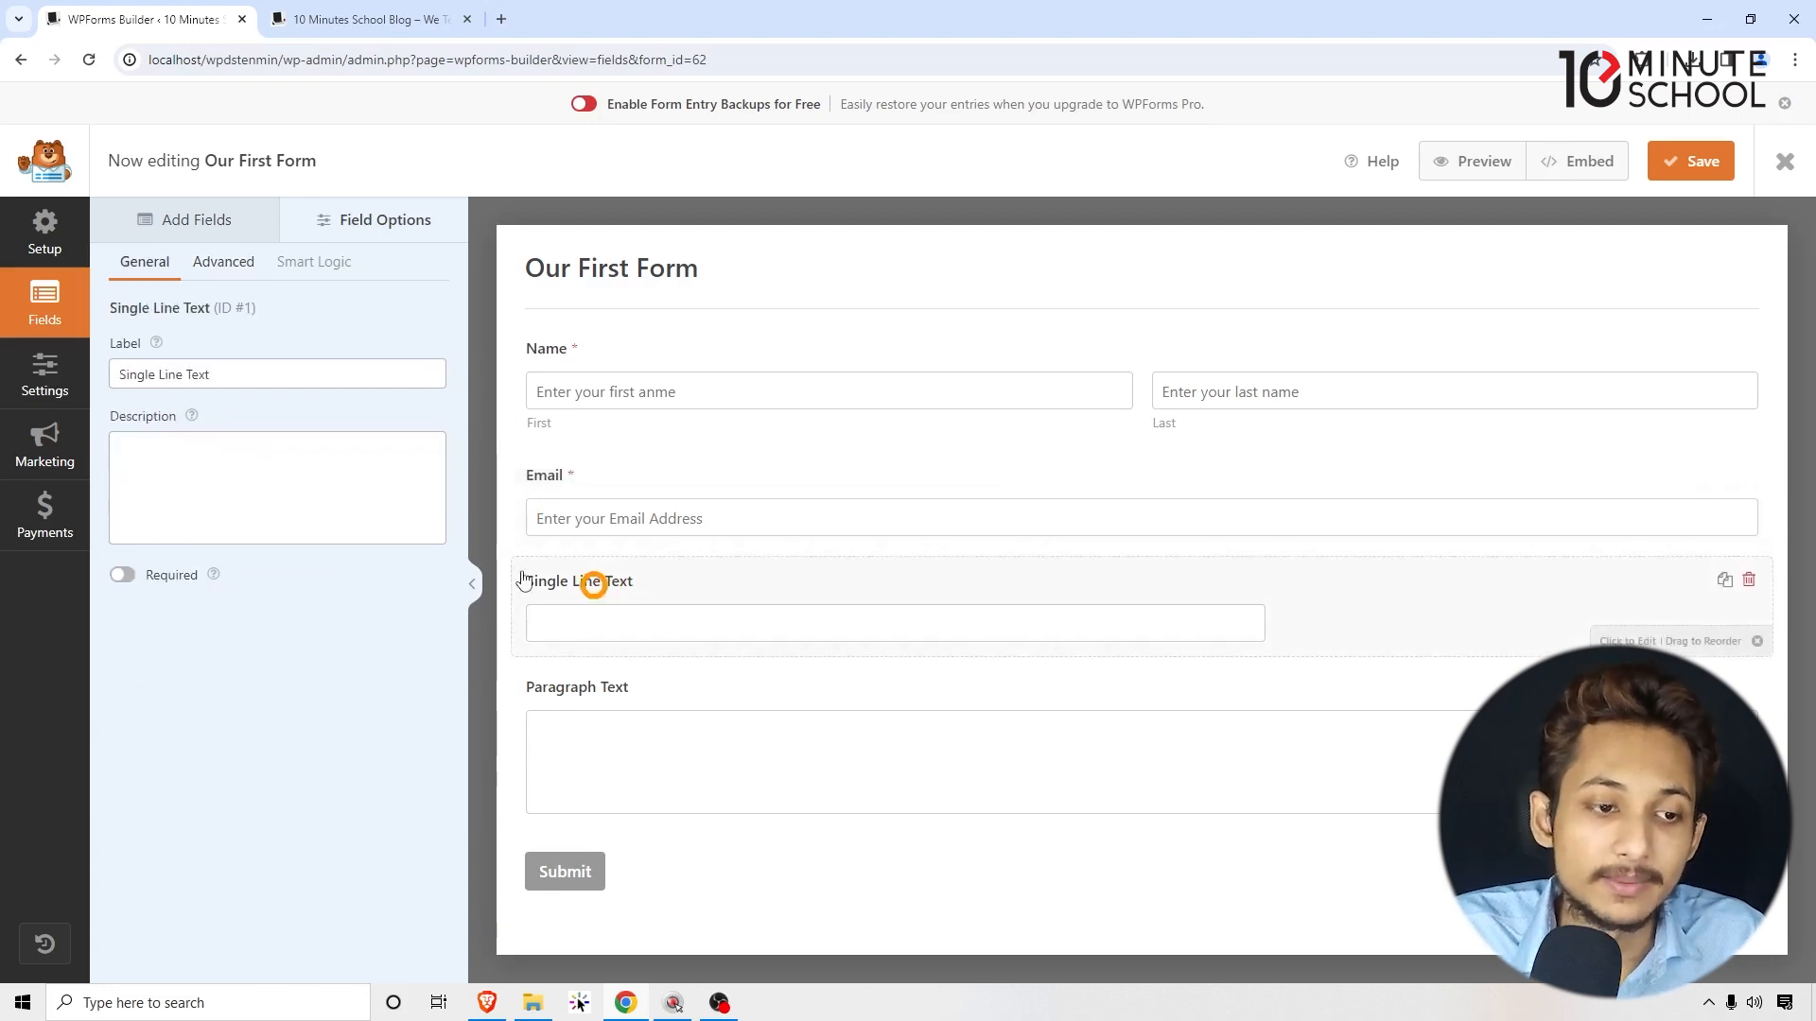
drag(236, 373, 82, 373)
text(Address)
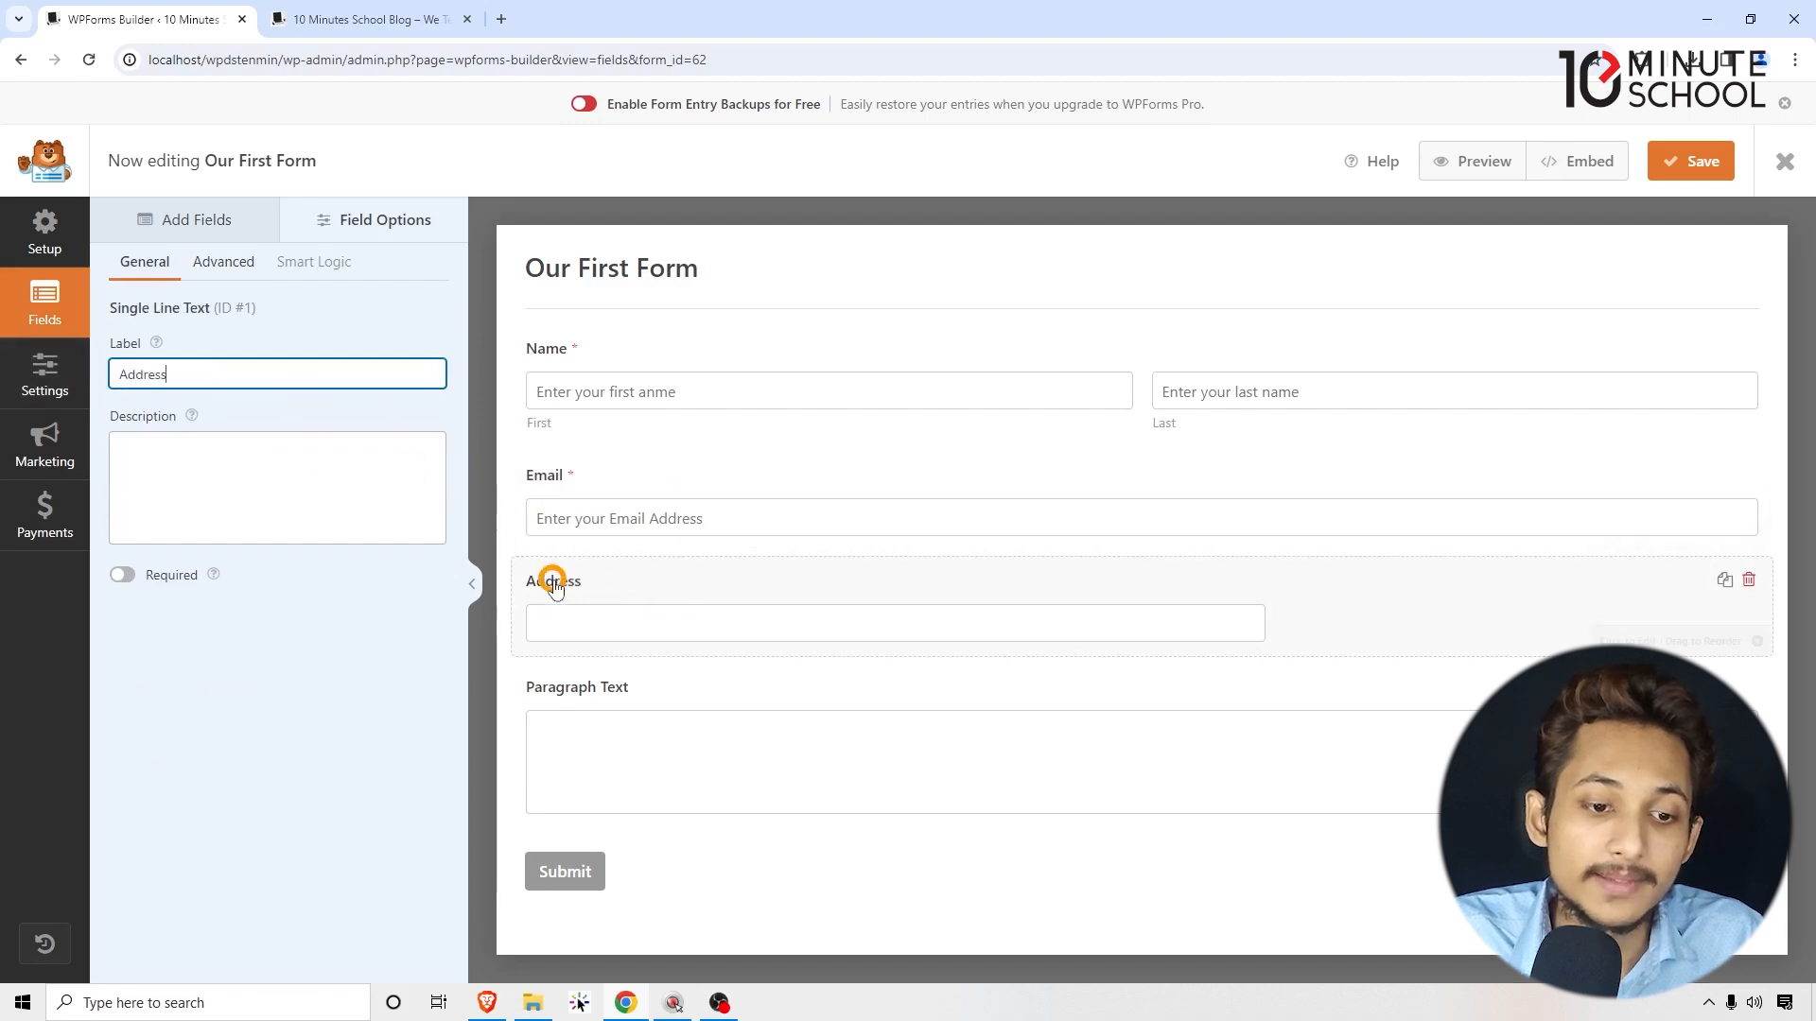
click(304, 404)
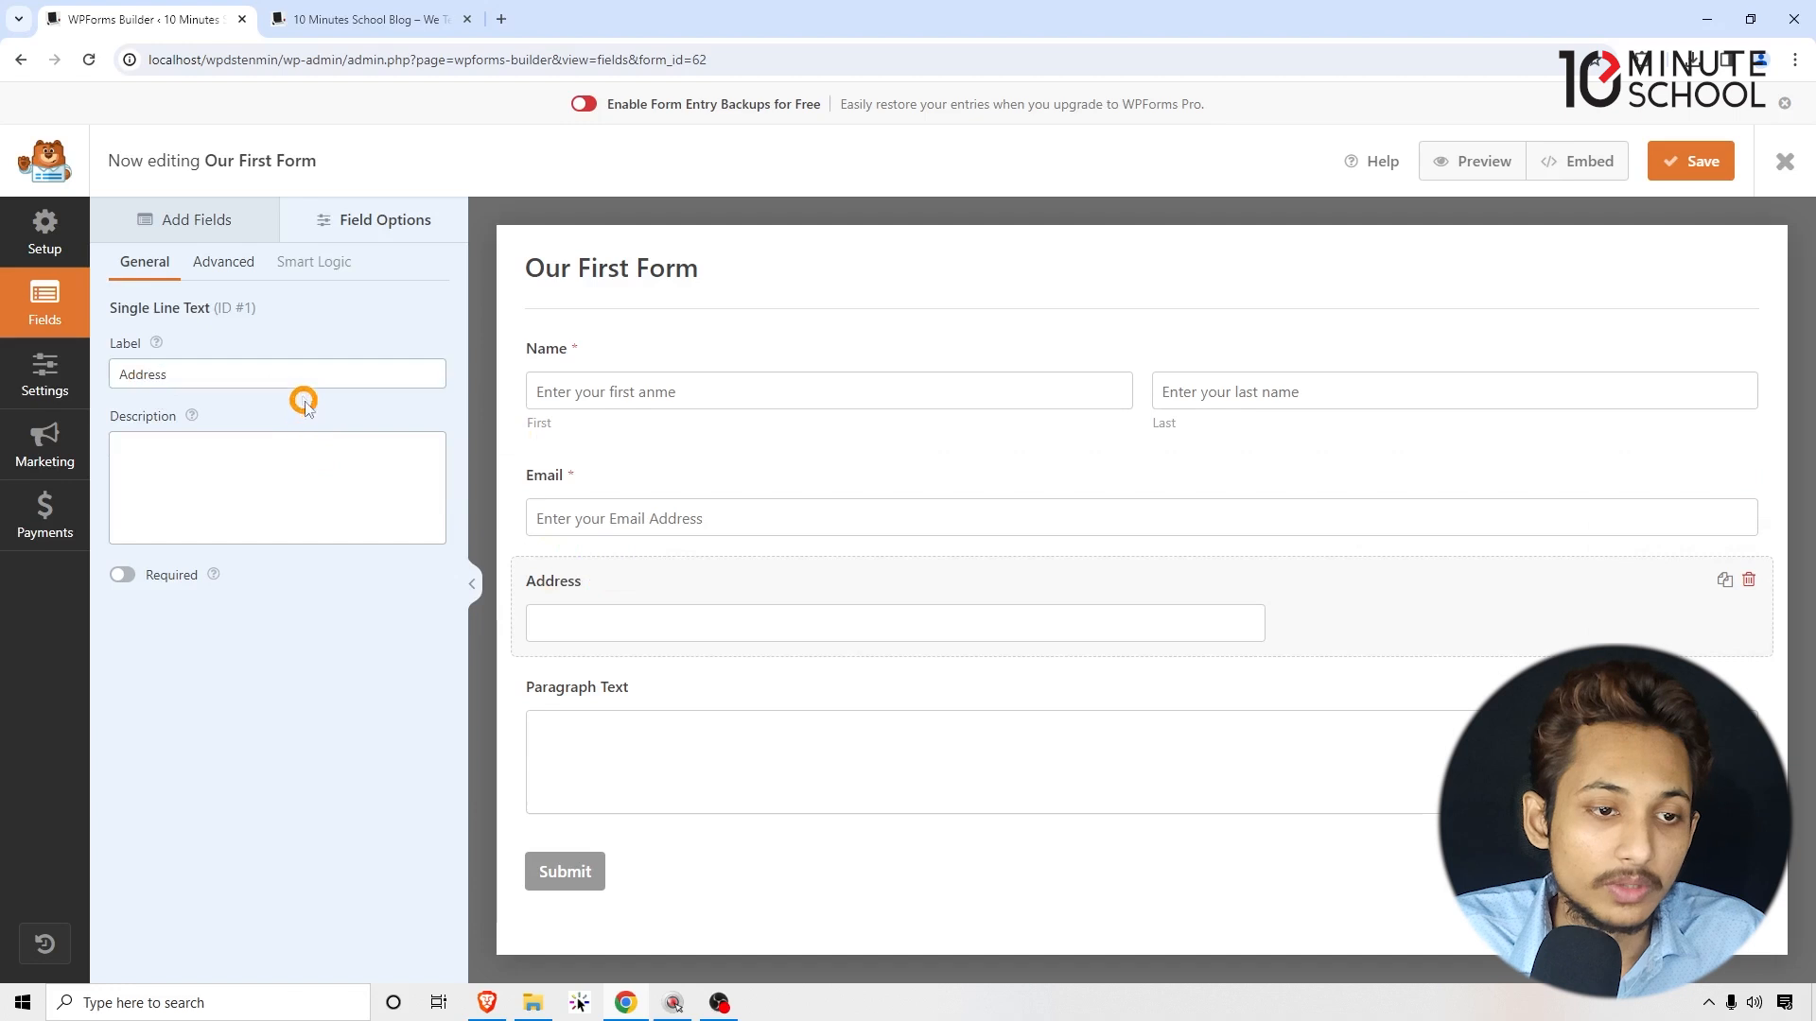
click(230, 272)
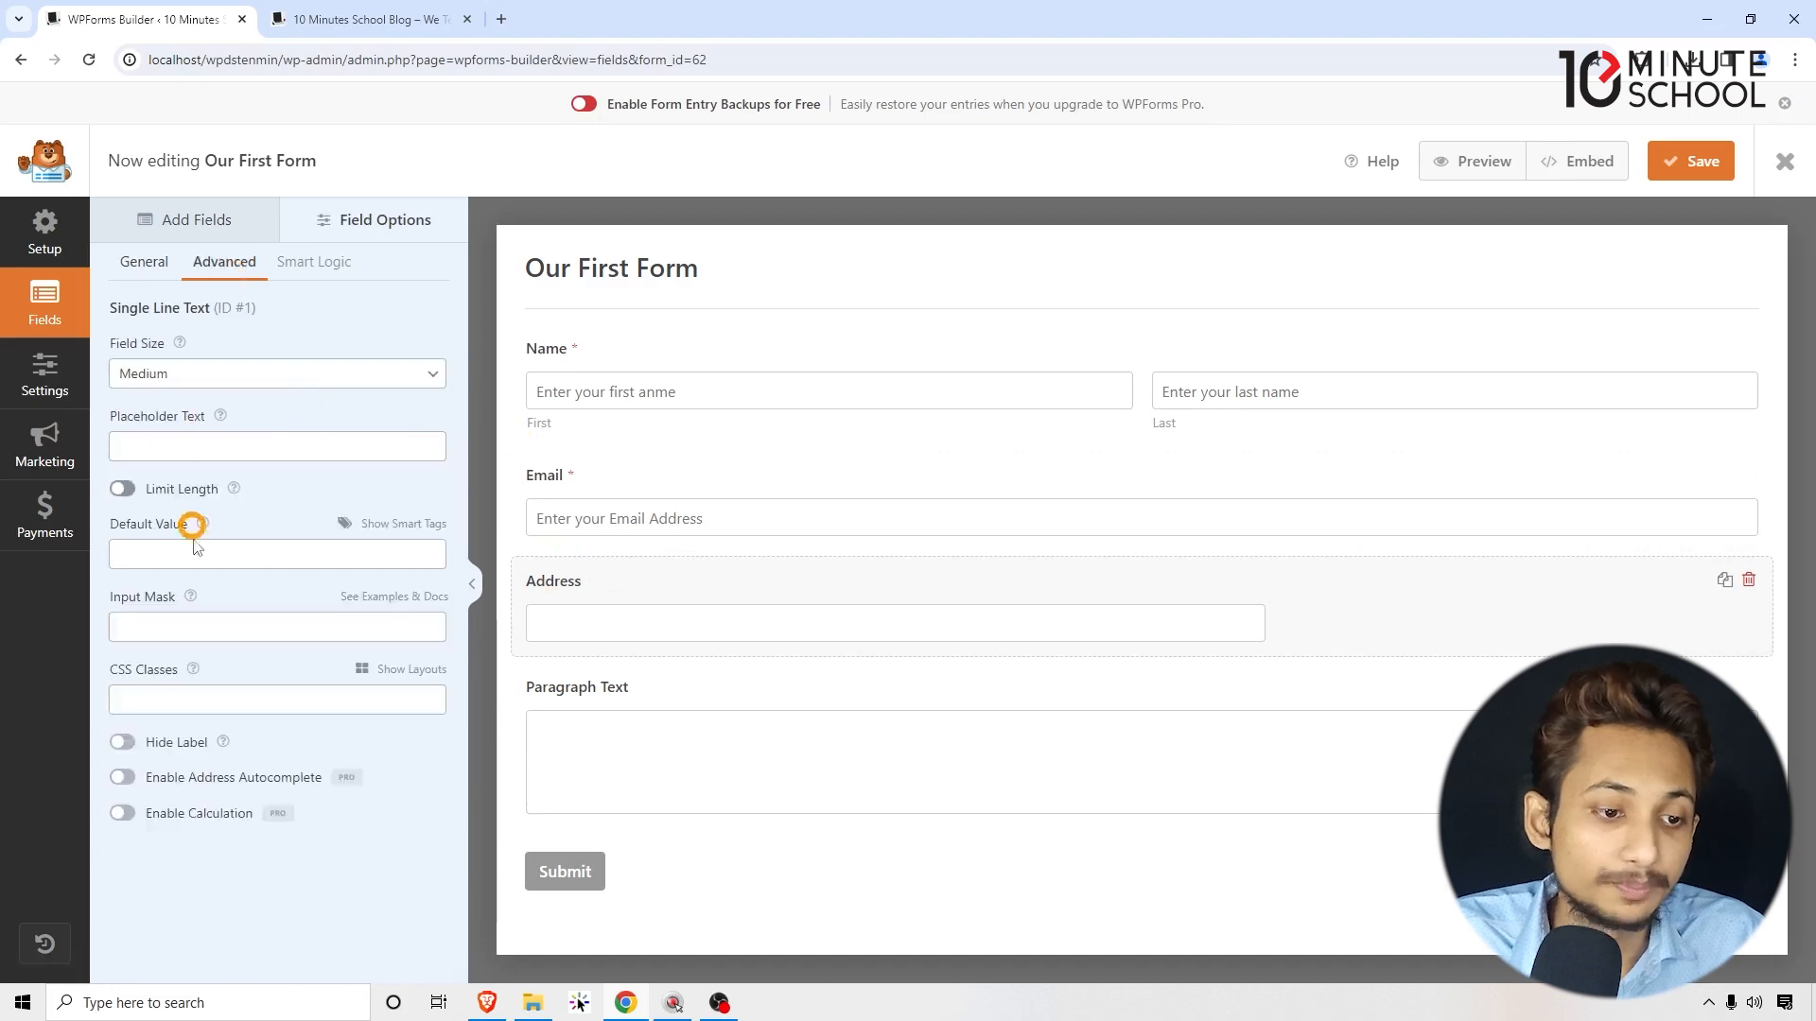
click(172, 444)
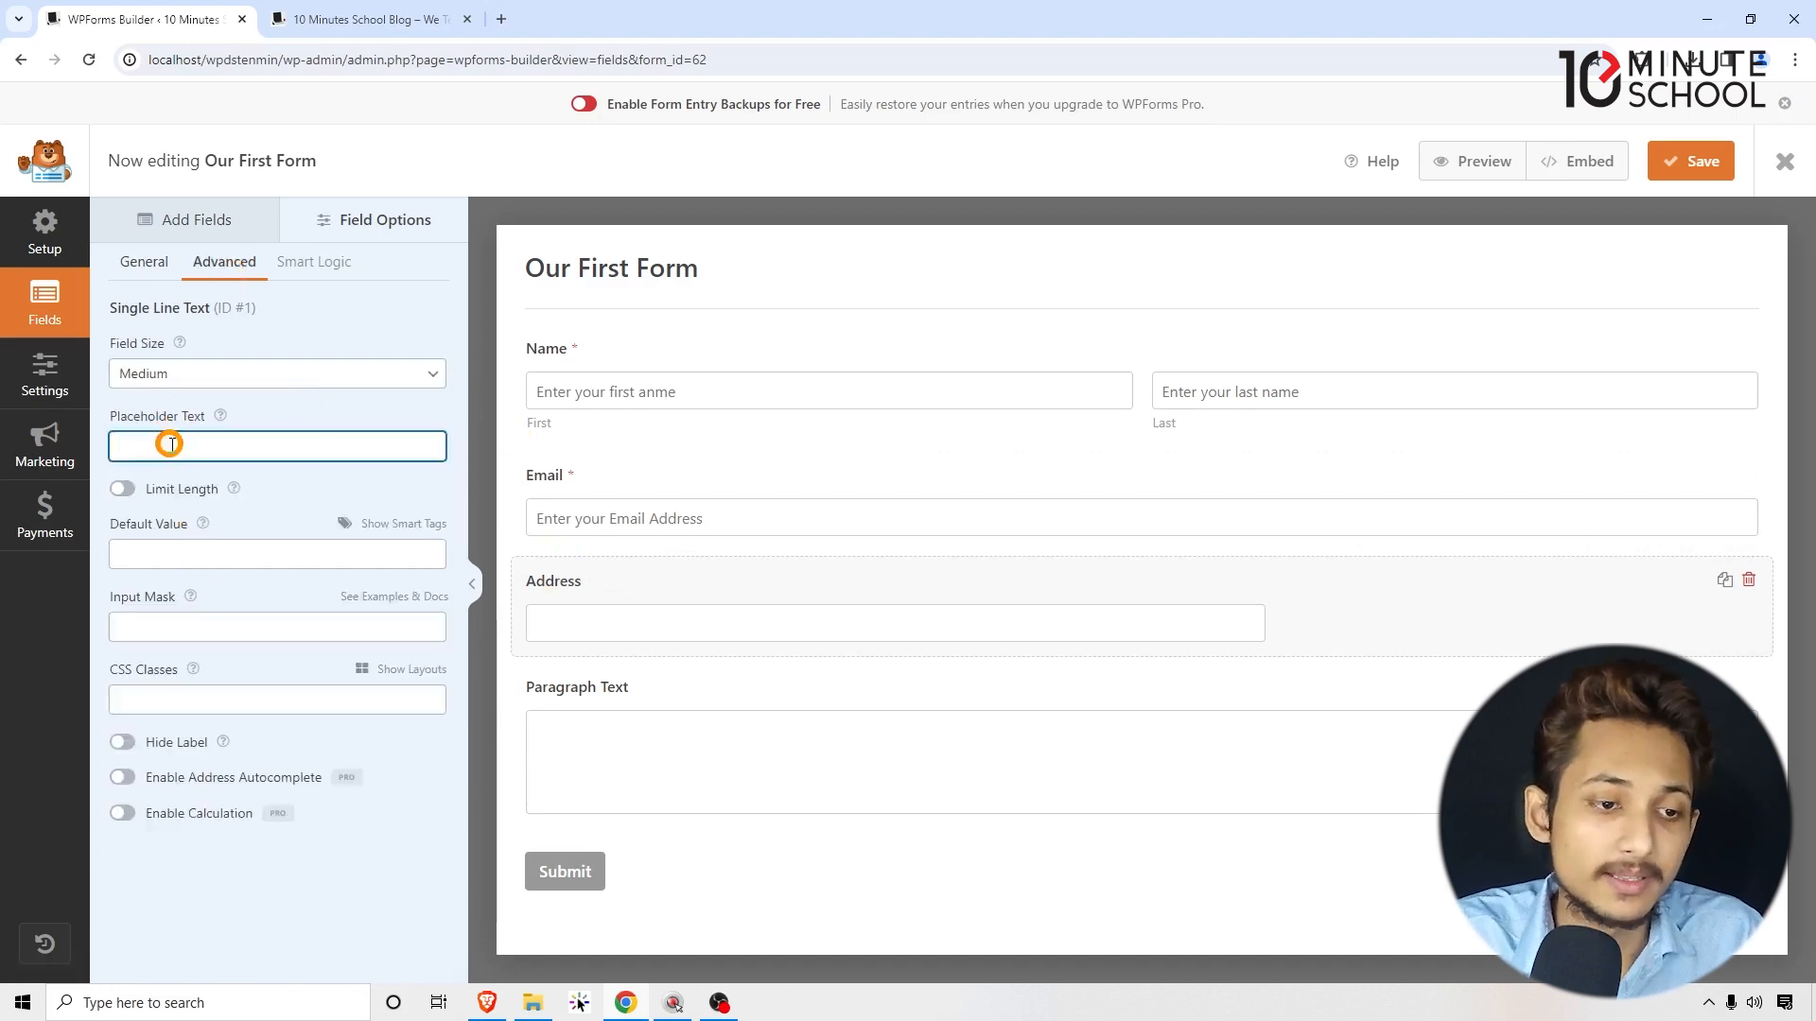
text(Enter Y)
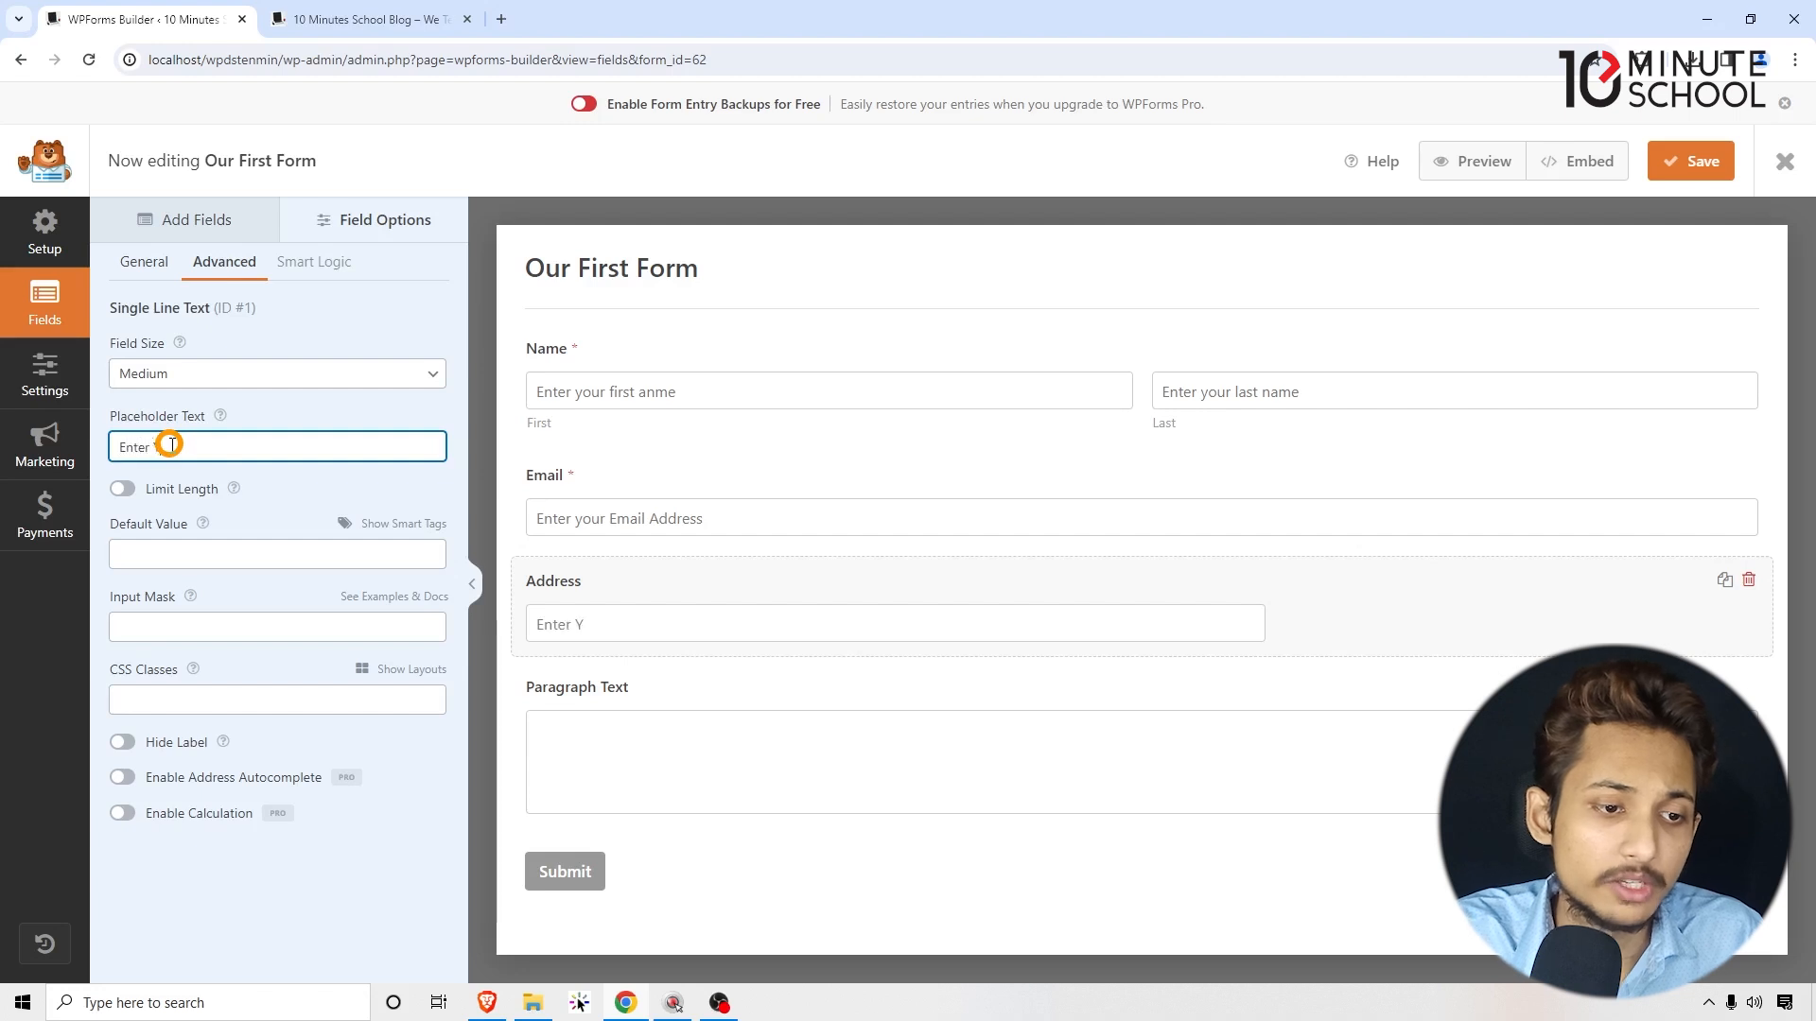
text(our Address)
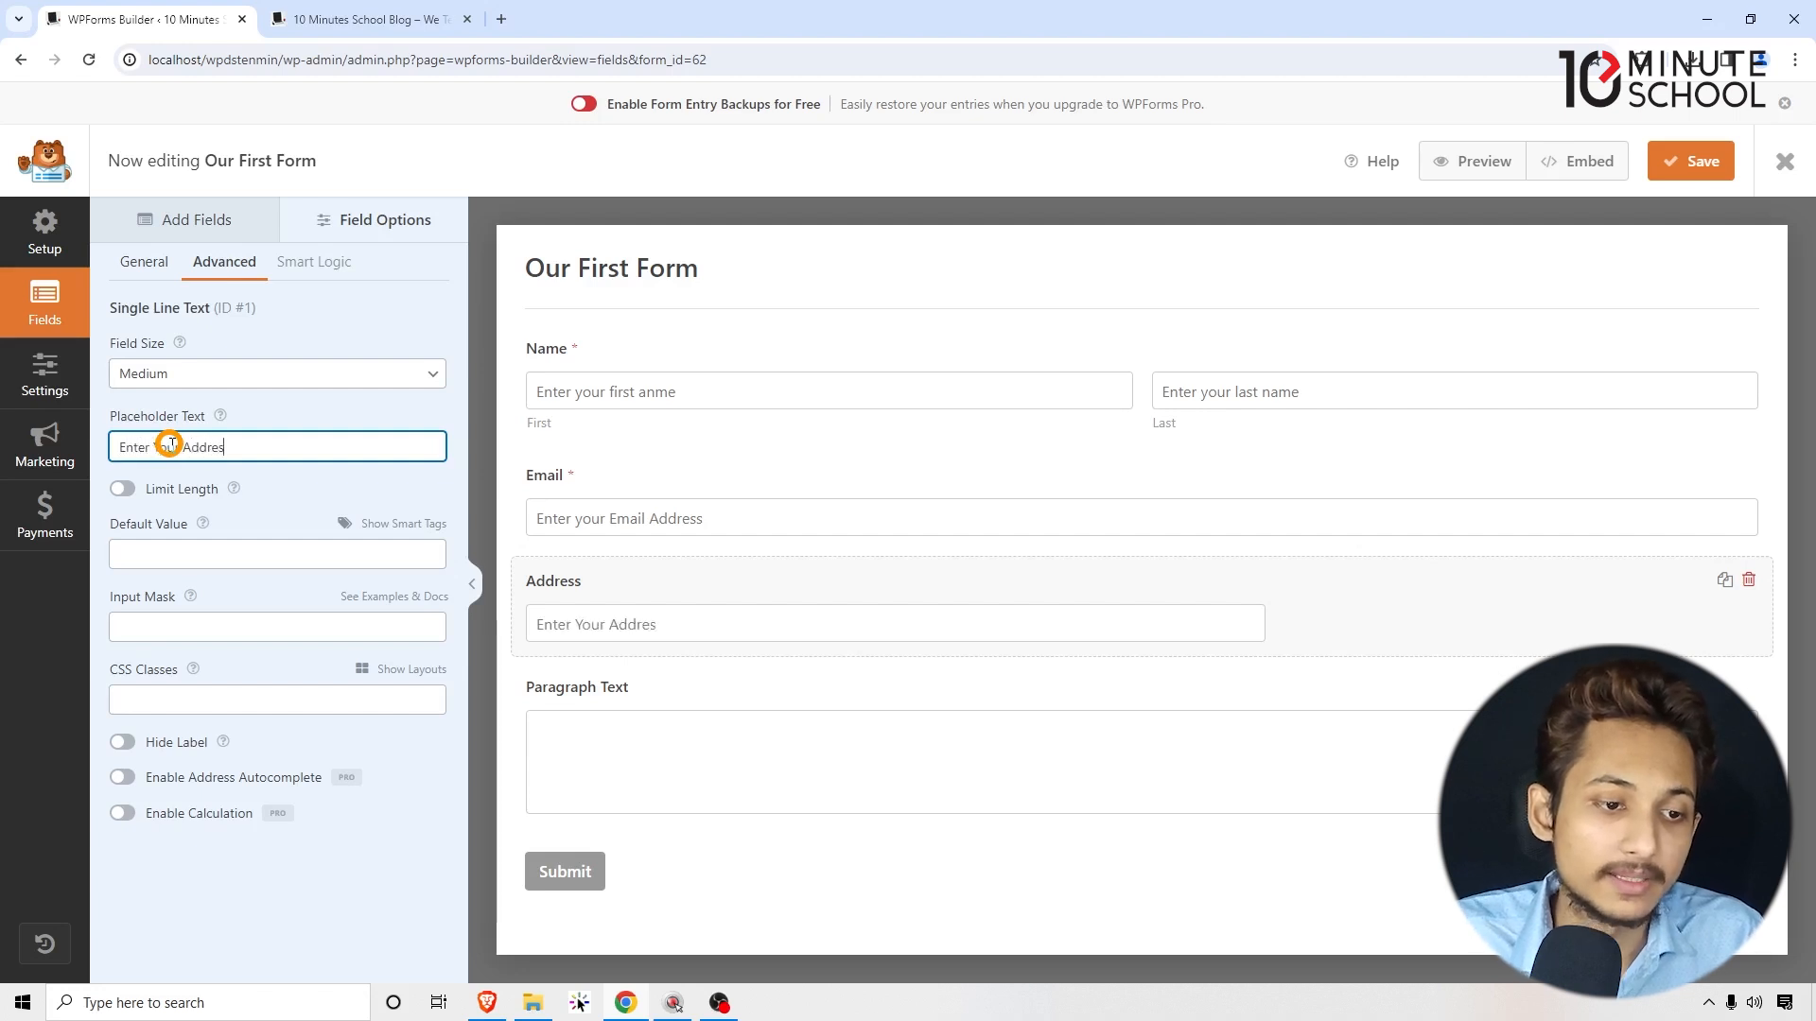
Step: Try the length limit but leave it off, and set the Address field size to Large
click(129, 489)
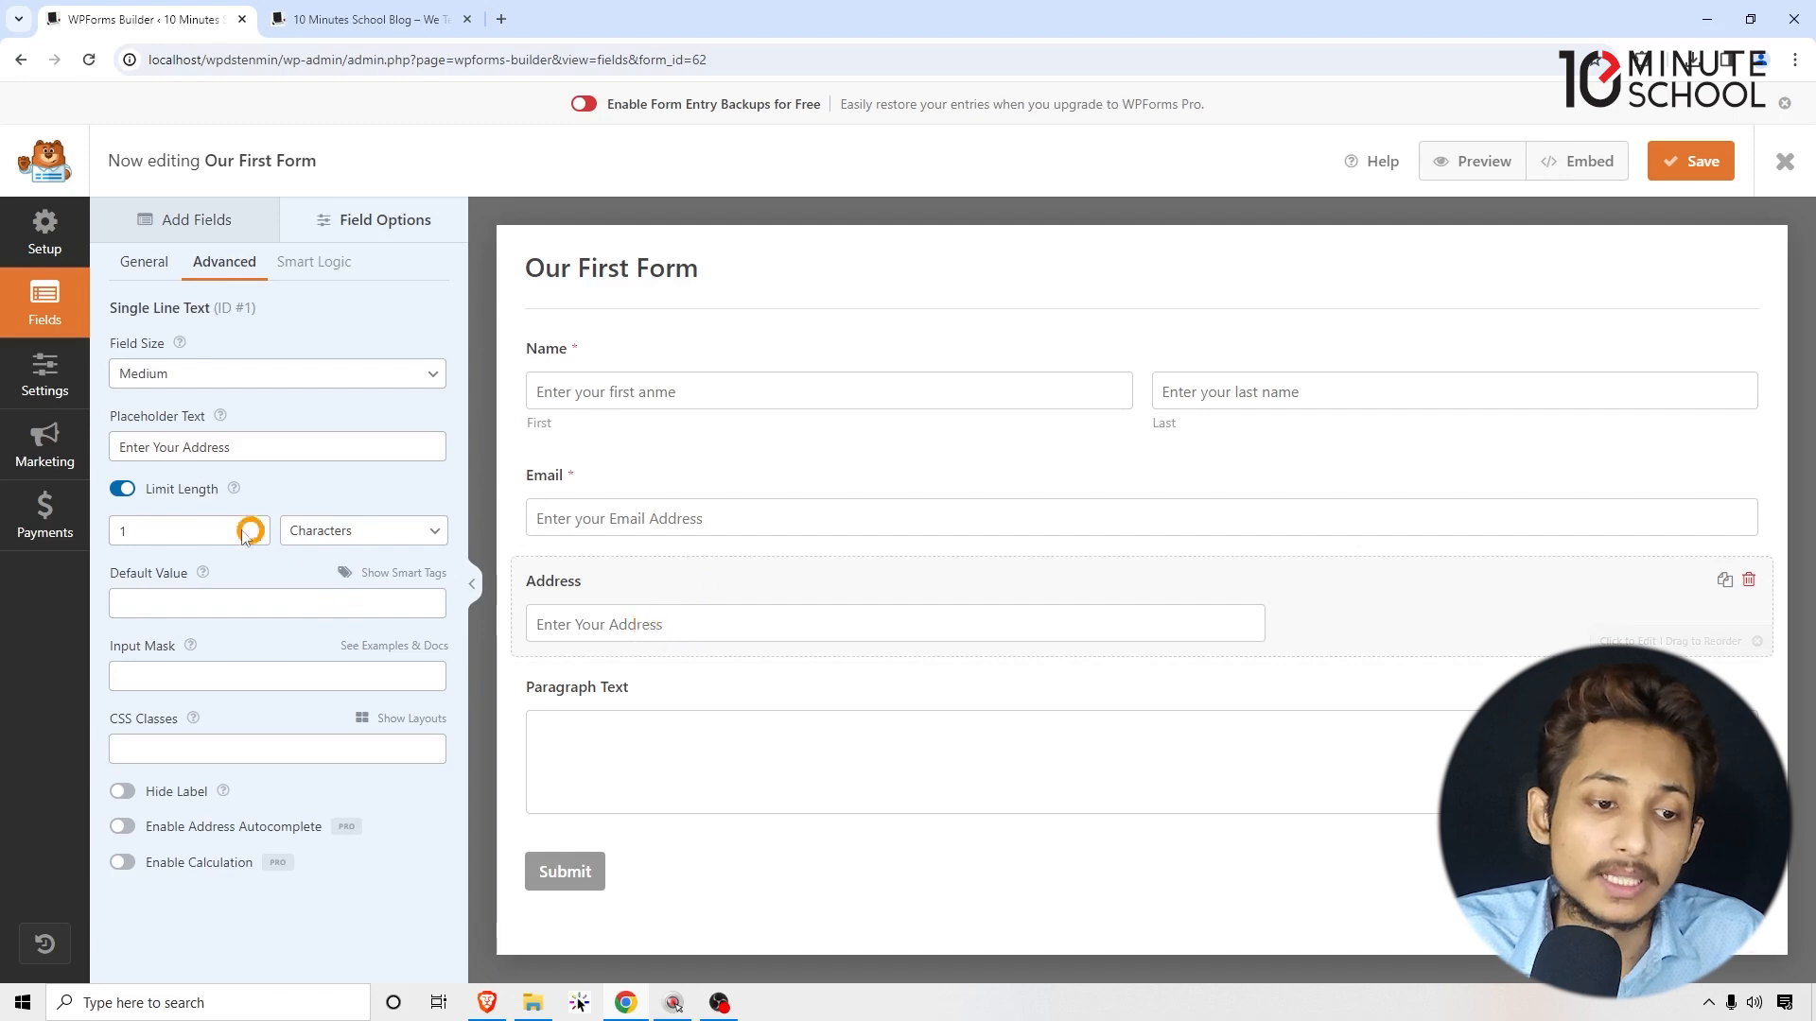
click(122, 490)
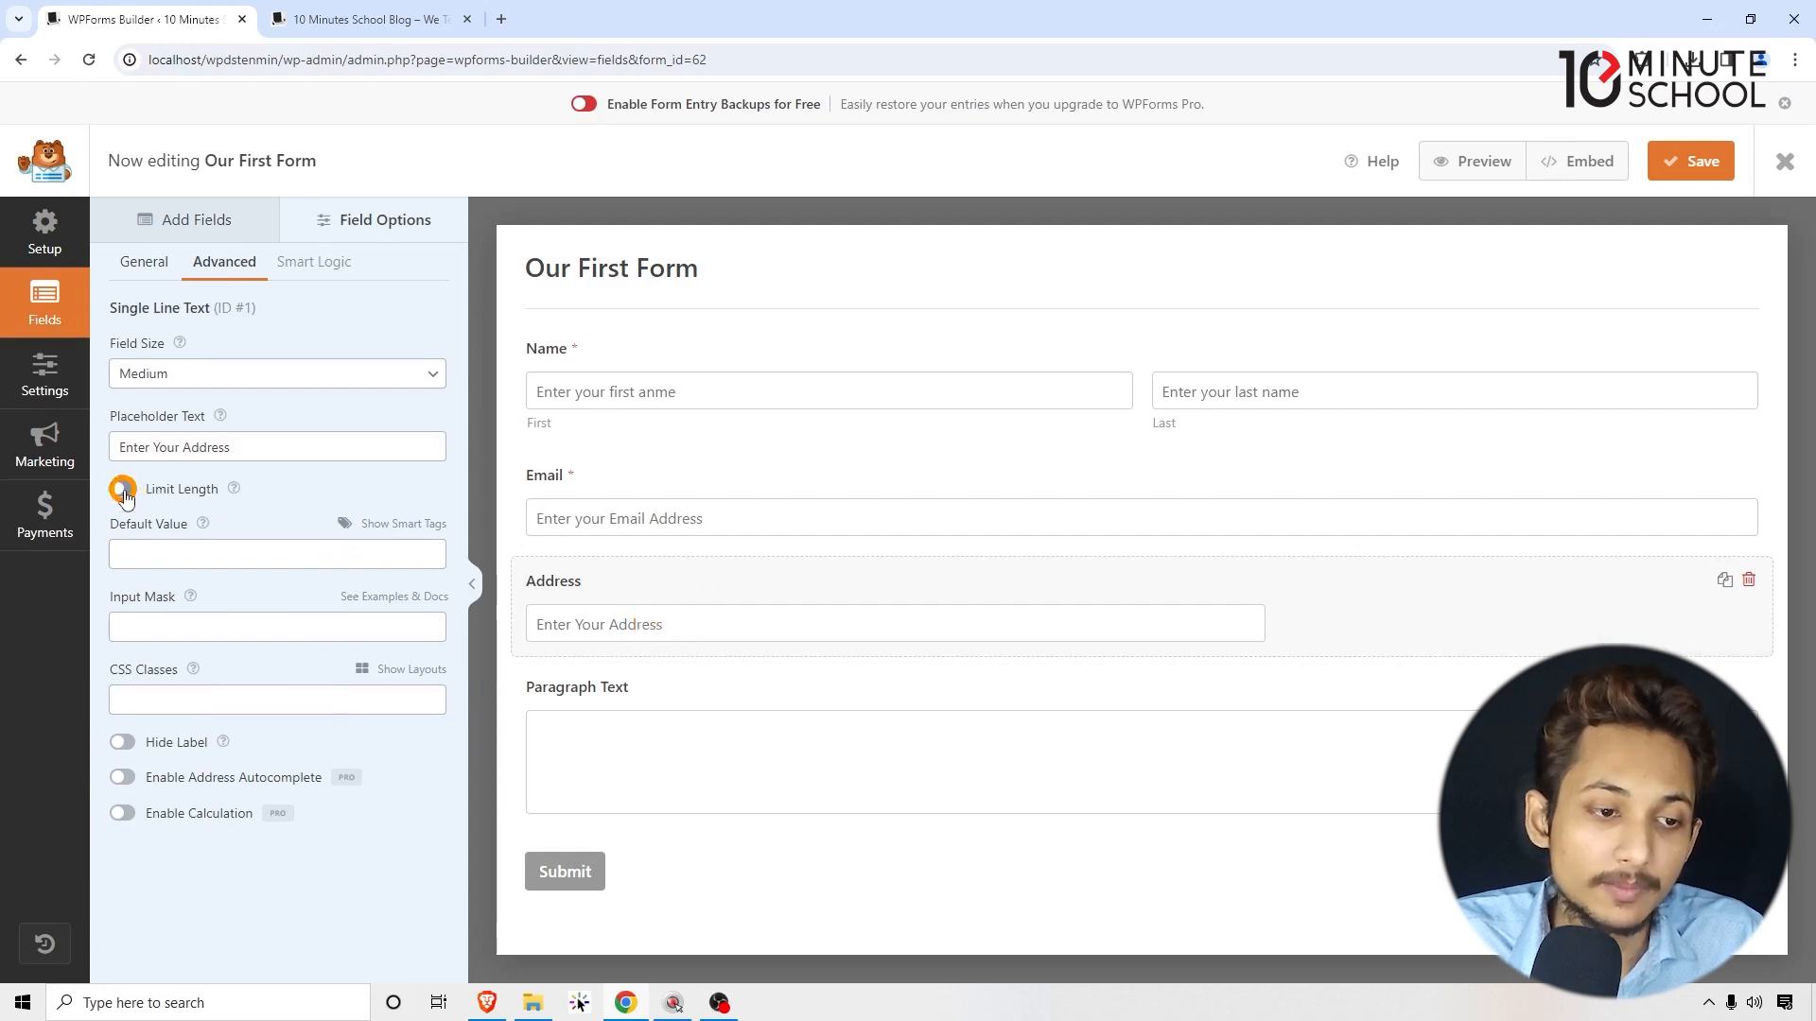
click(123, 489)
click(127, 532)
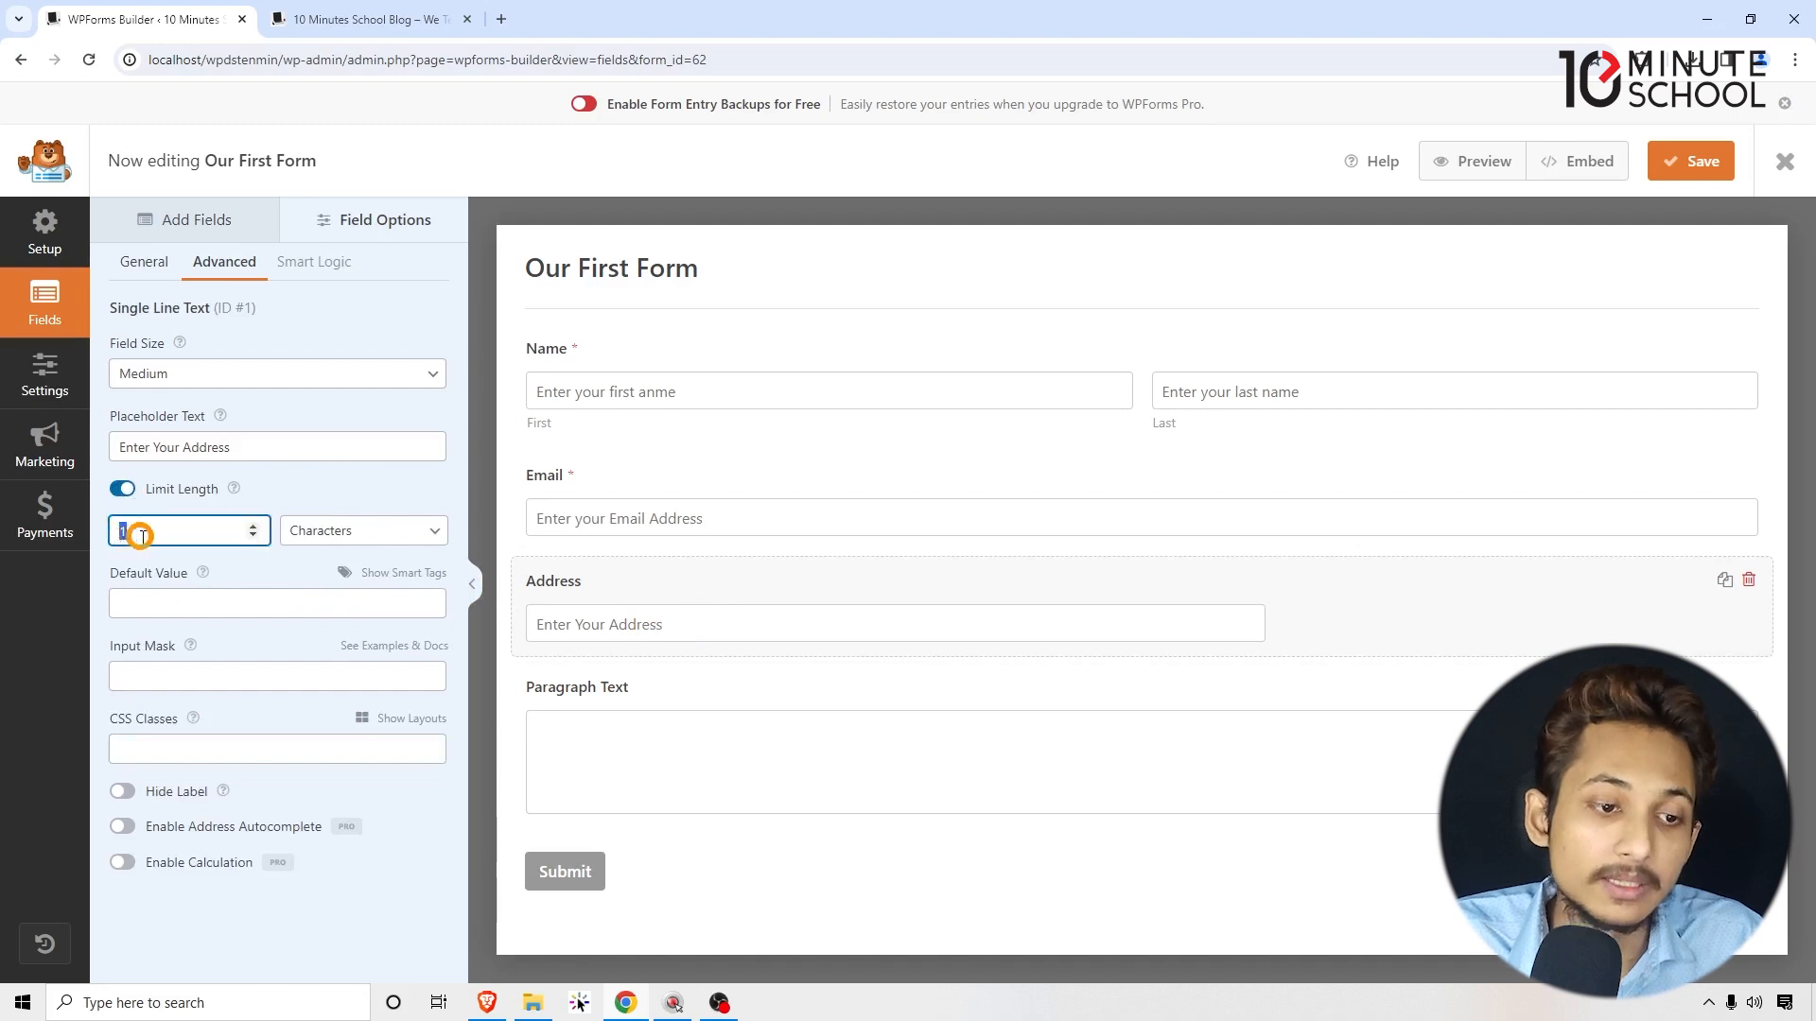
click(123, 490)
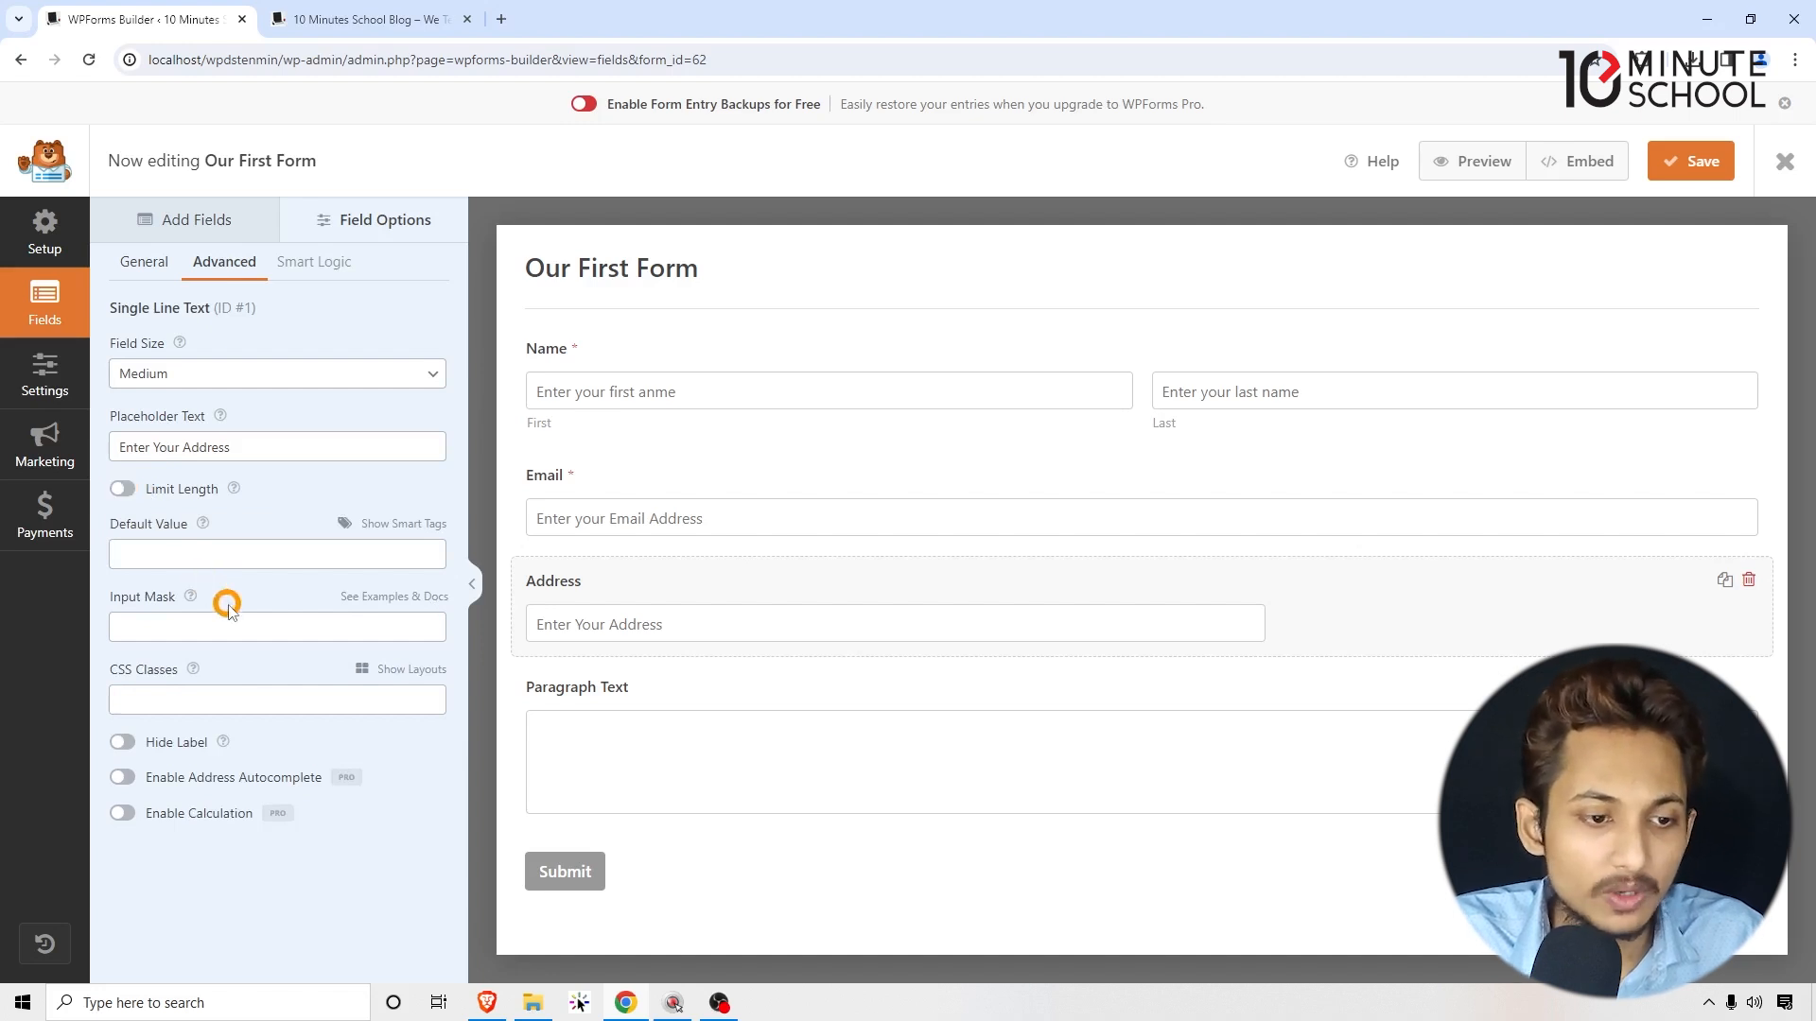
click(176, 374)
click(153, 432)
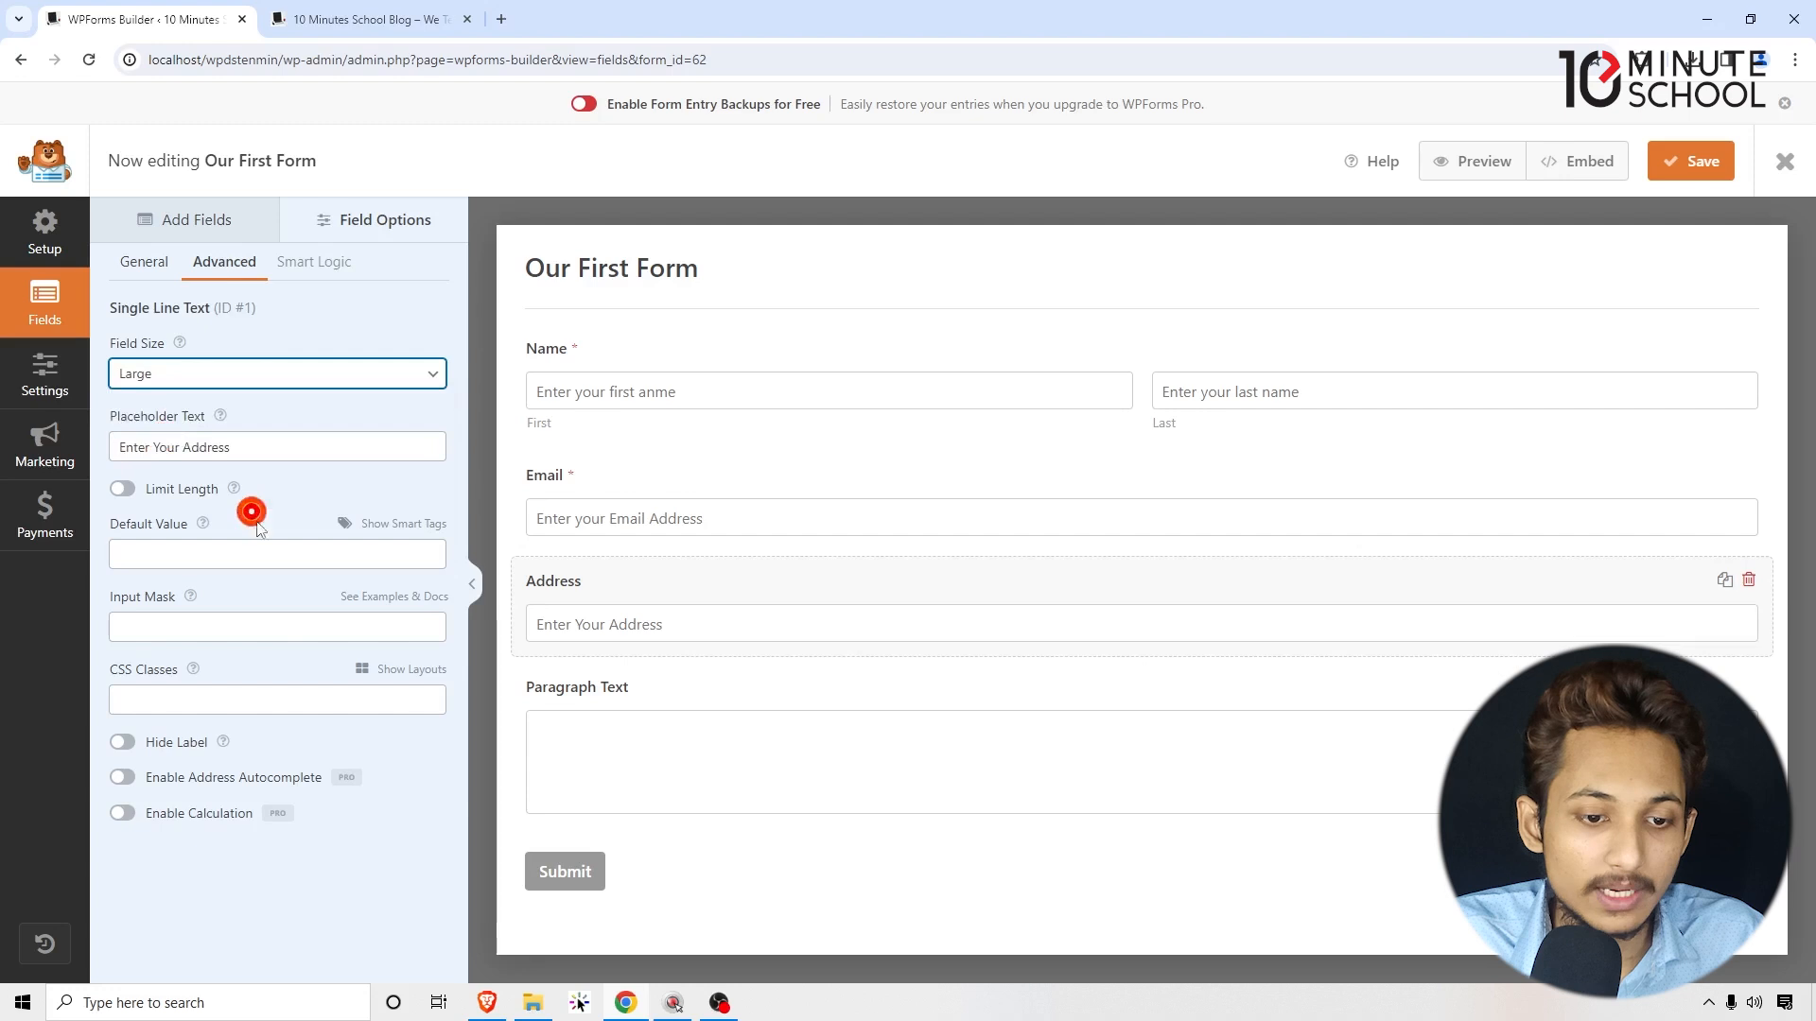
click(583, 698)
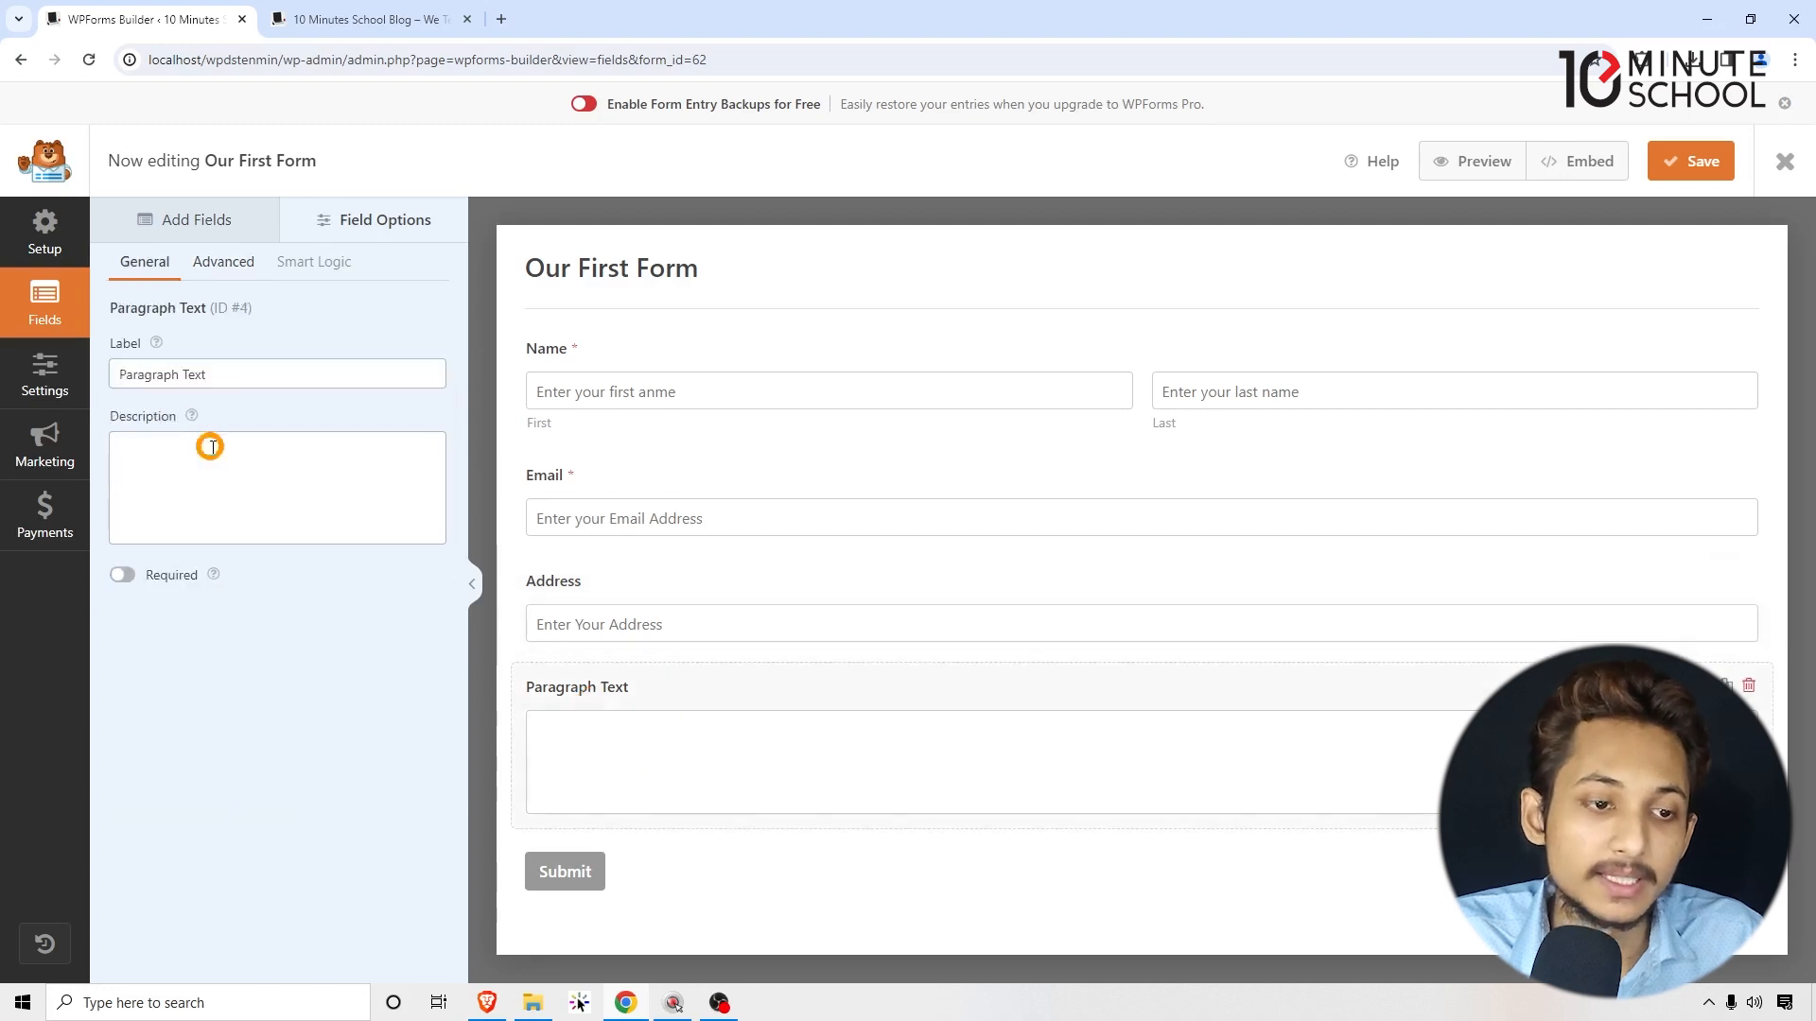
Step: Relabel the Paragraph Text field as Message
drag(231, 374, 97, 382)
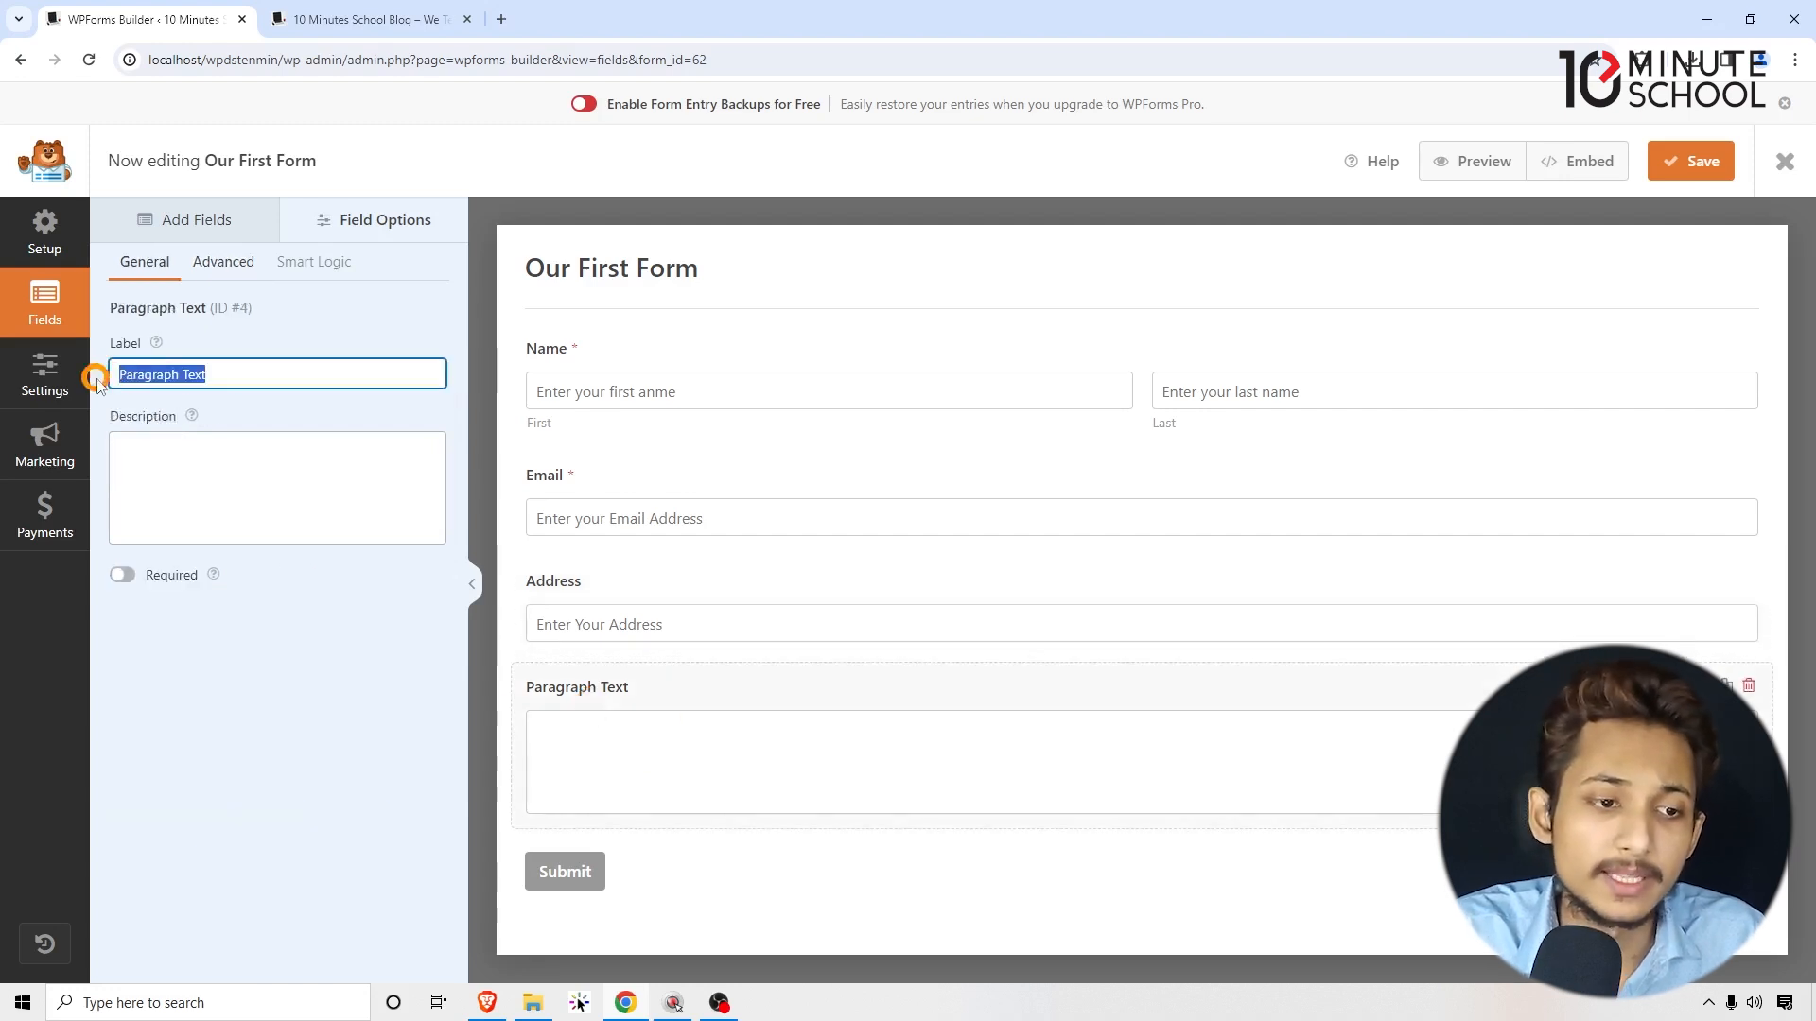
text(M)
key(BackSpace)
text(Enter your Message)
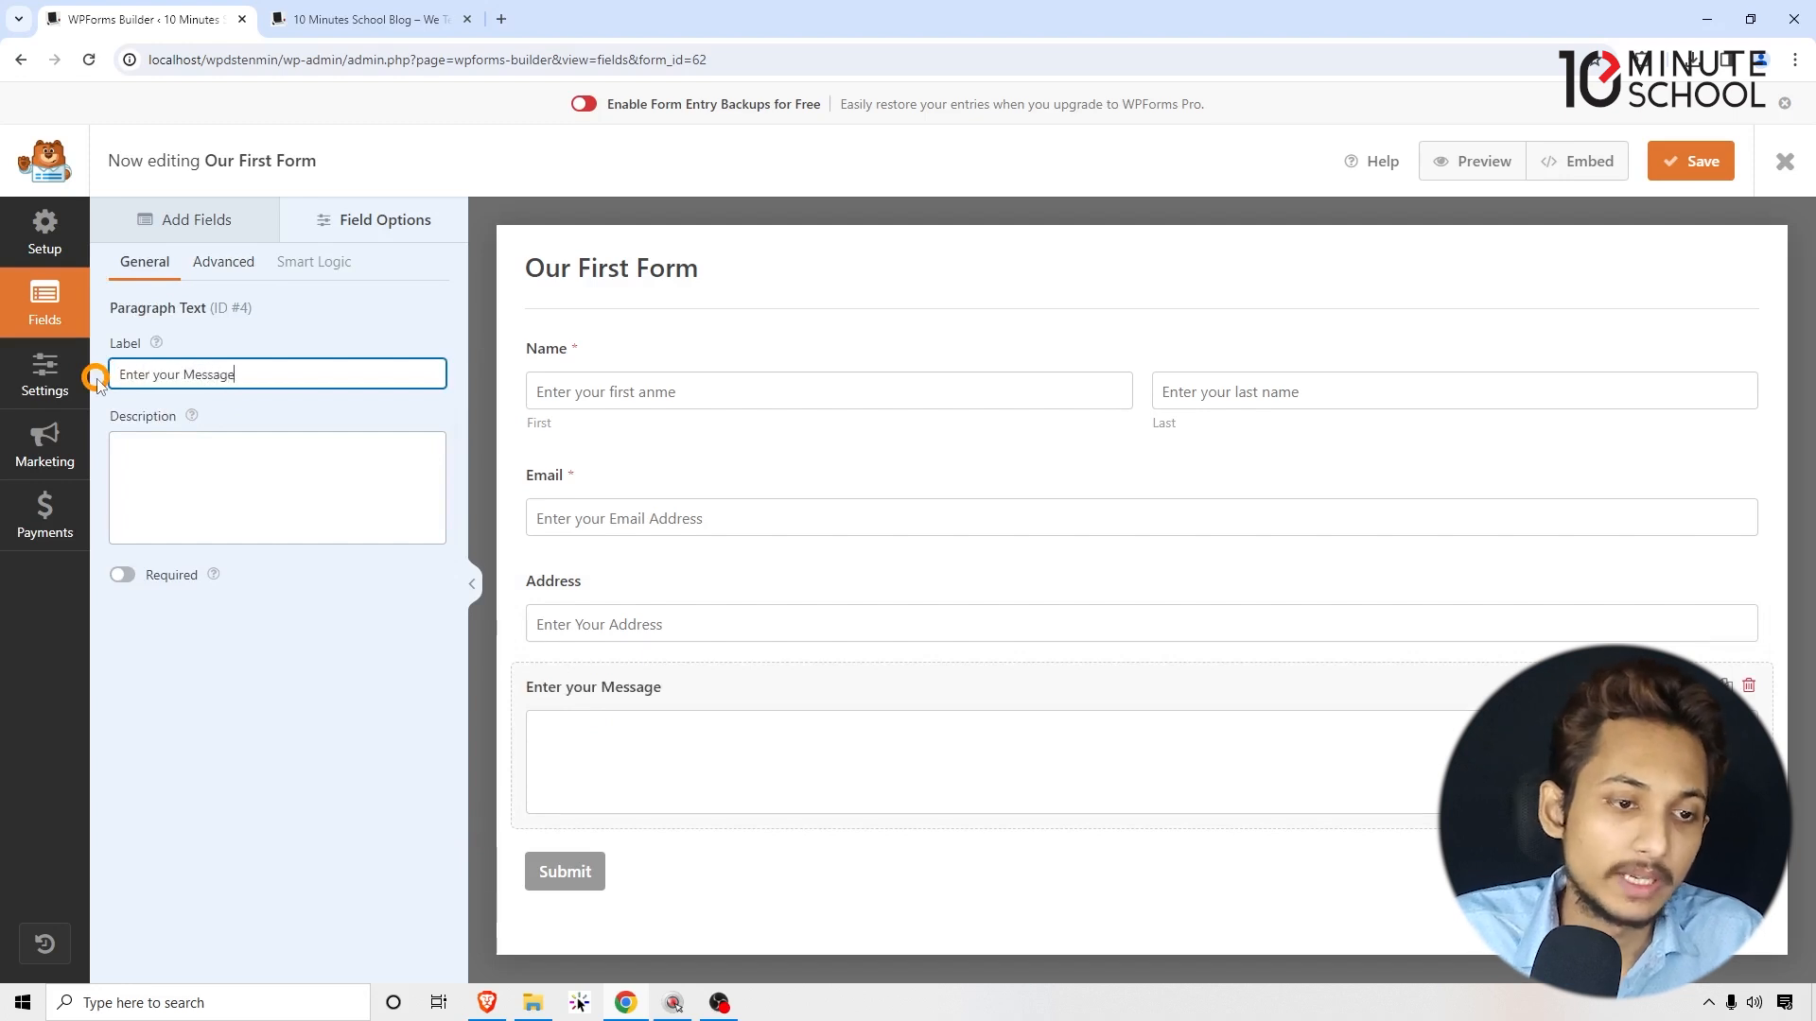
drag(182, 374, 65, 388)
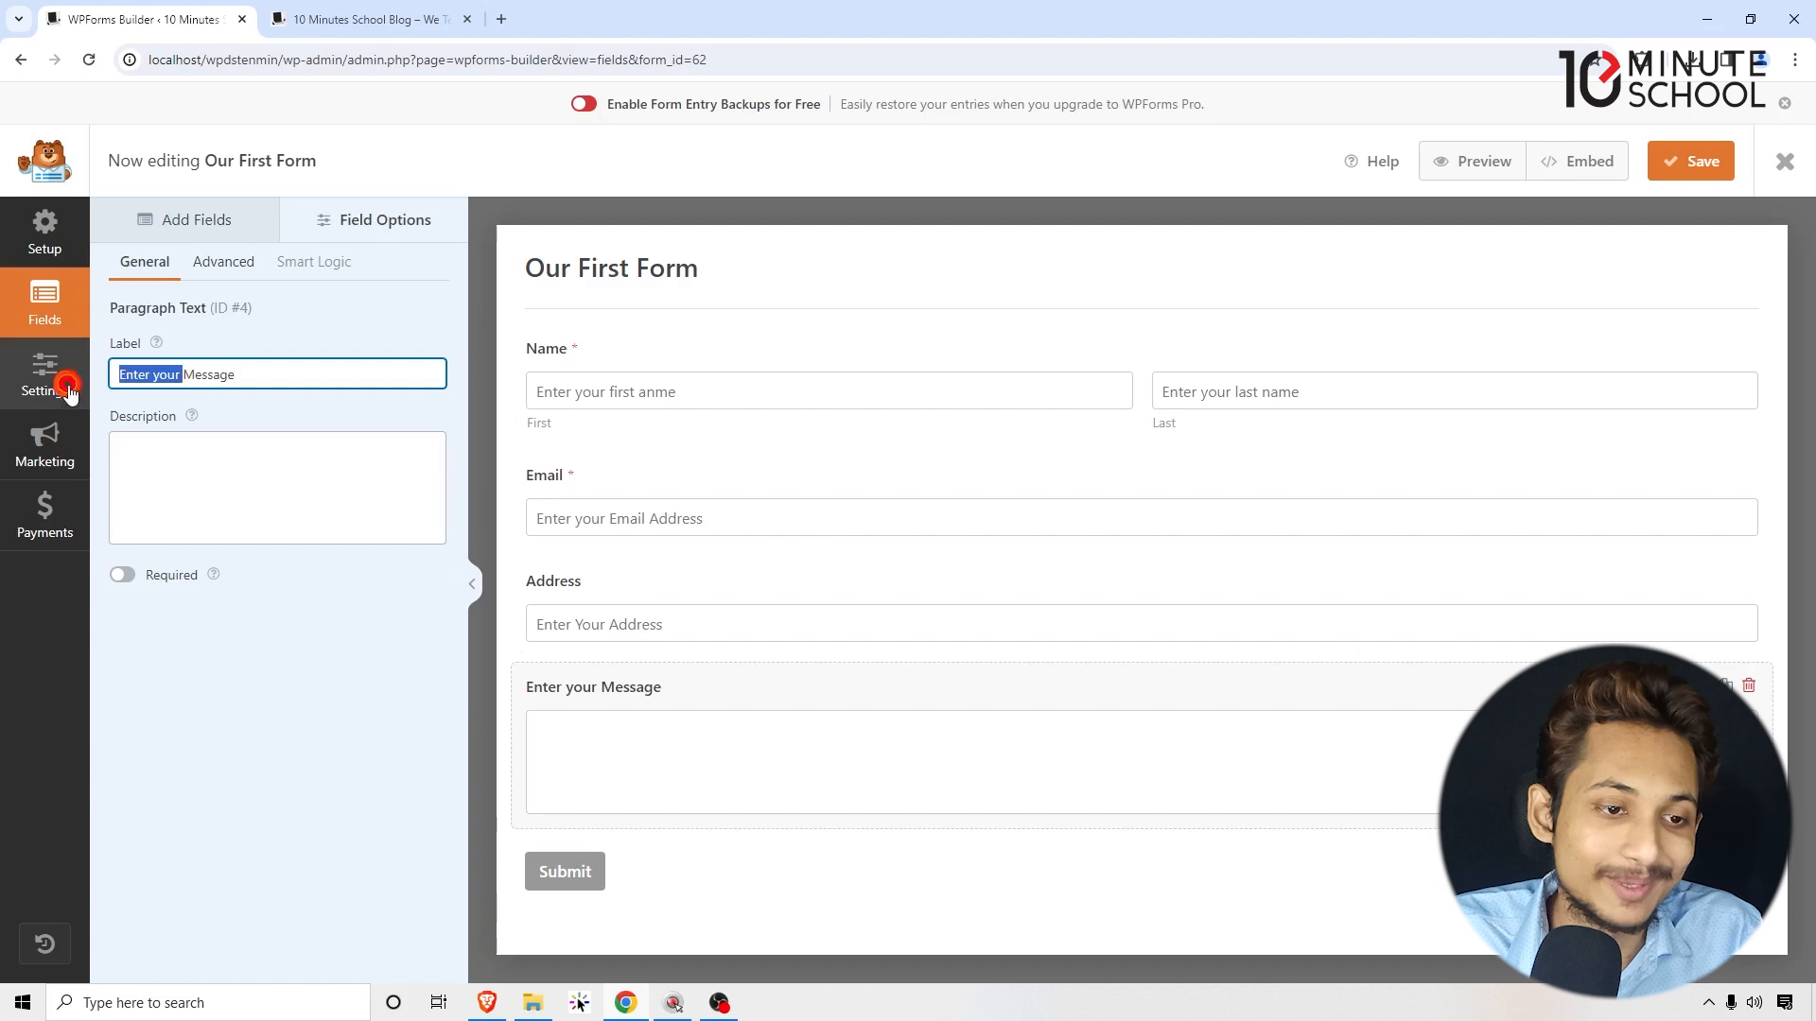
key(BackSpace)
click(232, 483)
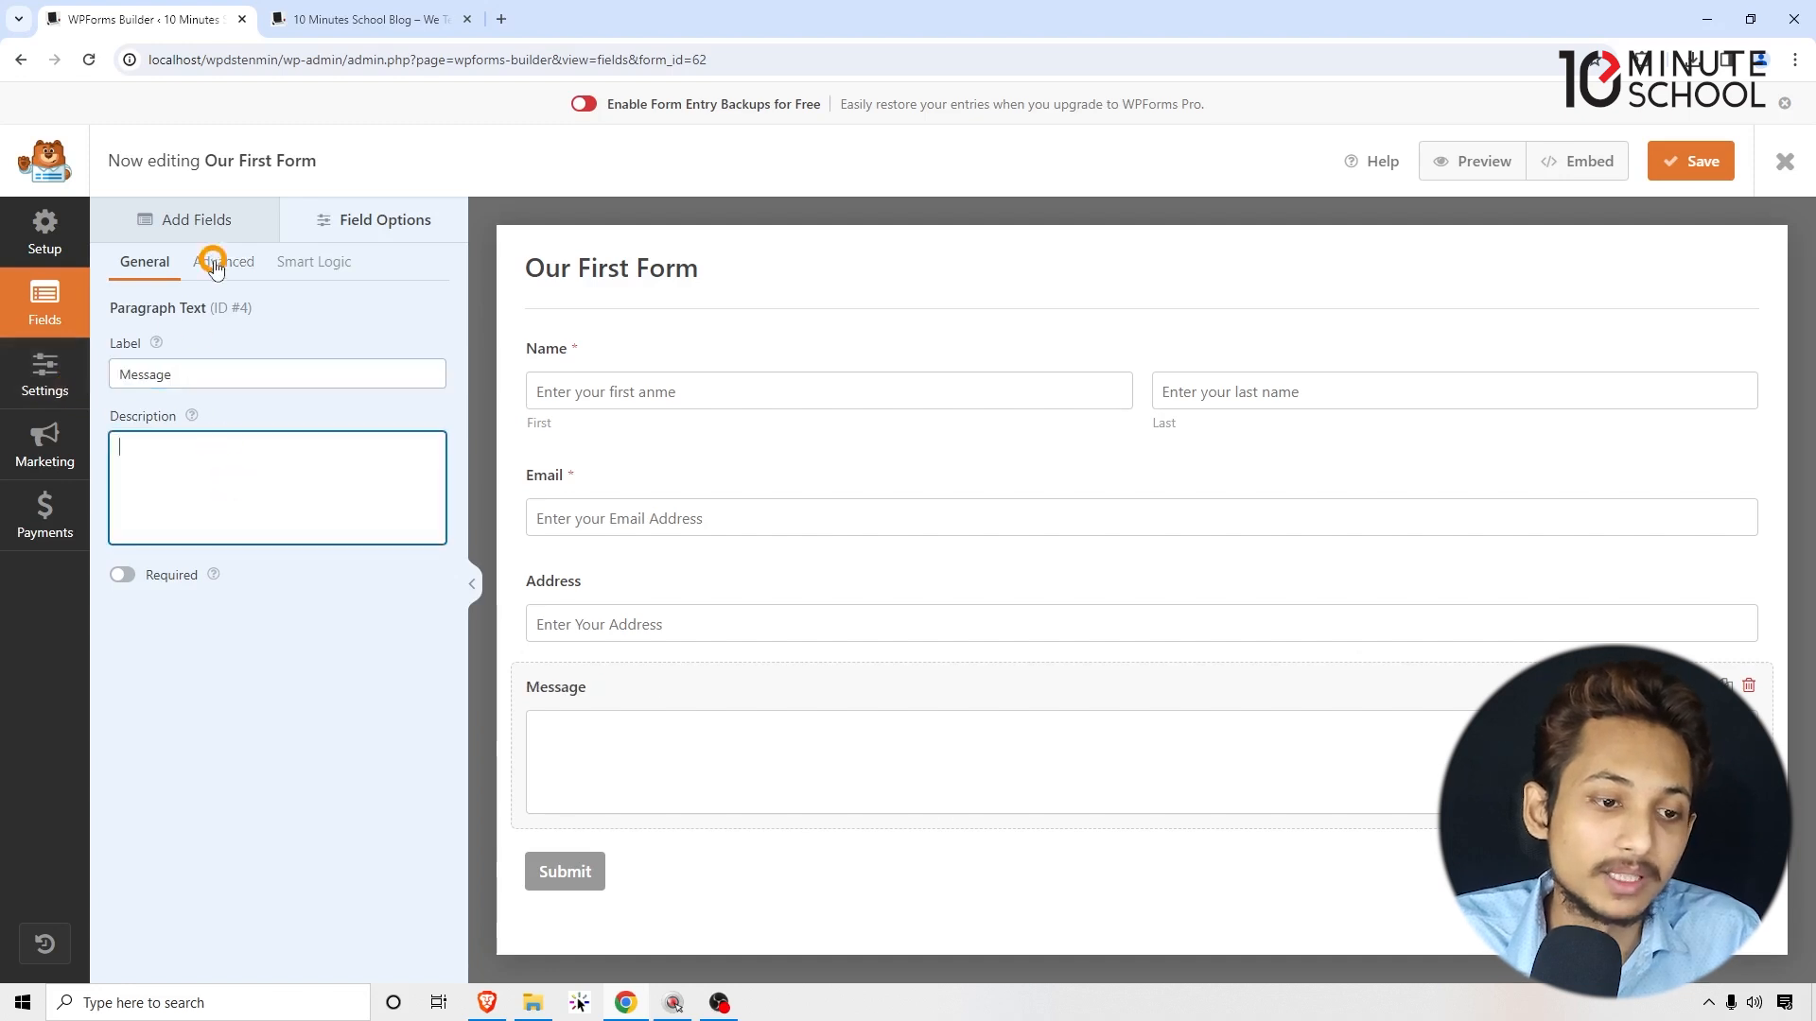
Step: Mark Message required and give it the placeholder 'Enter your message here ...'
click(123, 575)
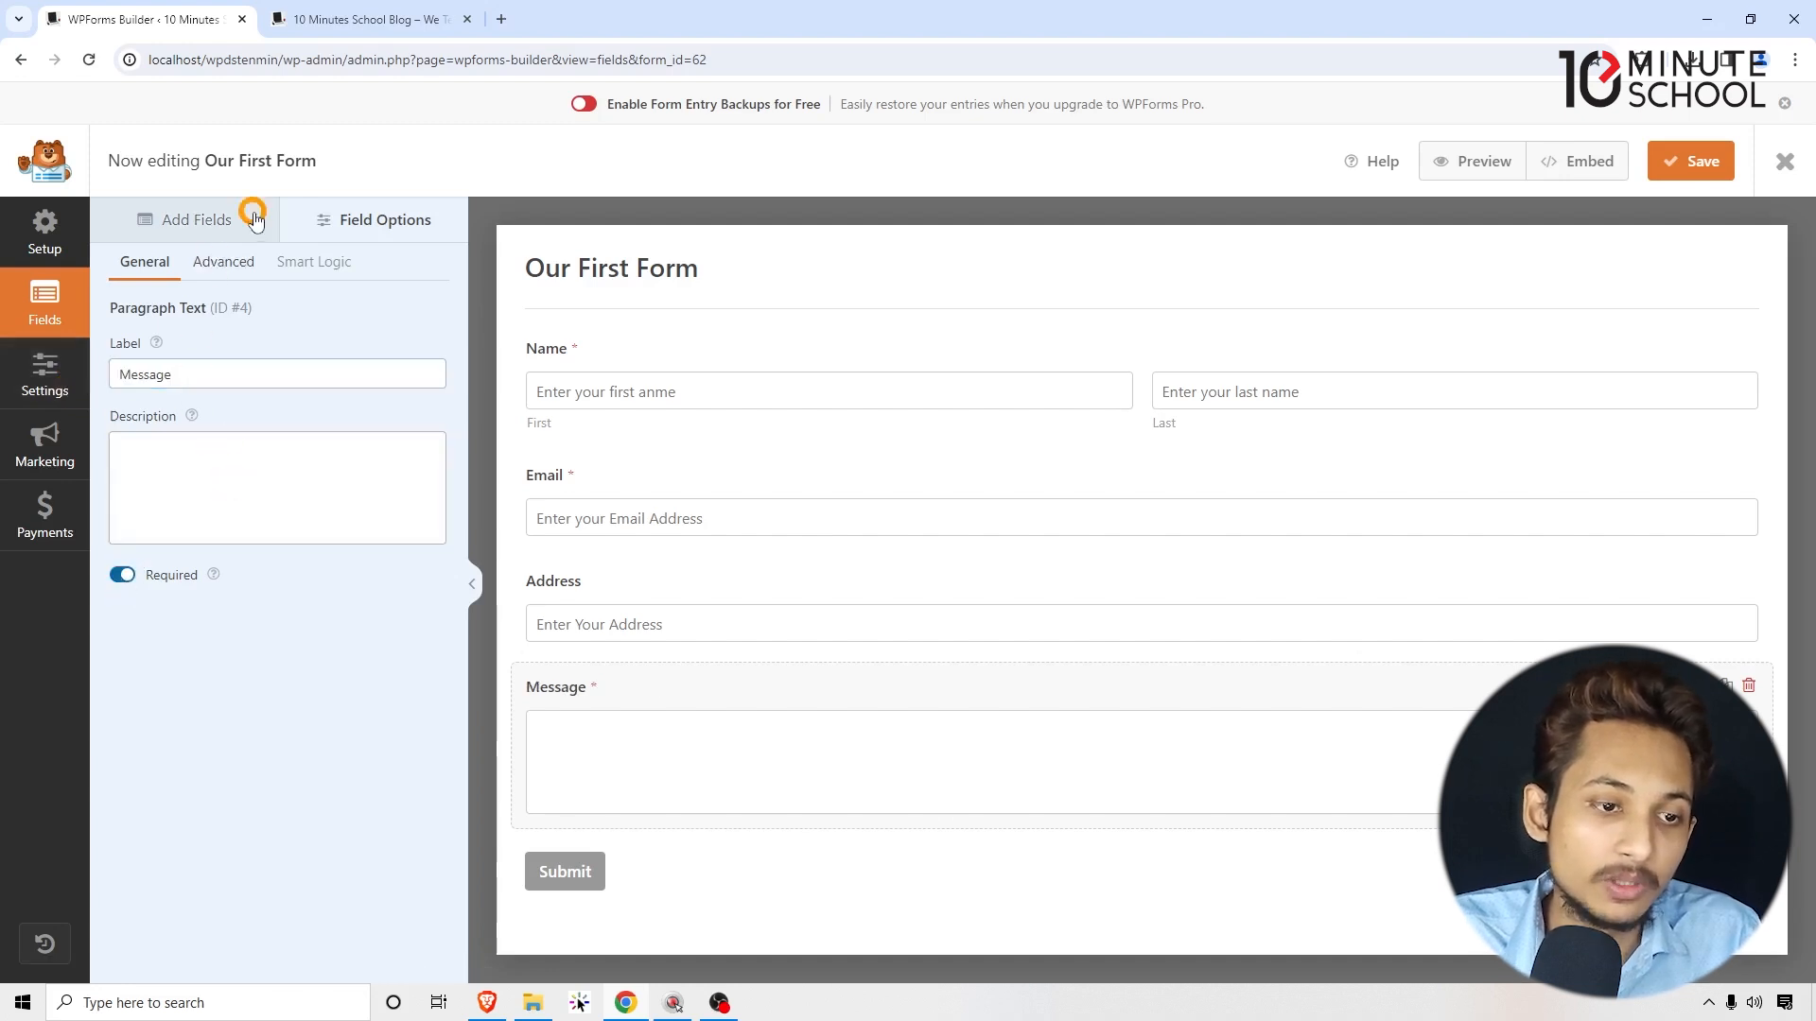
click(232, 259)
click(182, 443)
text(Enter your message here ...)
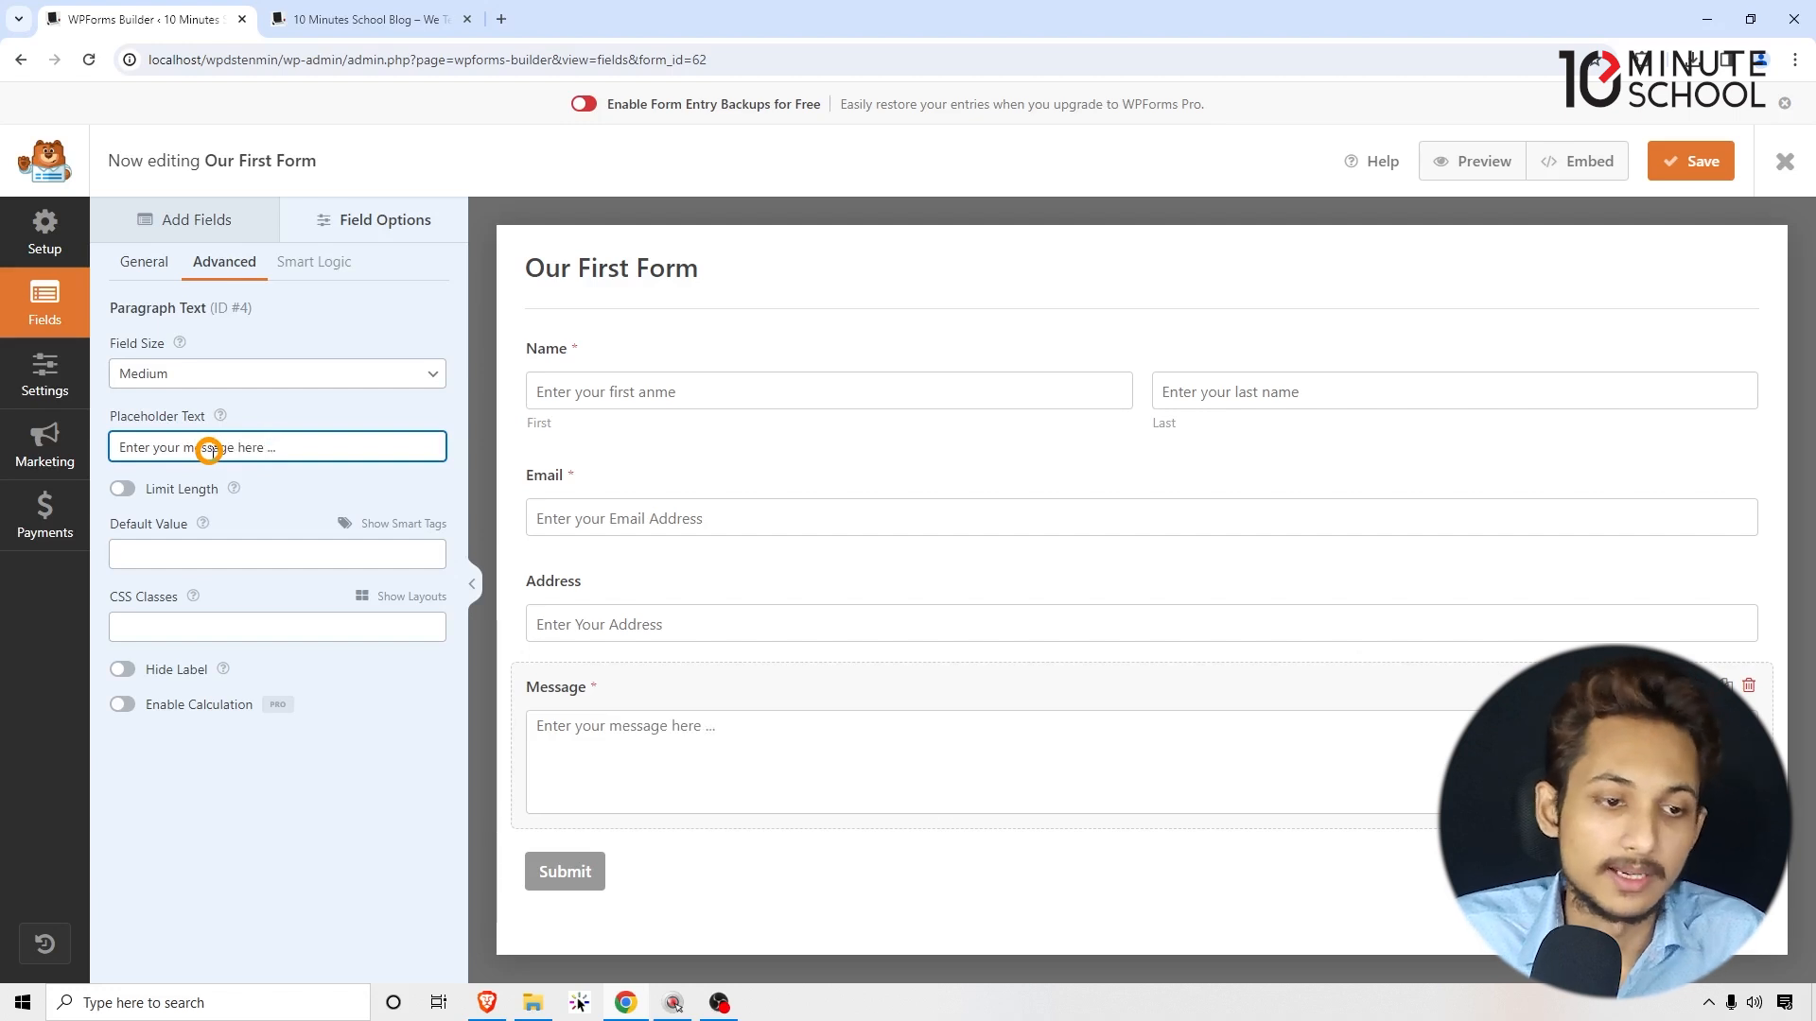
Step: Set the Message field size to Large
click(268, 375)
click(210, 438)
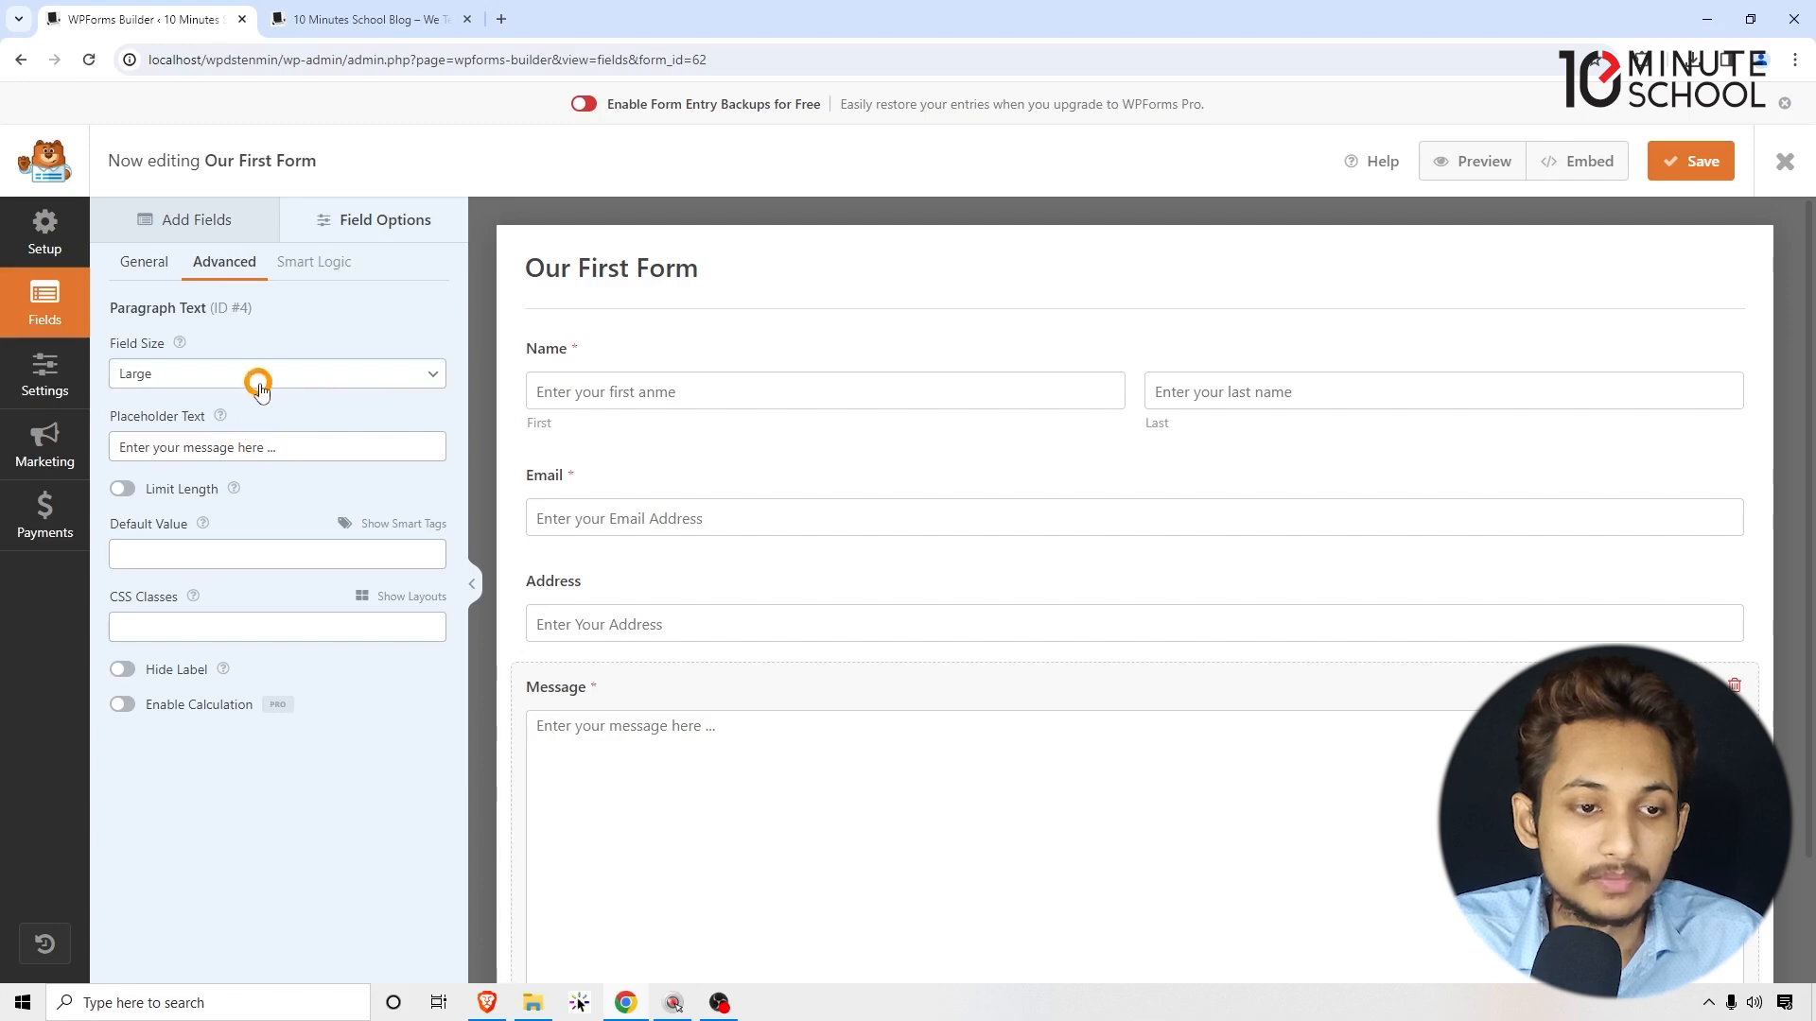
scroll(870, 510, down, 2)
scroll(878, 540, up, 1)
scroll(876, 532, down, 1)
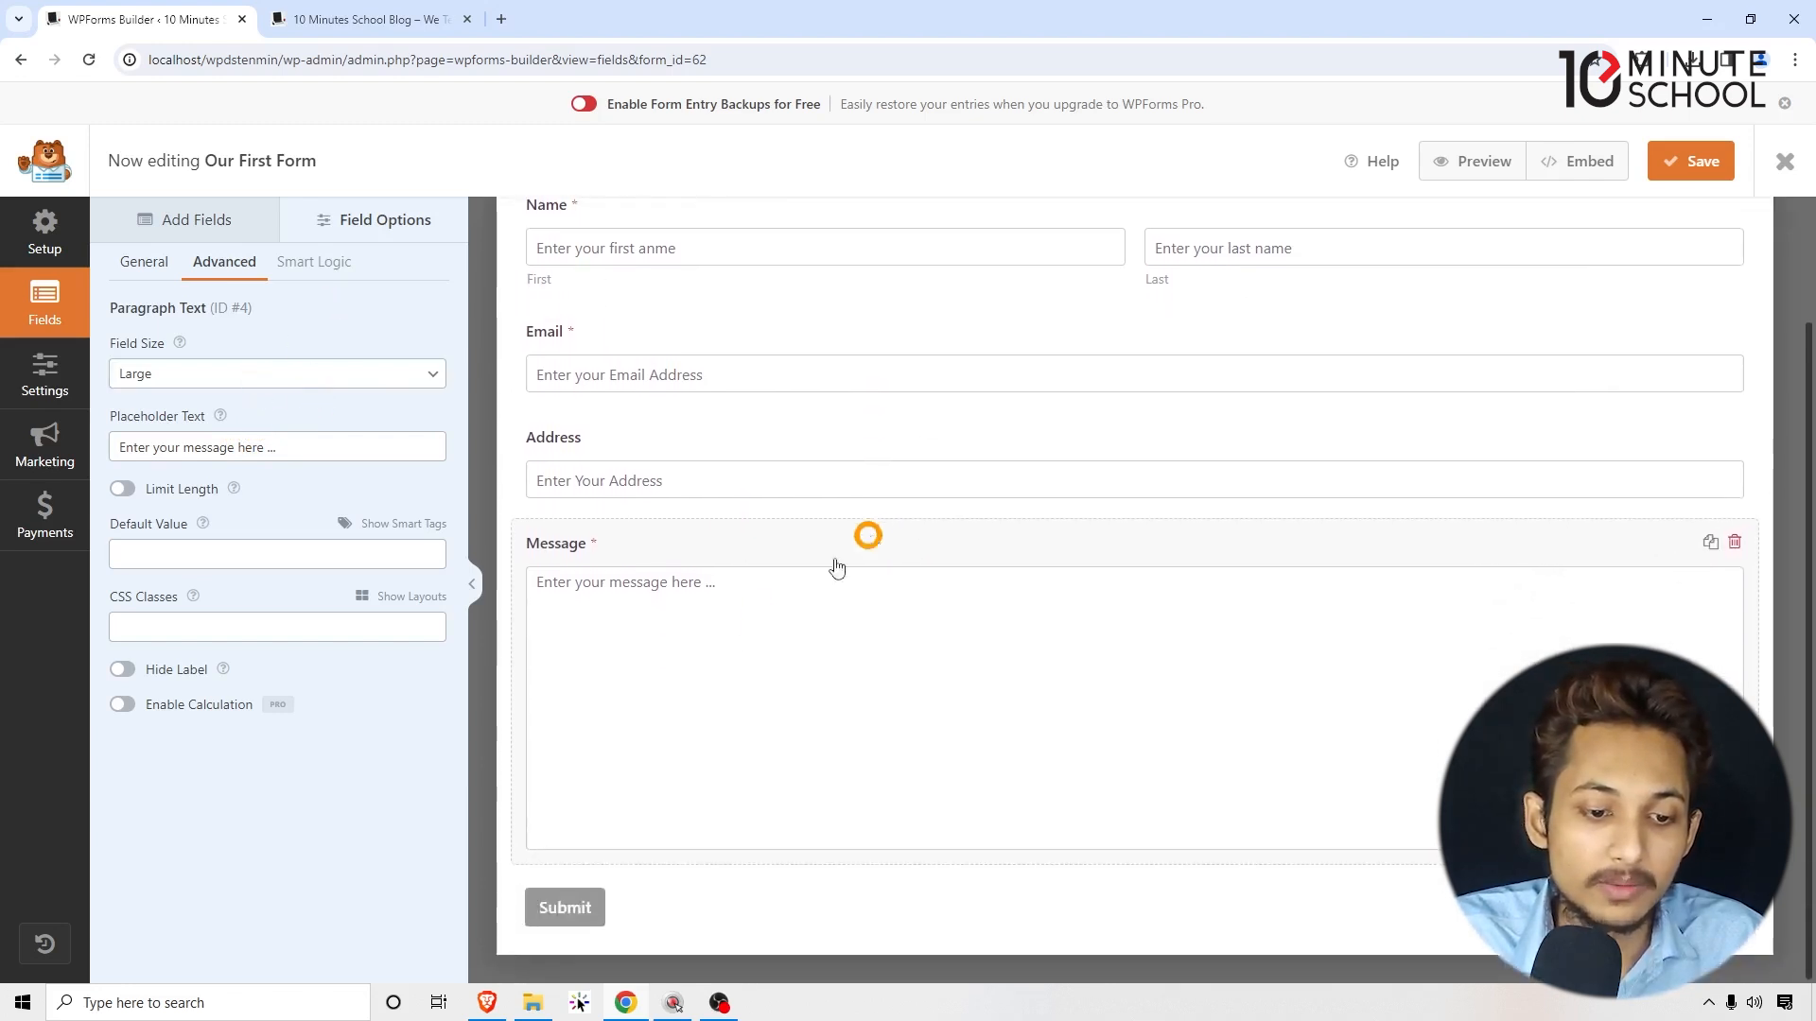
Step: Review the form name and submit button text in Settings > General, then return to Fields
click(66, 387)
drag(672, 382, 518, 378)
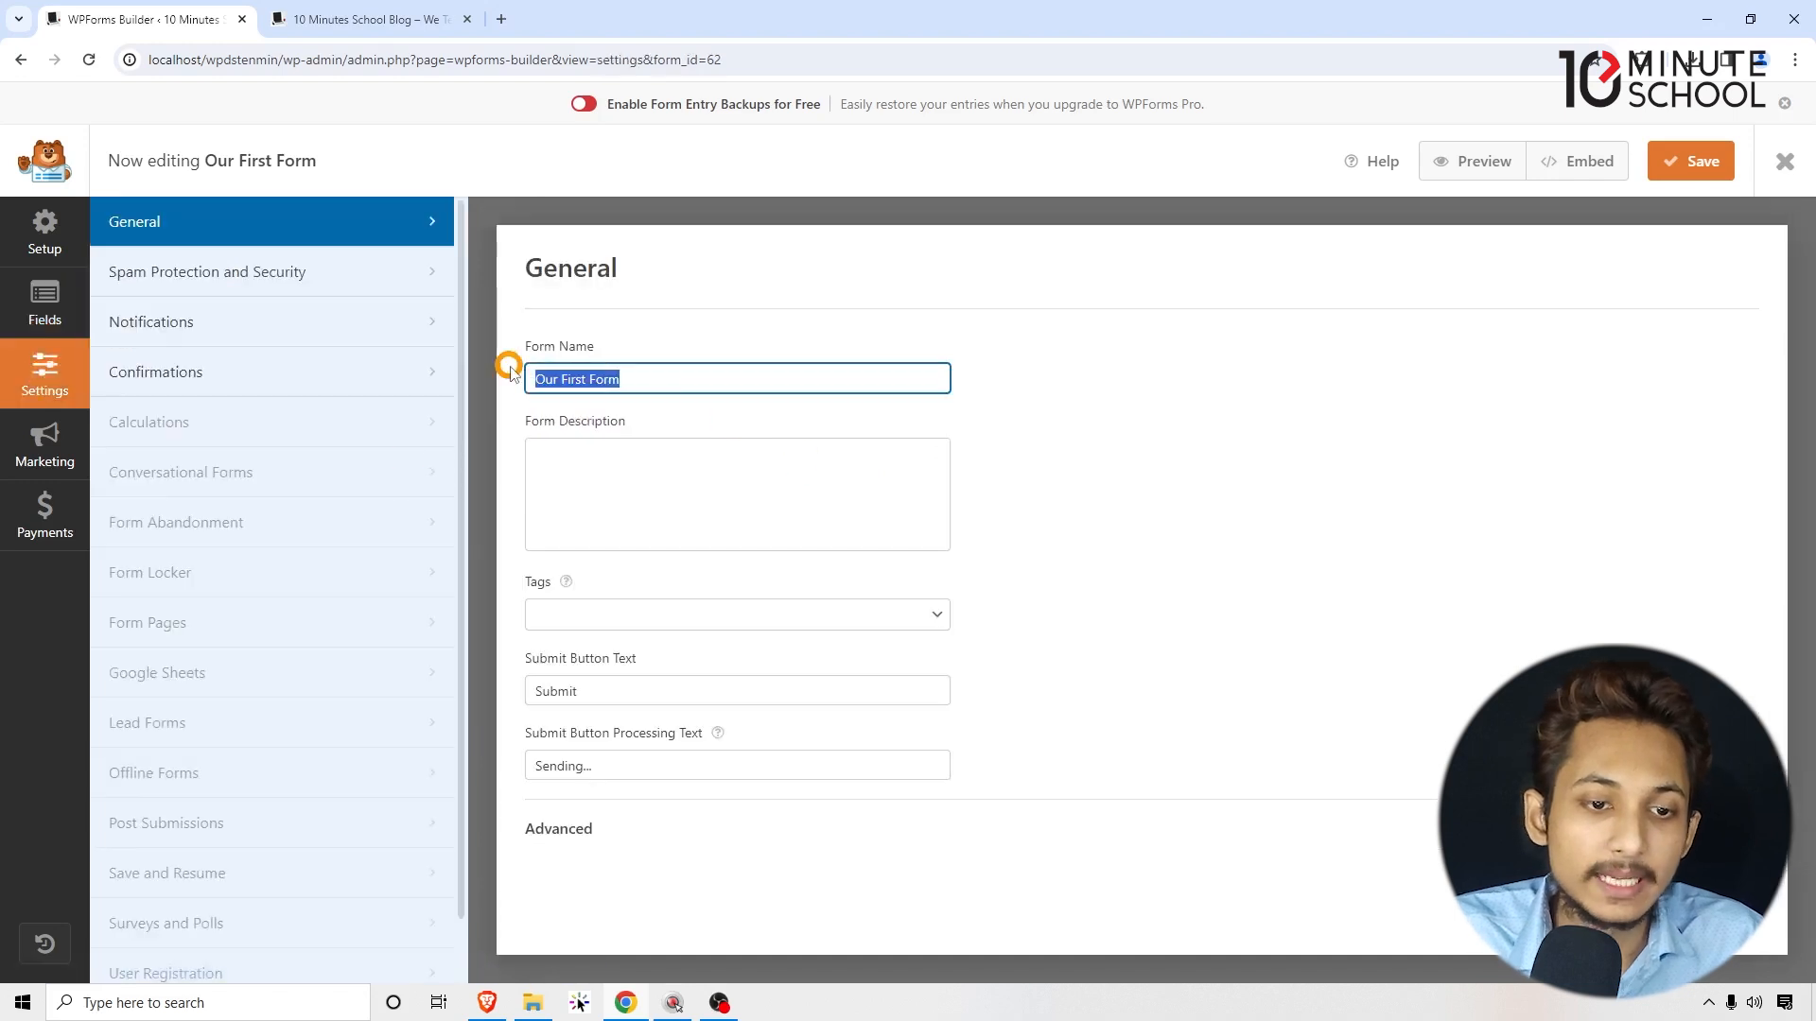
drag(613, 689, 539, 695)
click(52, 313)
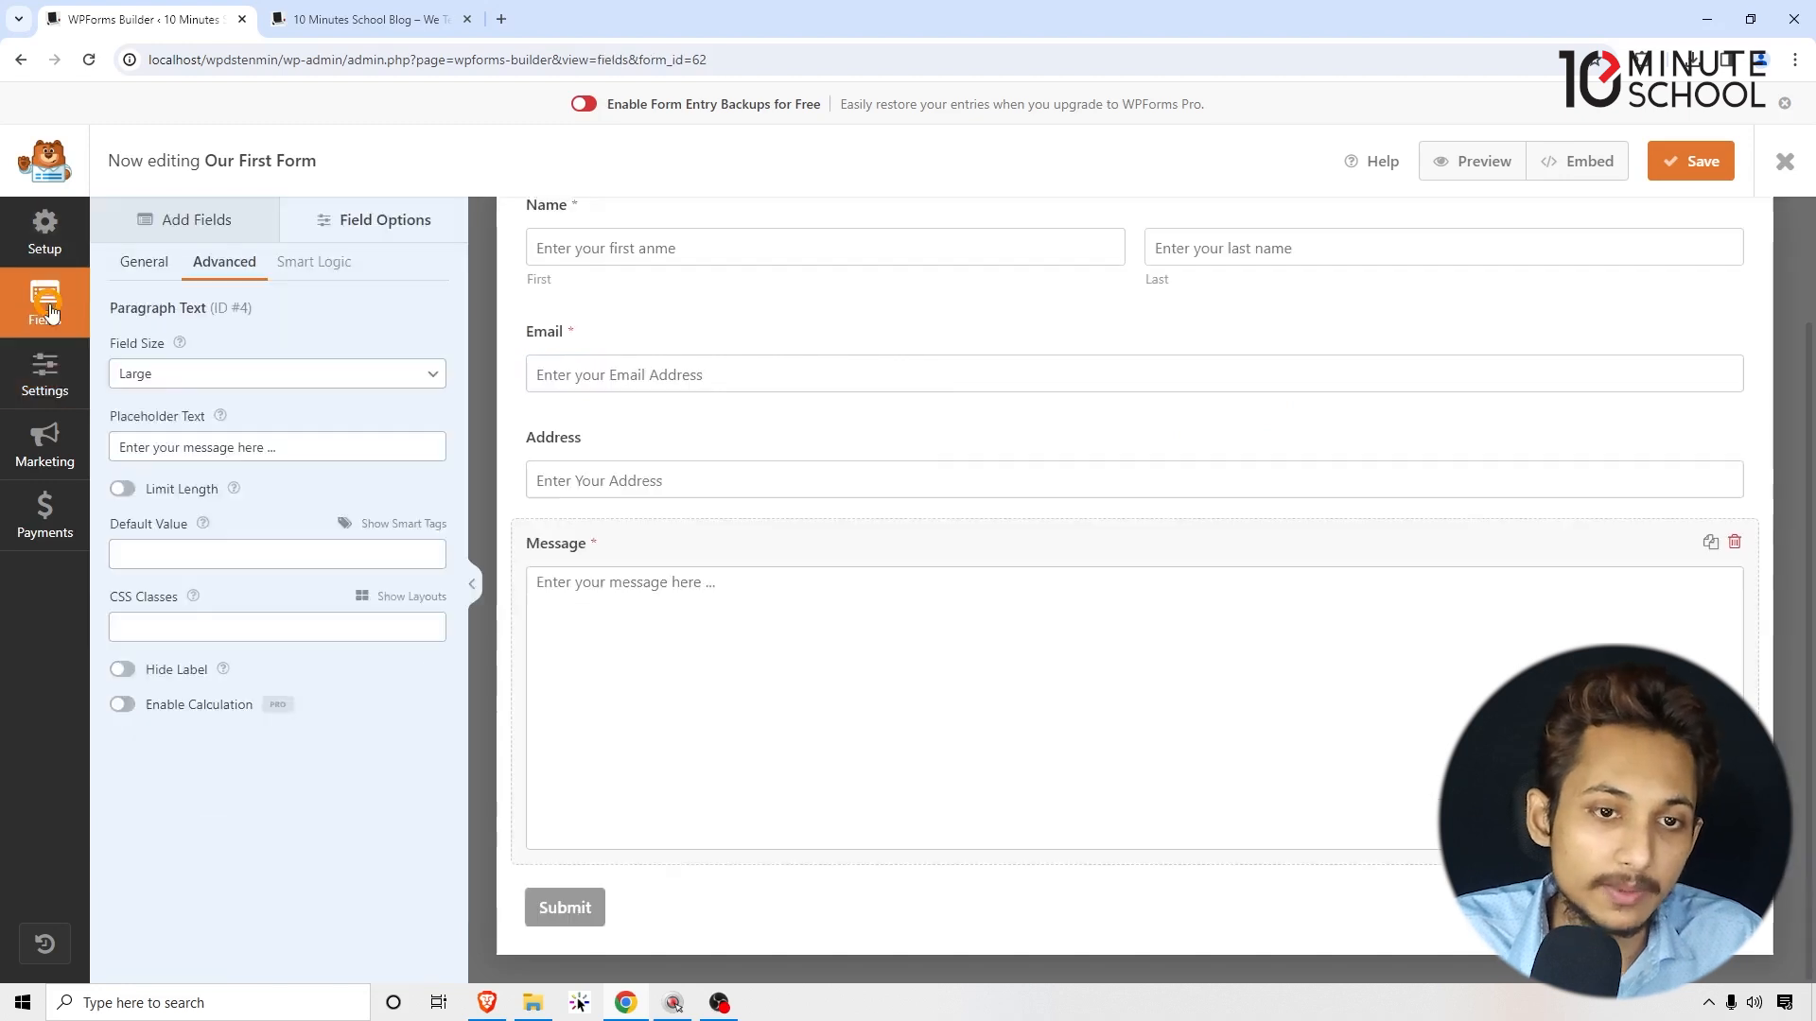
scroll(784, 589, up, 2)
scroll(766, 582, down, 2)
click(683, 785)
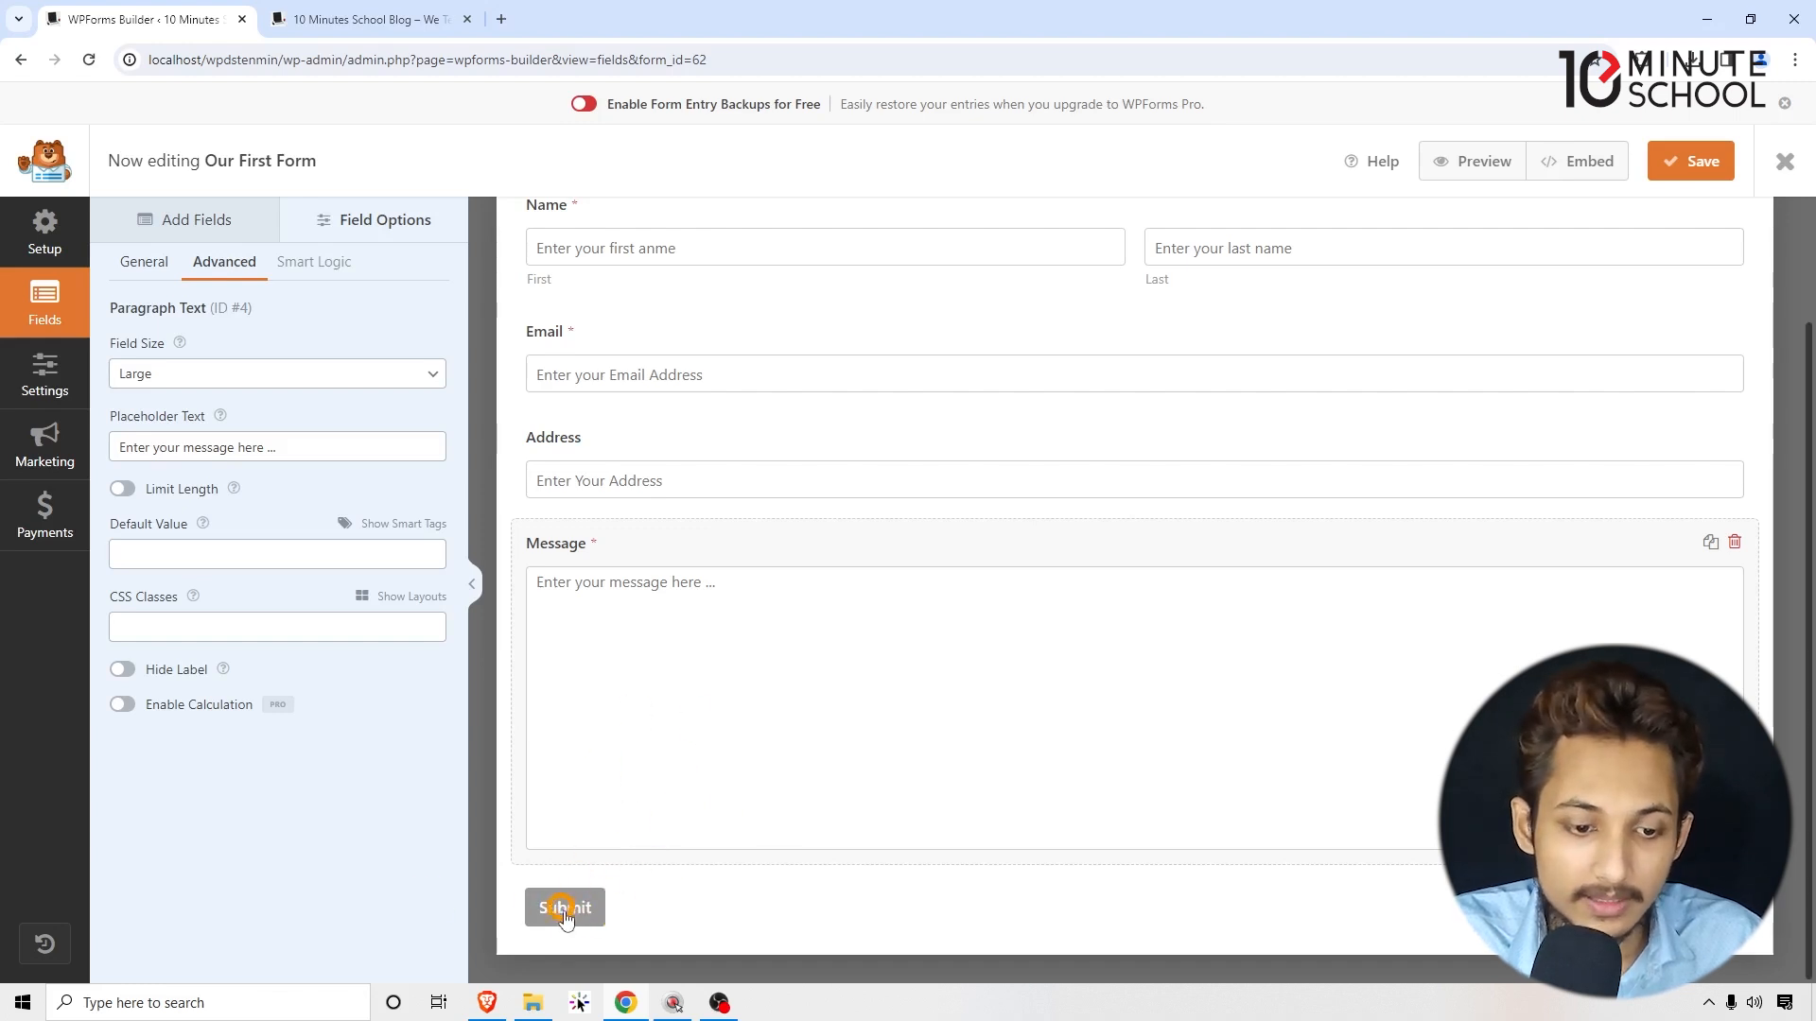
Step: In General settings, set Submit Button Text to 'Send Message', keep processing text 'Sending...', and view Confirmations
click(43, 374)
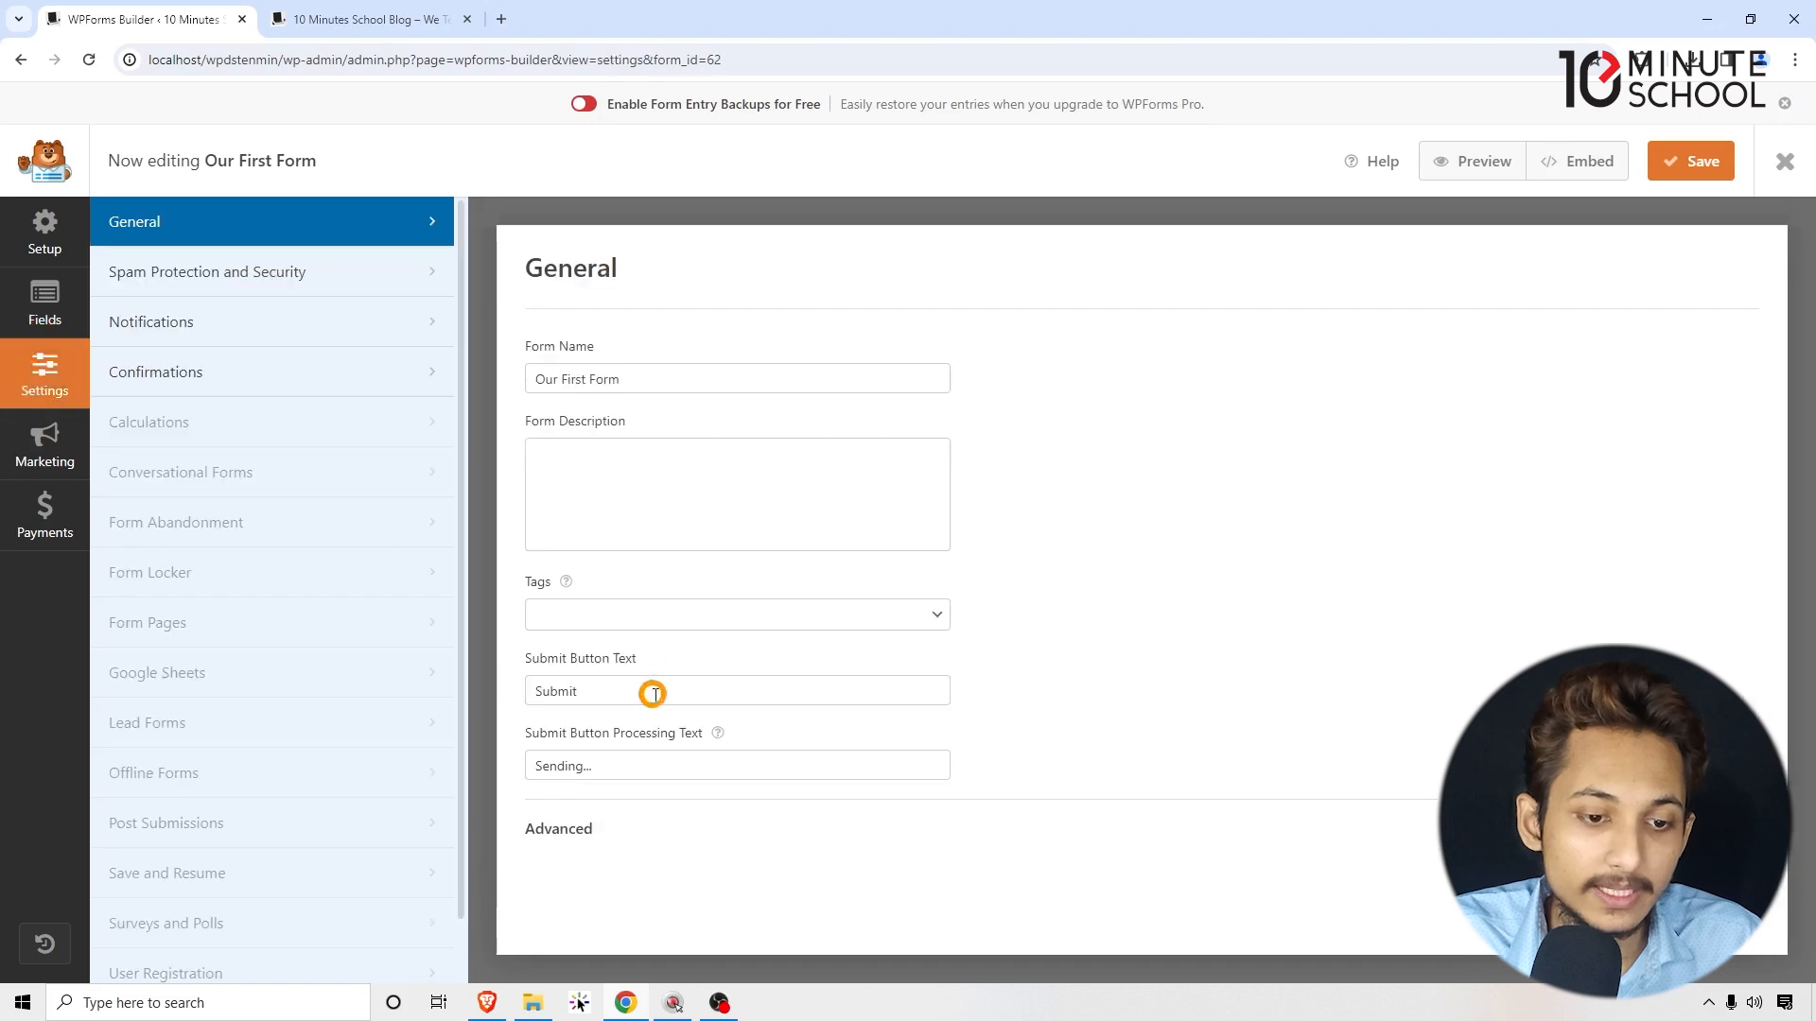
drag(653, 694, 480, 677)
text(Se)
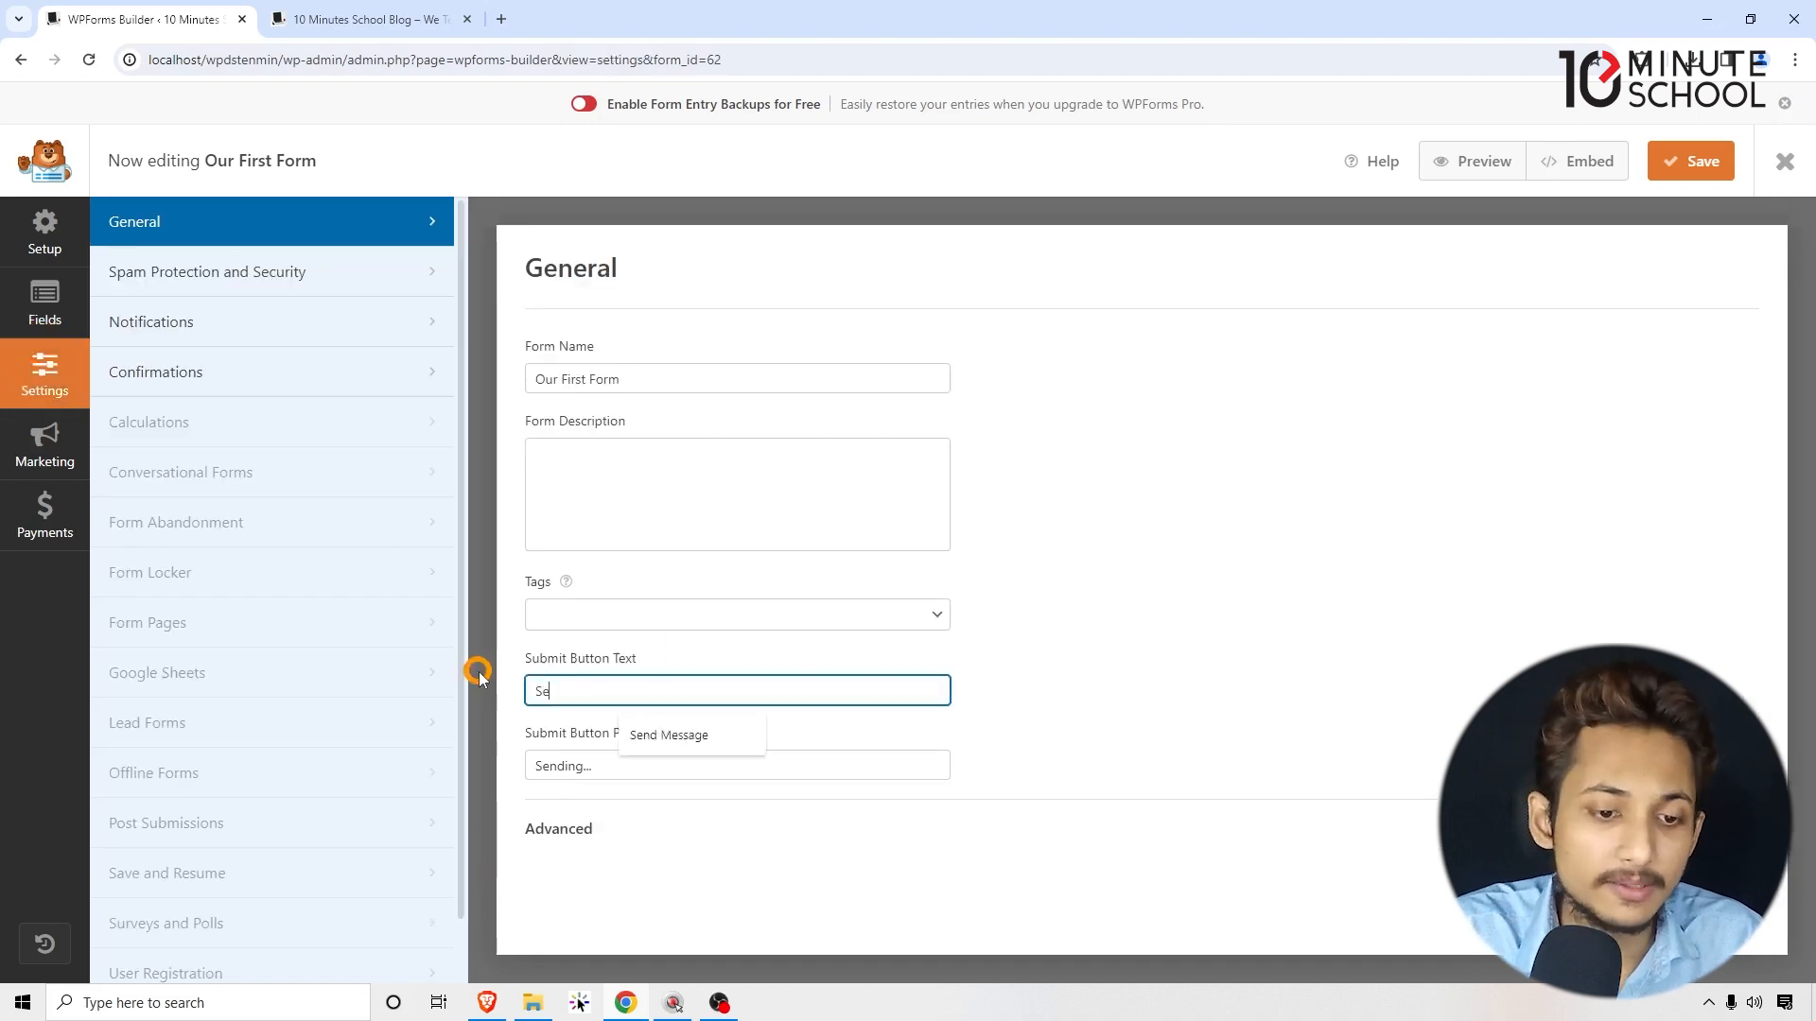
text(nd Message)
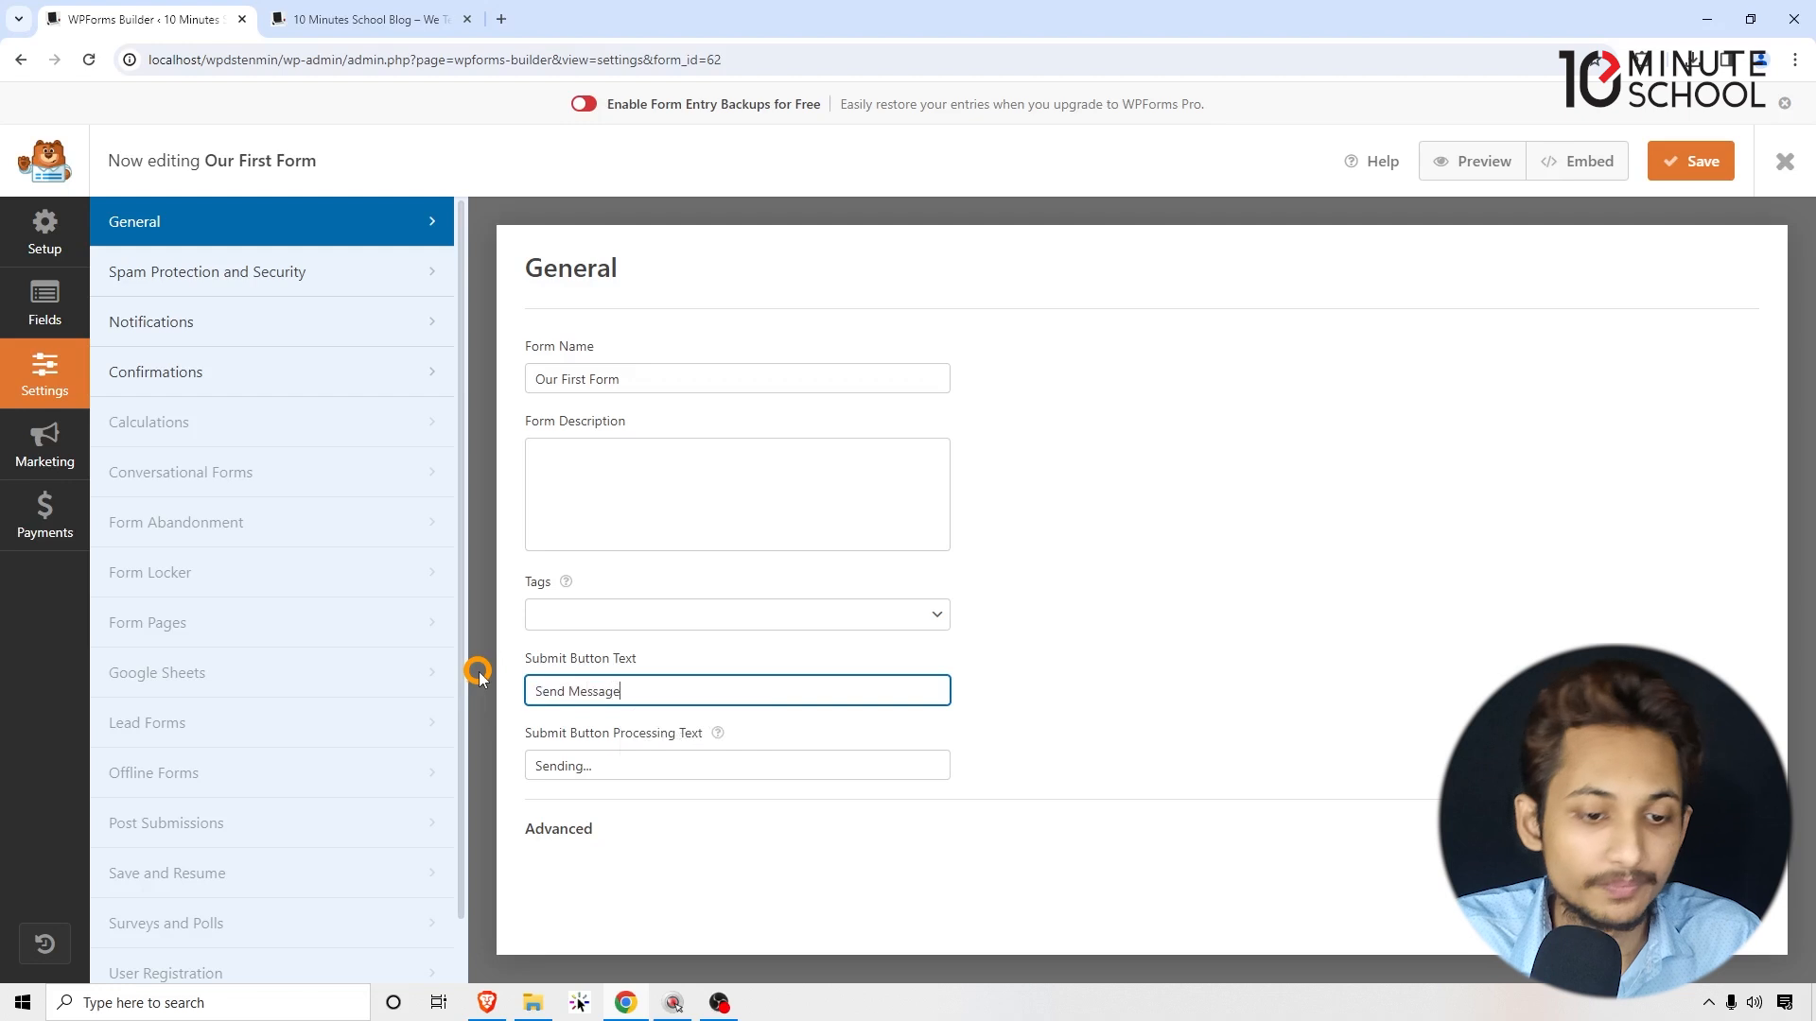
click(574, 747)
drag(591, 765, 481, 760)
click(625, 755)
click(1259, 722)
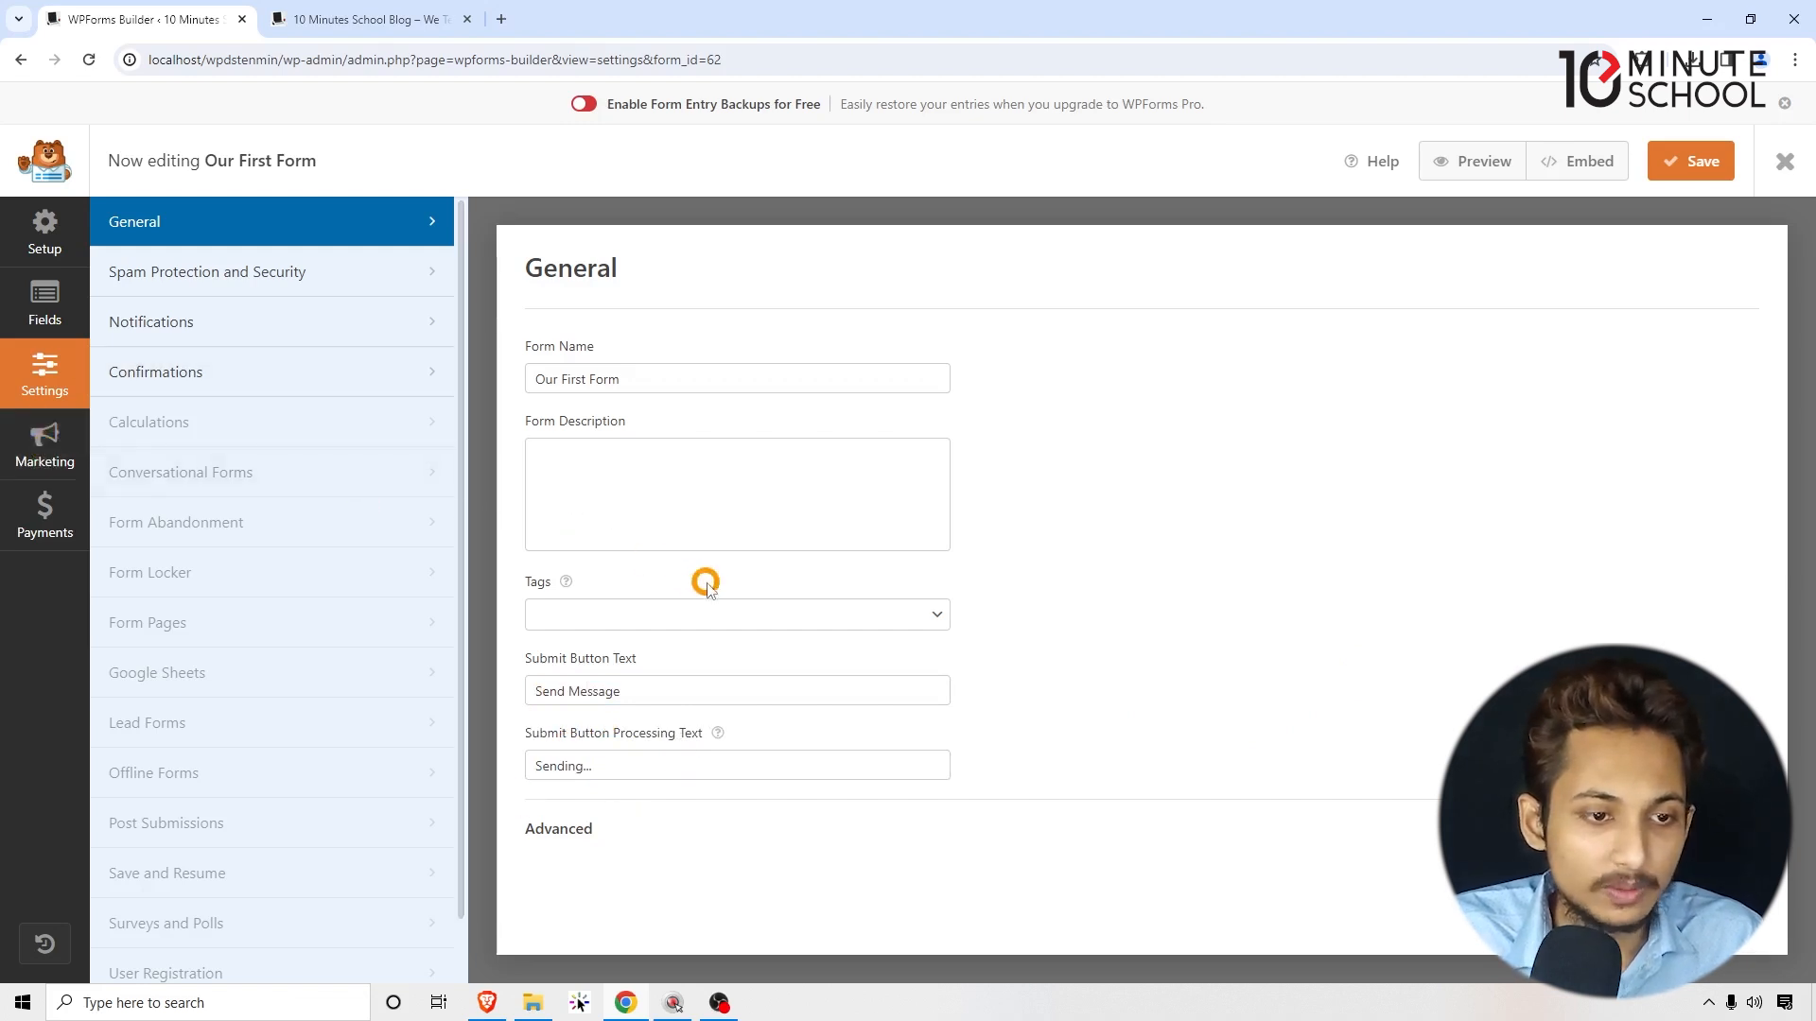
click(232, 378)
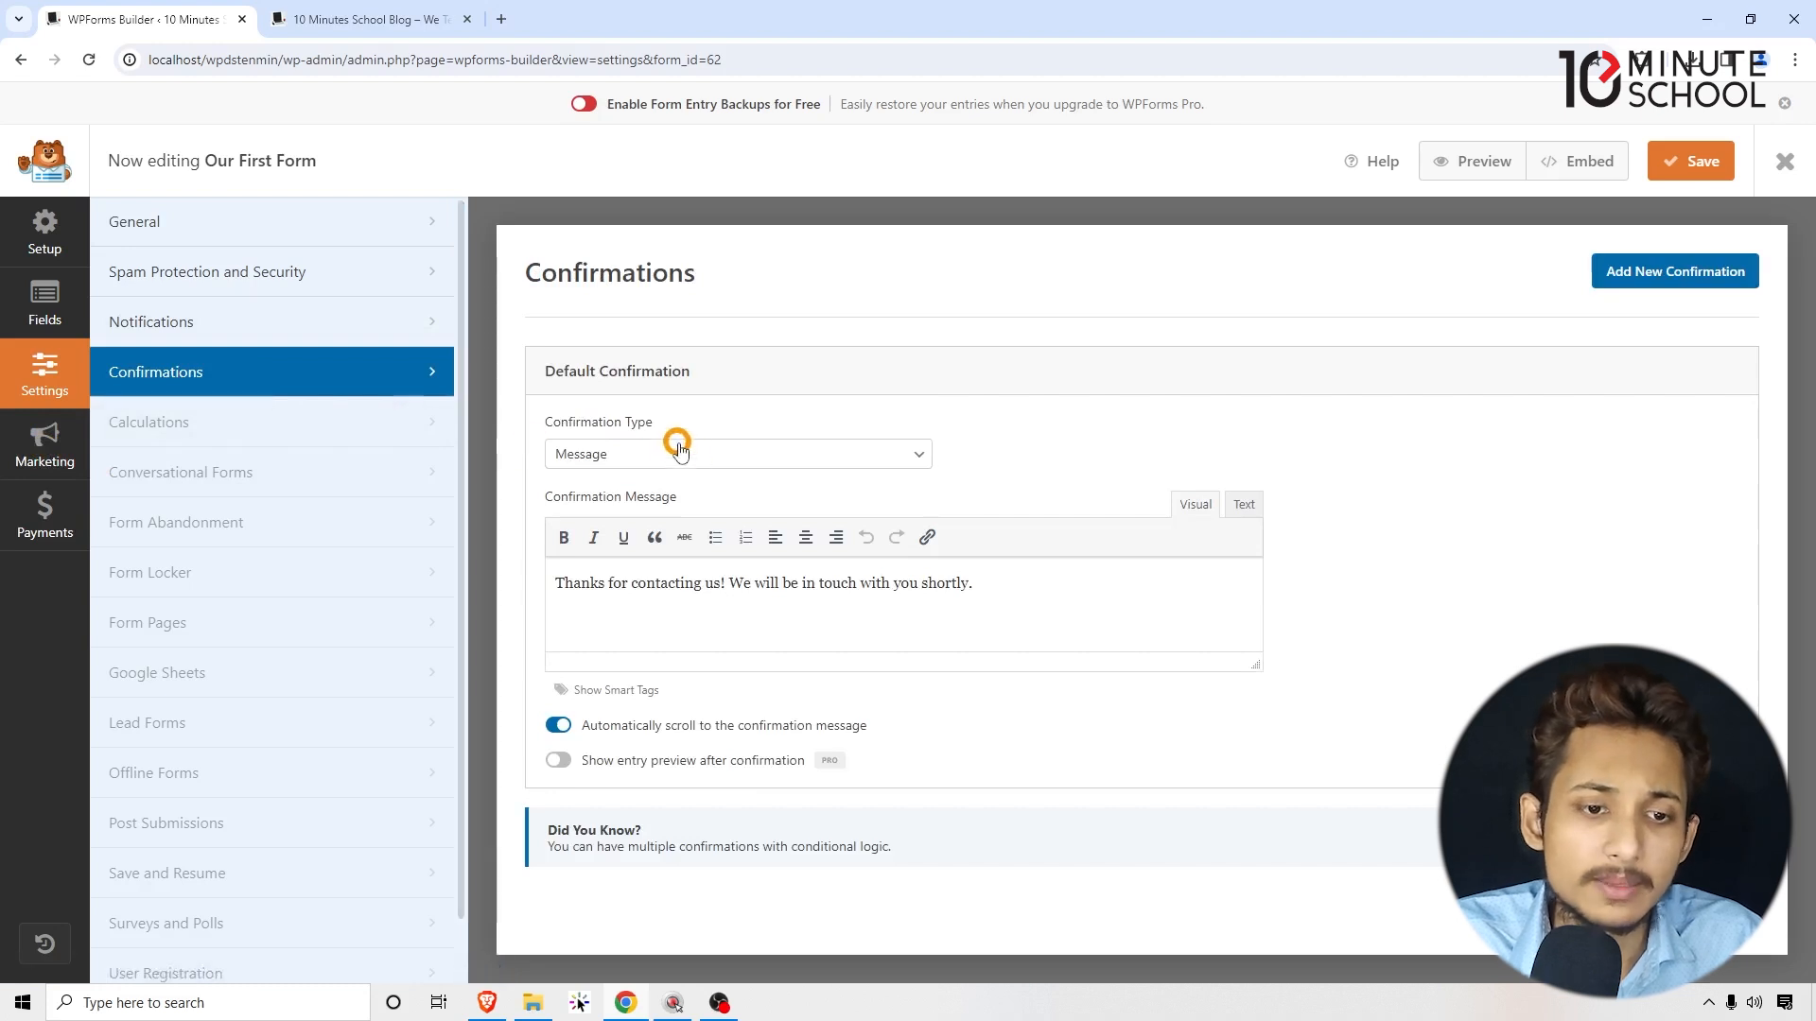
Step: Keep Confirmation Type as Message with 'Thanks for contacting us! We will be in touch with you shortly.'
drag(662, 426, 560, 422)
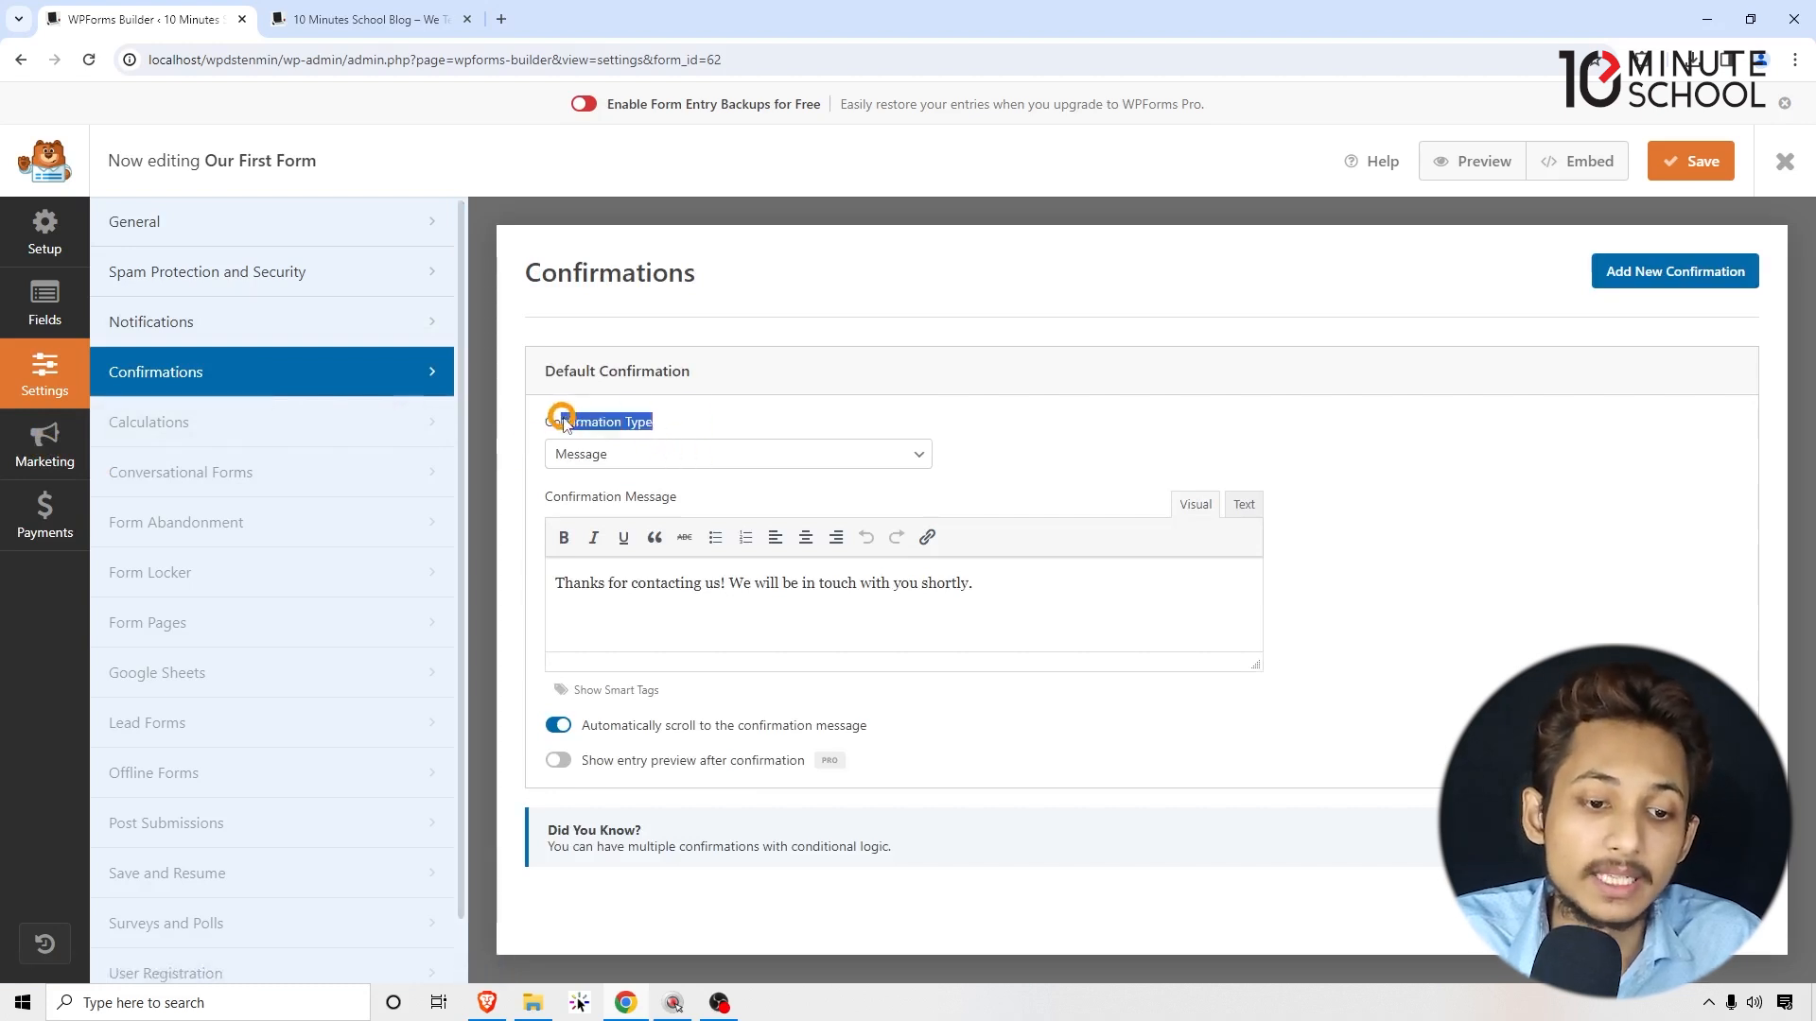
drag(1052, 593, 600, 596)
click(599, 593)
drag(709, 587, 917, 587)
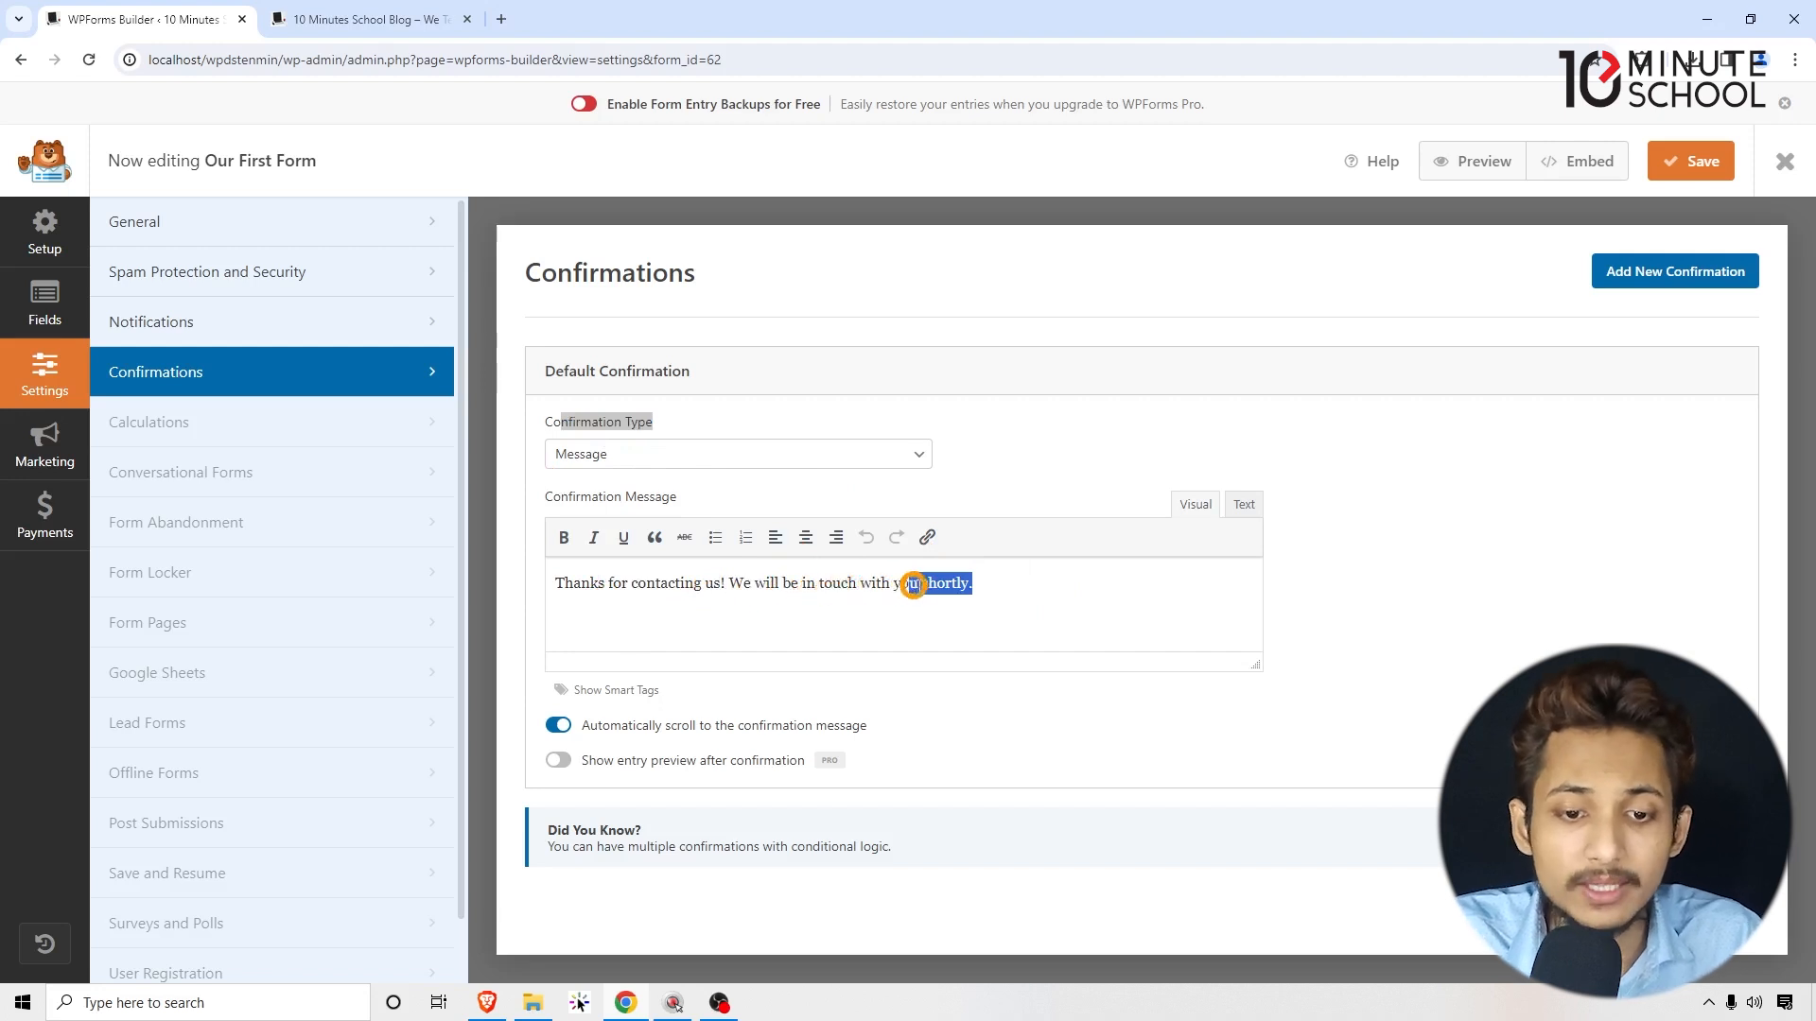
click(1456, 613)
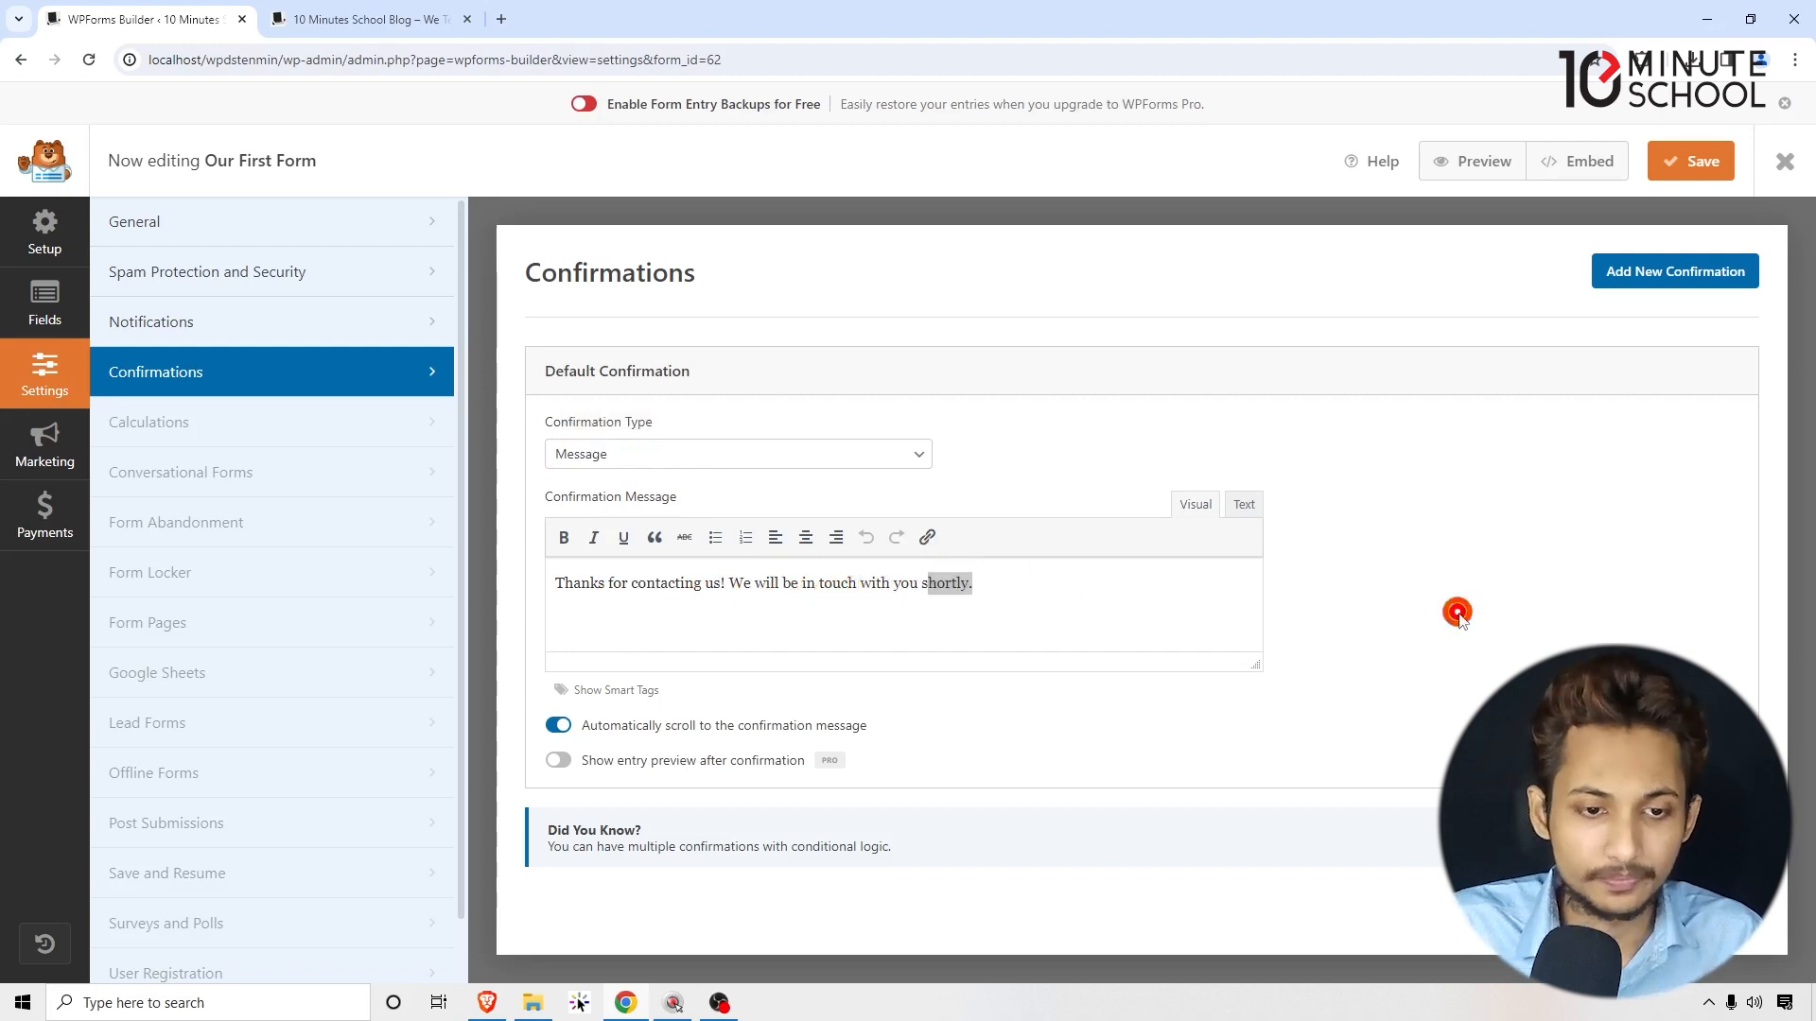
click(220, 323)
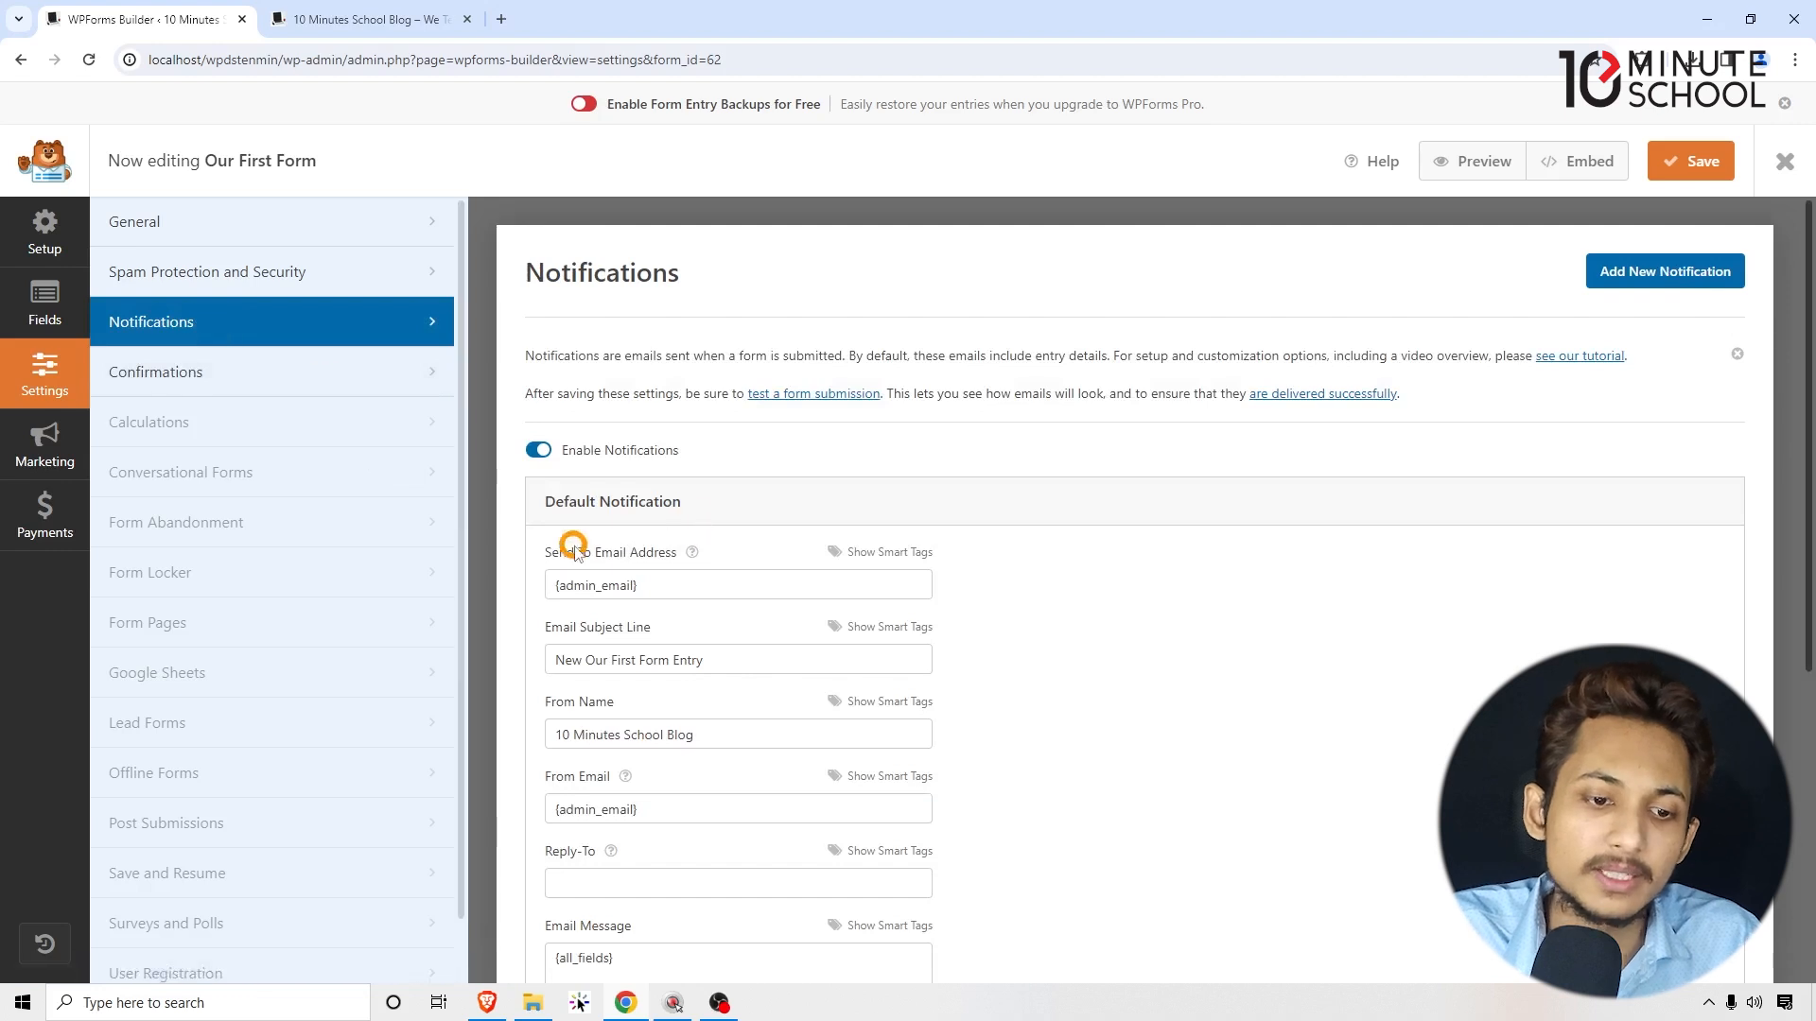
Step: Review the Default Notification fields, including From Email, then go back to the Fields editor
scroll(534, 435, down, 1)
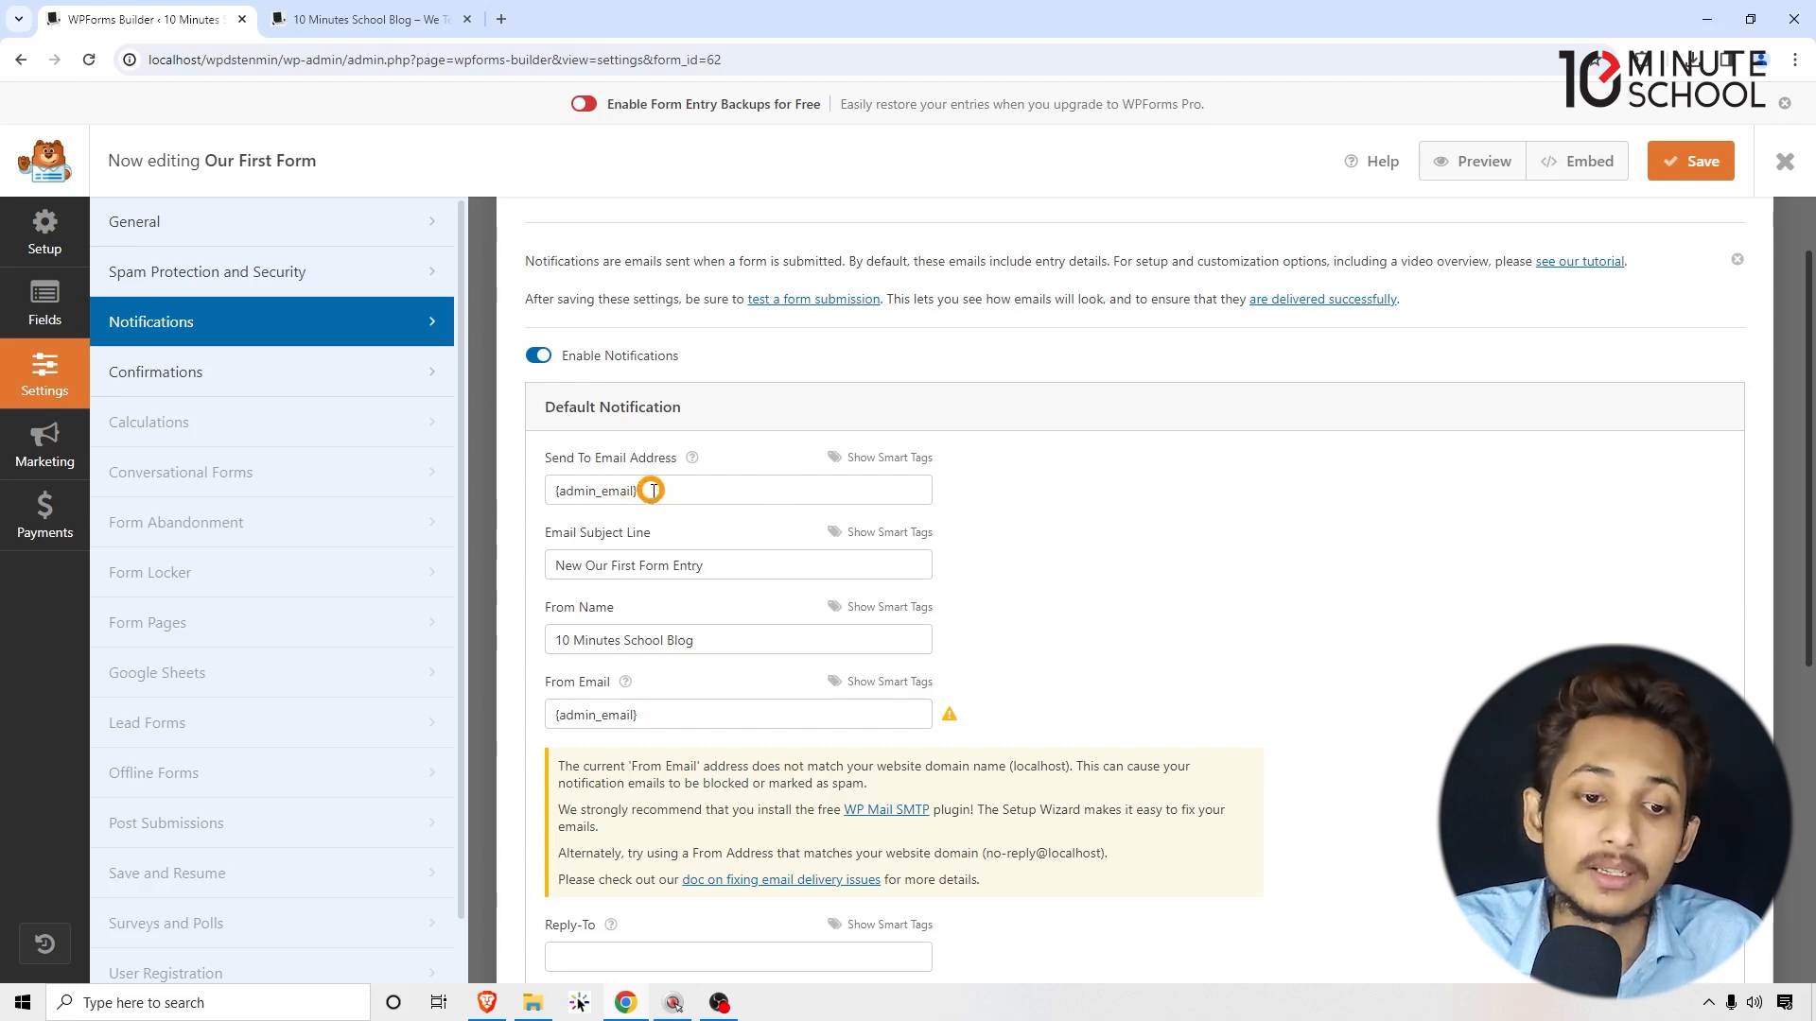
scroll(1168, 560, up, 1)
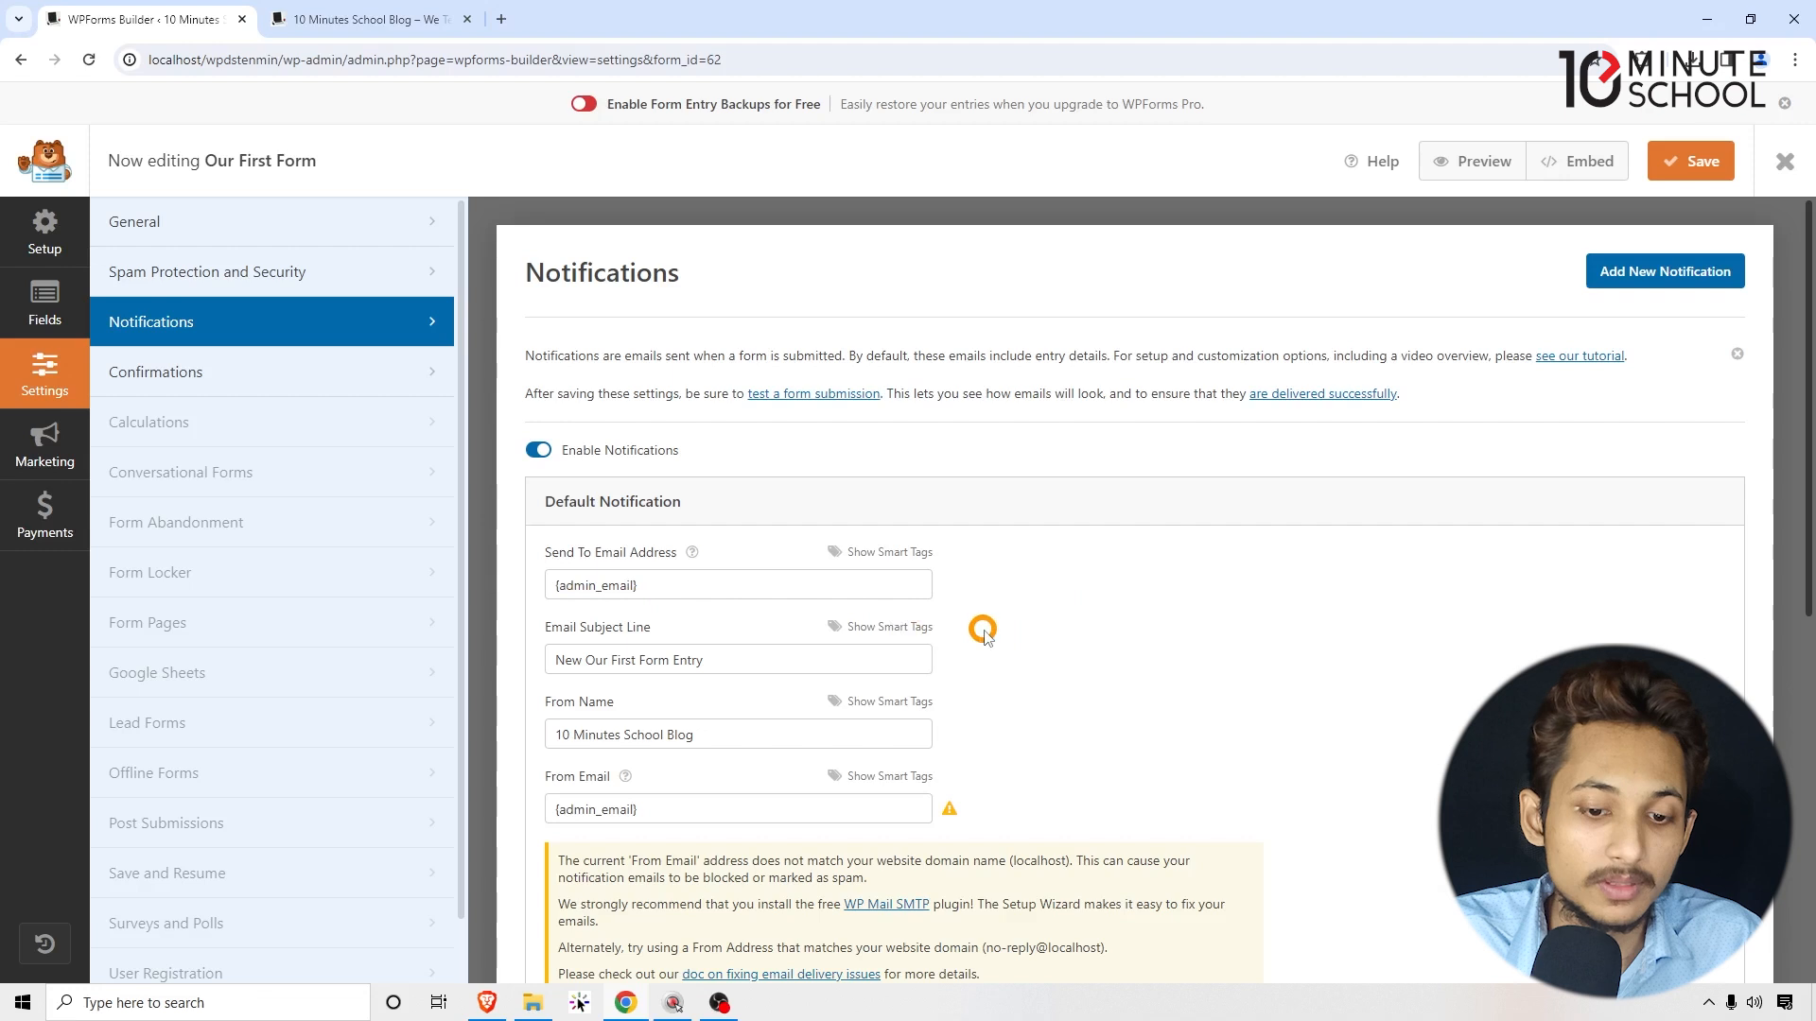
drag(552, 777, 585, 777)
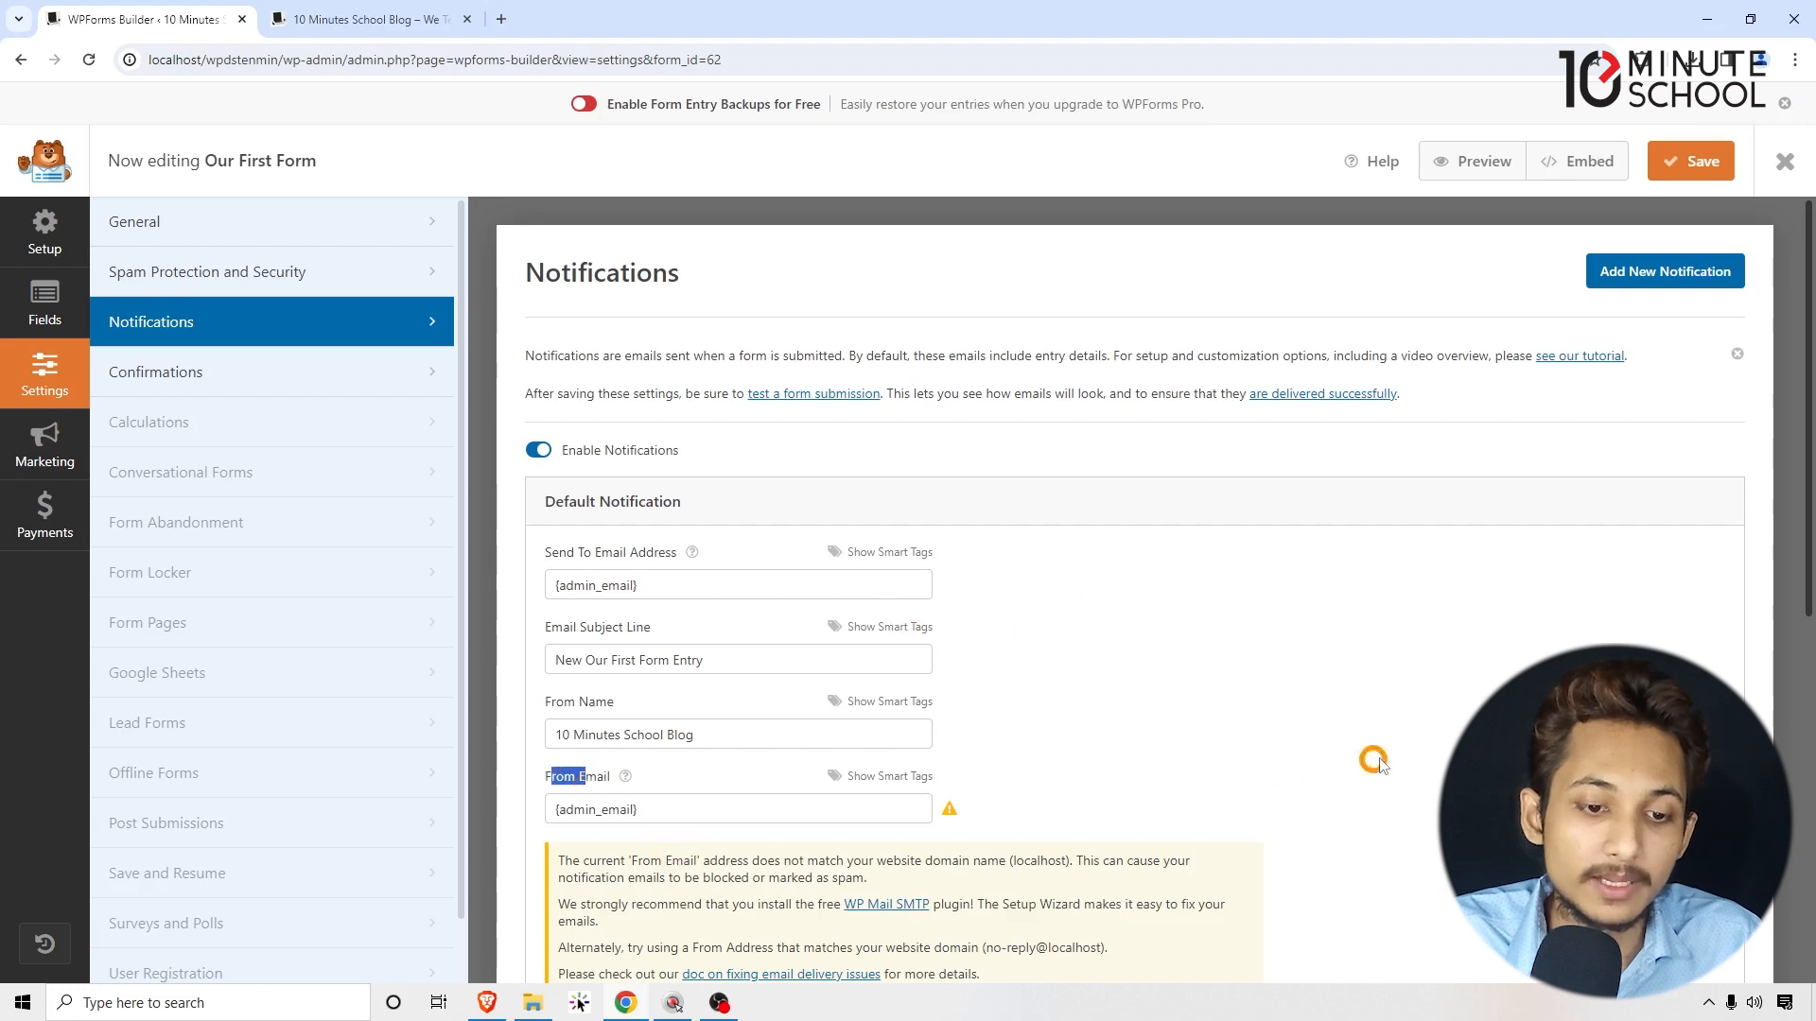
click(31, 312)
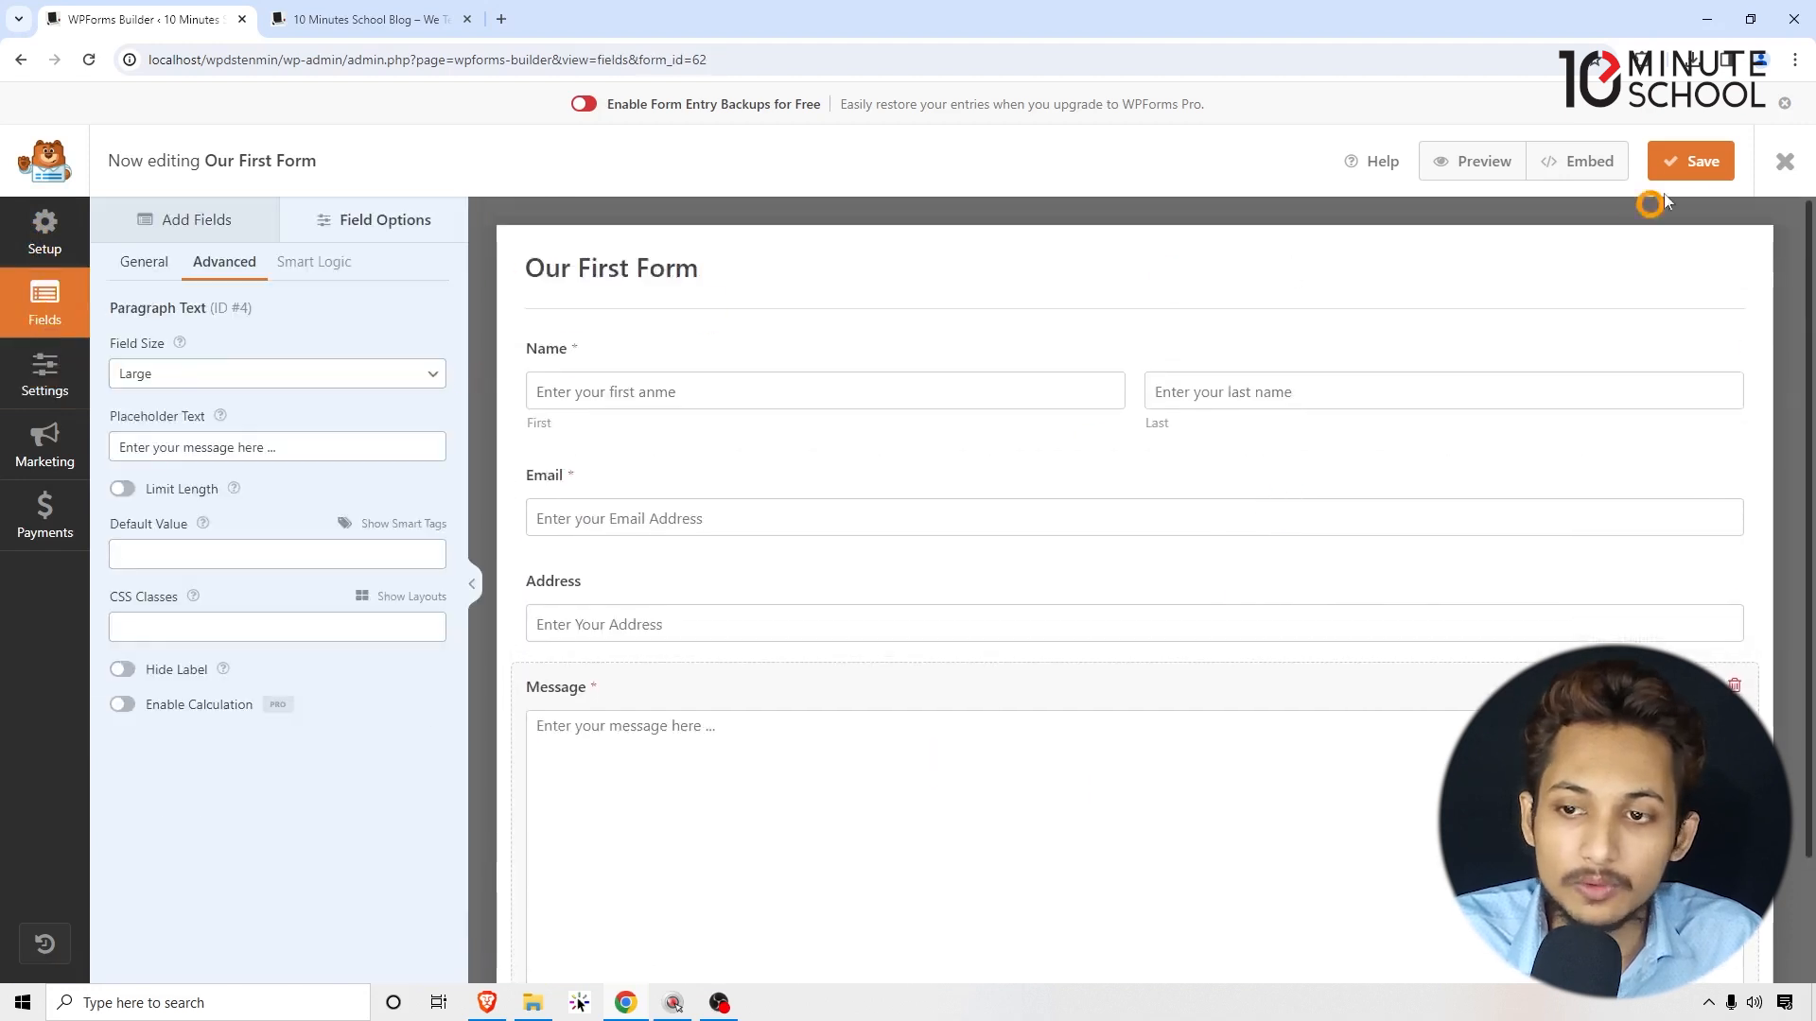
Step: Save Our First Form, then open and dismiss the Embed in a Page dialog without embedding
click(1687, 167)
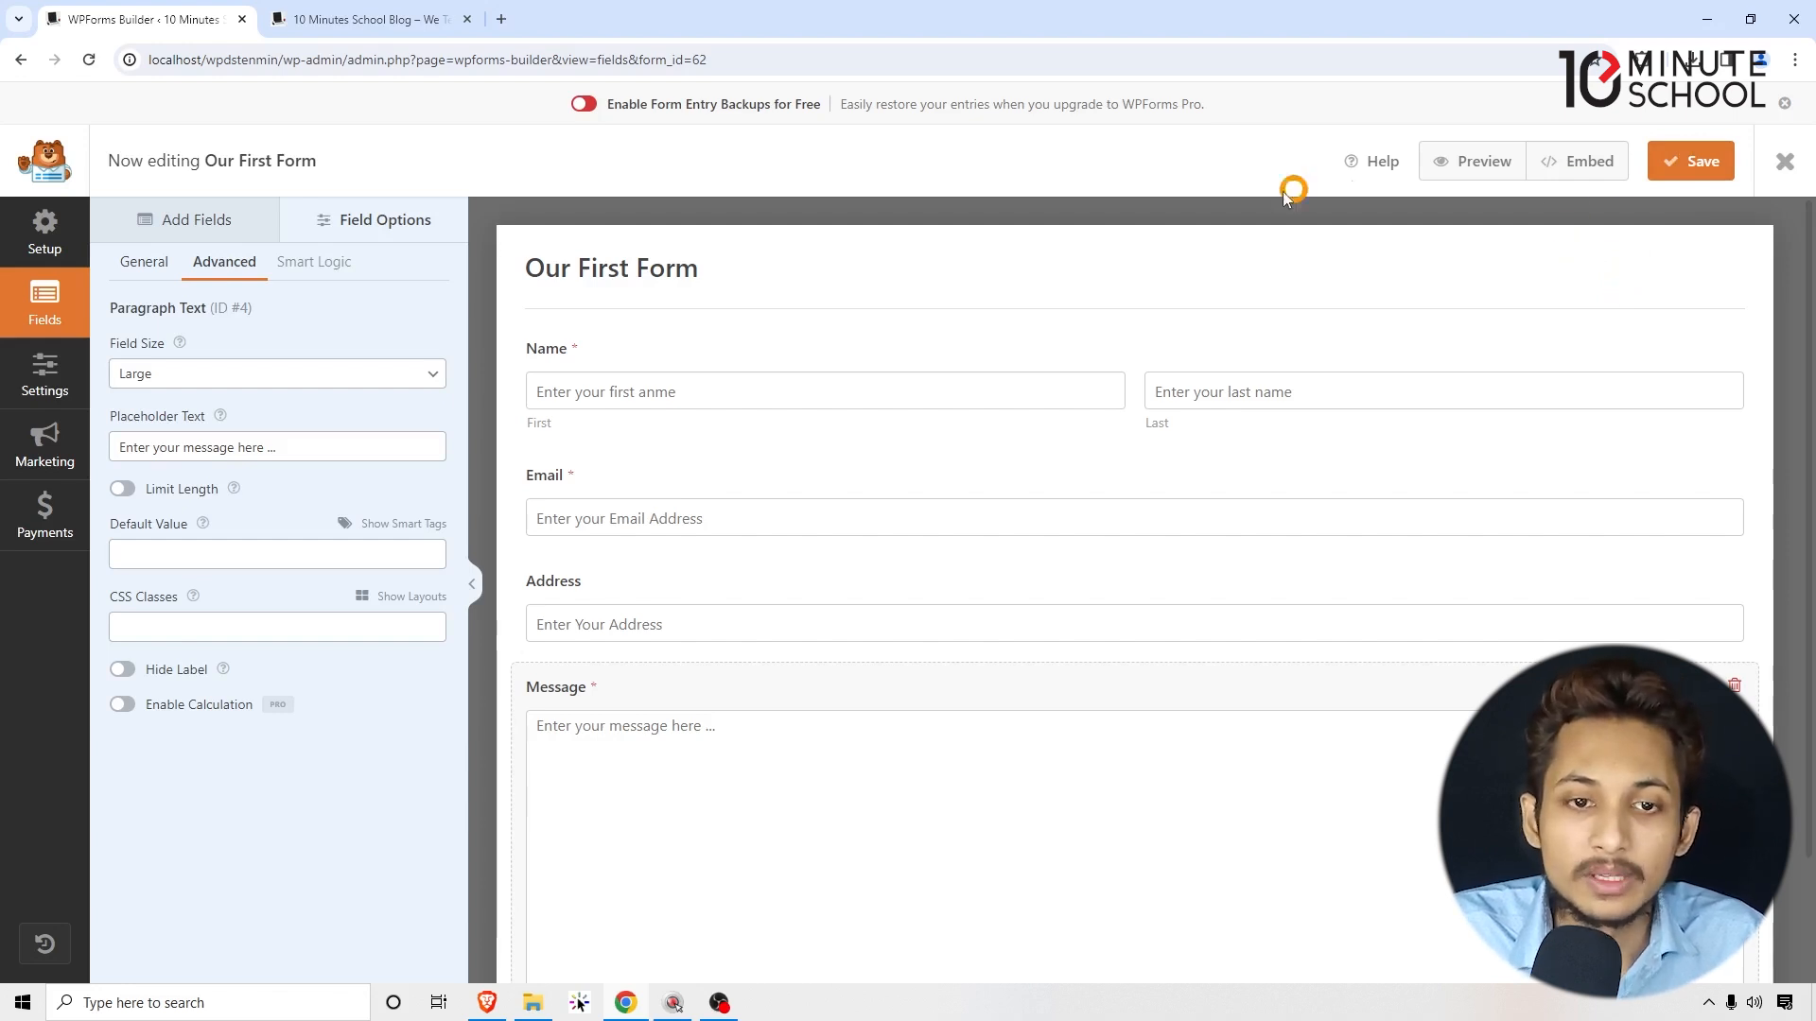
click(1578, 165)
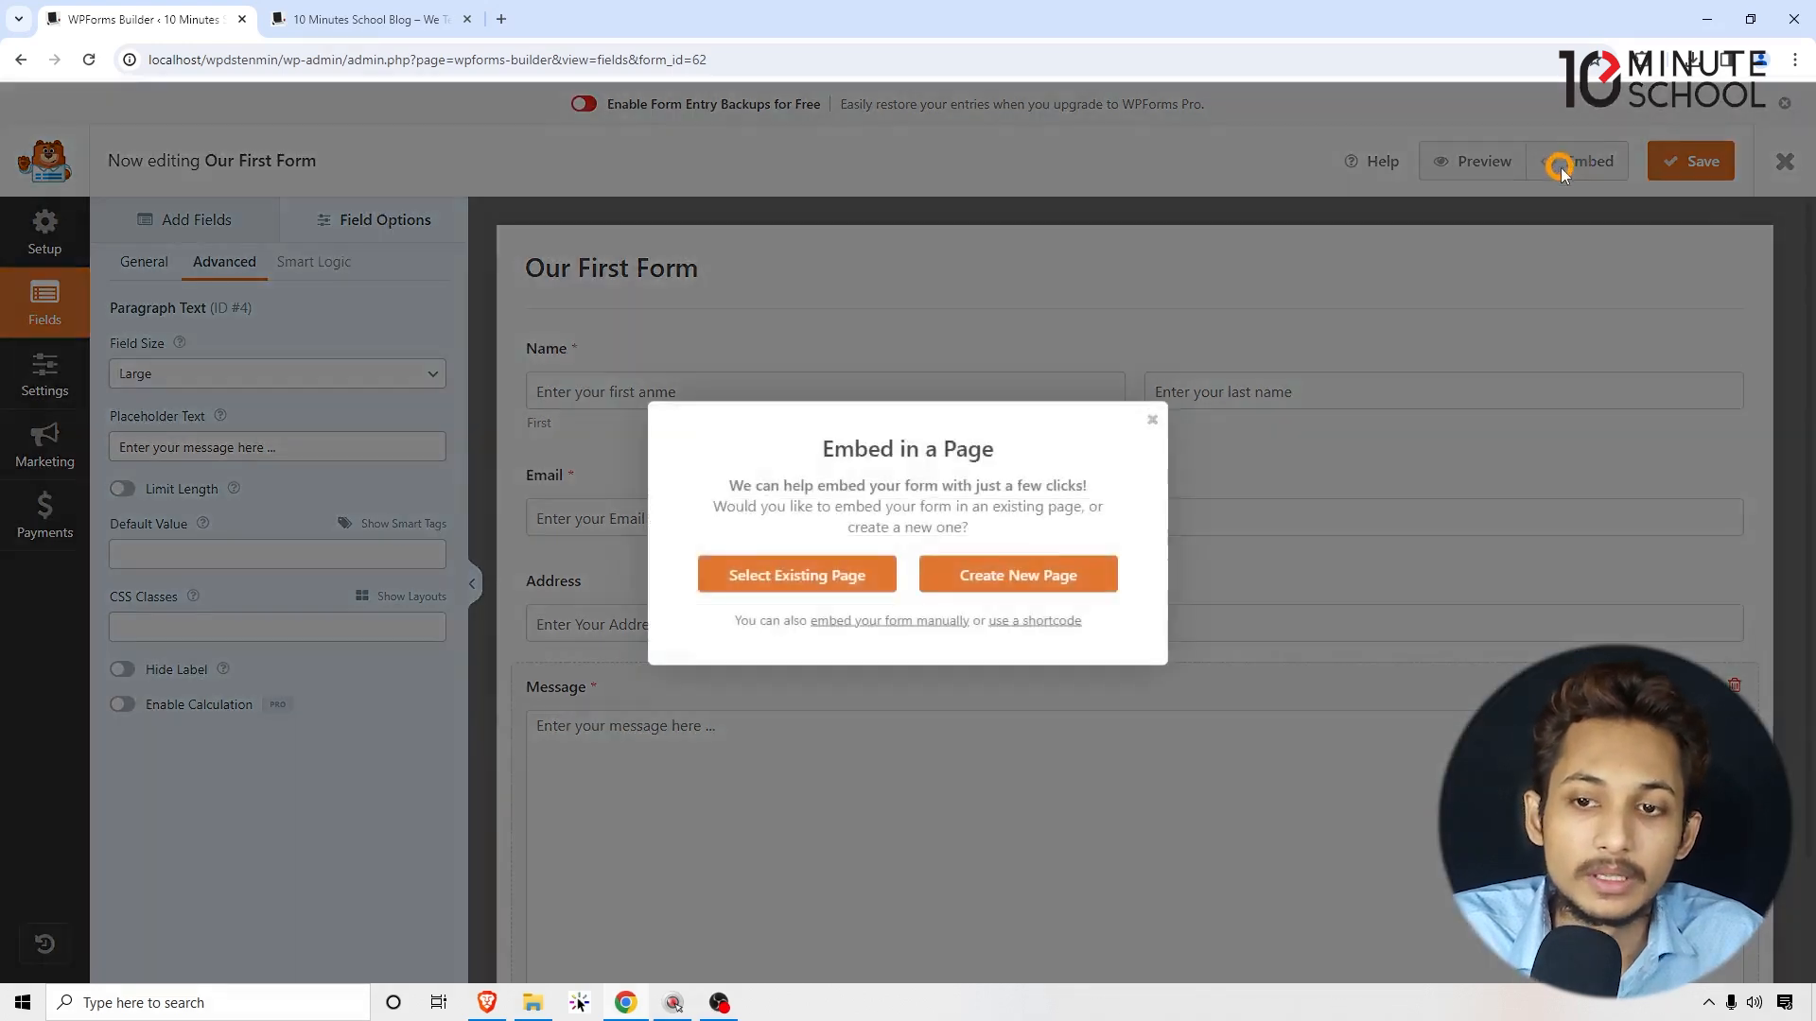
triple_click(1147, 422)
click(1151, 419)
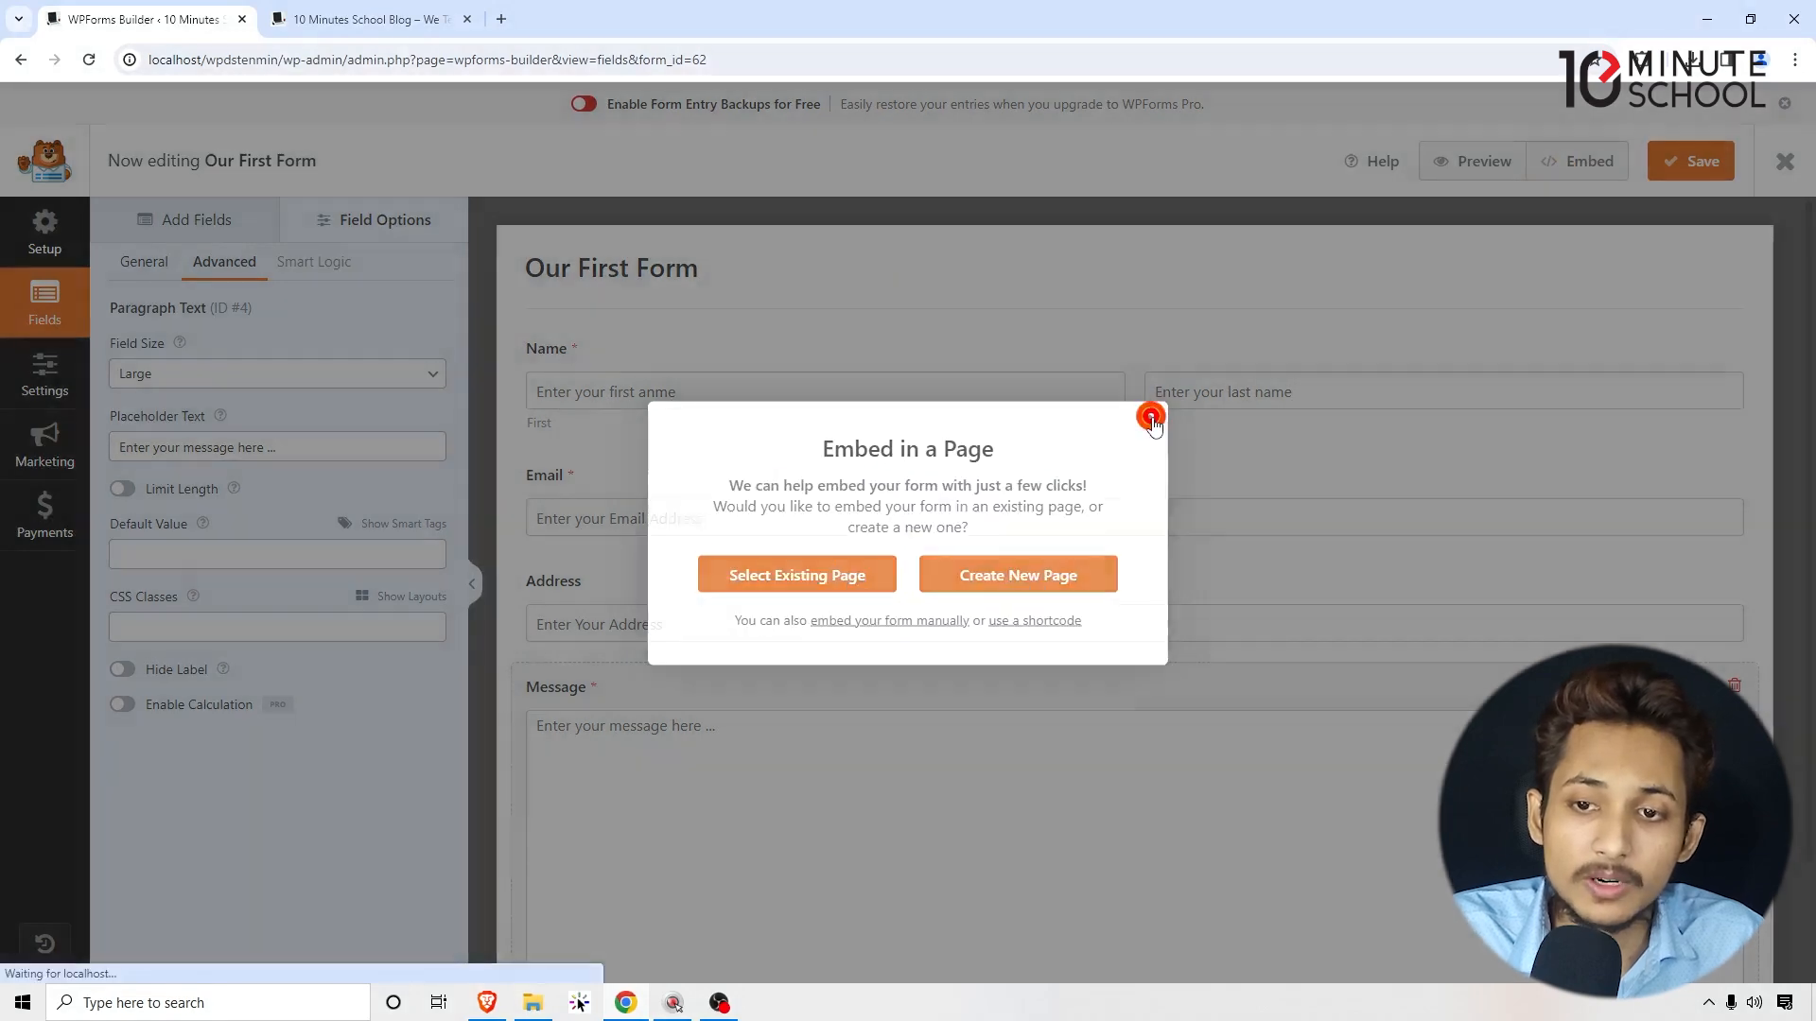
Step: Preview Our First Form in a new tab, clicking through its Name, Email, Address and Message fields
click(1469, 161)
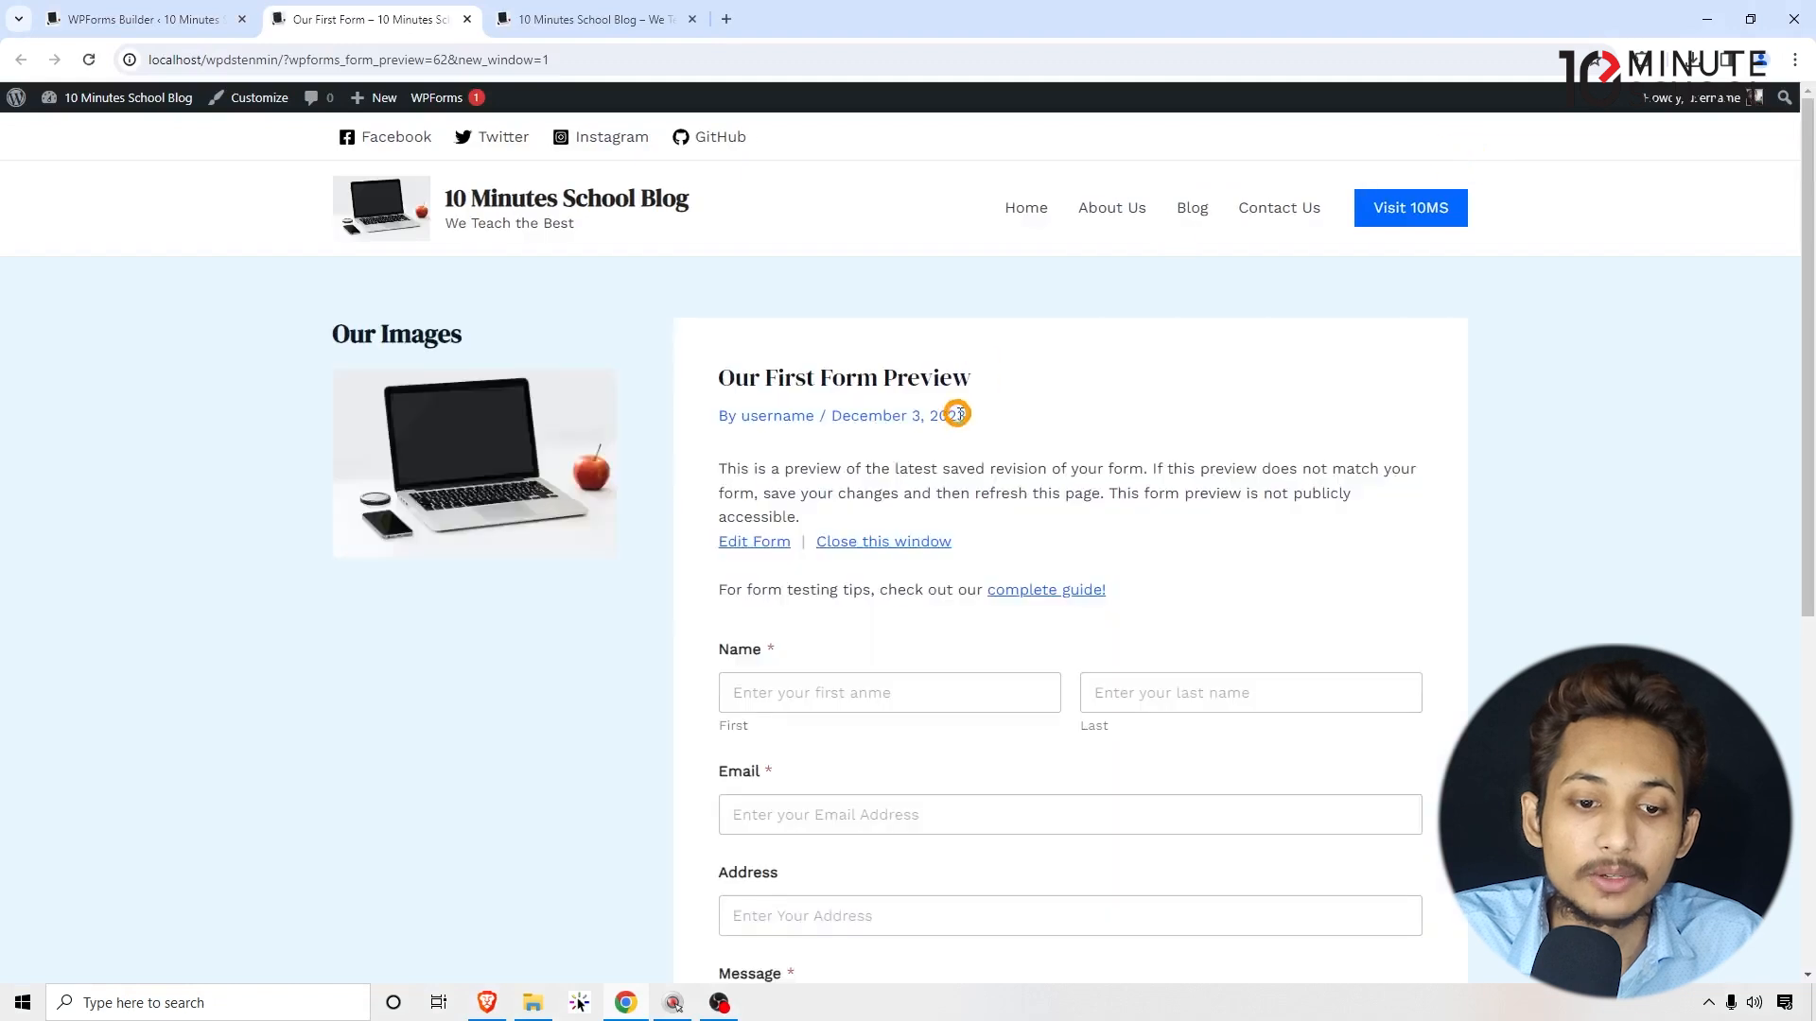
scroll(957, 407, down, 2)
scroll(955, 423, down, 3)
click(754, 235)
click(1220, 180)
click(1209, 217)
click(734, 190)
click(762, 223)
click(1212, 235)
click(798, 344)
click(798, 446)
click(810, 597)
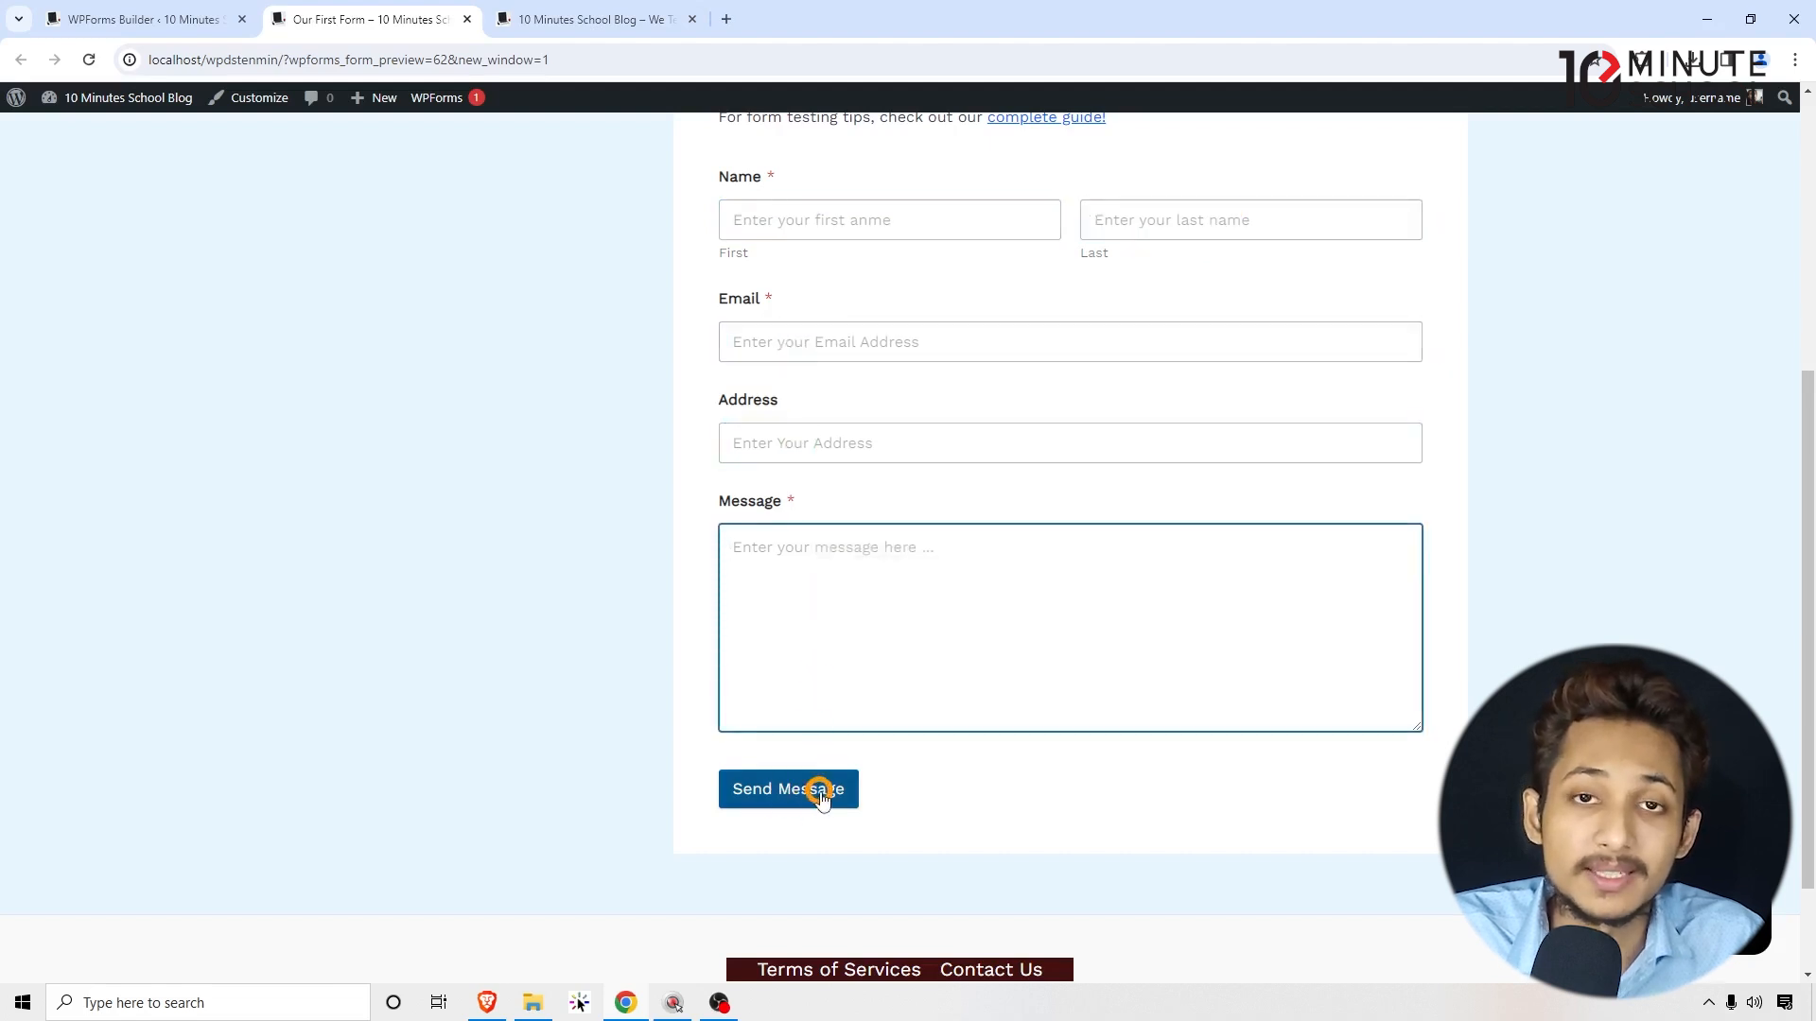
click(228, 36)
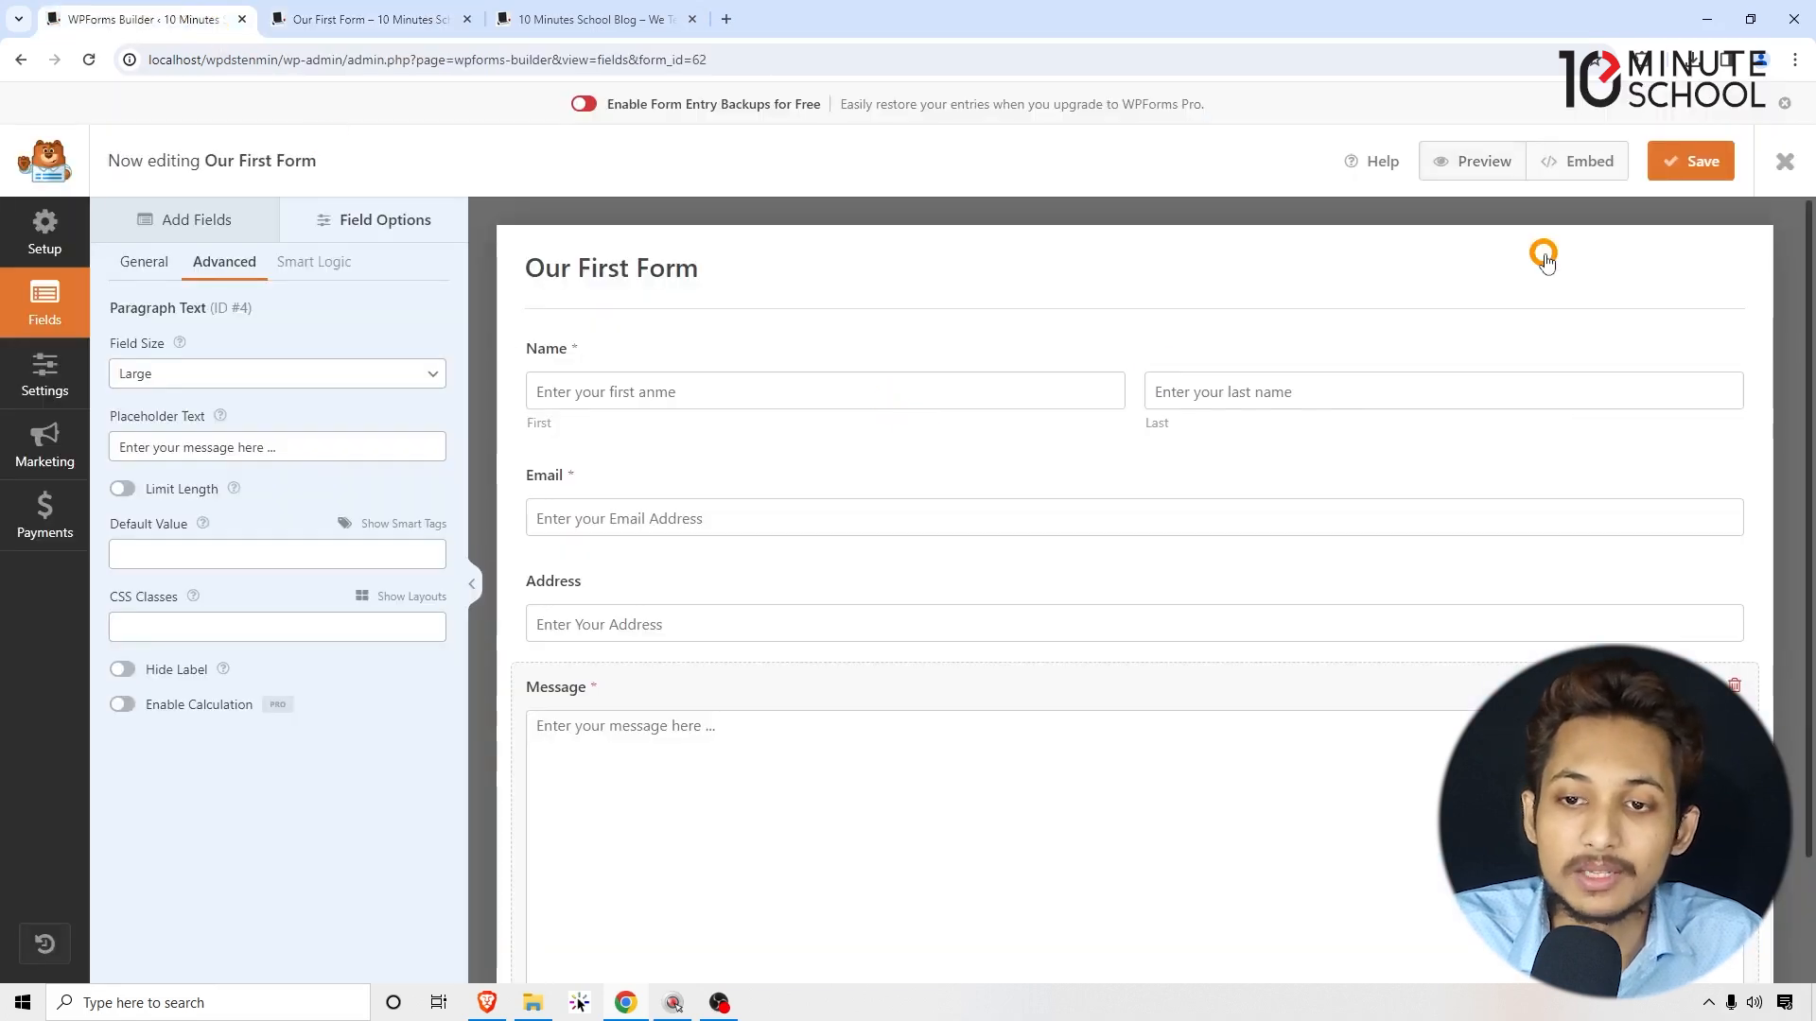
Step: Choose the shortcode option in the Embed dialog, copy [wpforms id="62" title="false"], and close it
click(1584, 163)
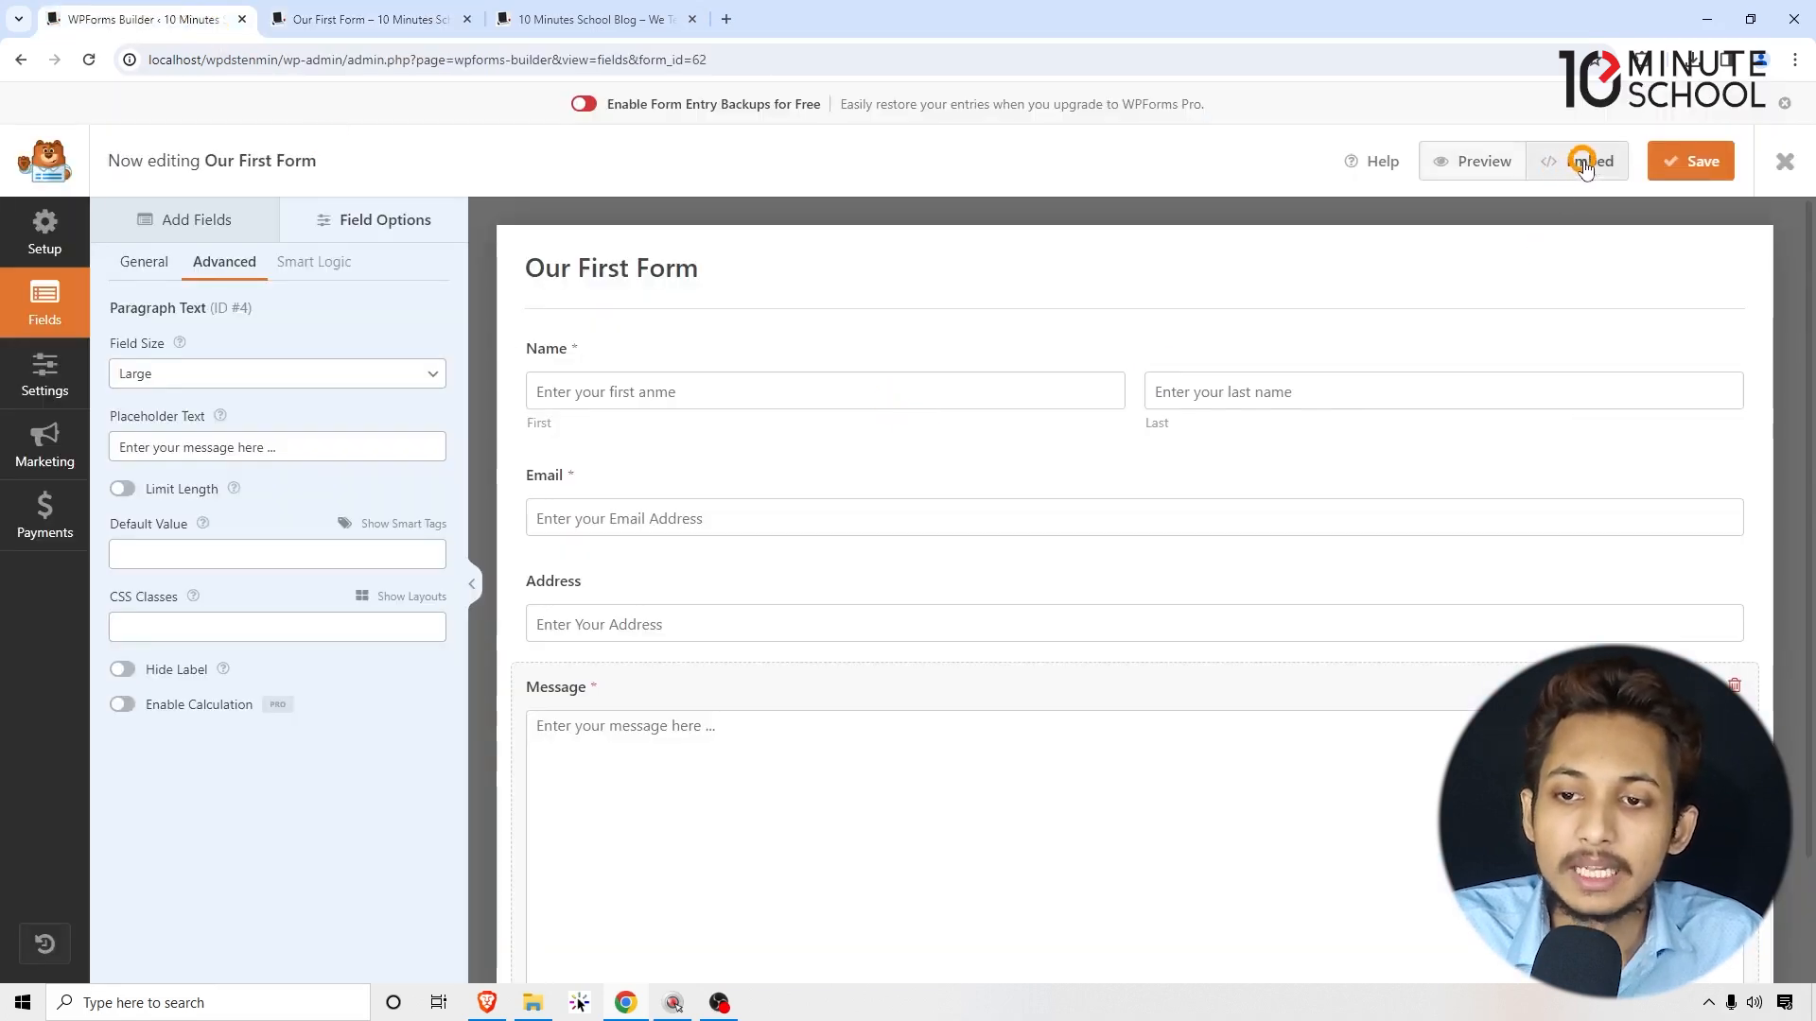
click(796, 575)
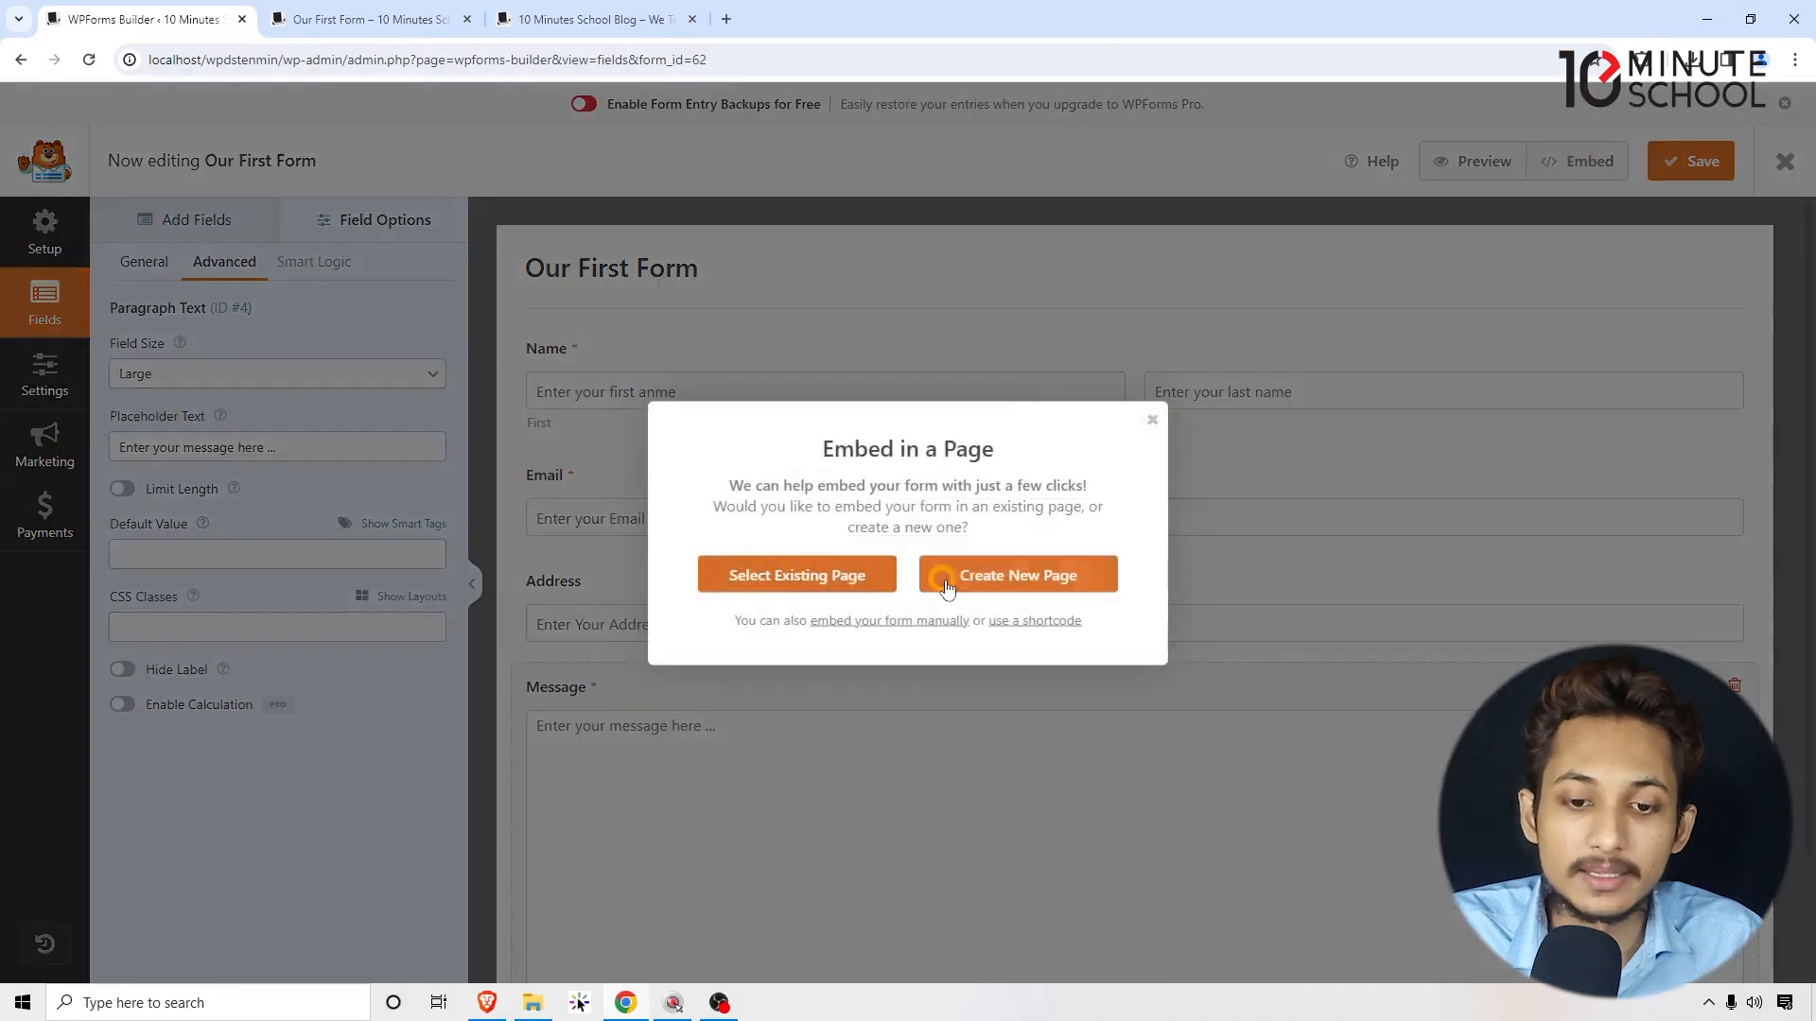
click(1025, 621)
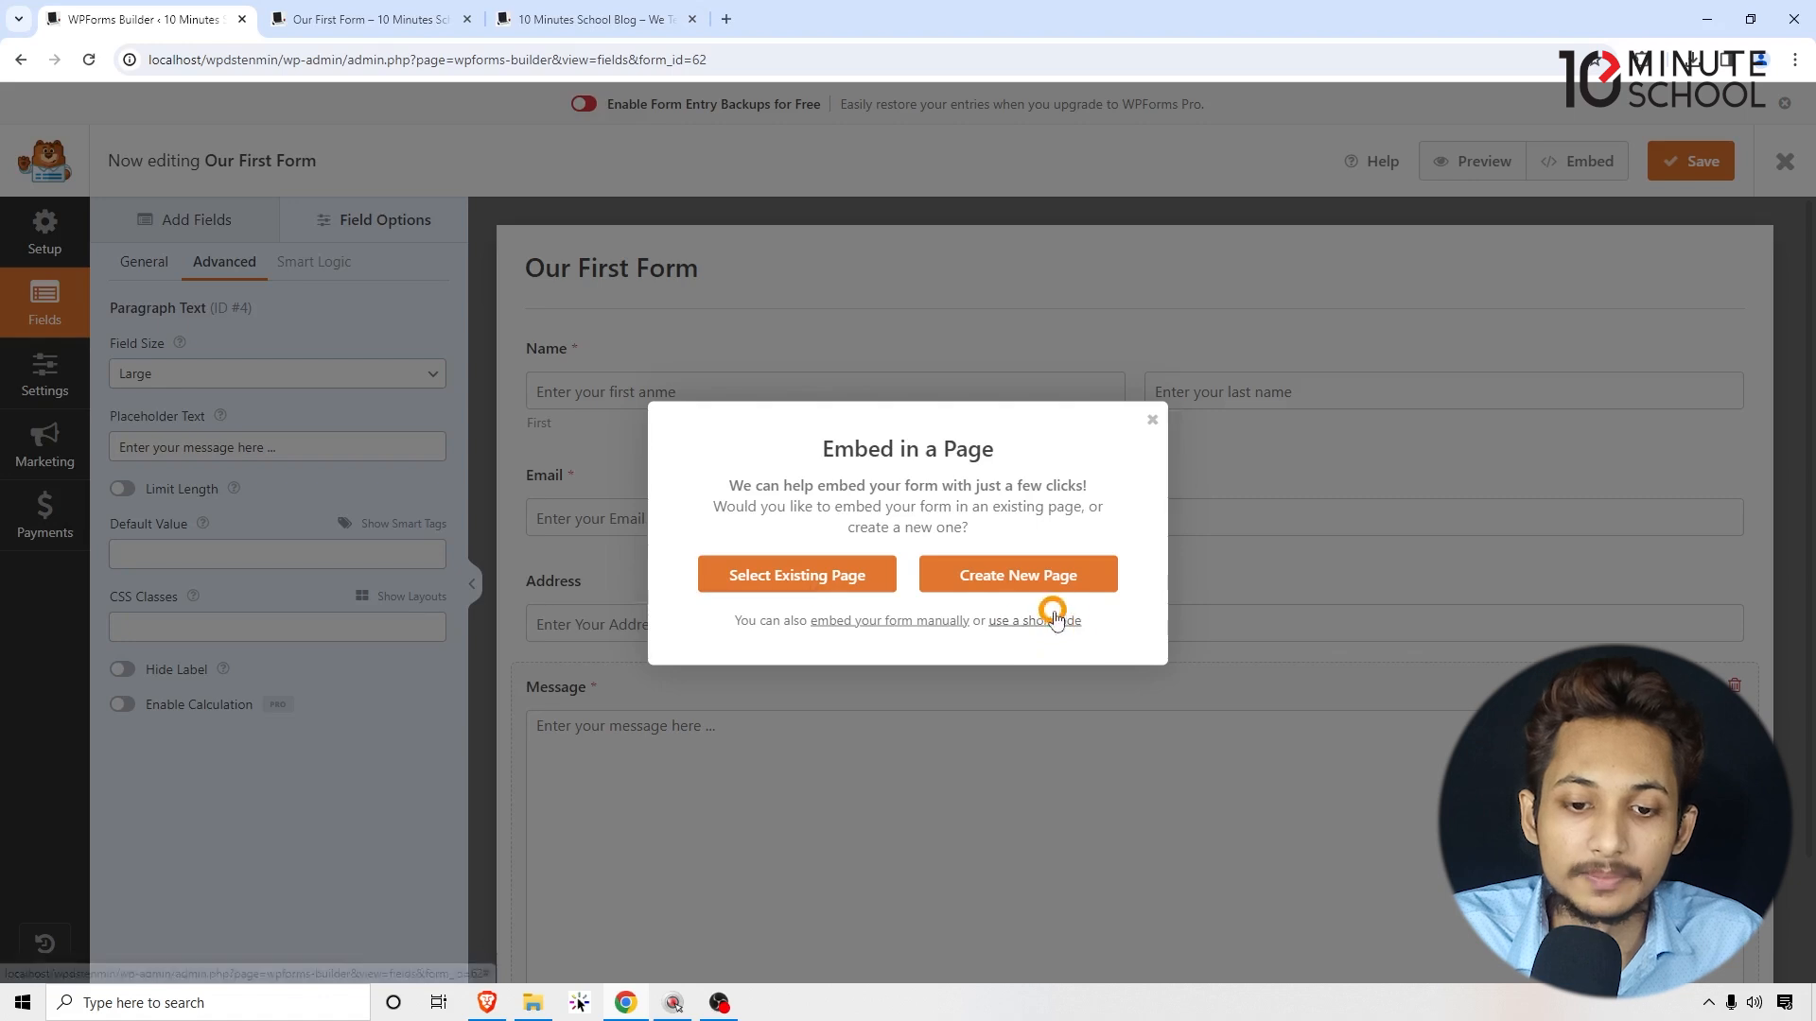
click(1048, 621)
click(1079, 643)
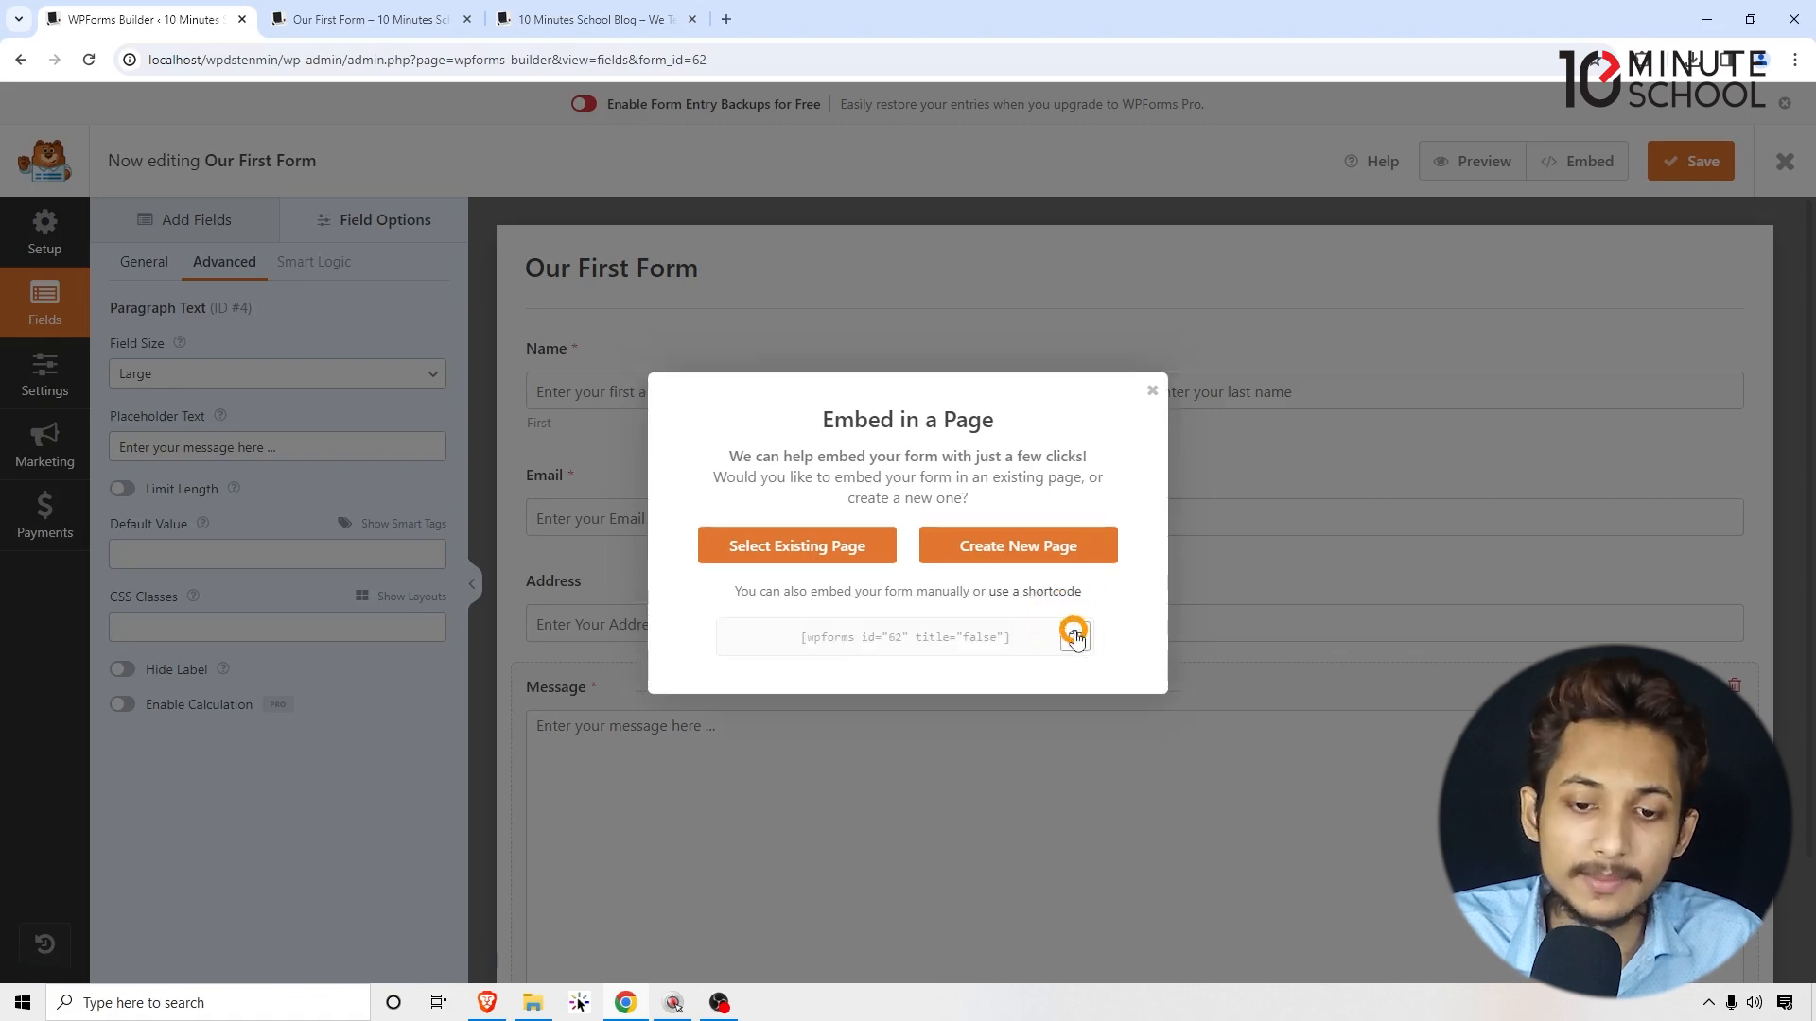
click(1075, 639)
click(1073, 641)
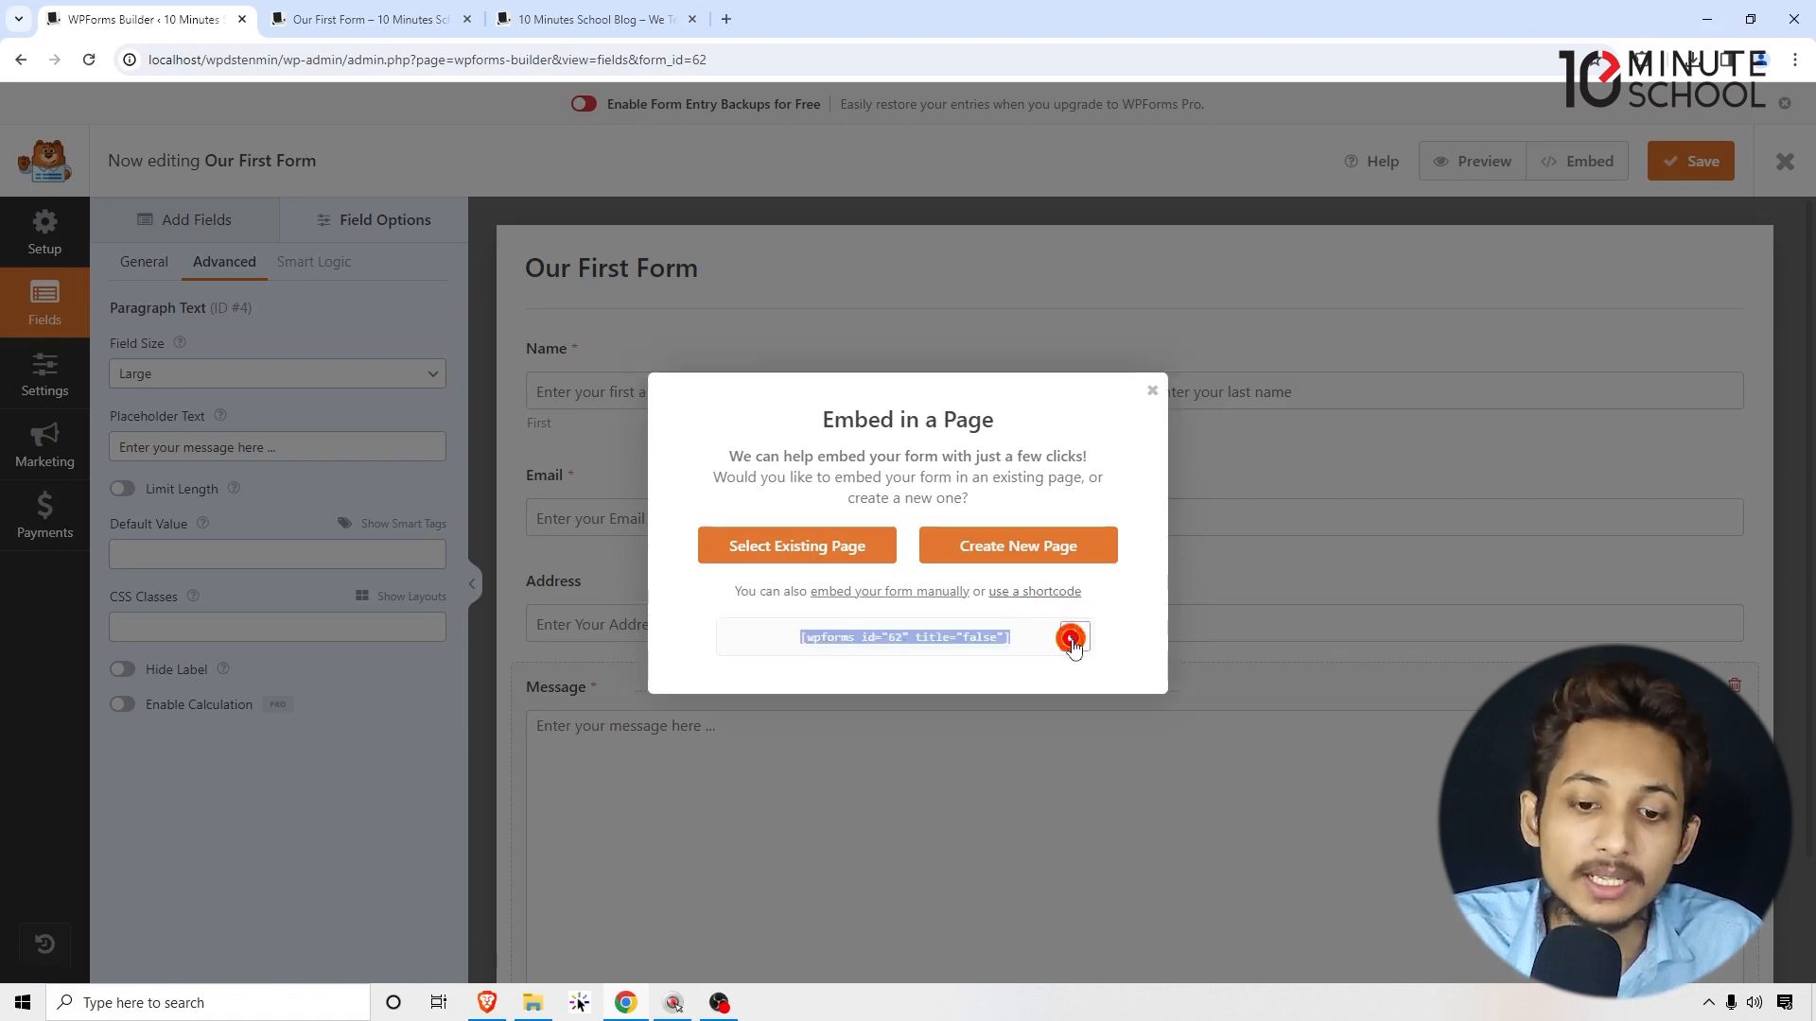
click(1074, 643)
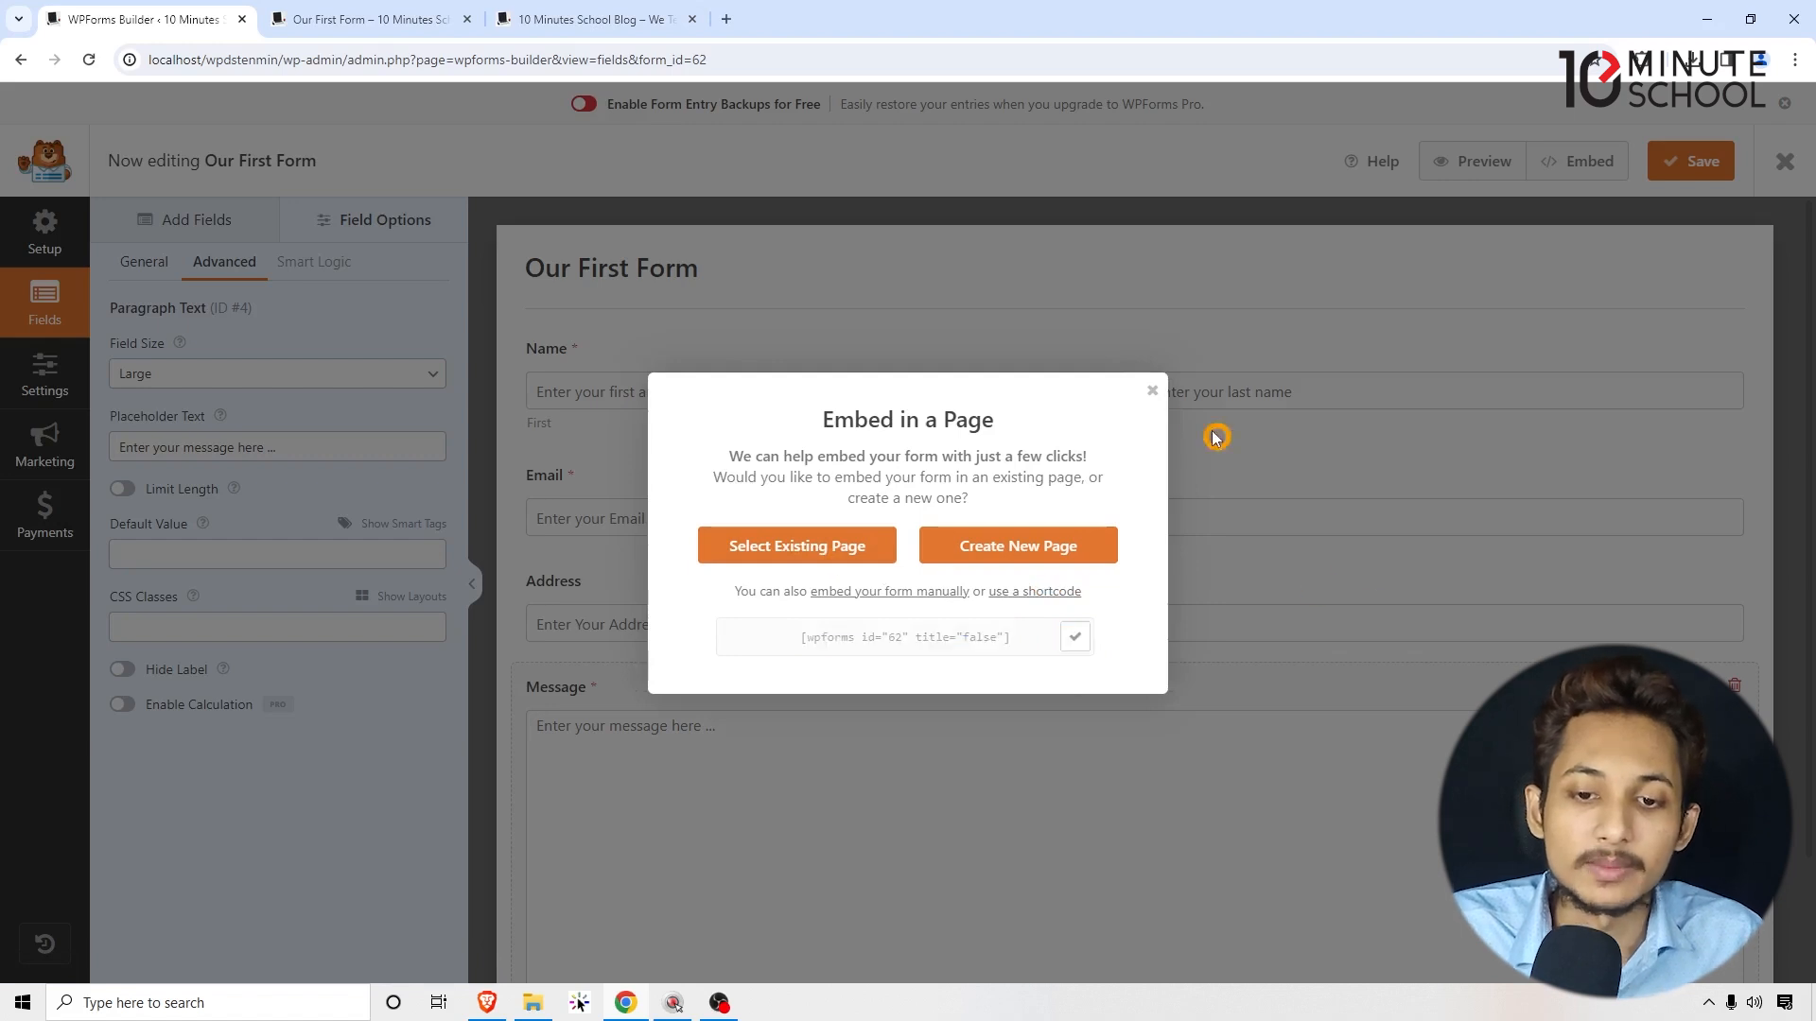
click(1156, 399)
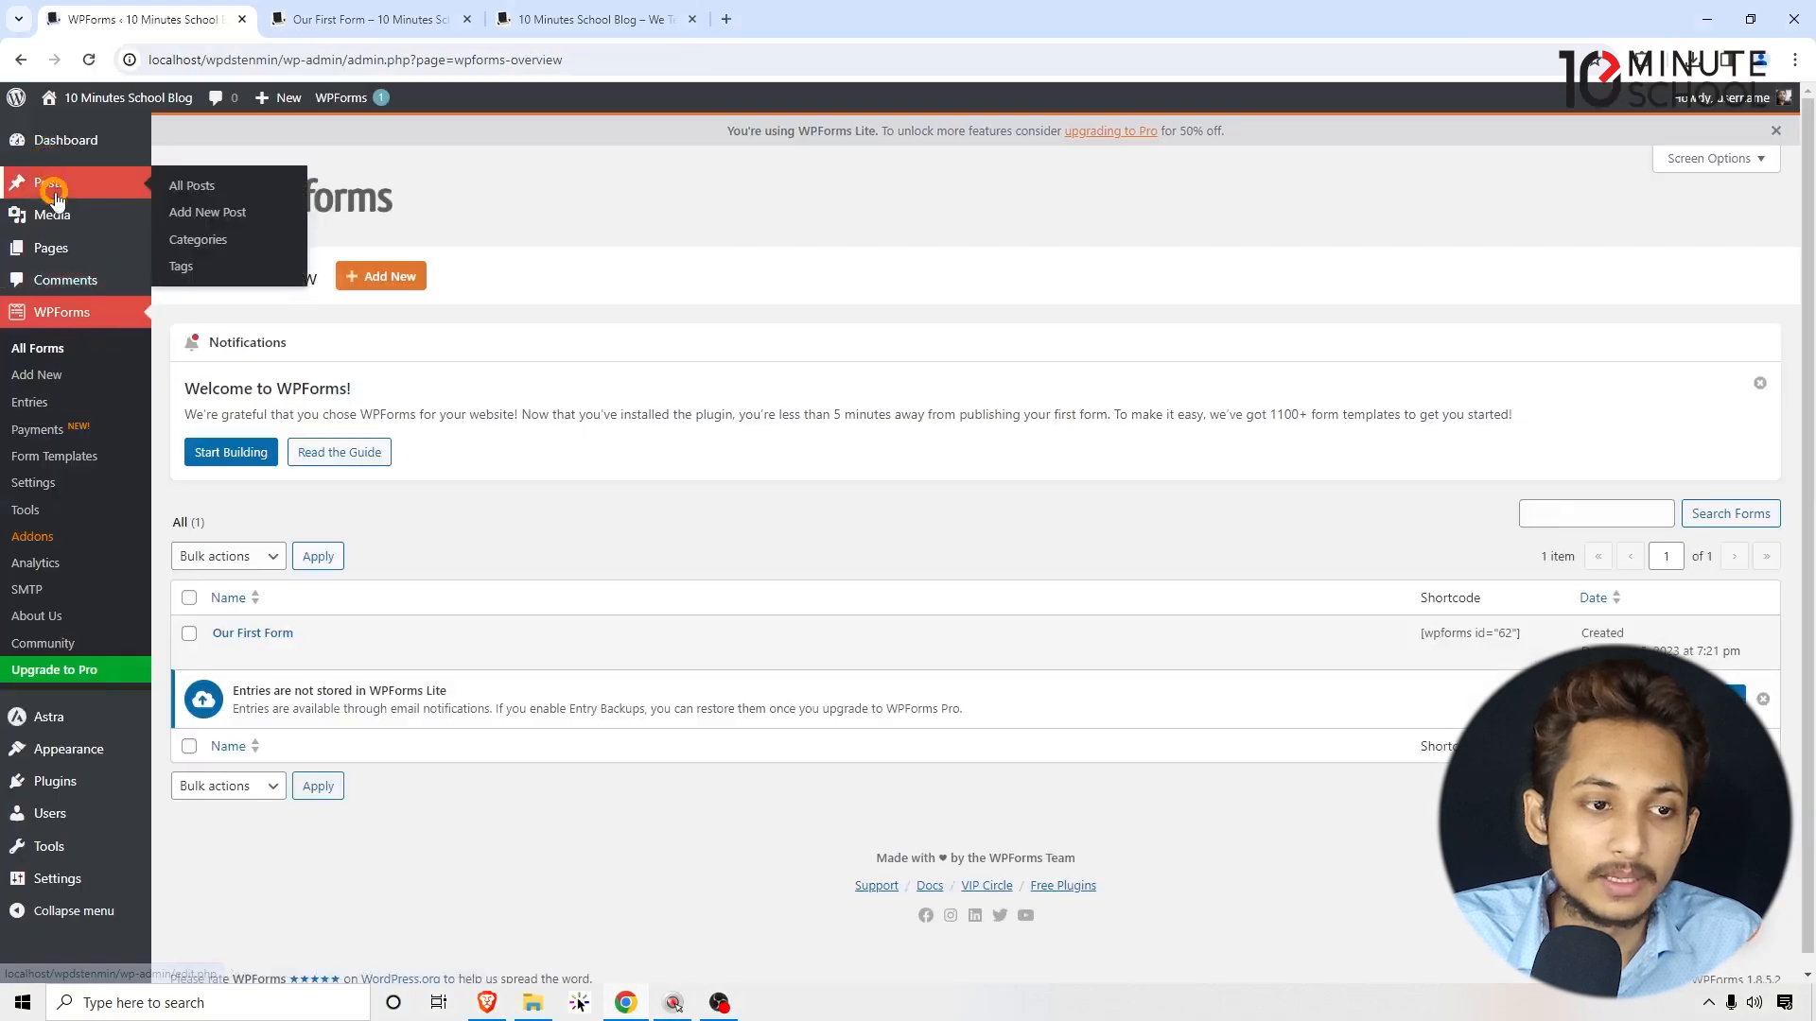
Step: Go to Pages > All Pages and open the Contact Us page for editing
mouse_move(51, 247)
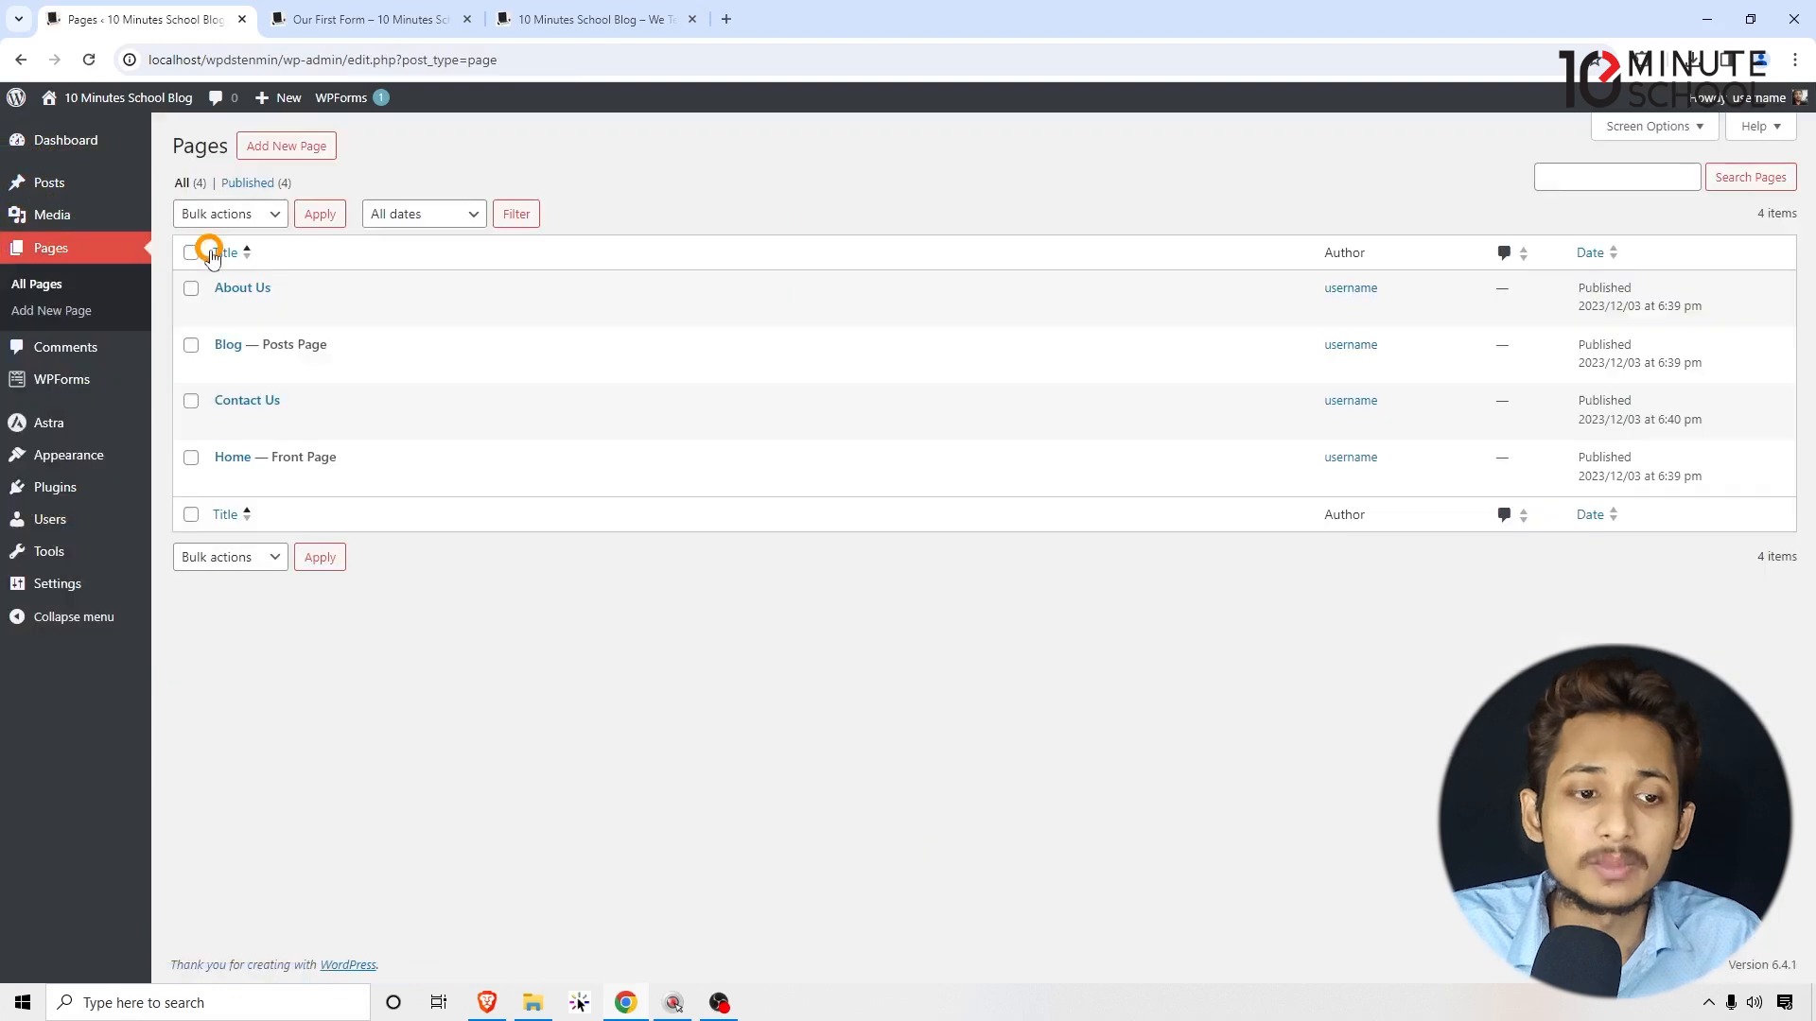
mouse_move(244, 399)
ctrl+click(222, 424)
Step: Switch to the Contact Us editor tab and close the form preview tab
click(624, 12)
click(369, 7)
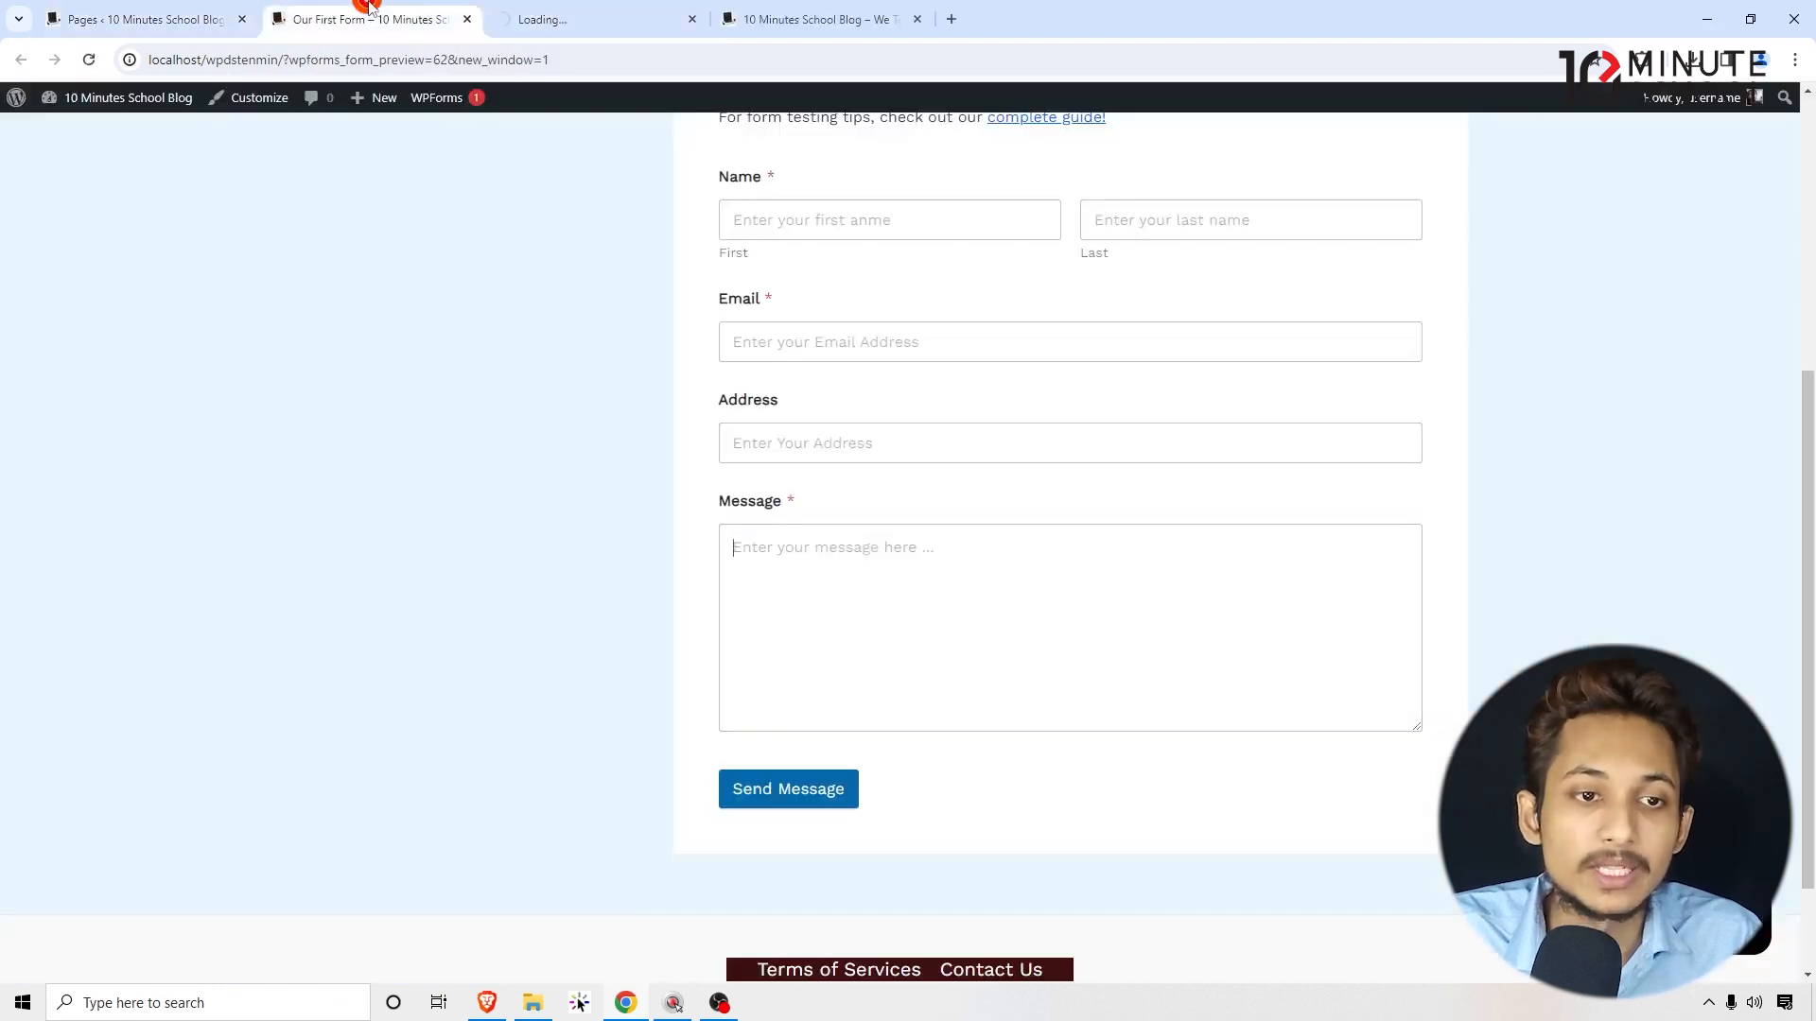
click(467, 19)
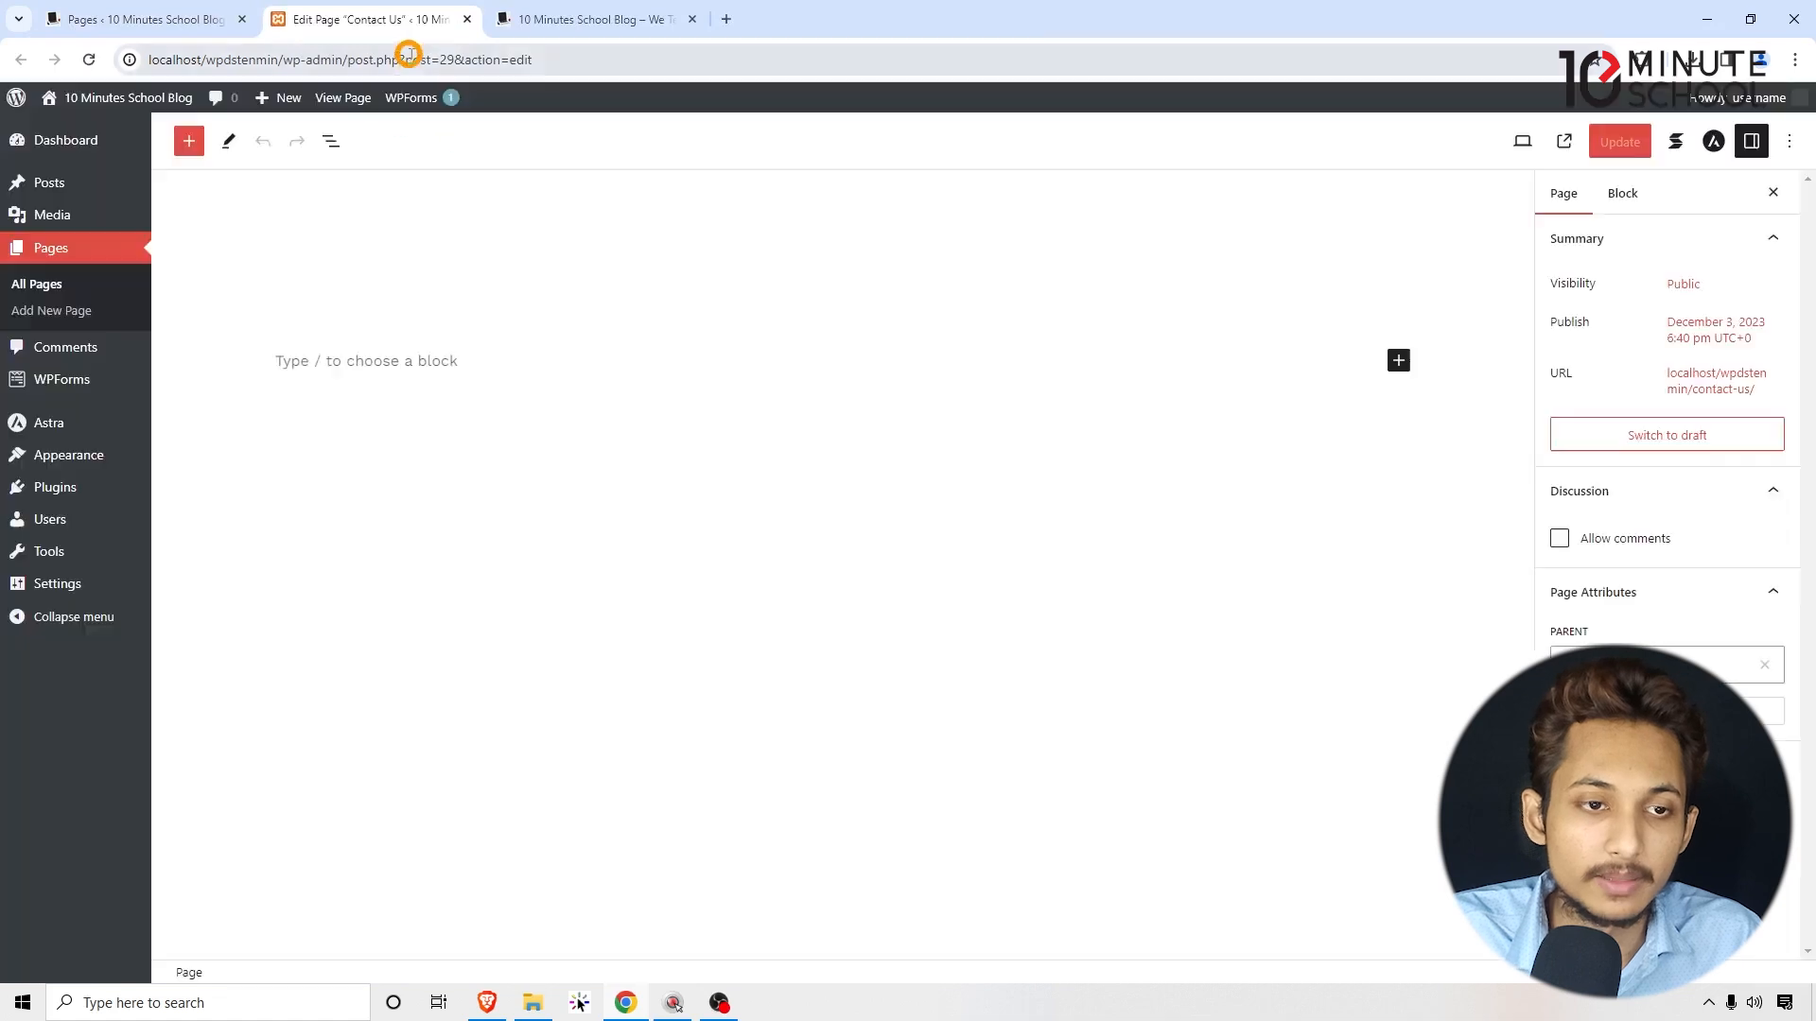
Step: Add a Shortcode block with the pasted [wpforms id="62" title="false"] and update the Contact Us page
click(1399, 421)
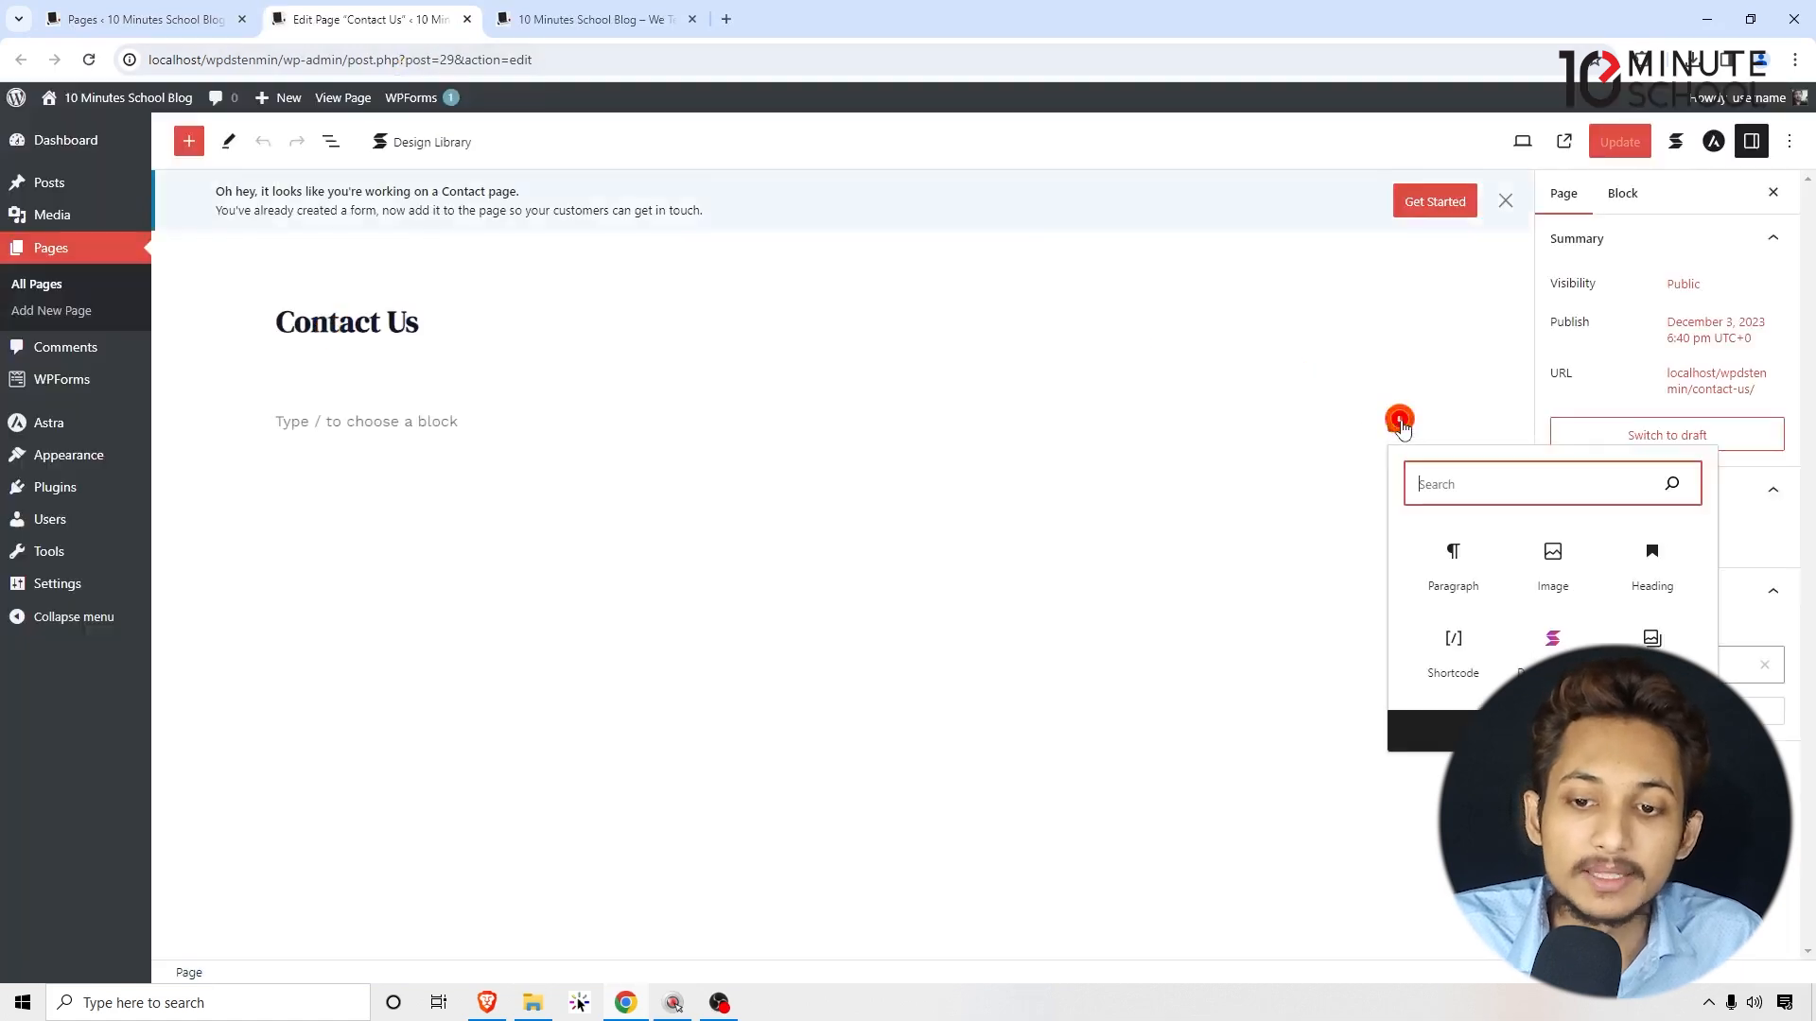
text(s)
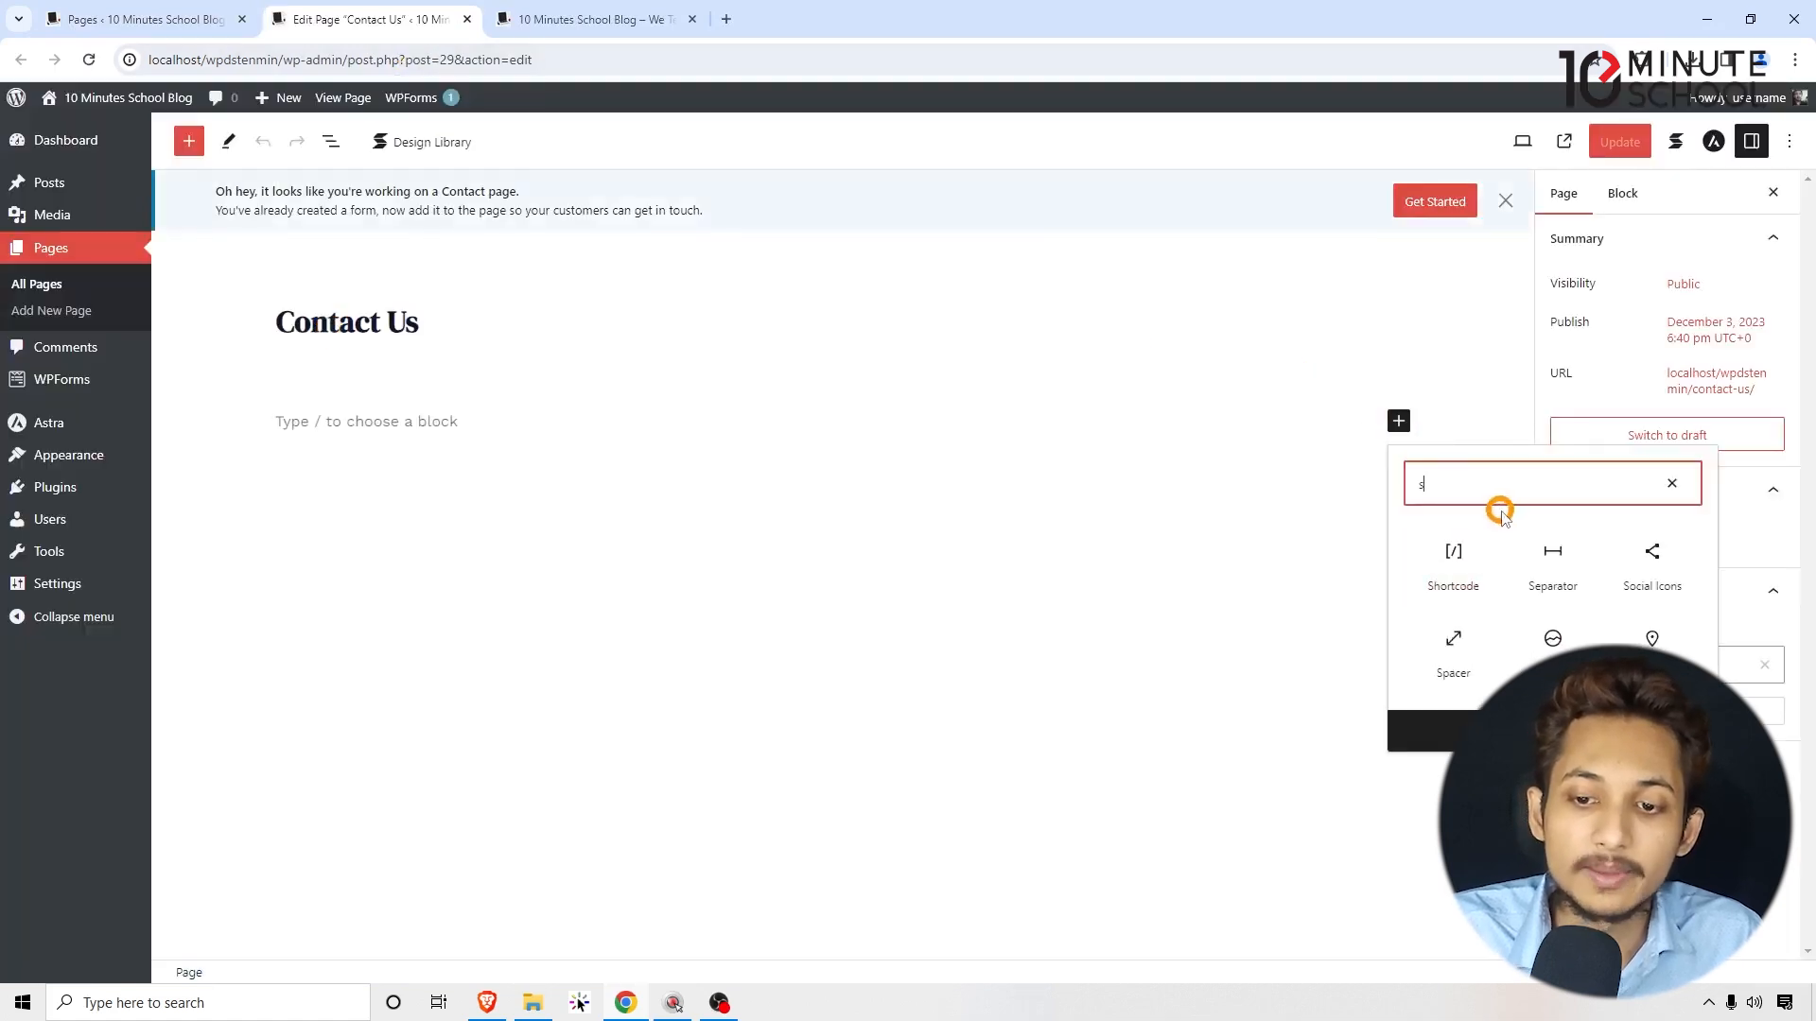
click(1469, 568)
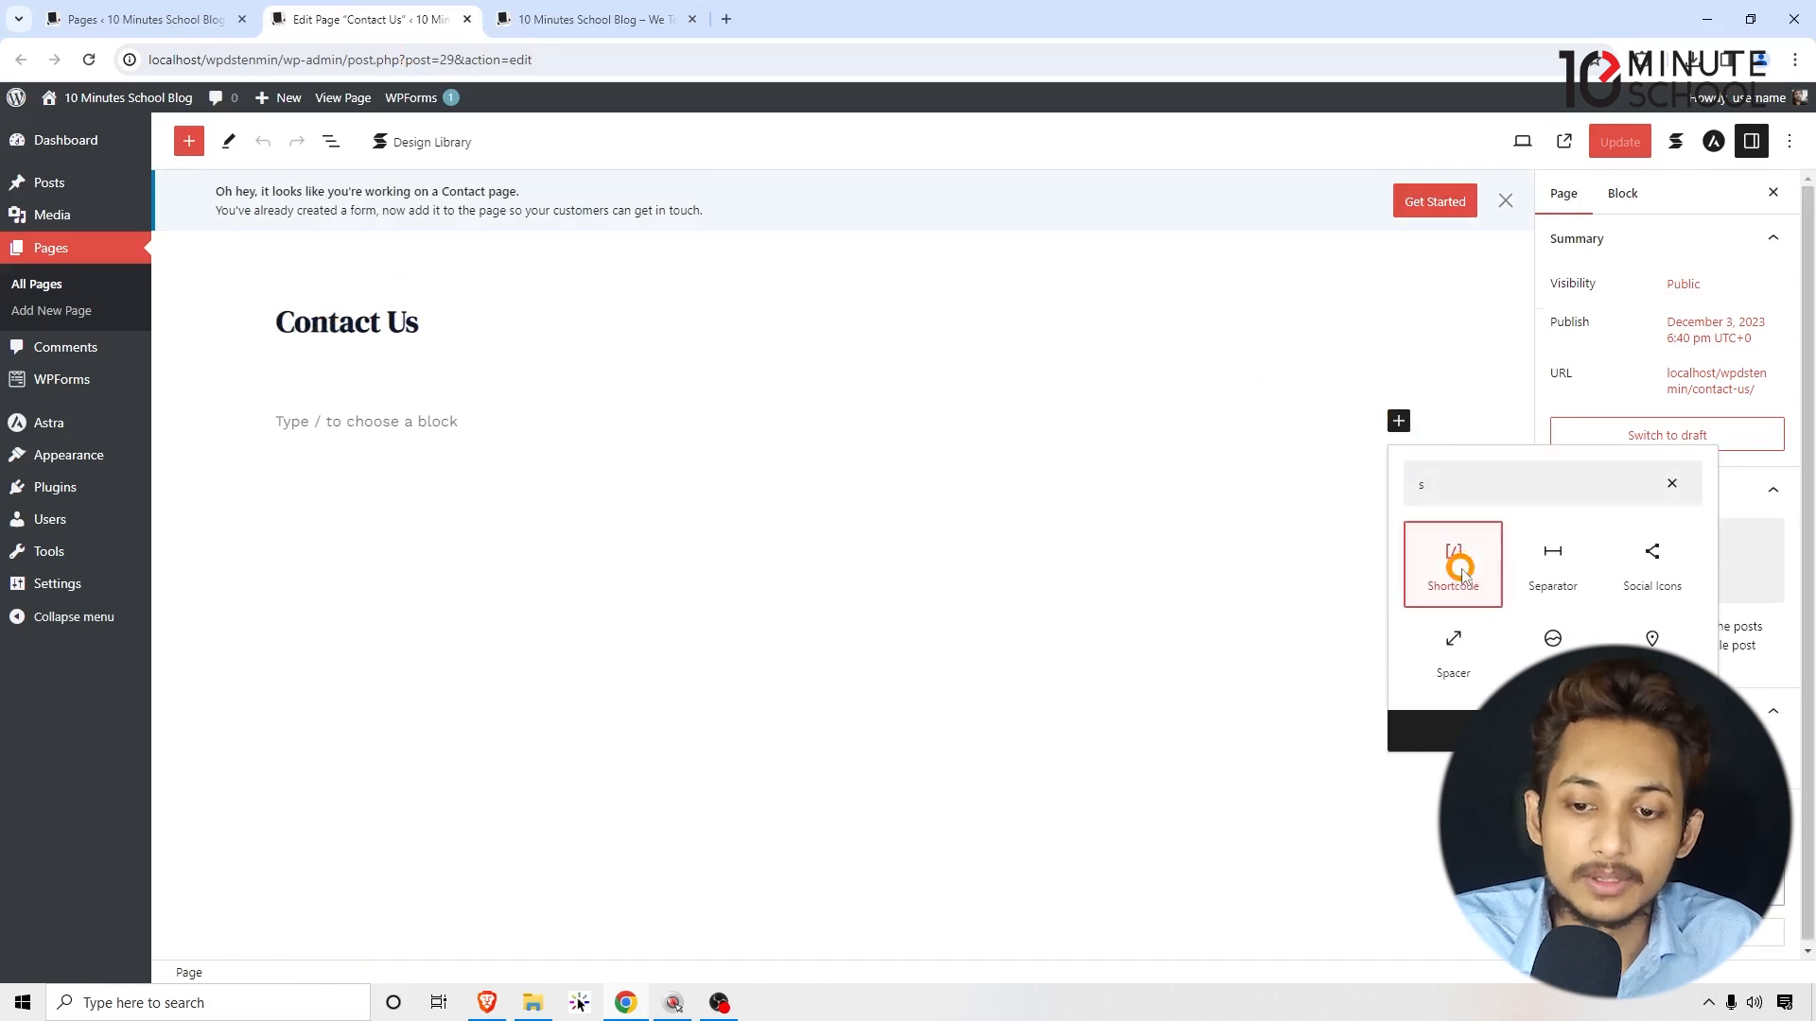
text([wpforms id="62" title="false"])
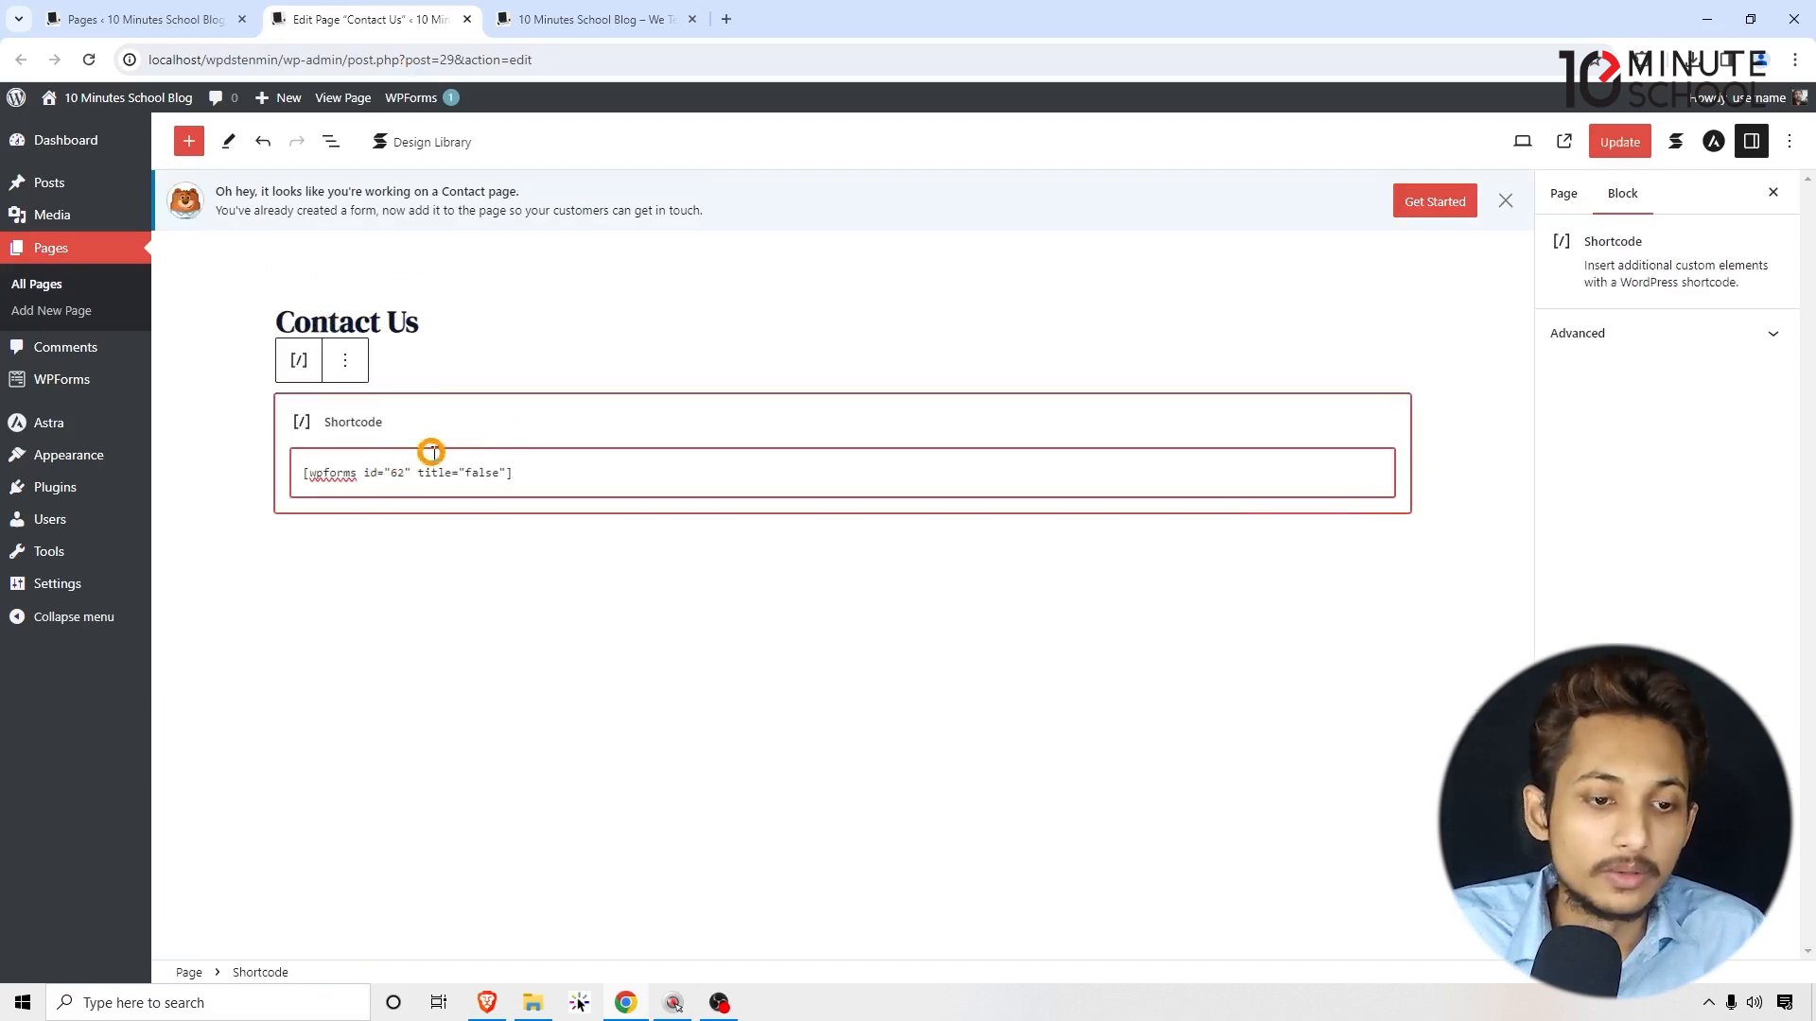
click(1619, 142)
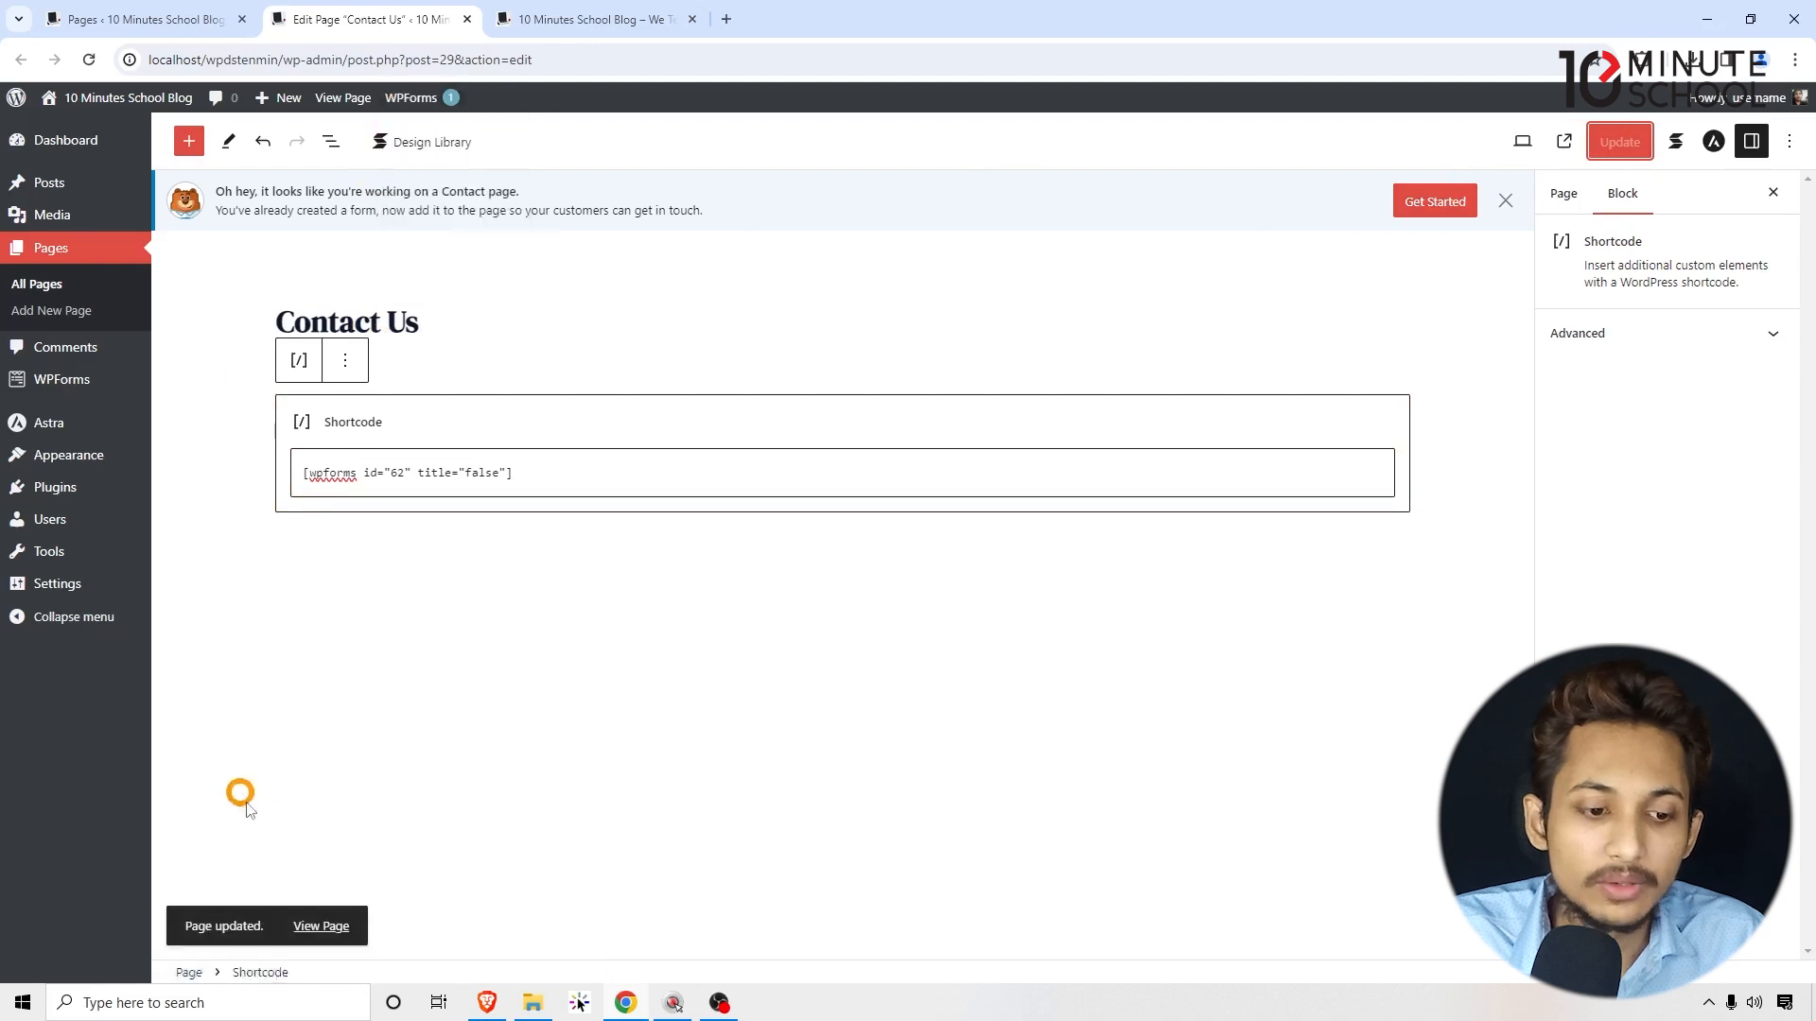
Step: Open the live Contact Us page in a new tab and look over the form's fields
right_click(319, 924)
click(379, 739)
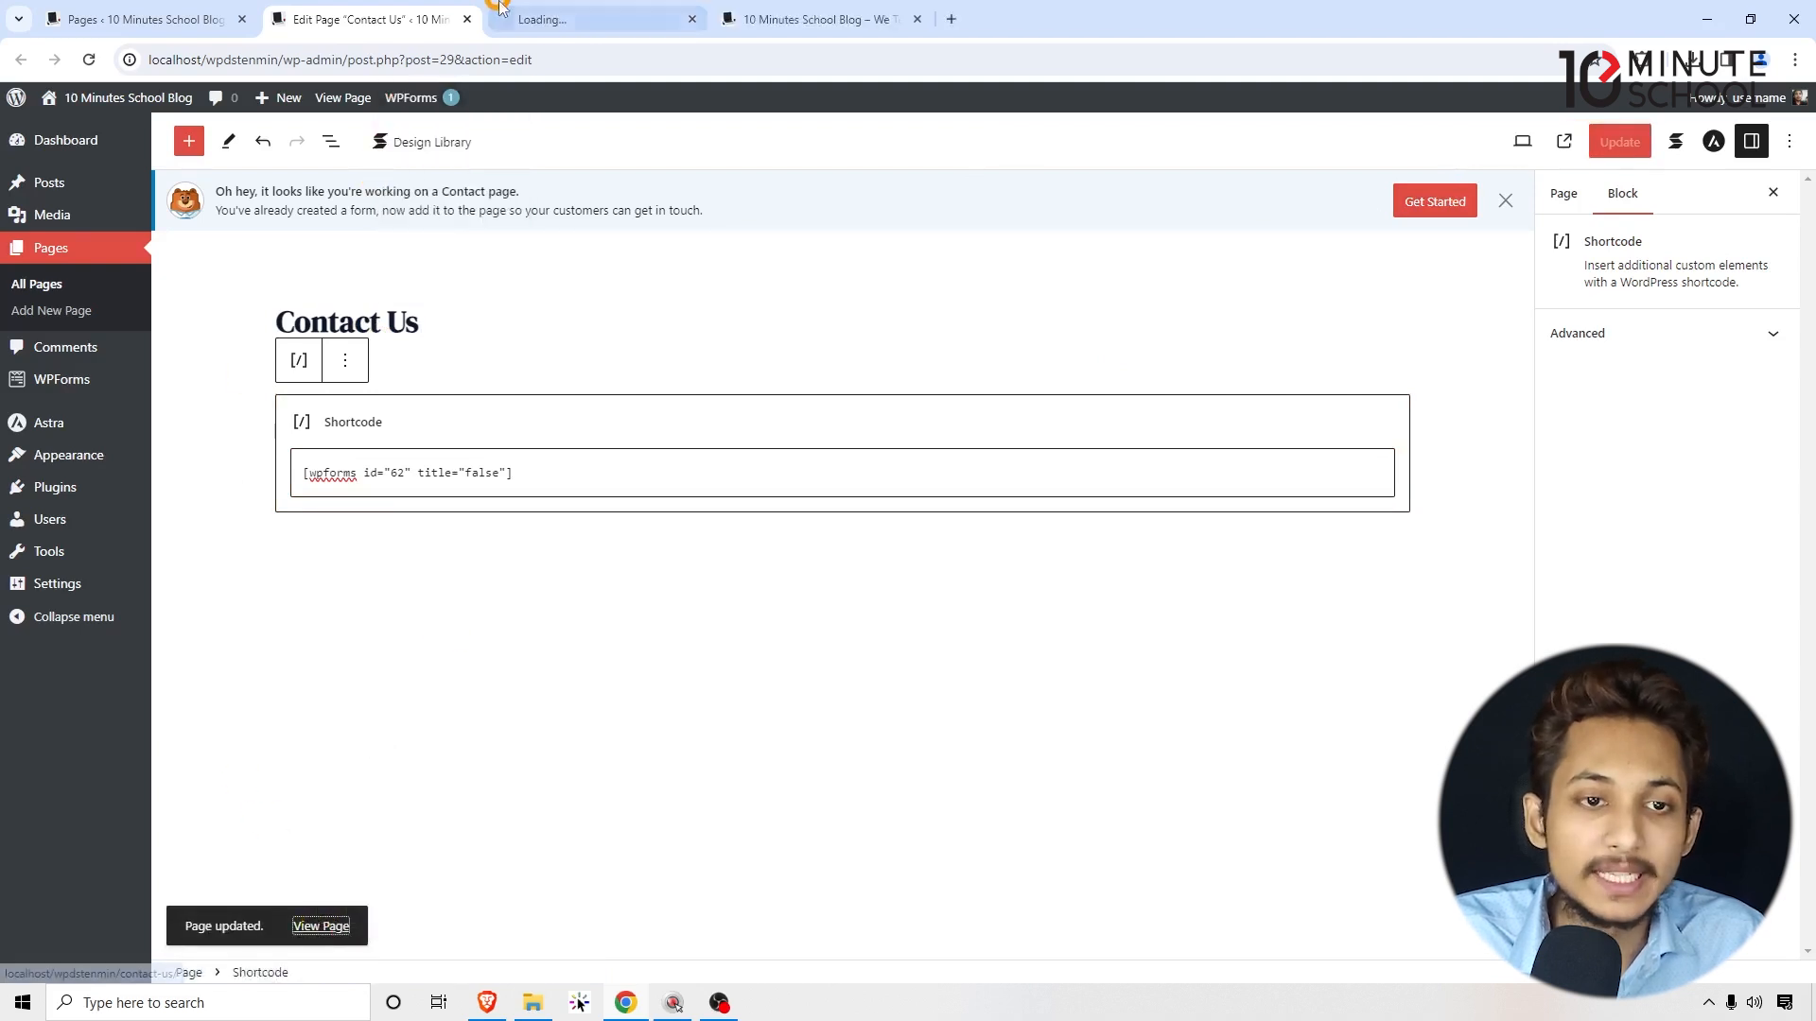
click(506, 11)
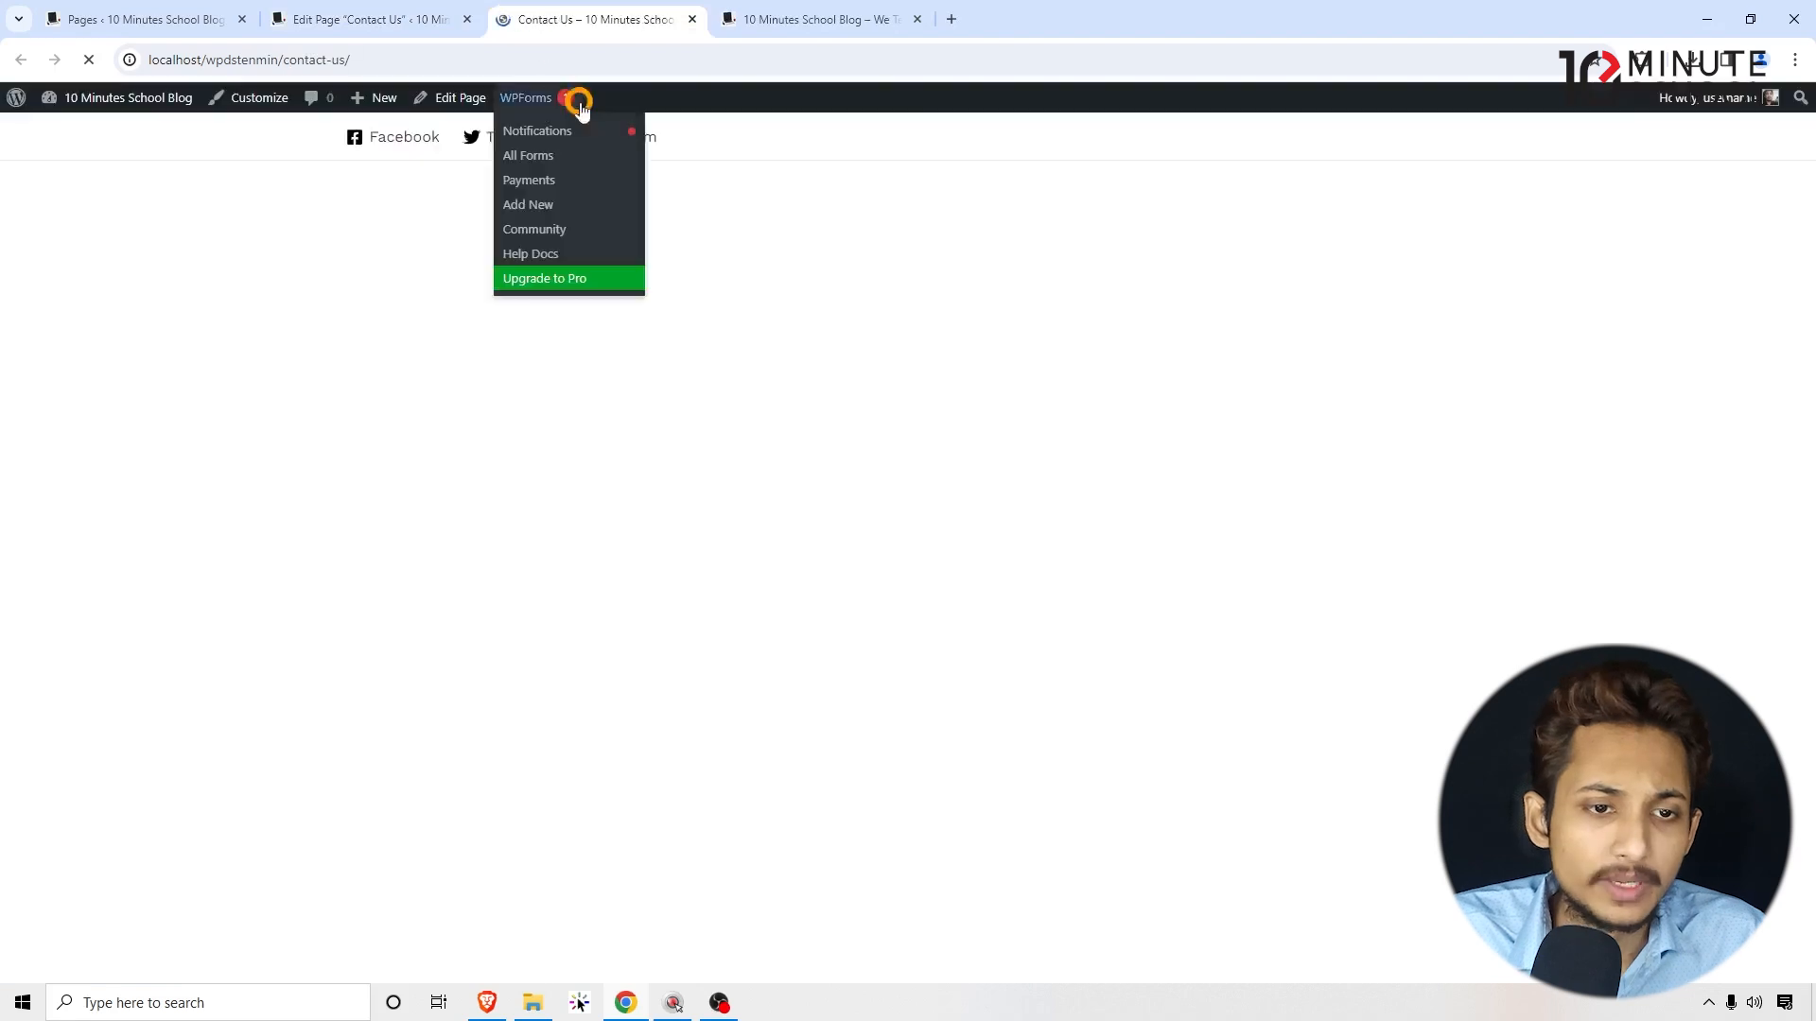
scroll(662, 383, down, 1)
click(357, 387)
click(359, 490)
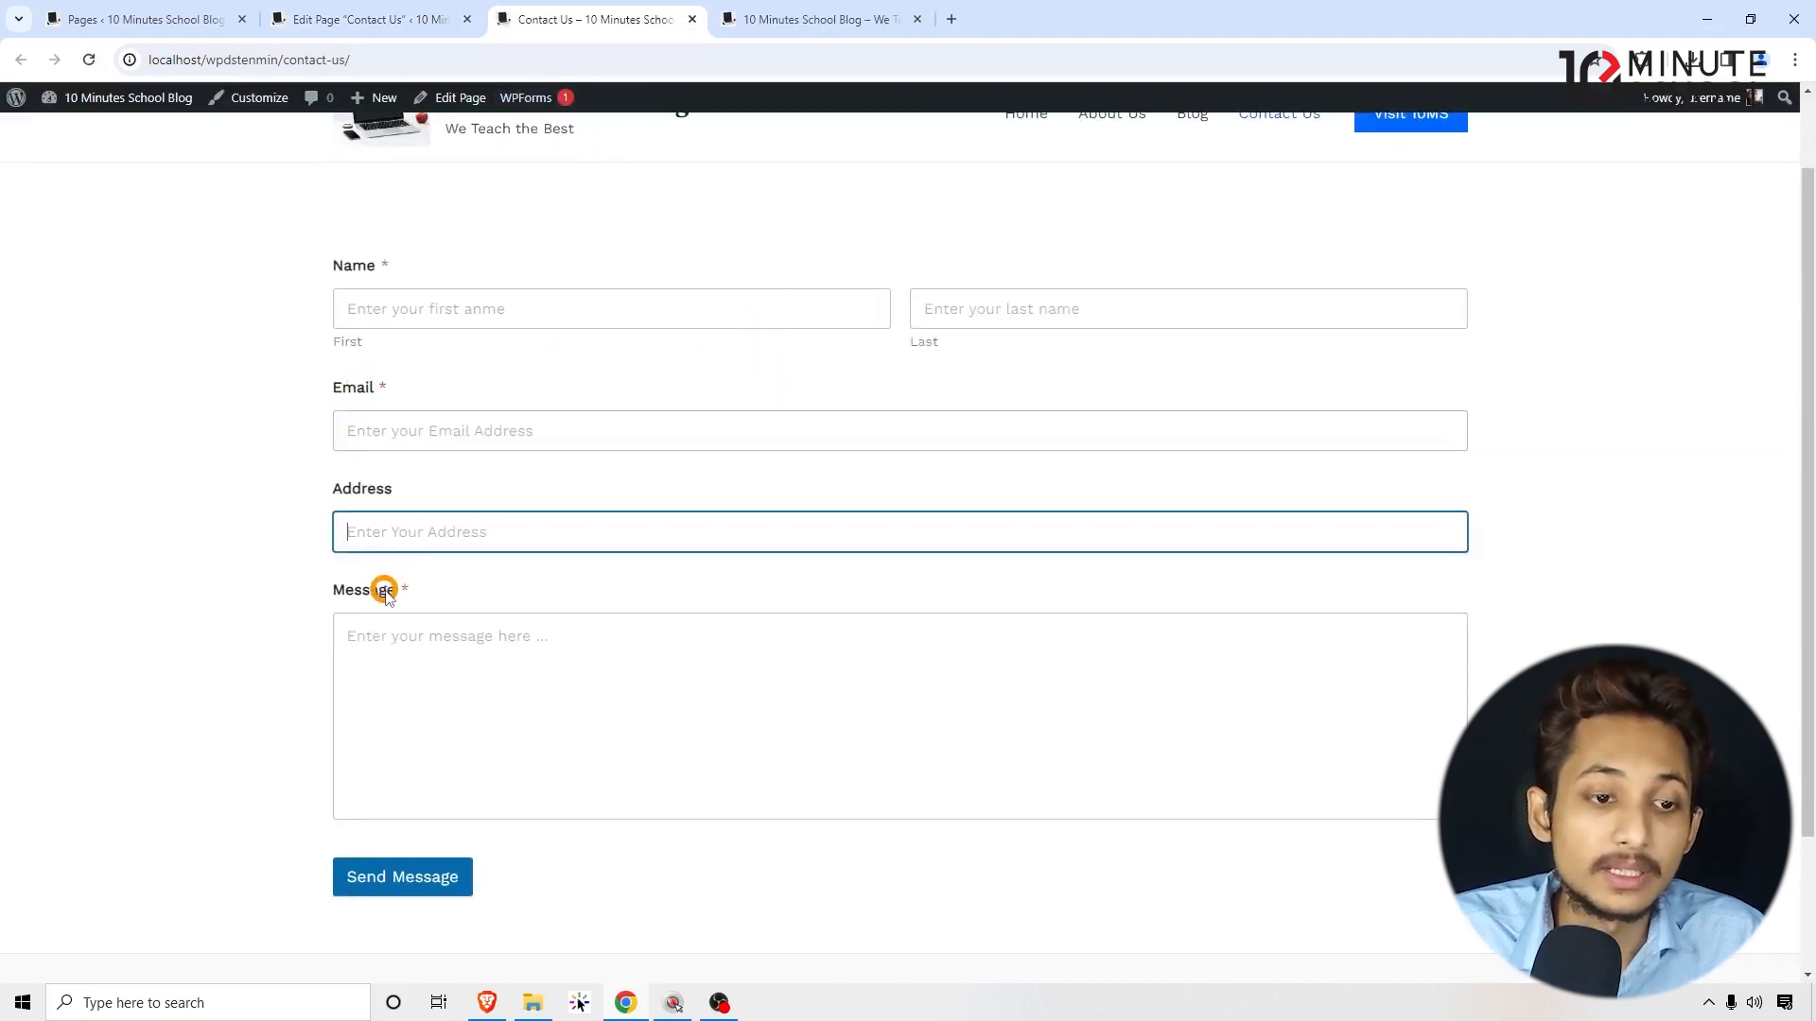
click(414, 386)
mouse_move(331, 380)
mouse_down()
mouse_move(408, 388)
mouse_move(363, 388)
mouse_up()
click(363, 388)
click(360, 589)
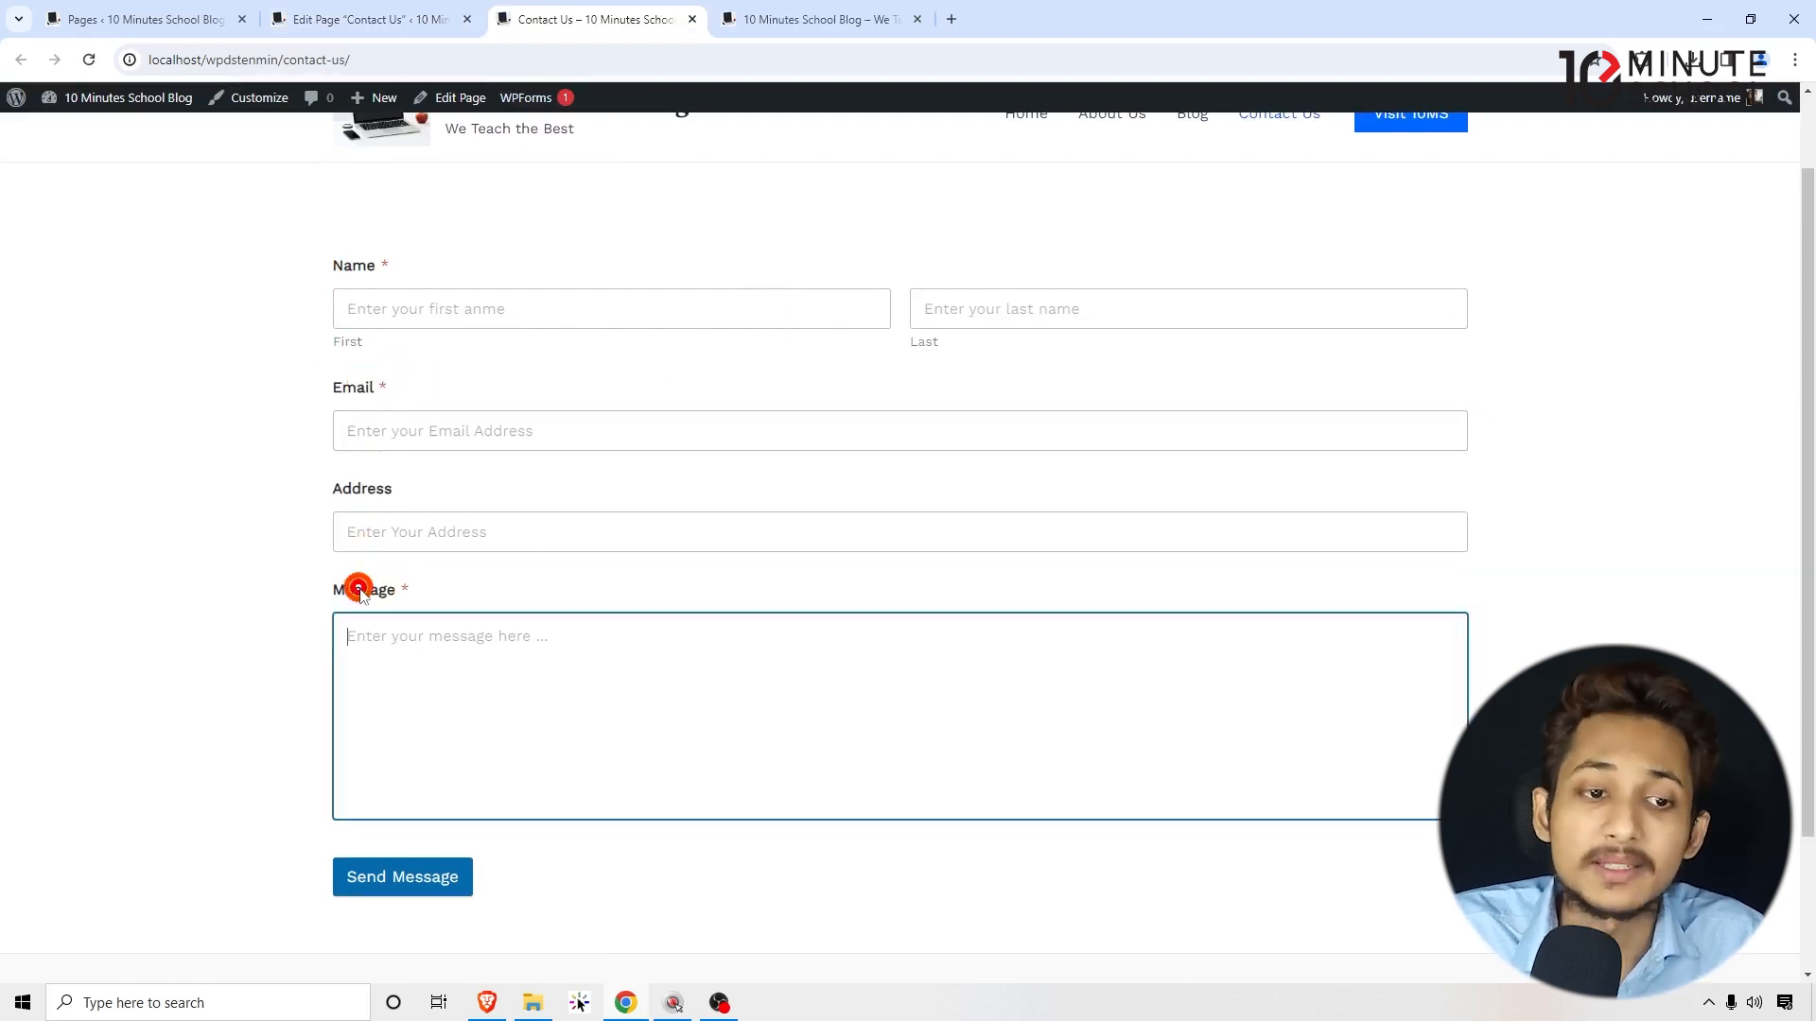
scroll(416, 420, up, 2)
click(410, 406)
scroll(154, 653, down, 3)
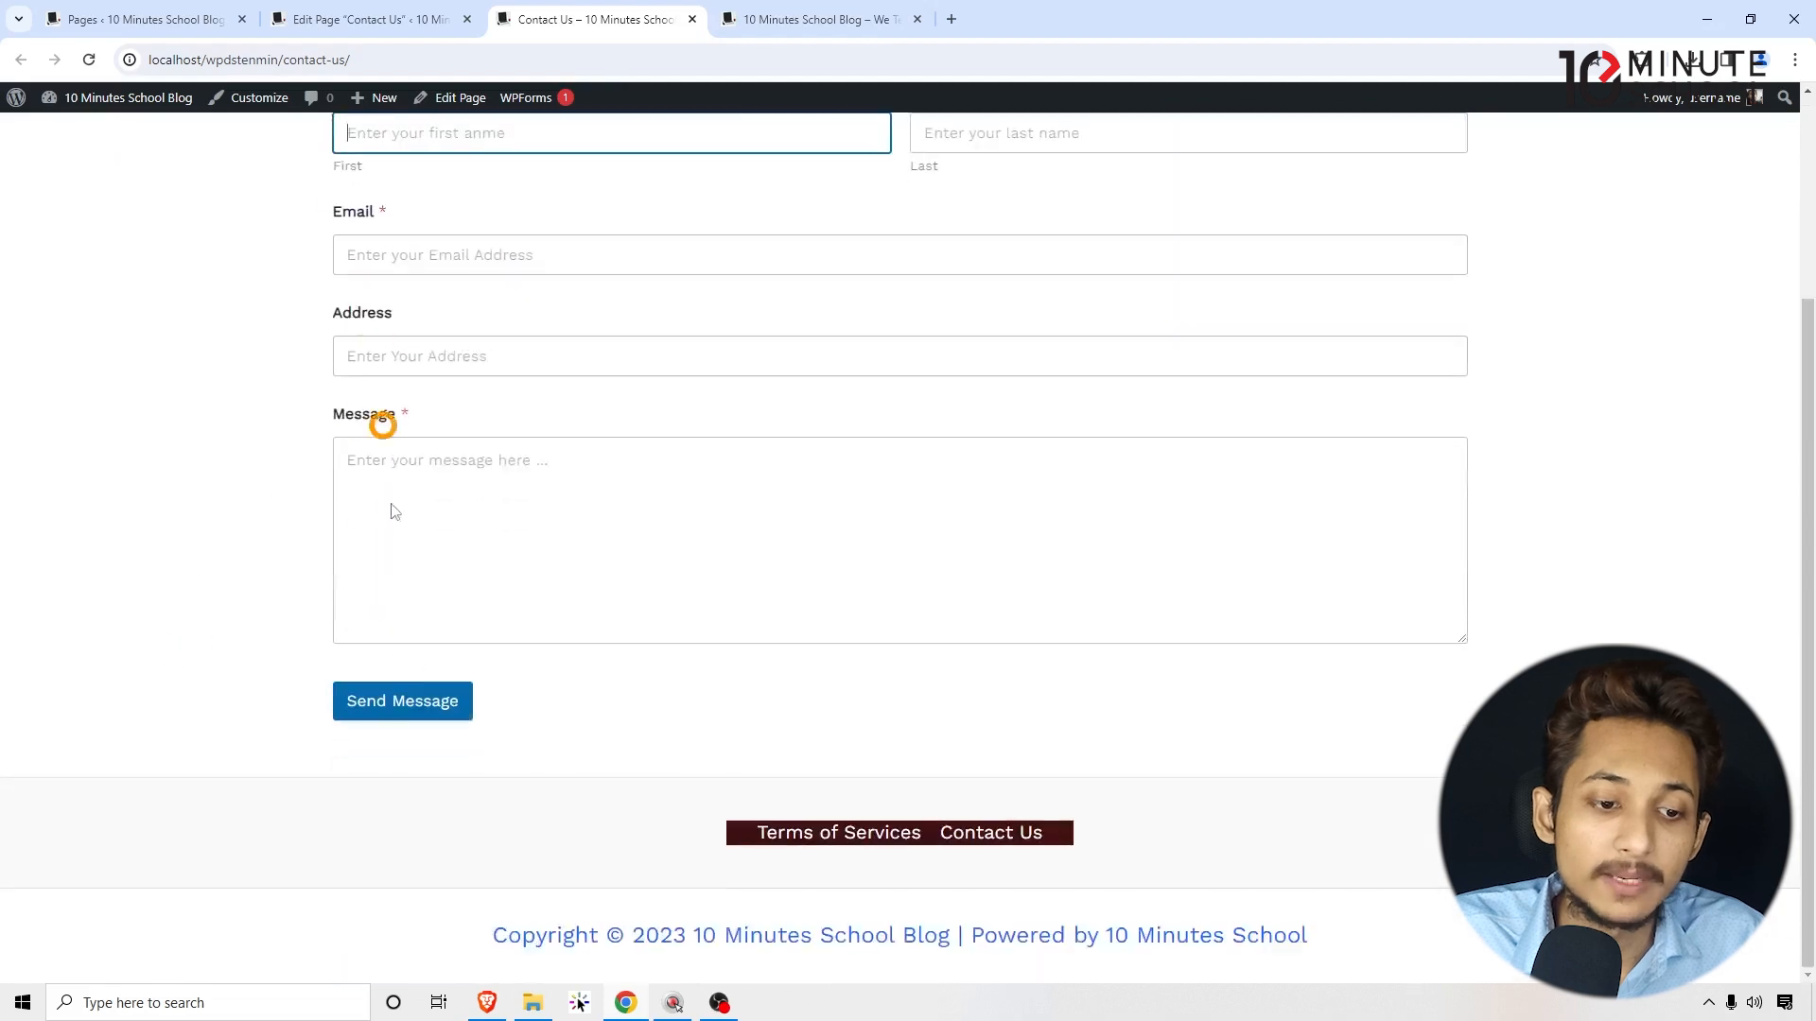
Step: Send the form empty and check the 'This field is required.' warnings under the fields
click(406, 697)
drag(318, 273, 535, 292)
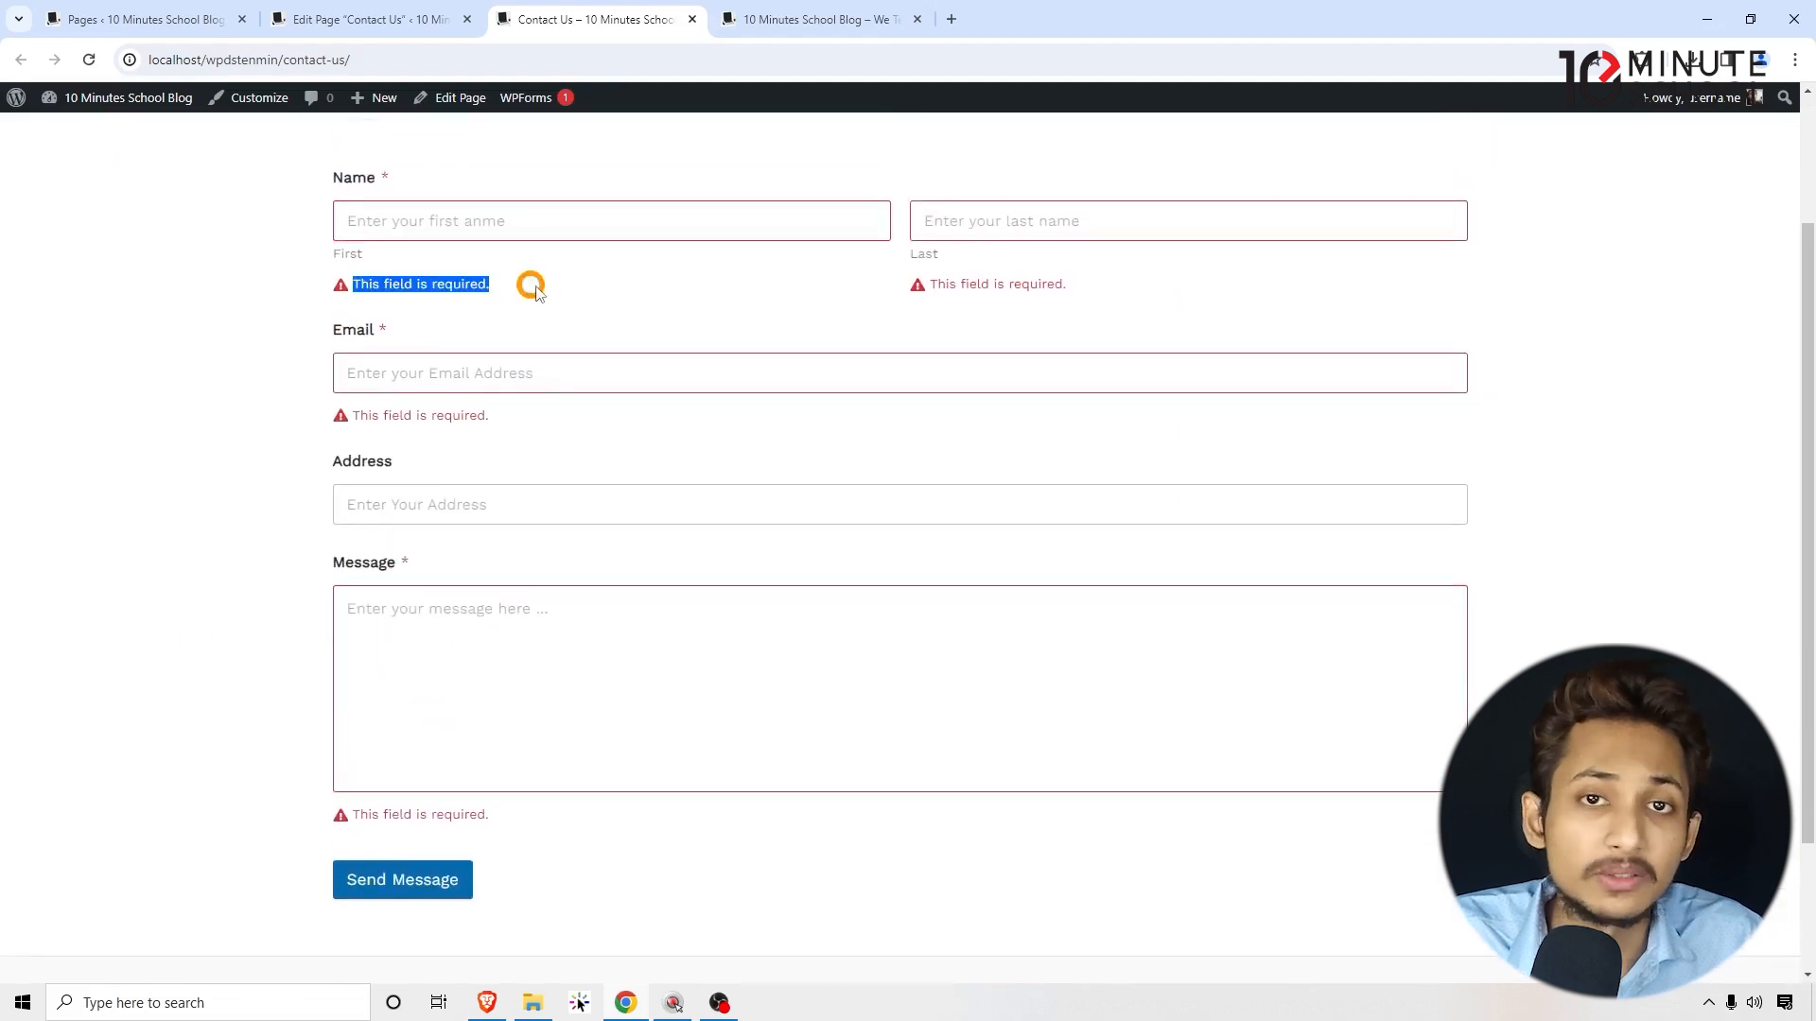
click(502, 286)
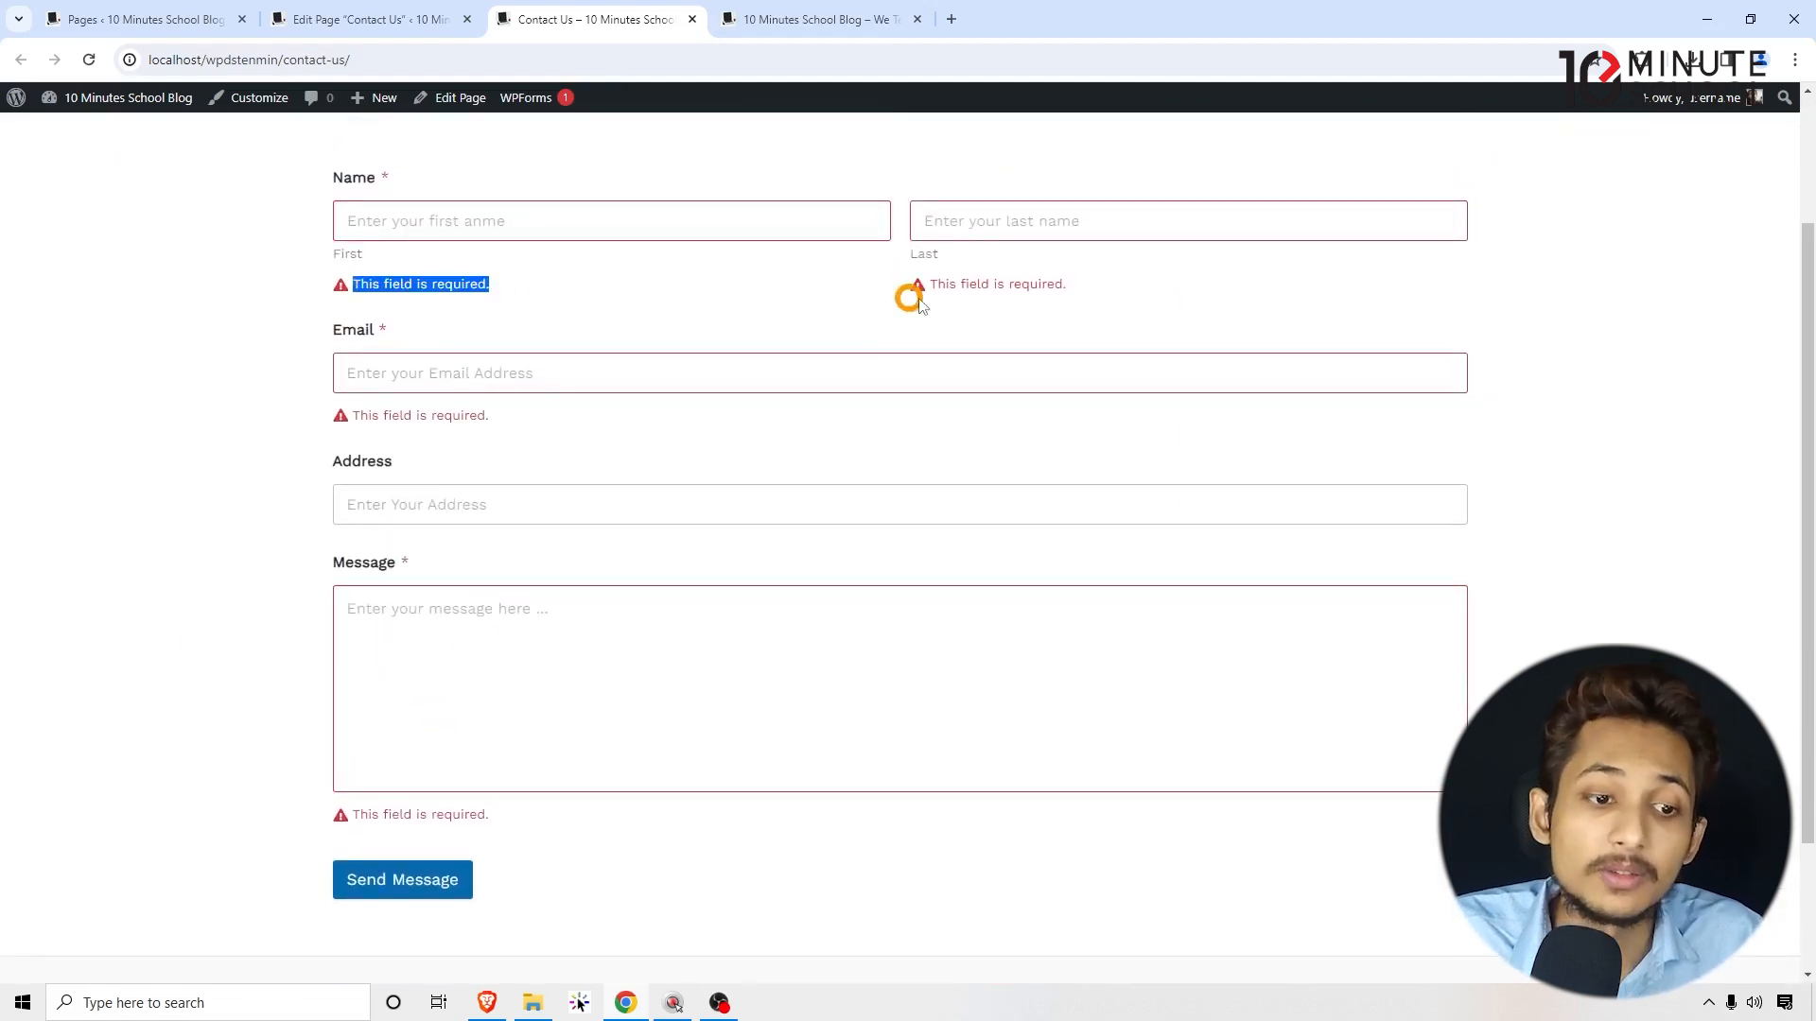
drag(1064, 286, 908, 288)
click(891, 286)
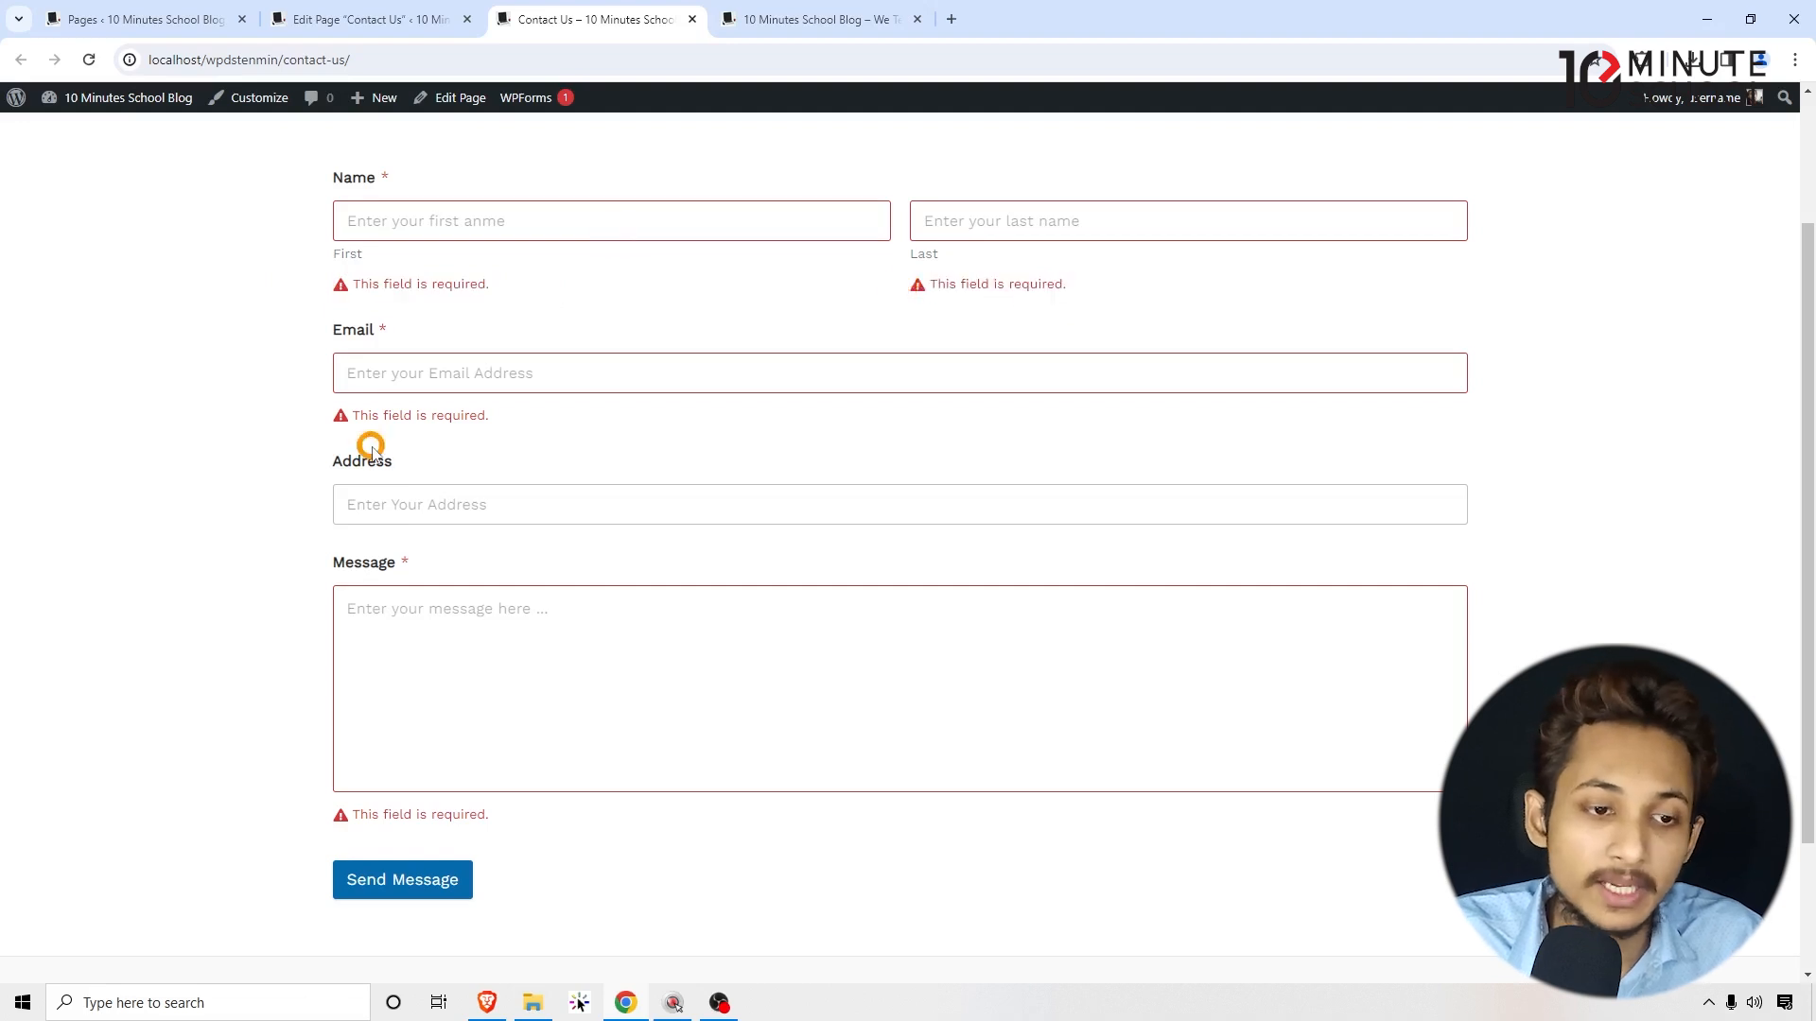
Step: Enter a first and last name and an e-mail address, and fill Address from the saved suggestion
click(394, 227)
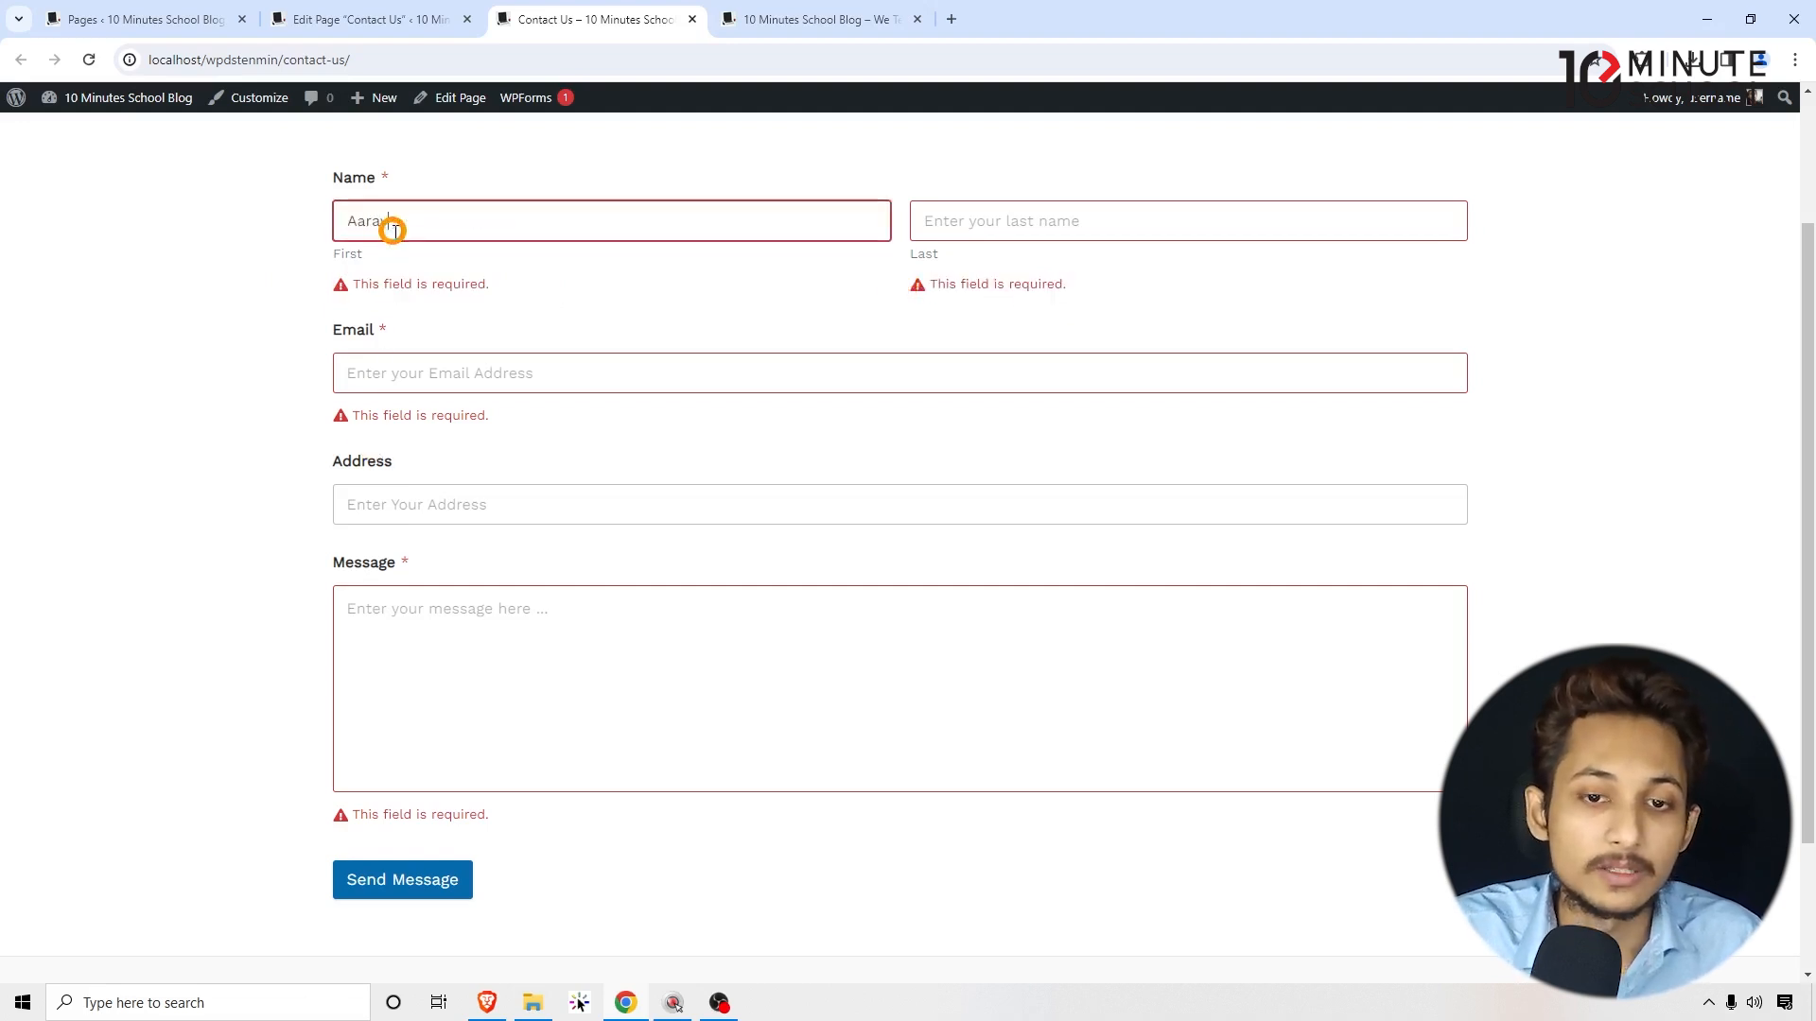
key(Tab)
click(406, 359)
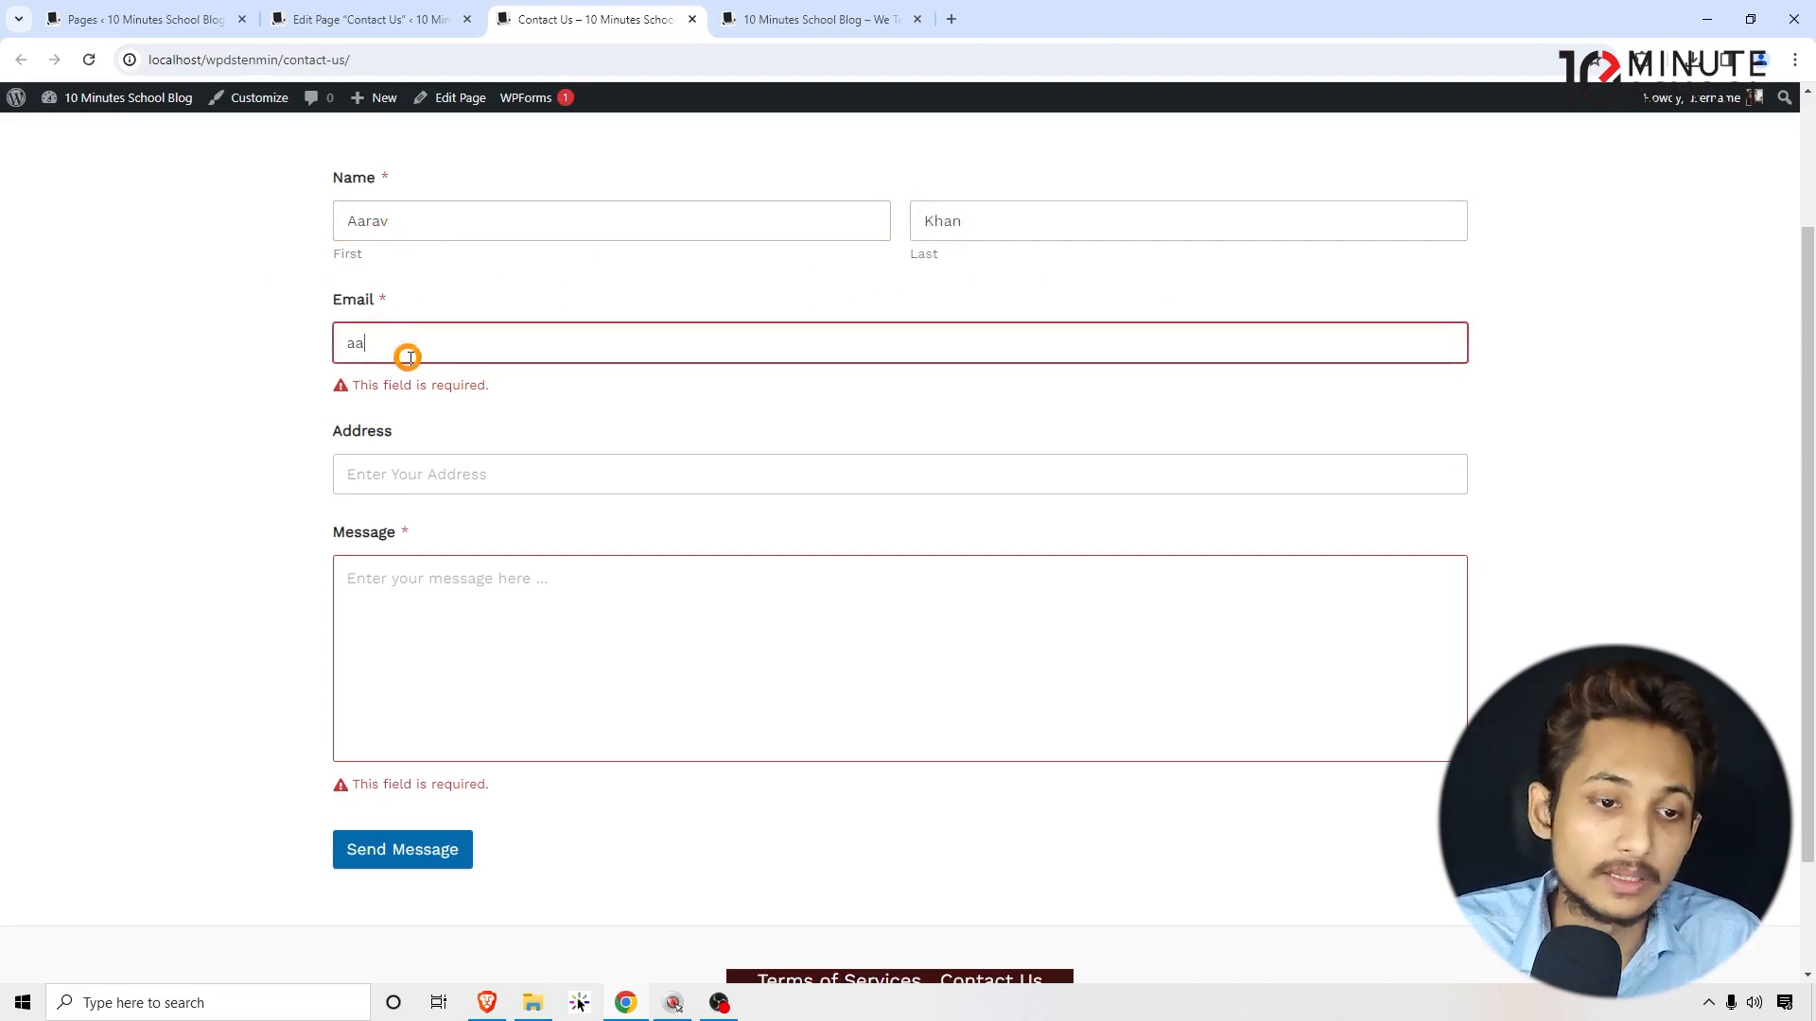
click(421, 465)
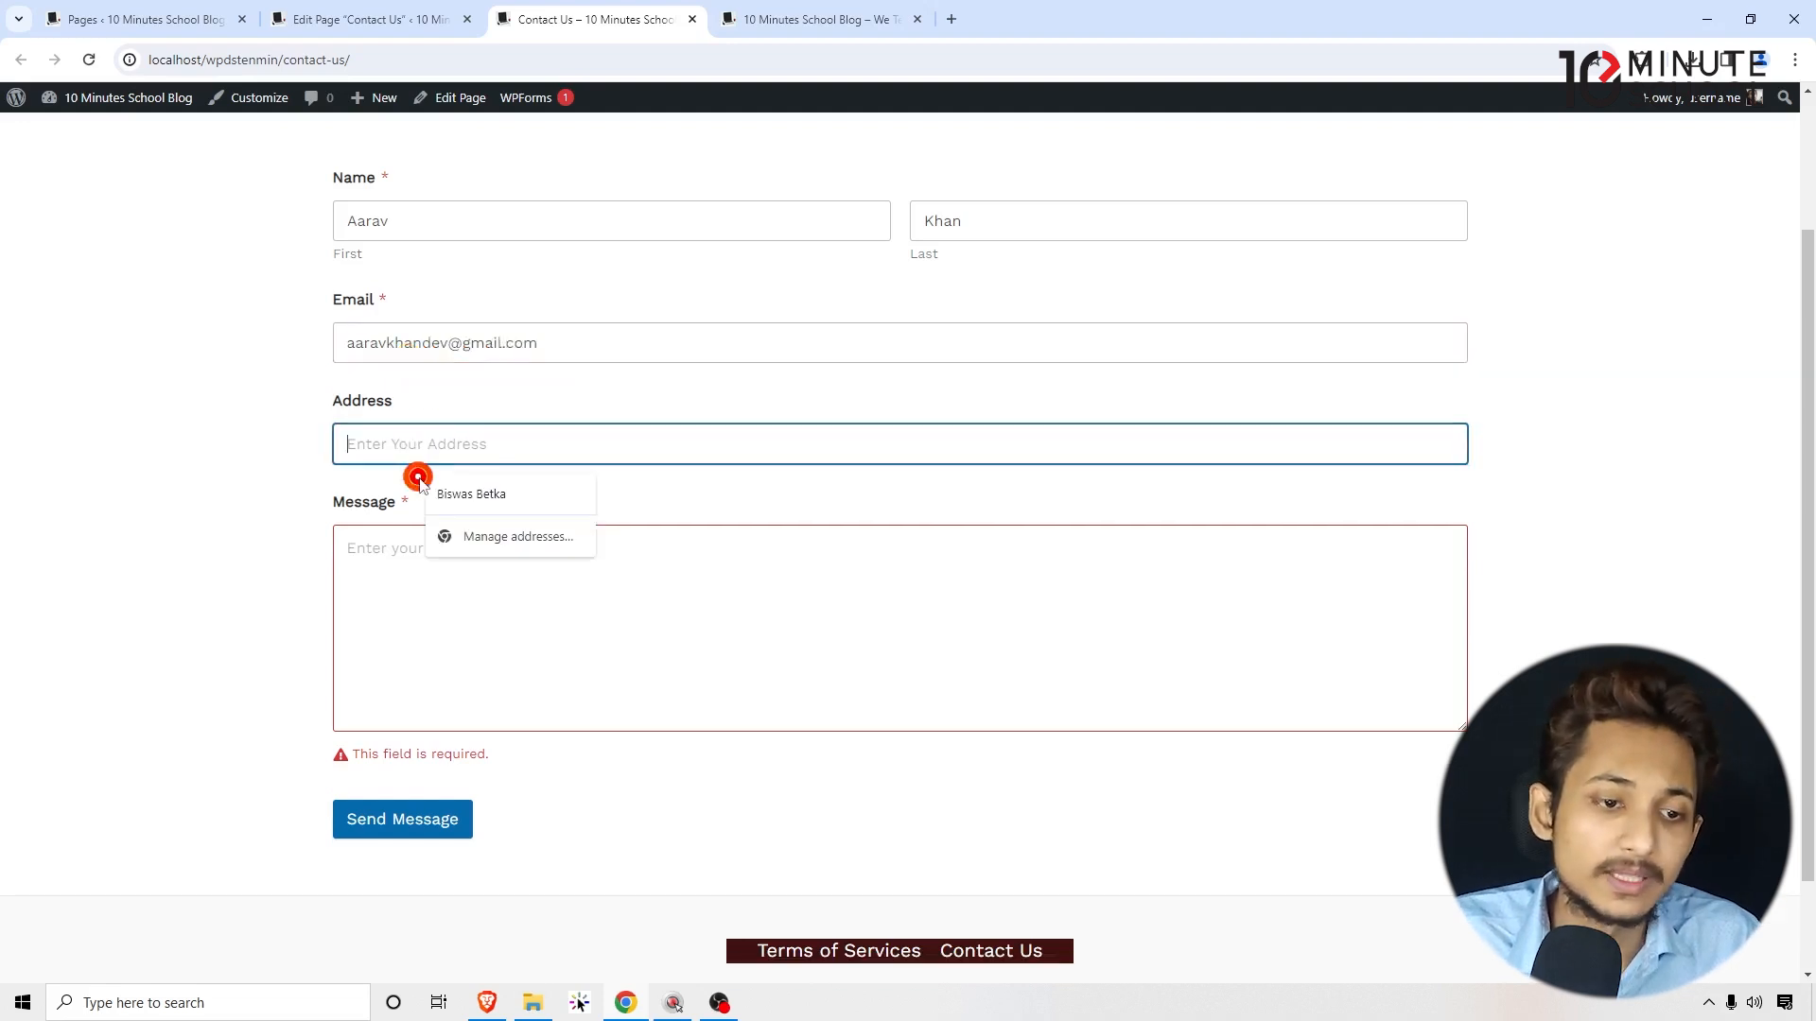
click(469, 491)
Step: Write the message 'I am learning wordpress from 10minutes schoo'
click(360, 602)
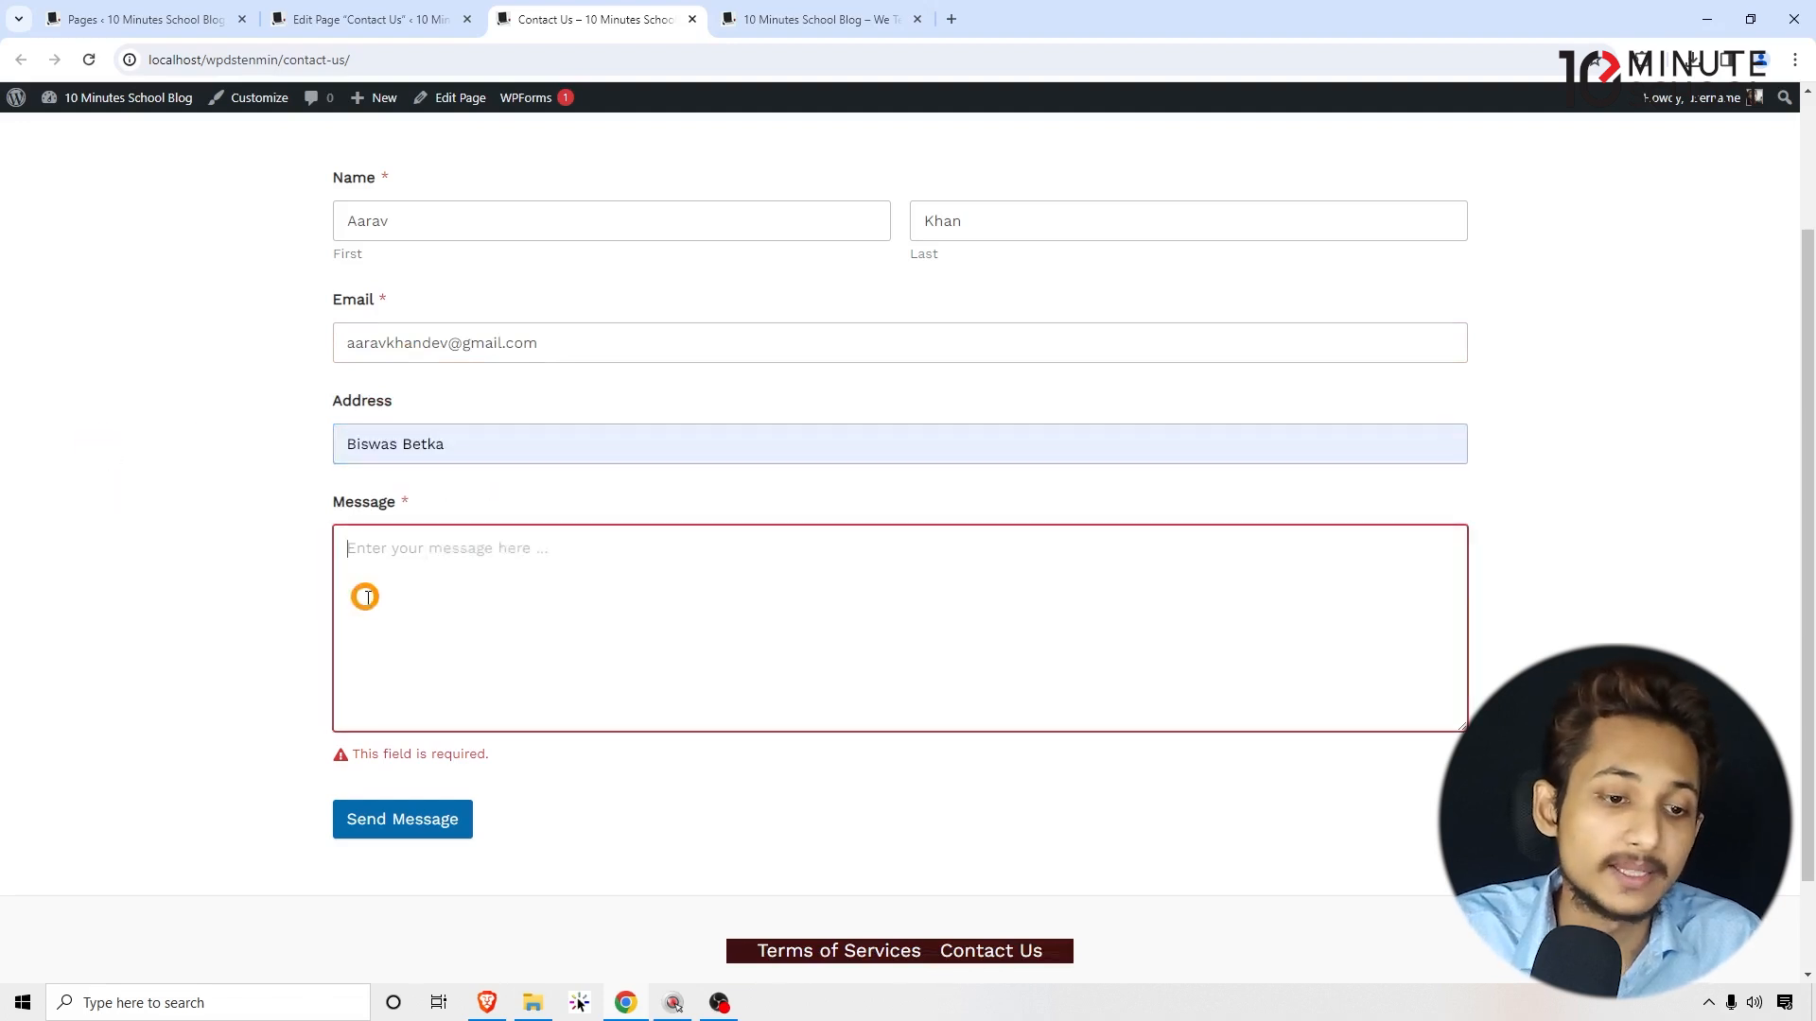
text(I am lw)
key(BackSpace)
text(earning wor)
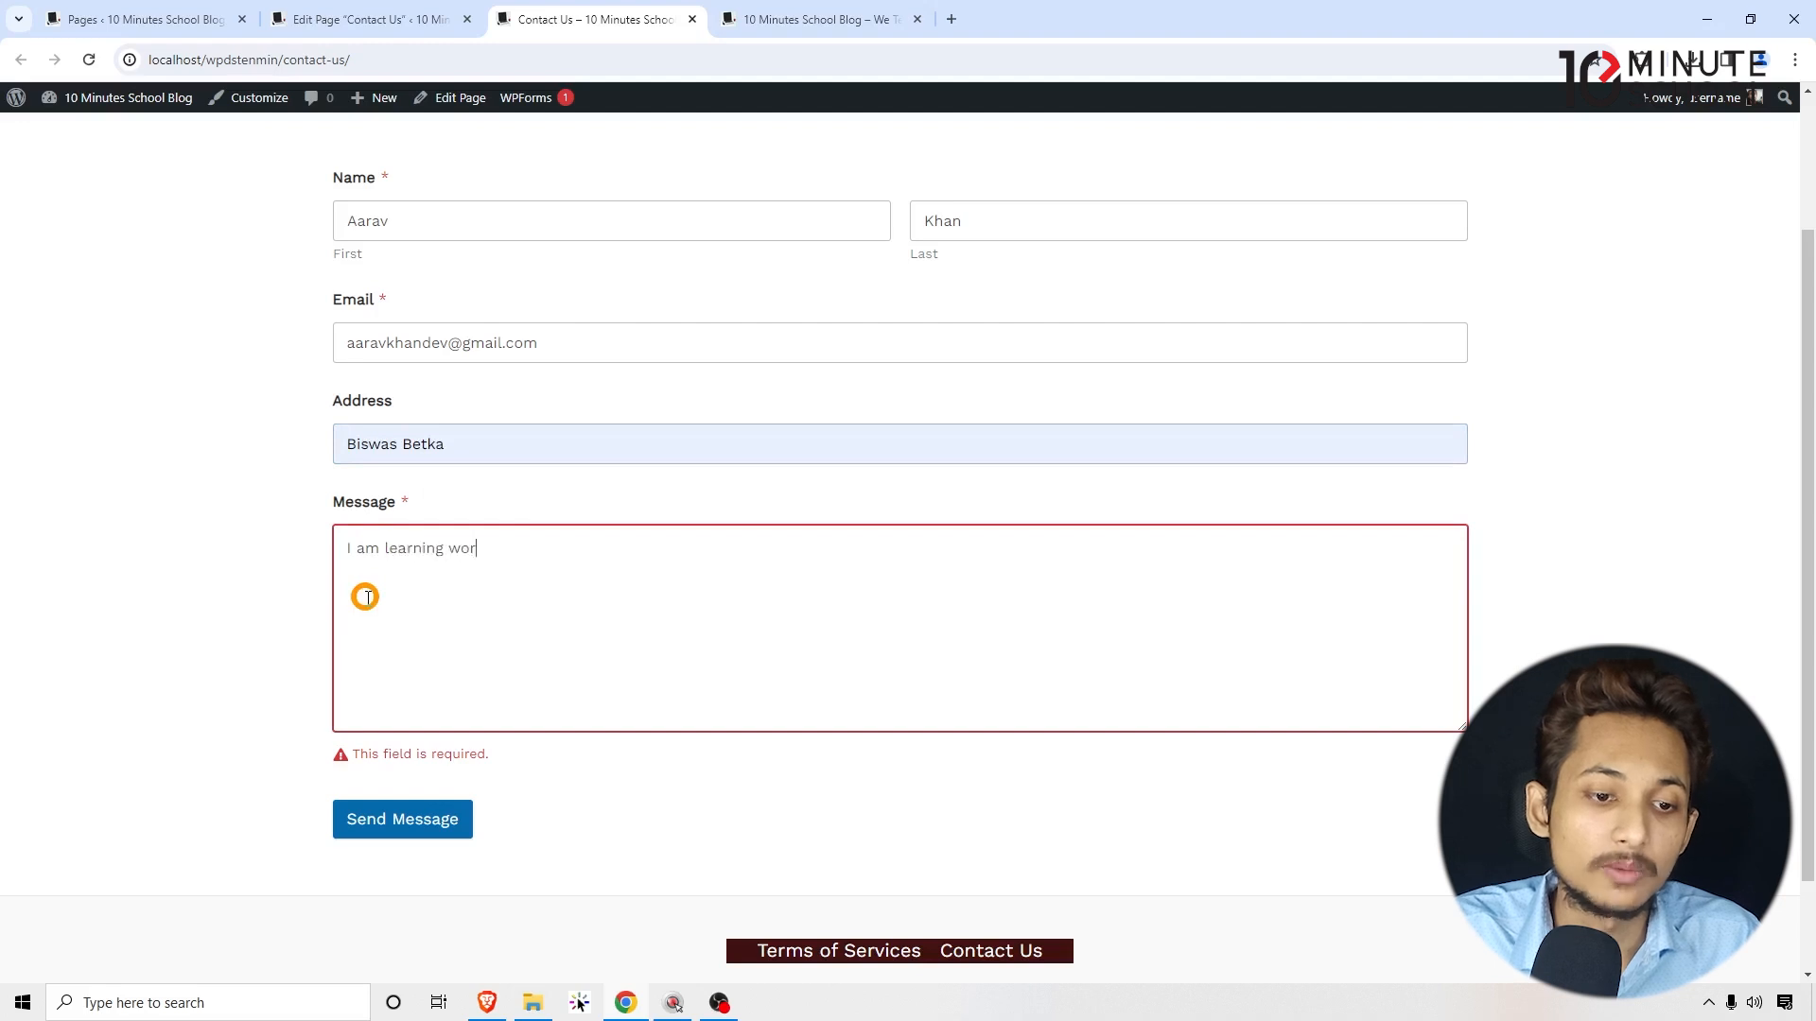
text(dpress from)
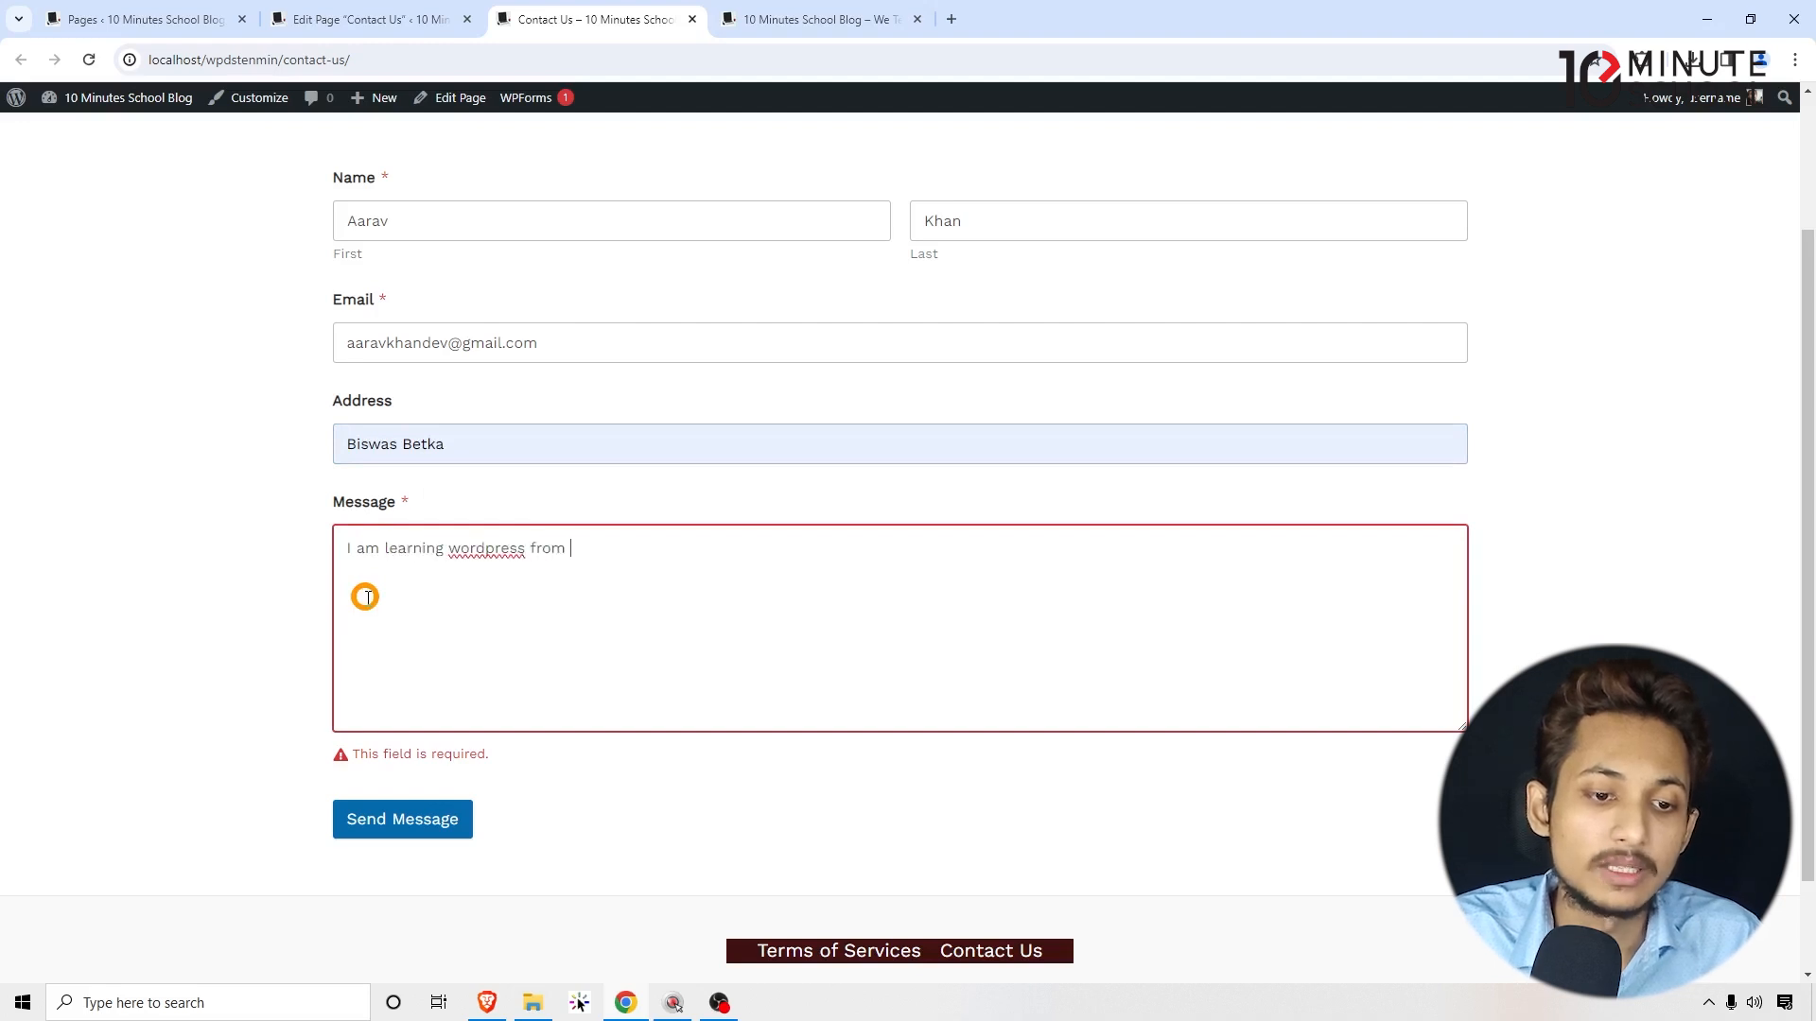
text( 10minutes school.)
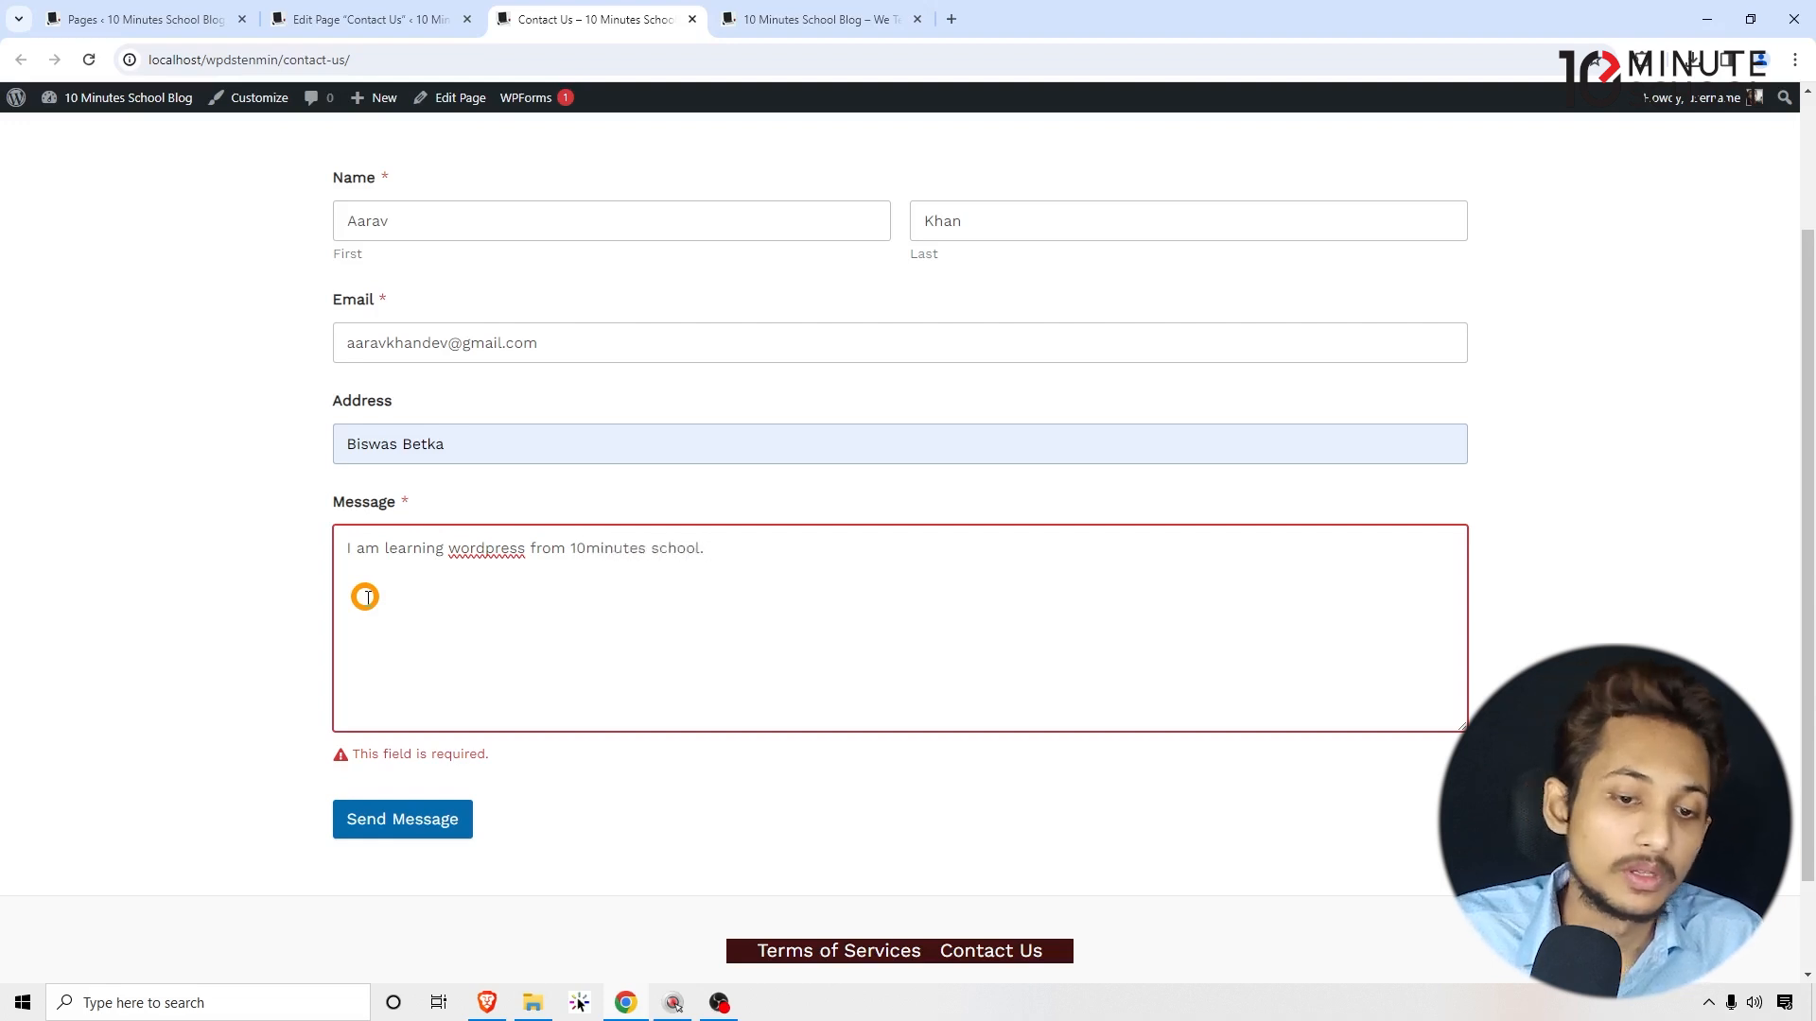
triple_click(707, 580)
click(717, 580)
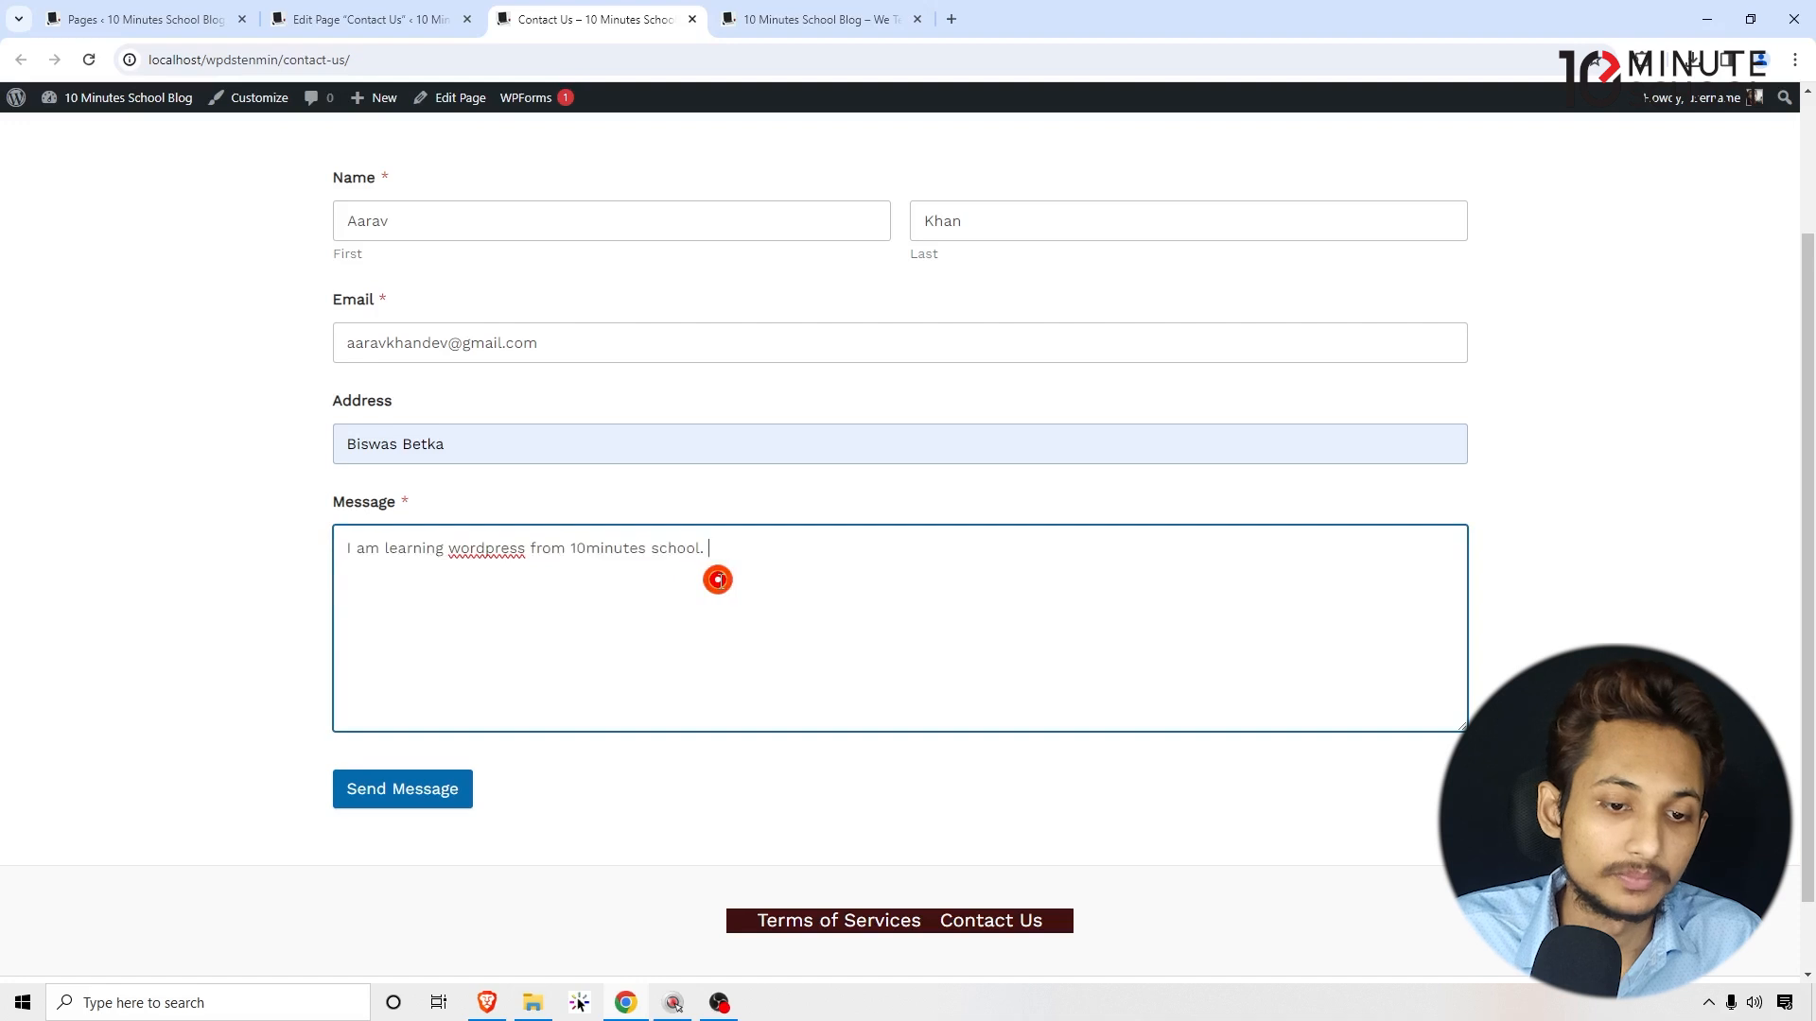
triple_click(770, 565)
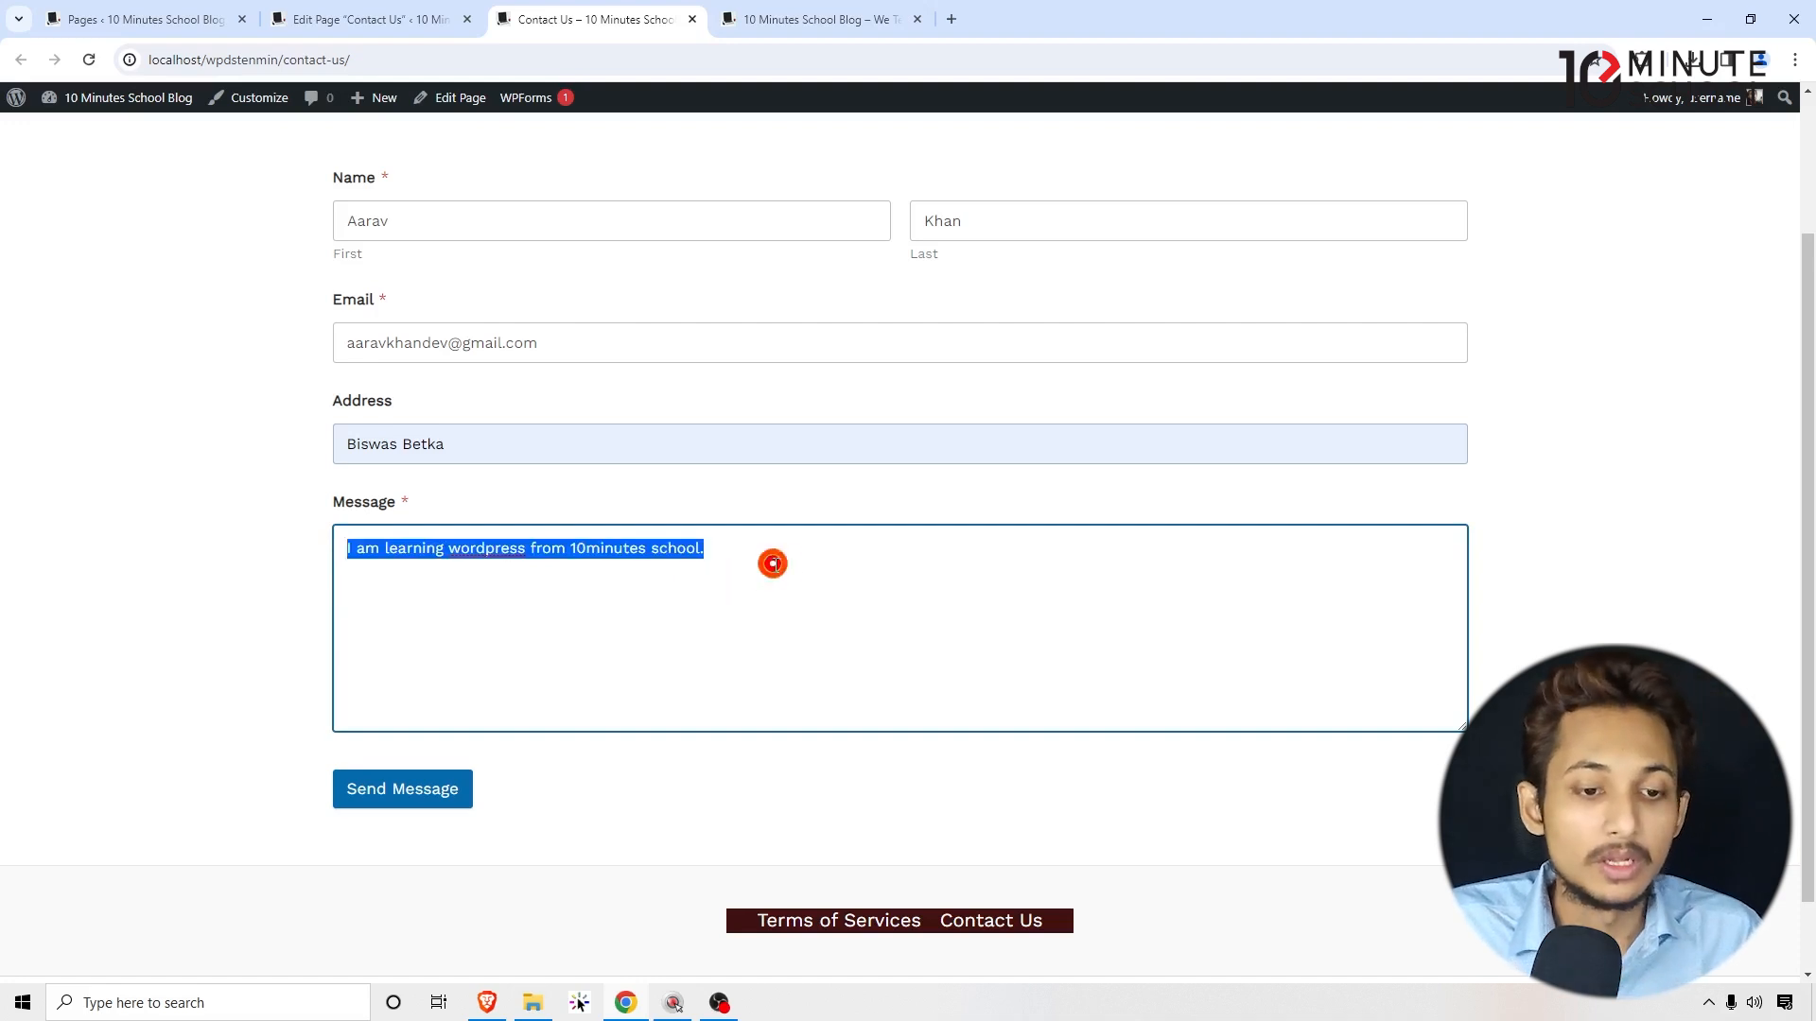
click(856, 563)
click(83, 575)
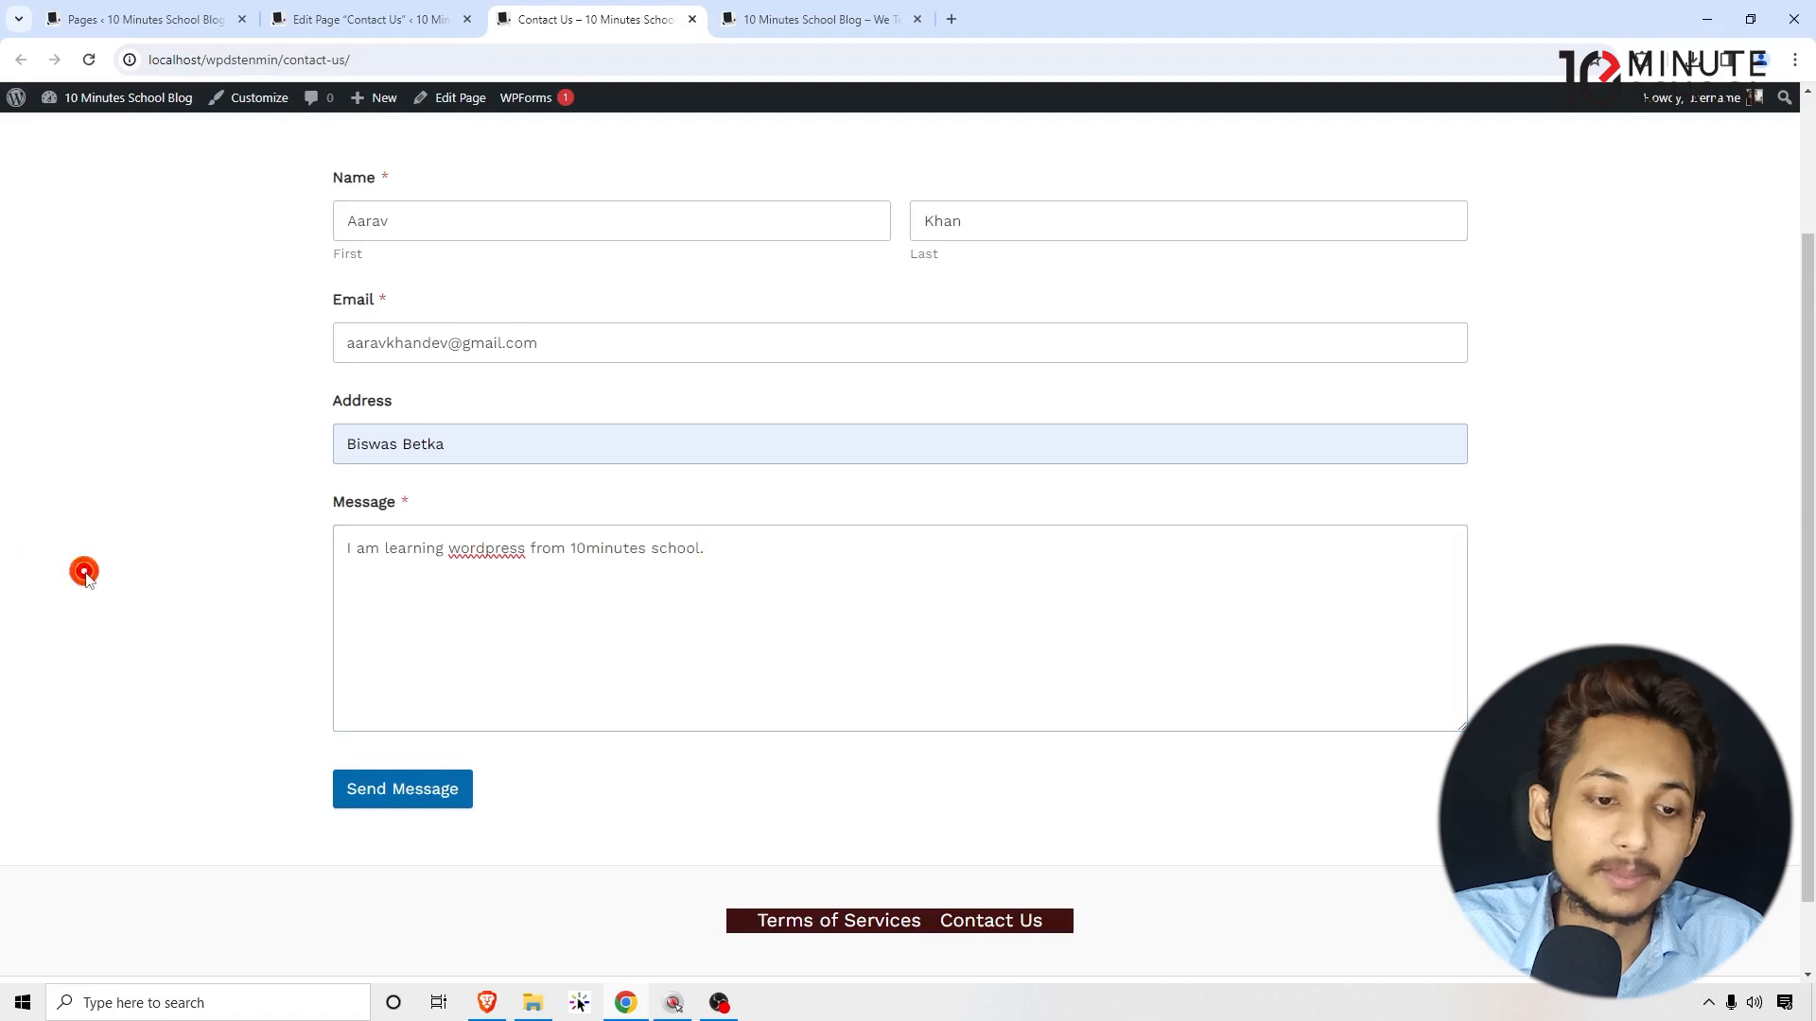
click(788, 568)
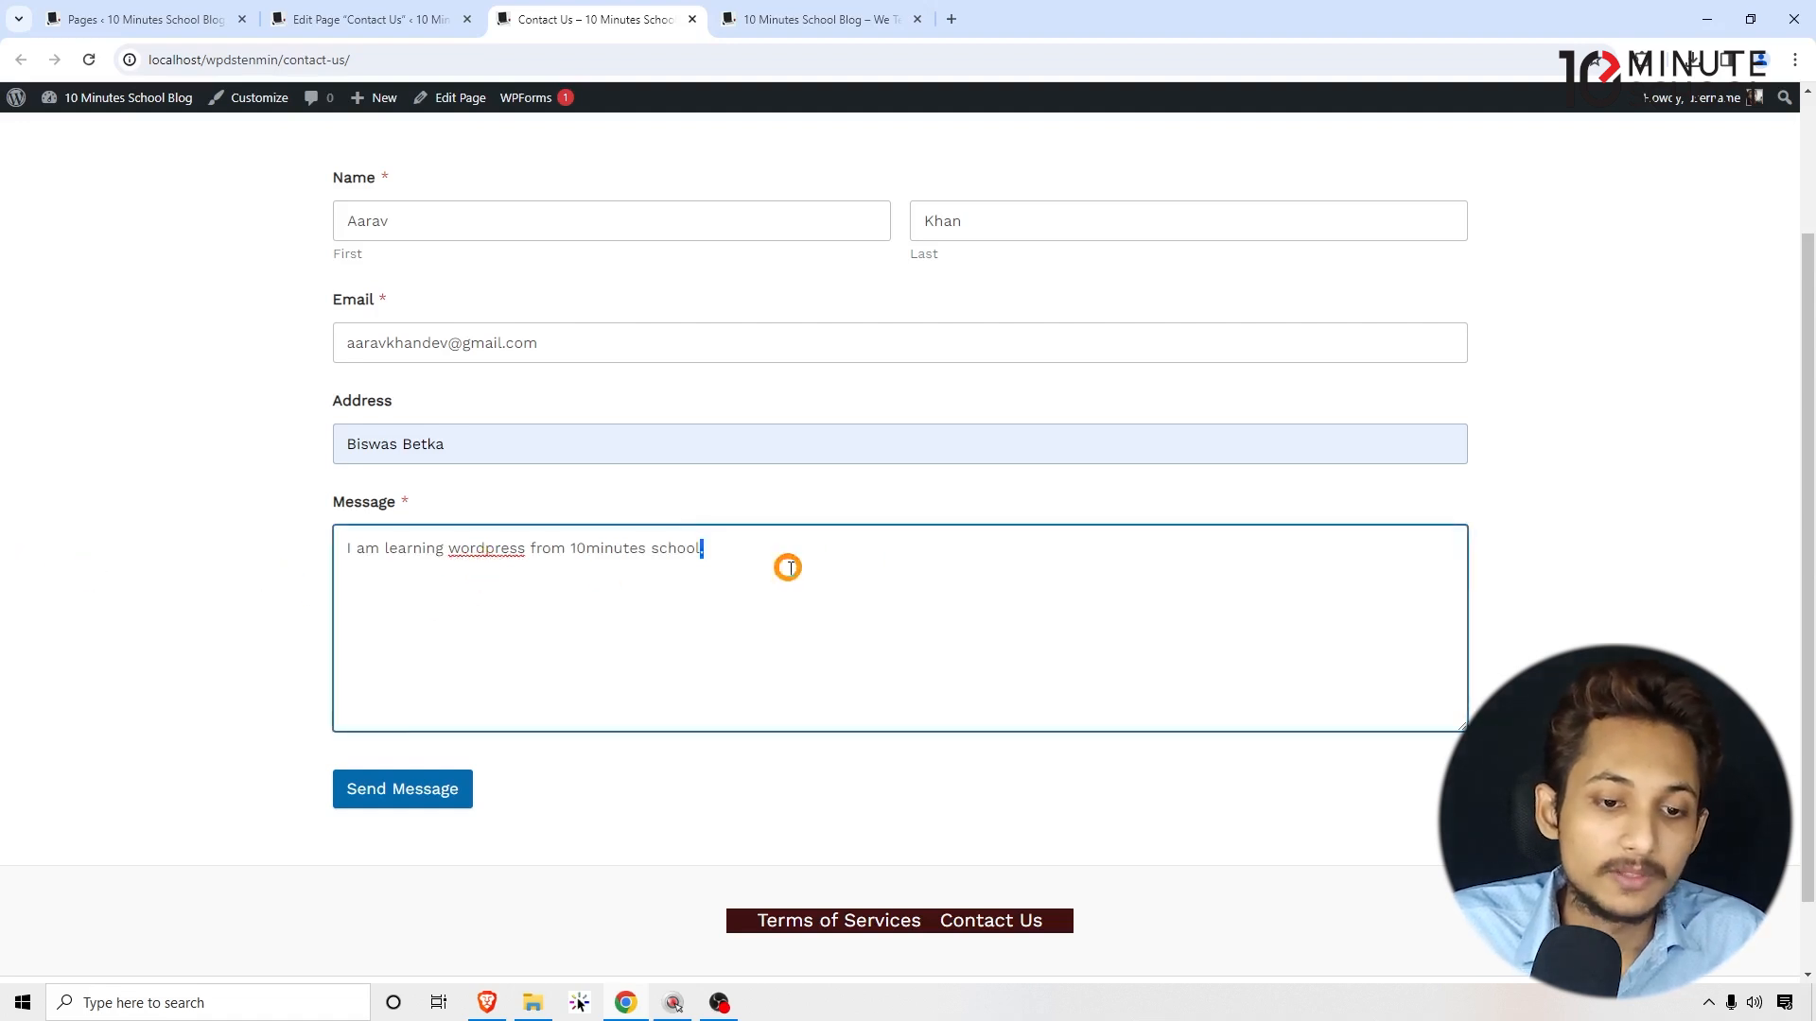
Step: Send the filled-in form and review the thank-you confirmation message
click(397, 787)
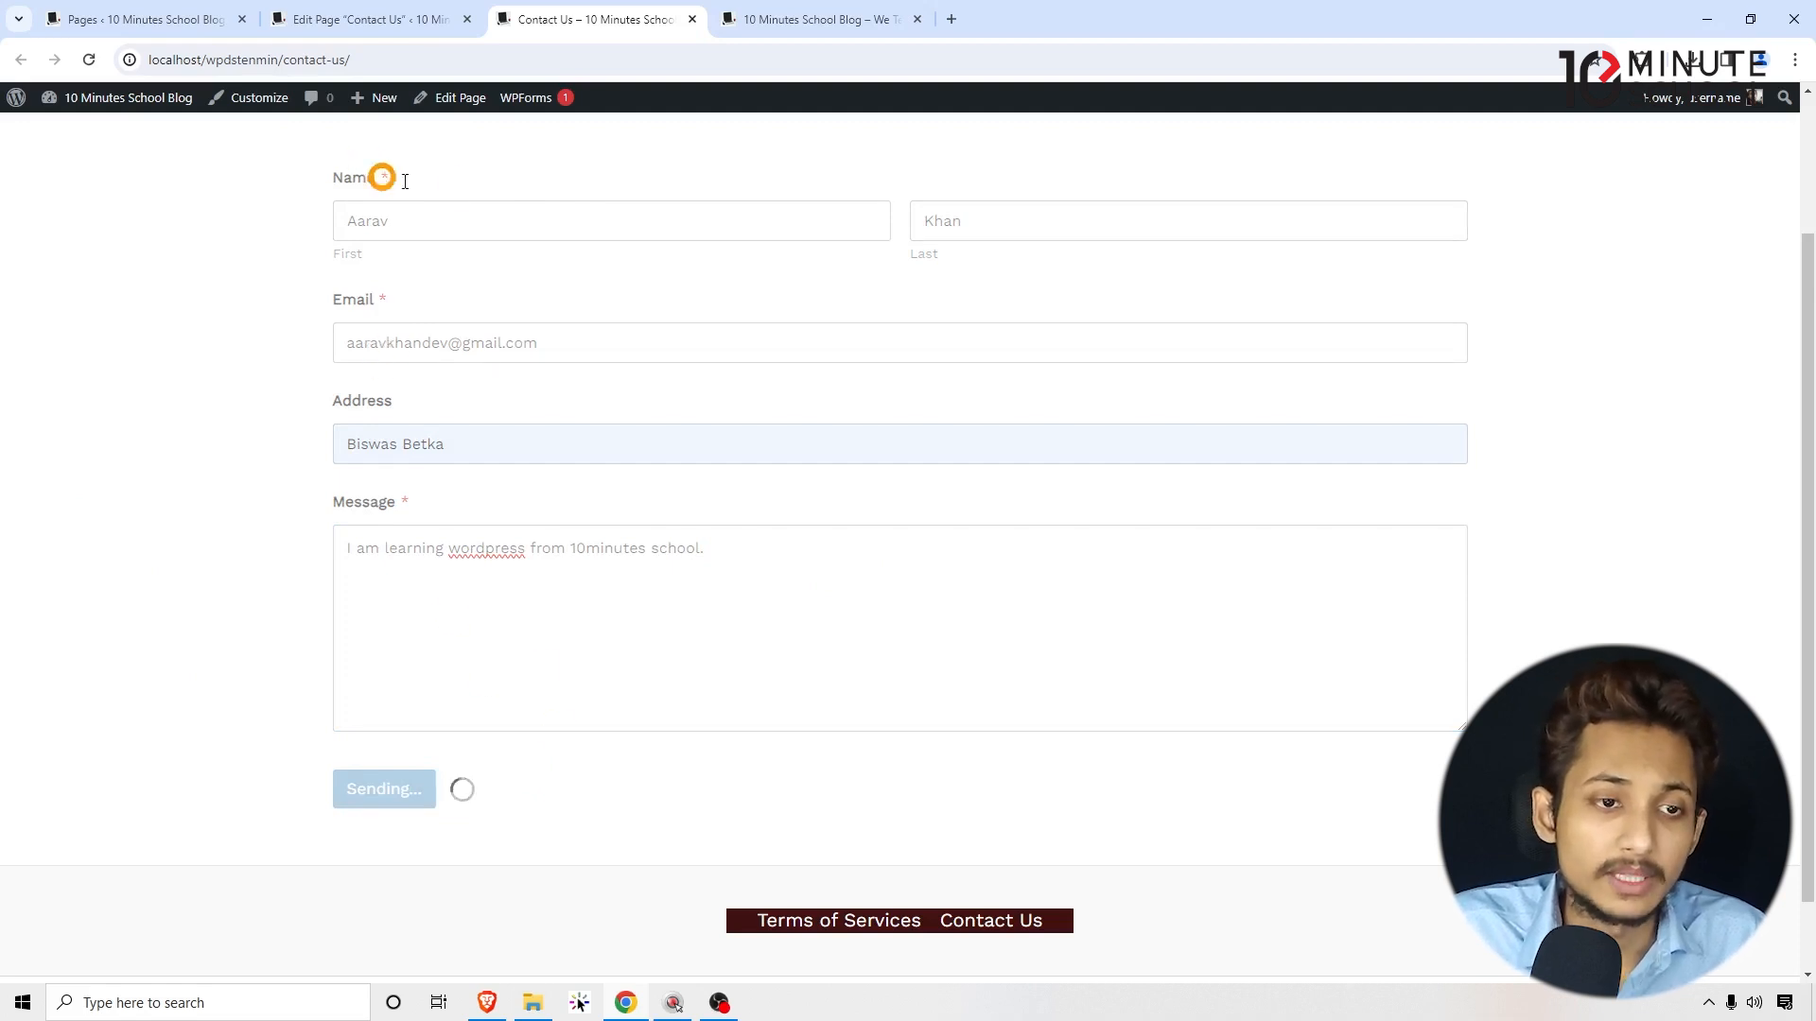
drag(861, 376, 588, 369)
click(606, 379)
triple_click(605, 372)
click(606, 372)
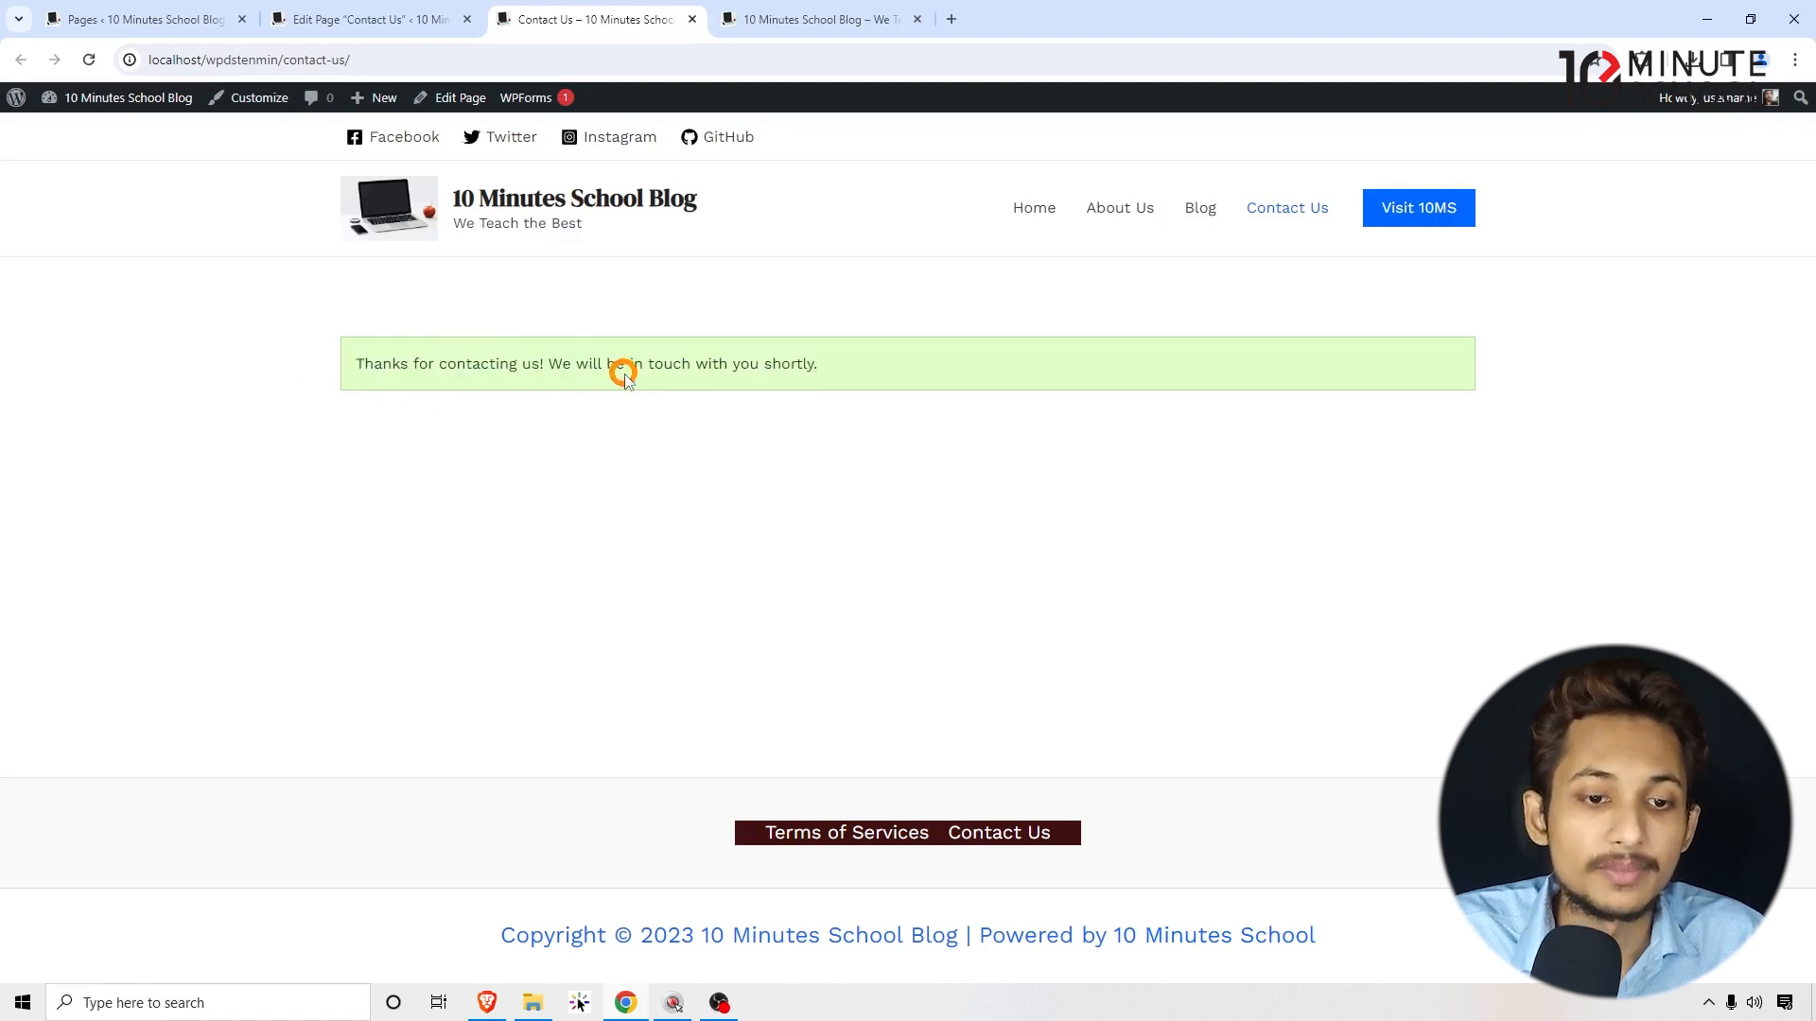
drag(715, 367, 59, 376)
click(861, 369)
Step: Review the All Users list in the admin, including the administrator's account entry
click(59, 376)
click(194, 6)
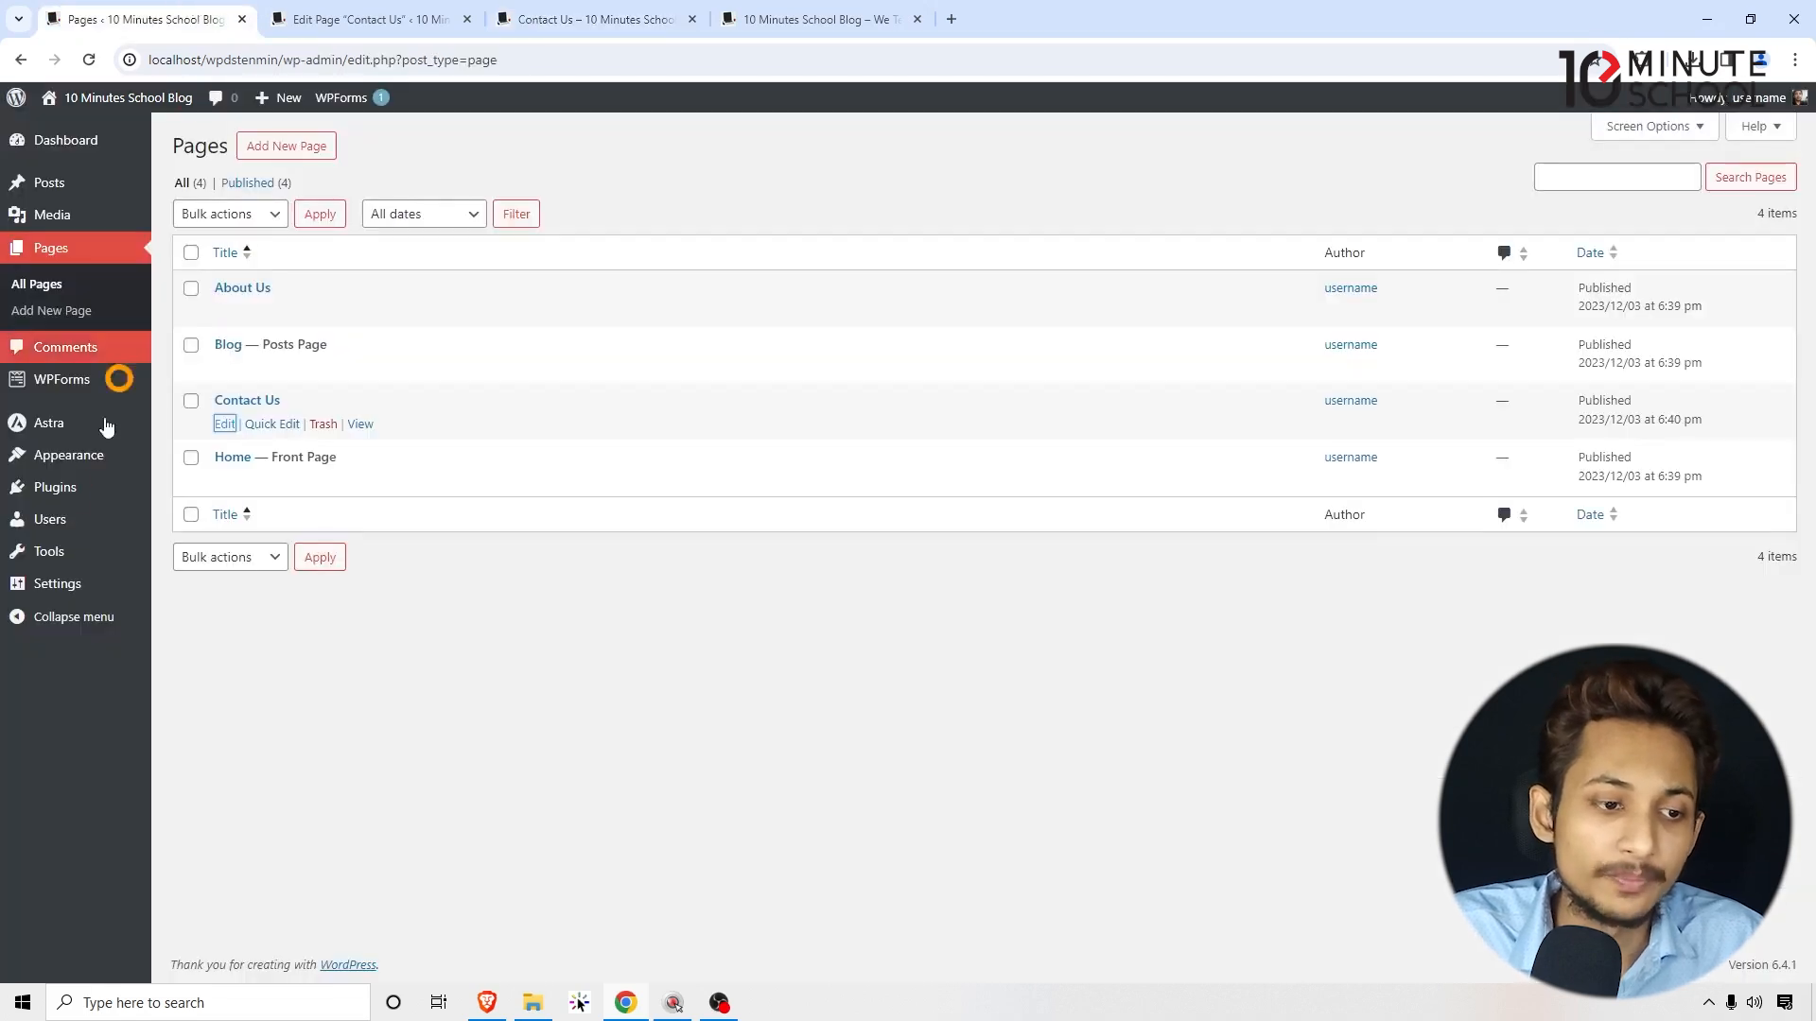
mouse_move(84, 487)
mouse_move(87, 520)
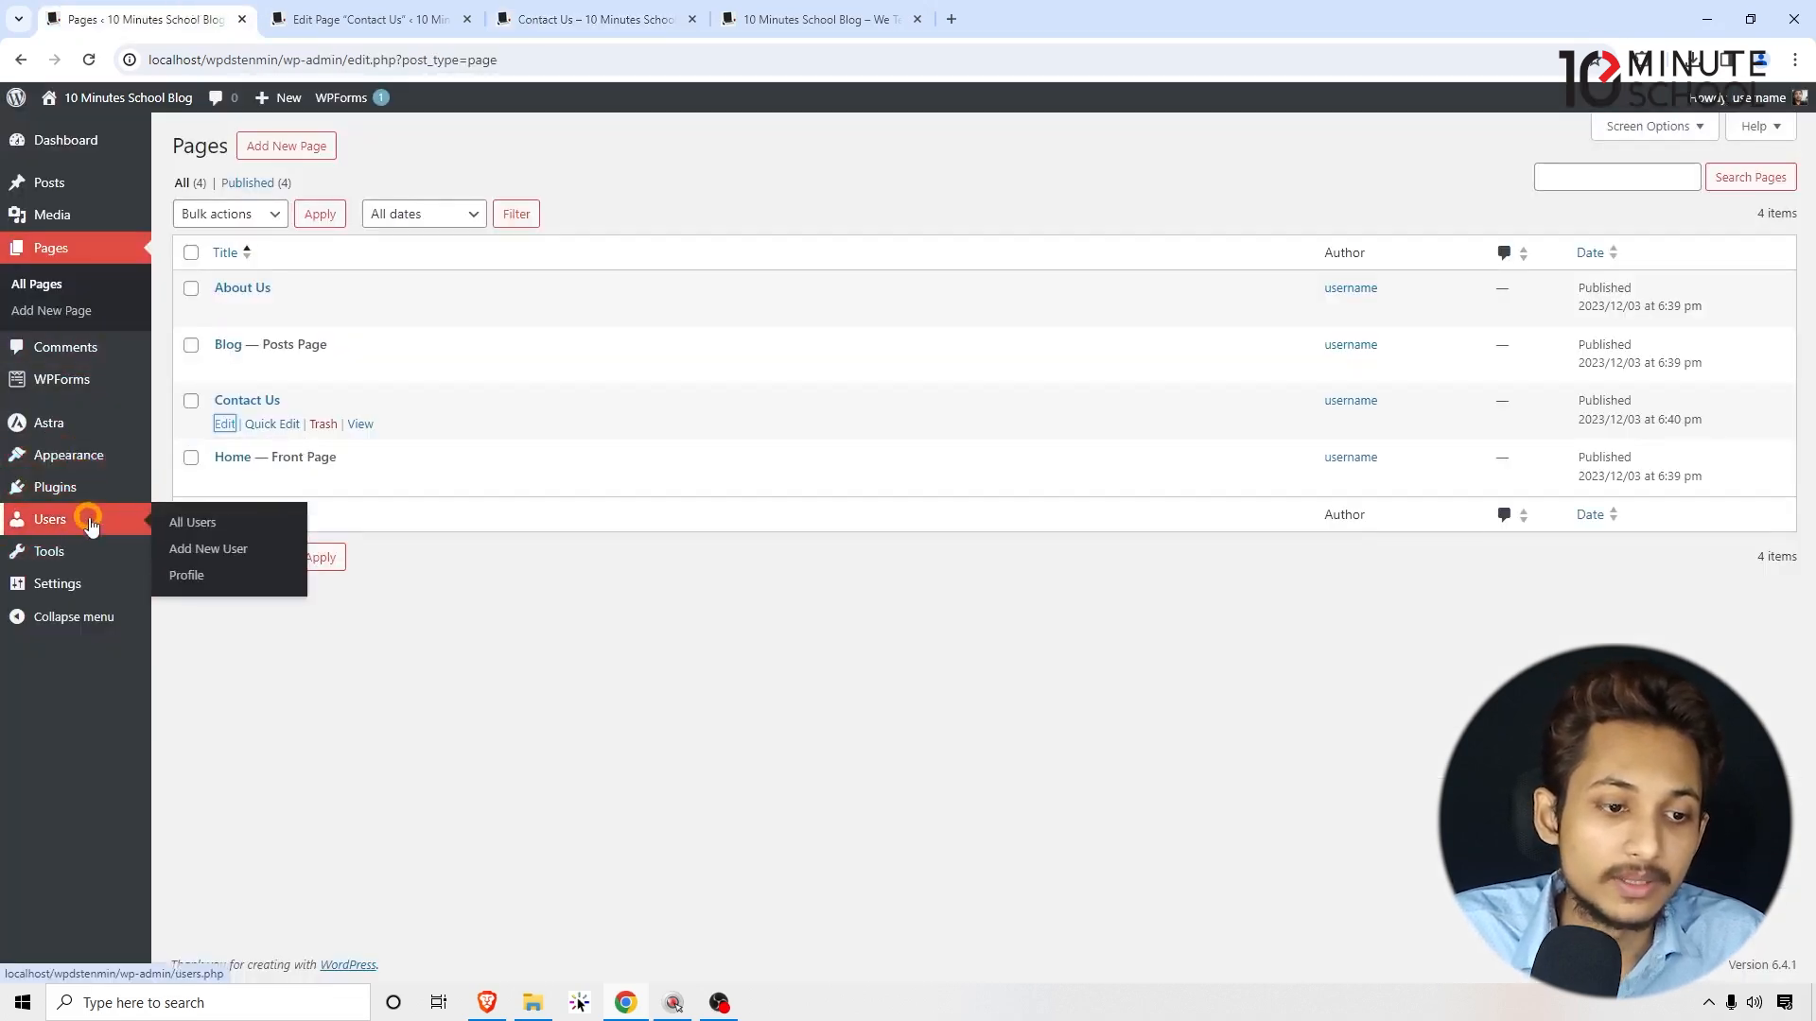
click(197, 524)
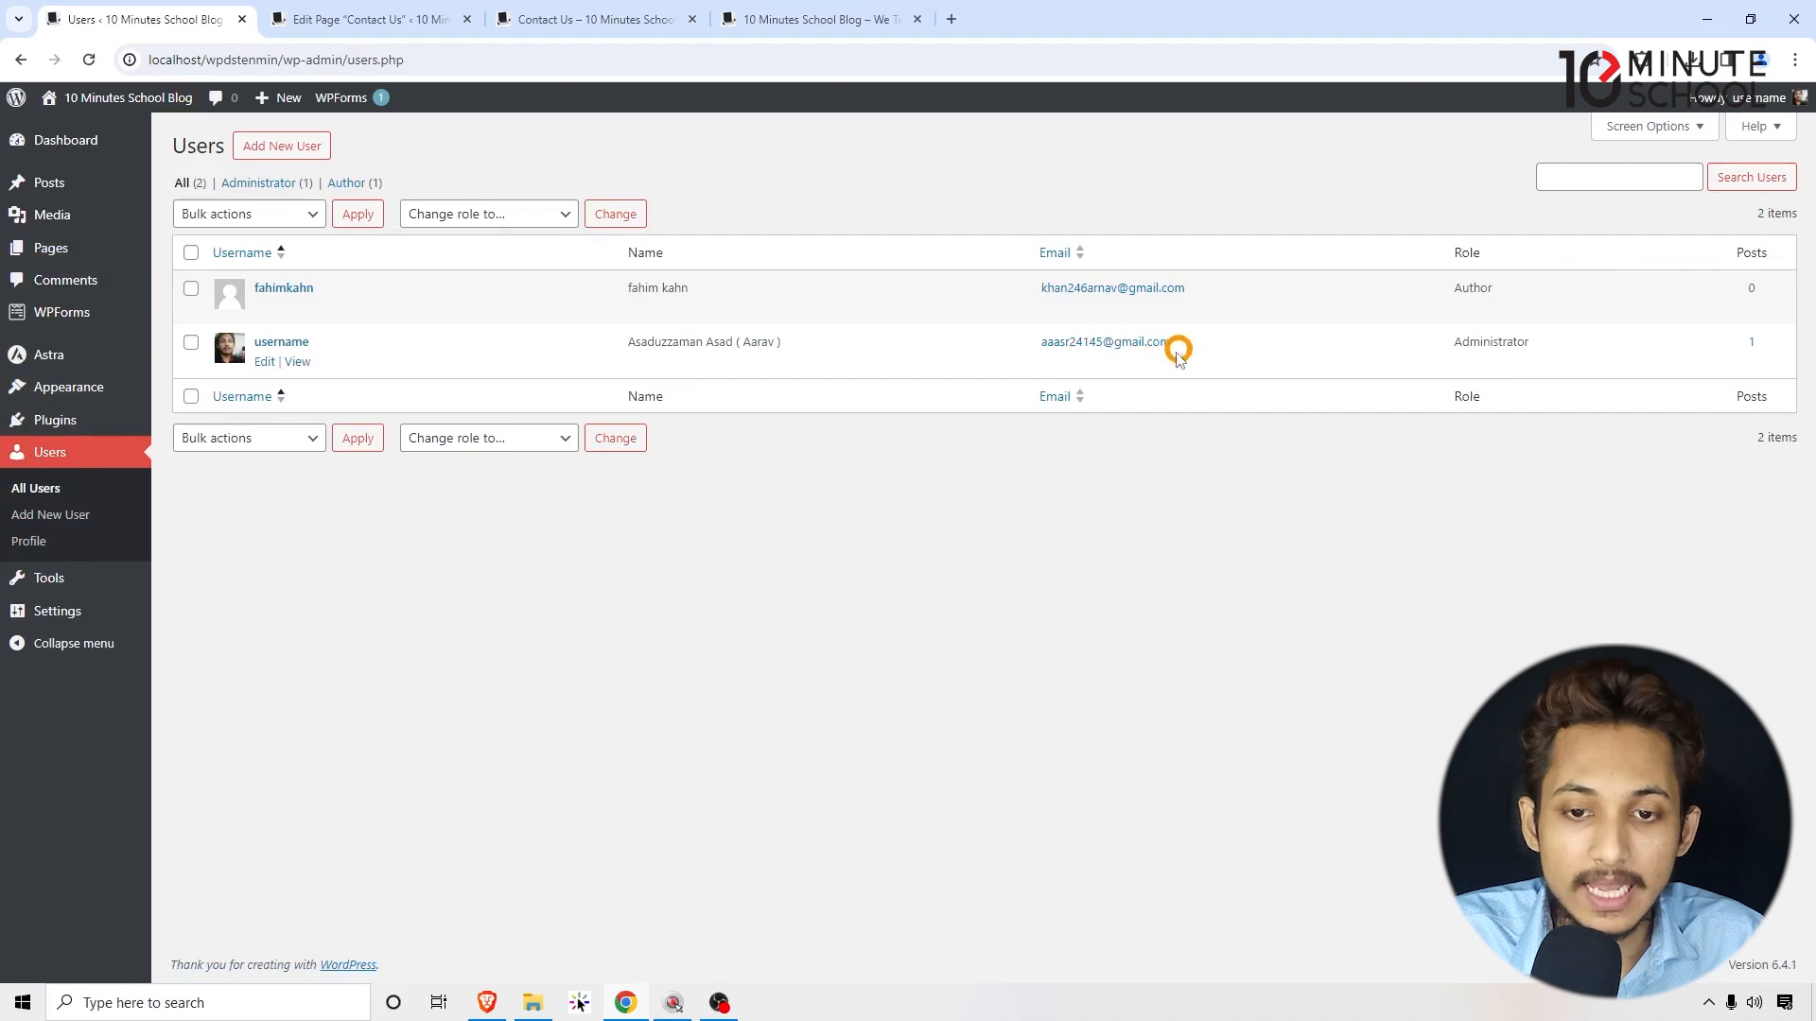
drag(1174, 346, 993, 361)
click(942, 615)
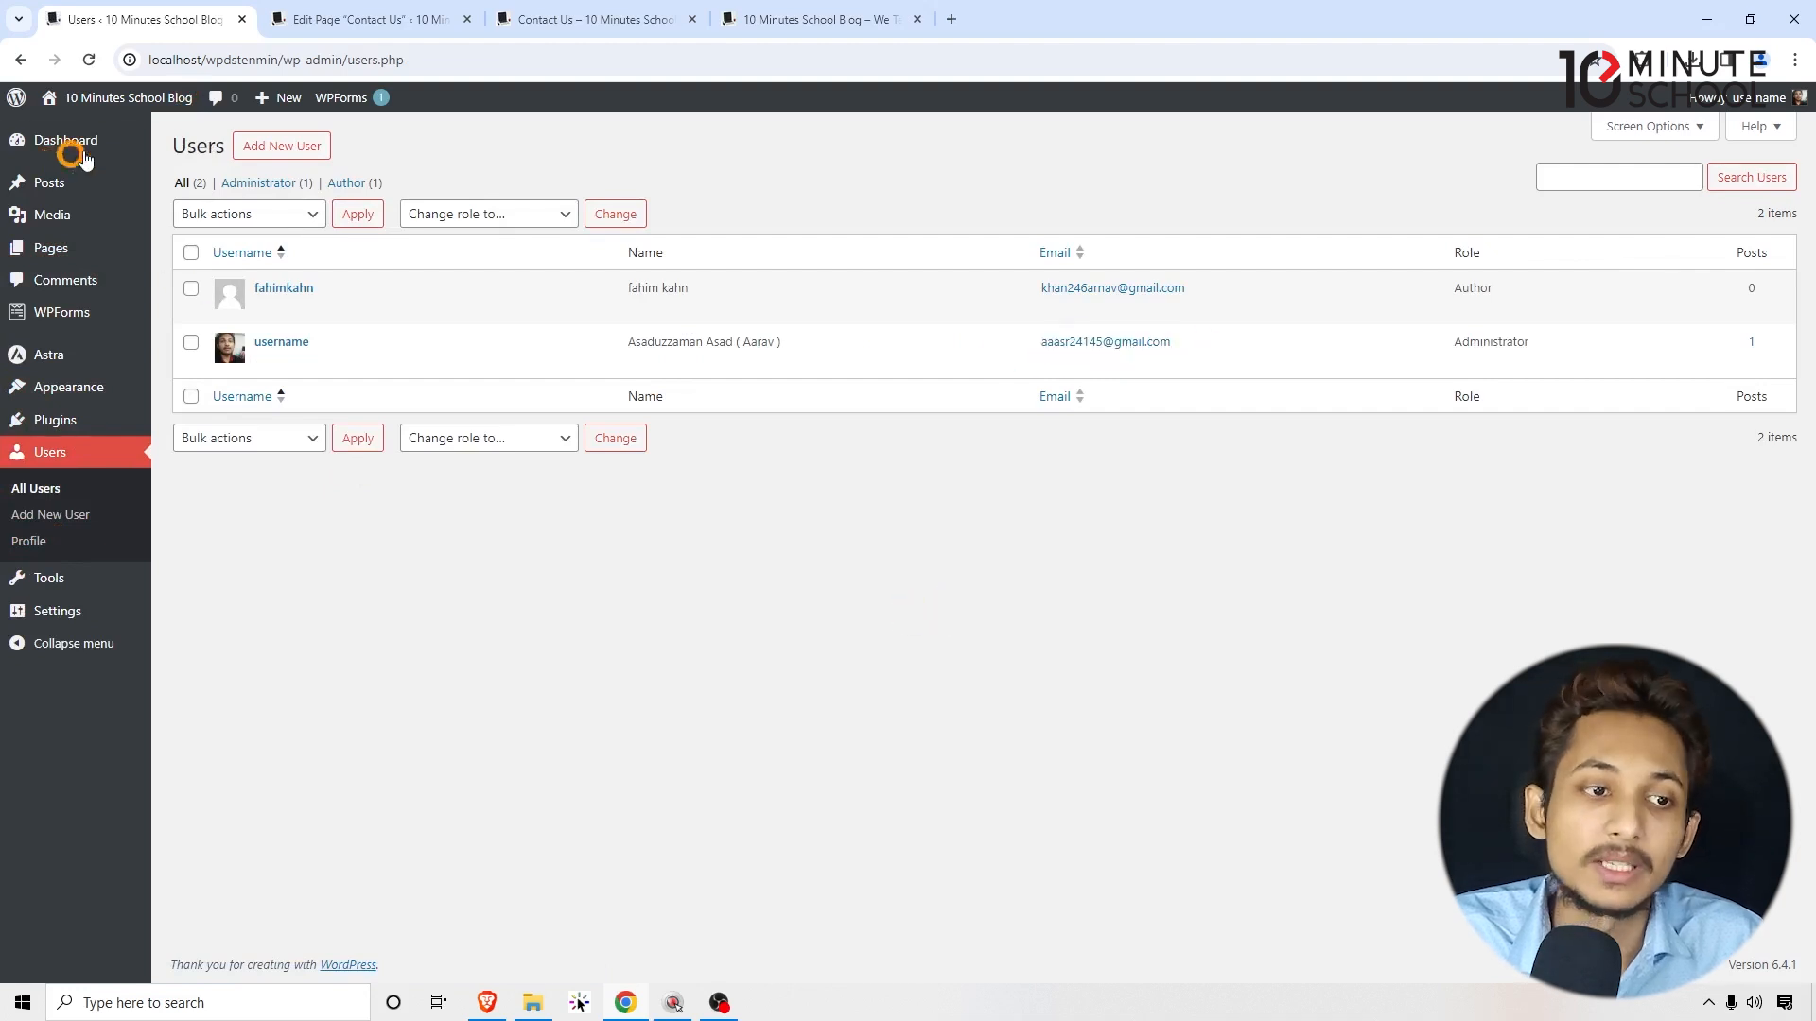
Step: Return to the live site tab and leave the submission confirmation for the homepage
click(371, 16)
click(584, 11)
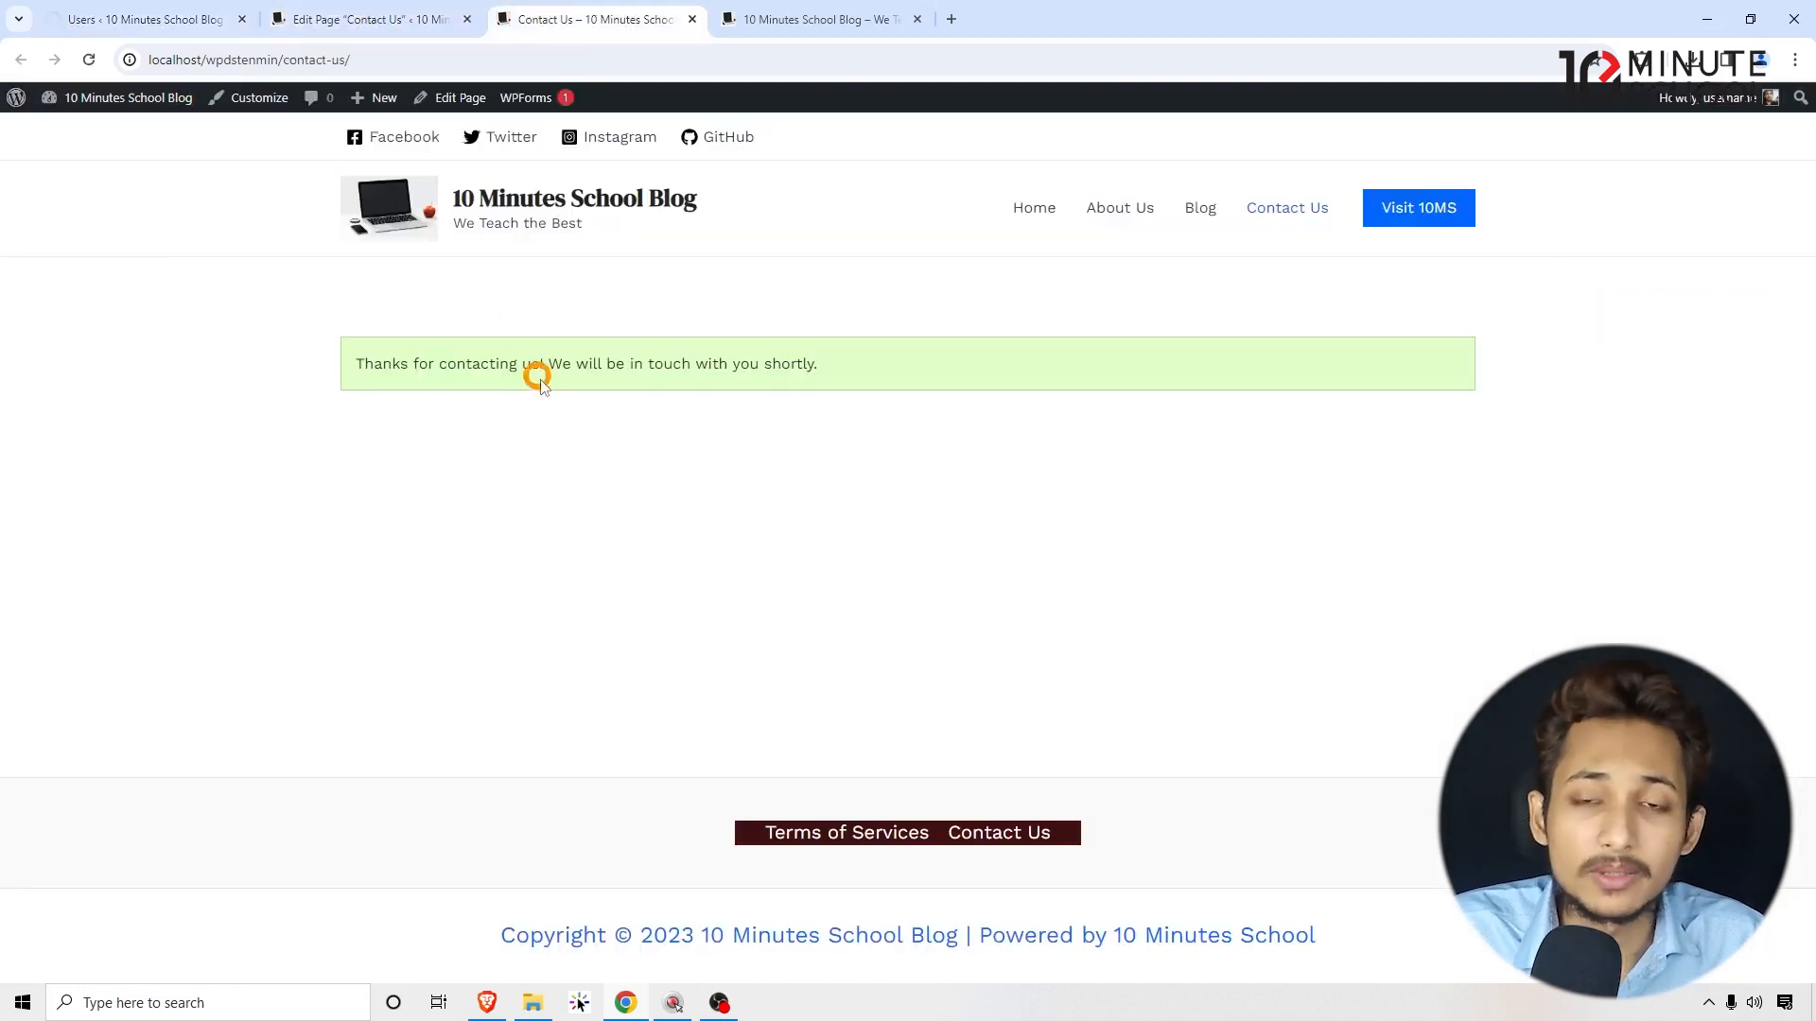
right_click(273, 340)
click(307, 411)
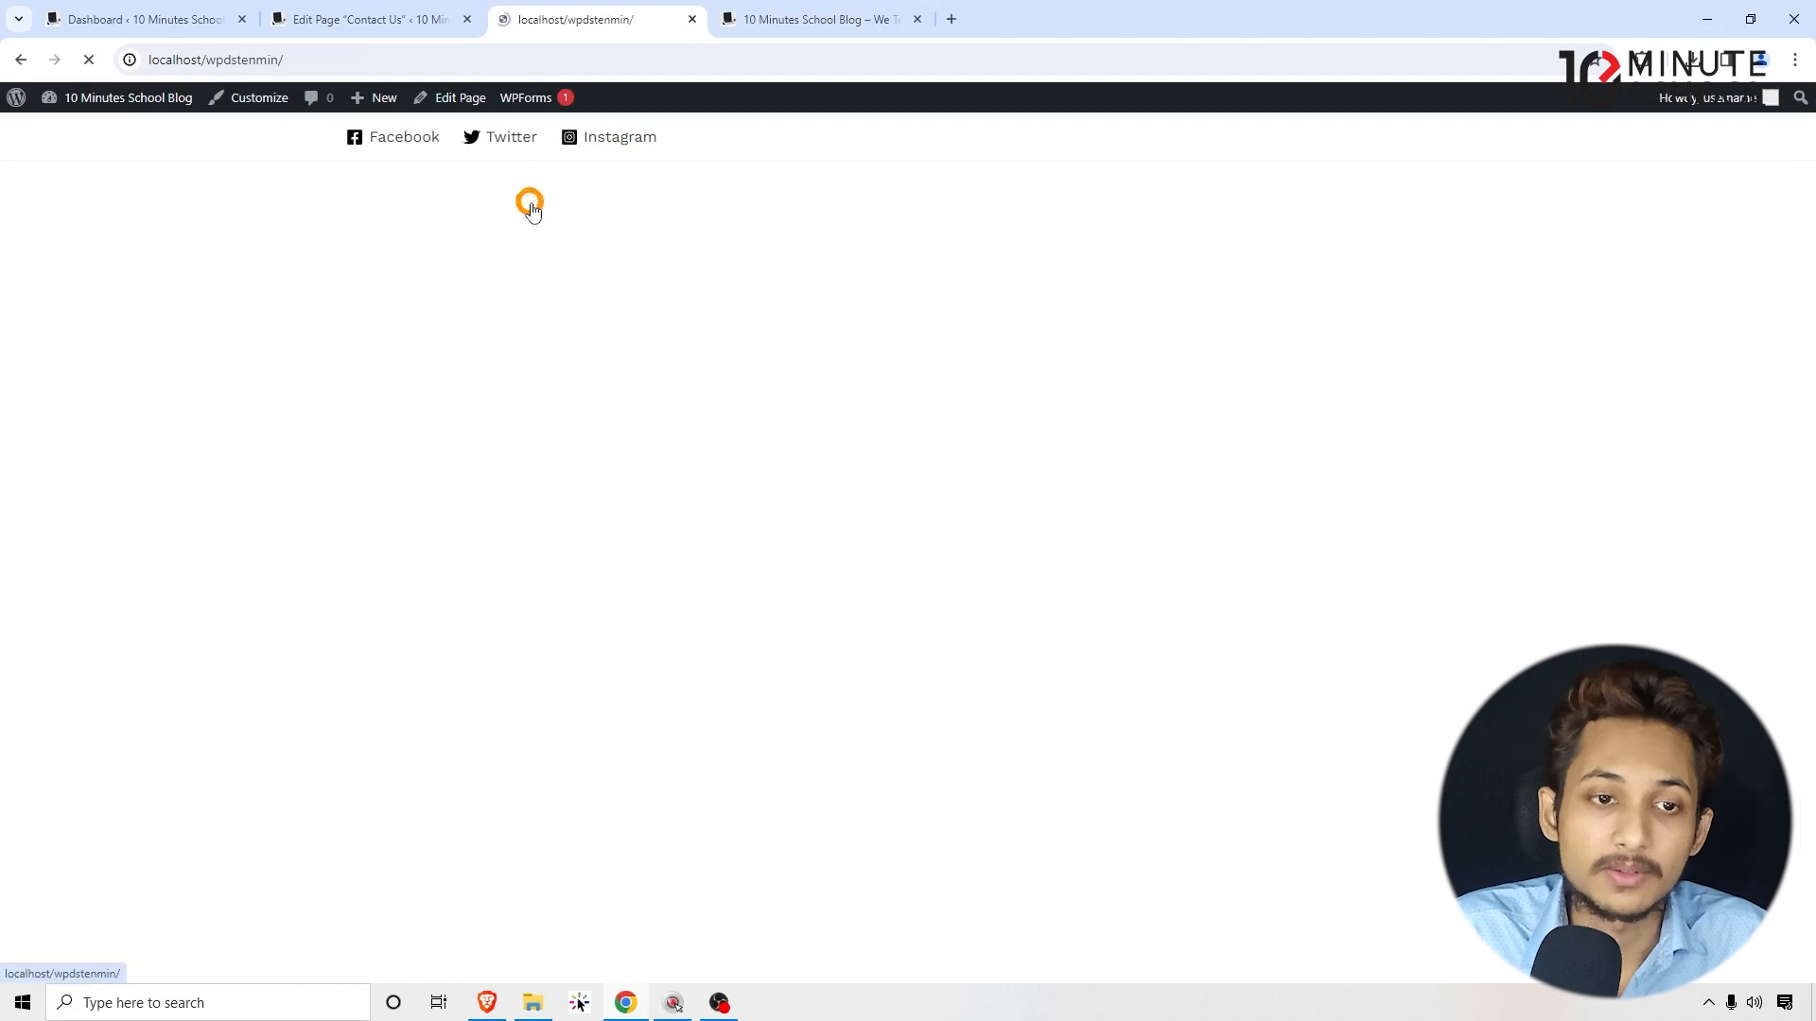
click(789, 395)
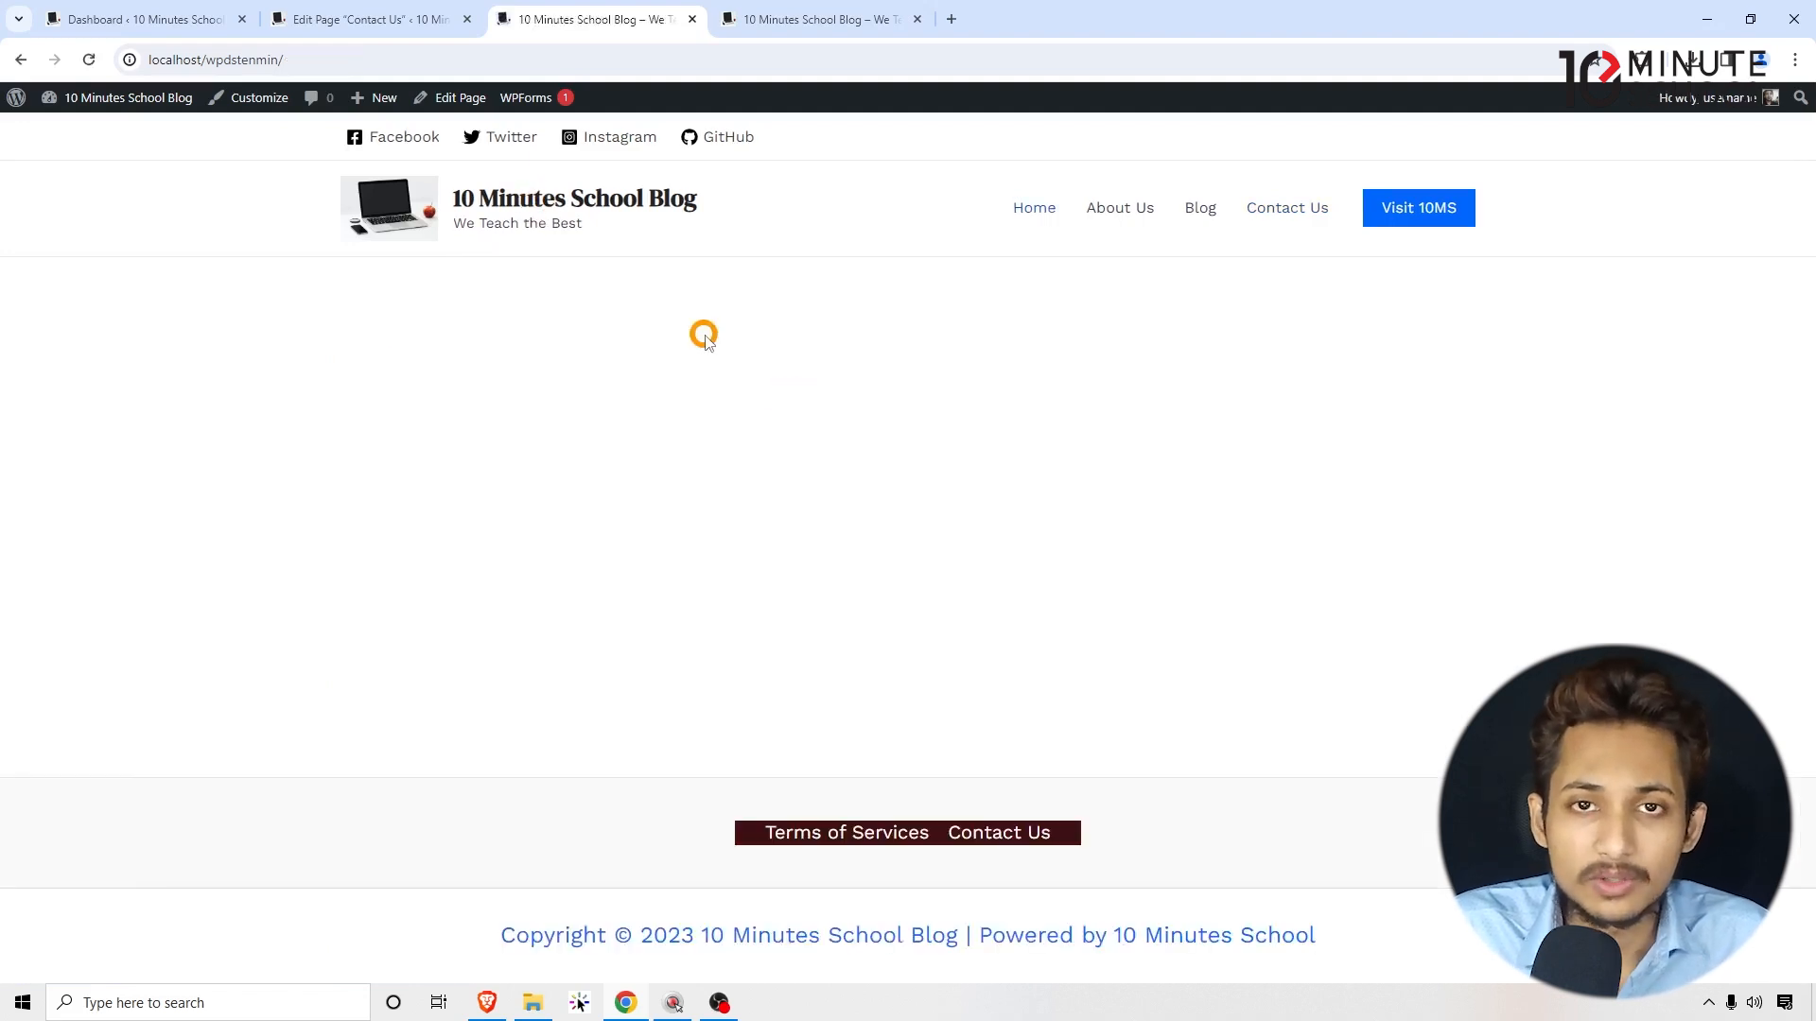
Step: Reload the homepage and open Contact Us from the menu to show the blank form
right_click(761, 355)
click(829, 417)
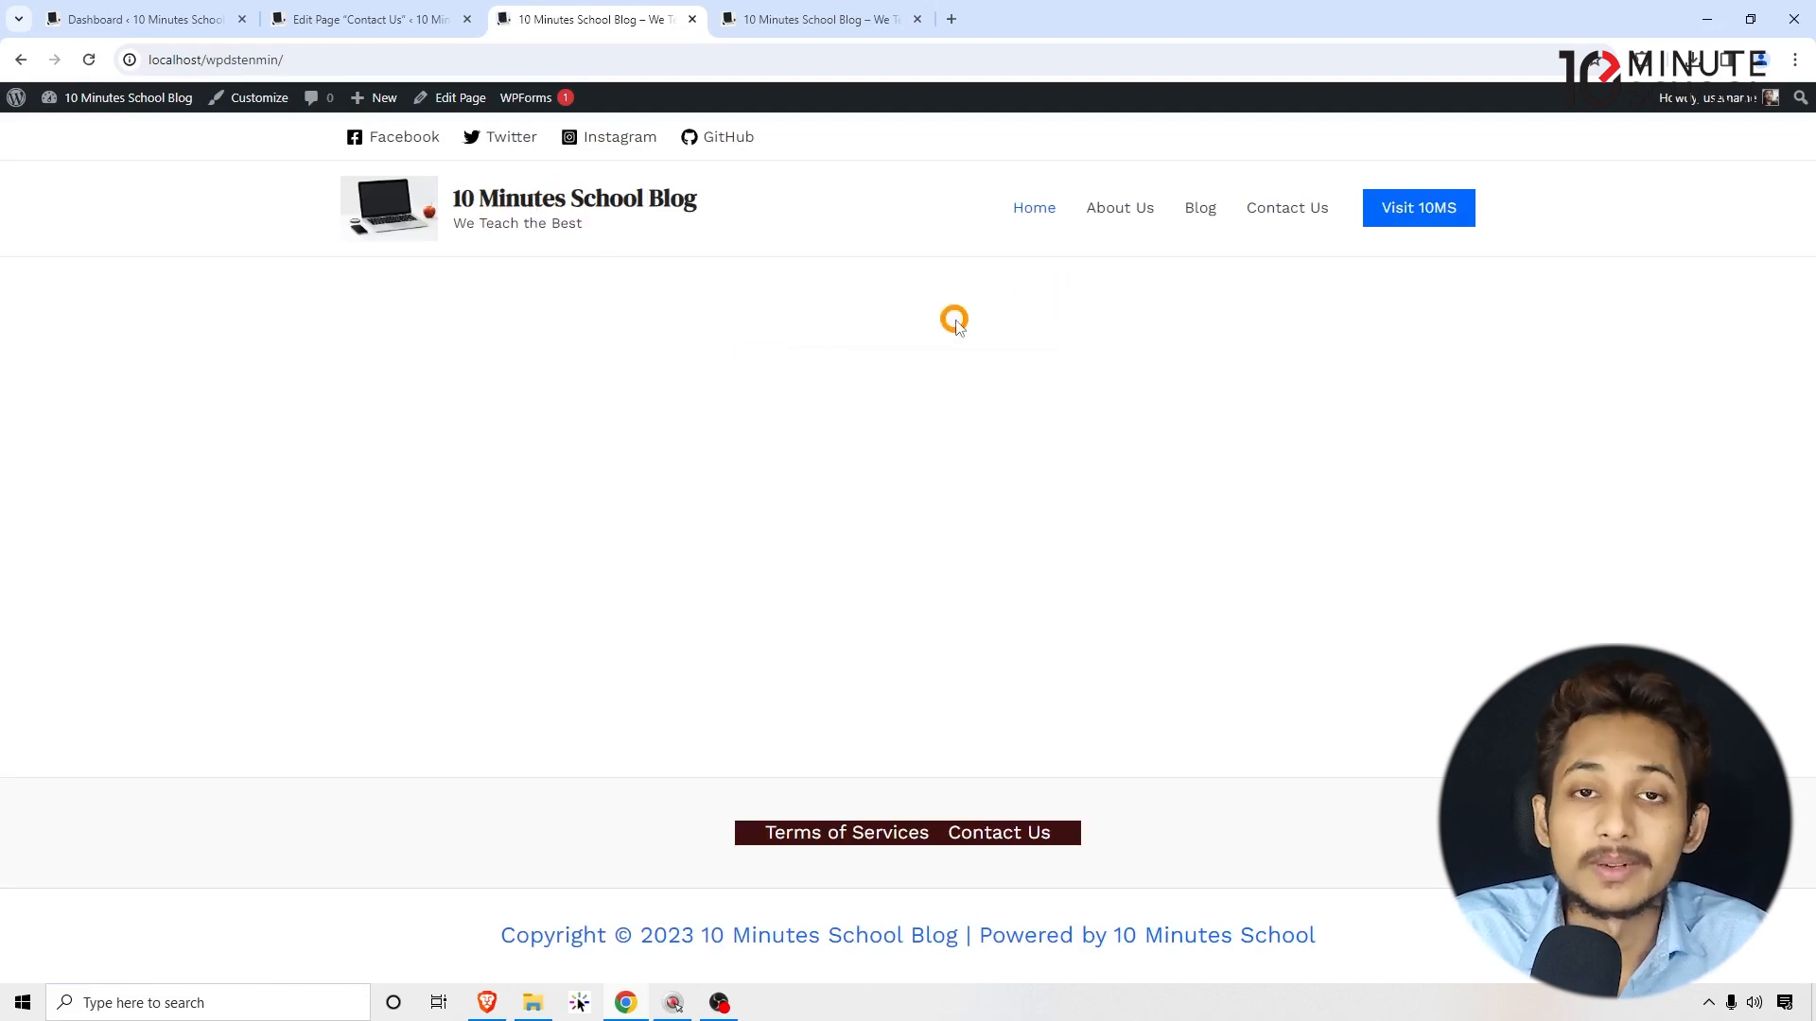
click(1283, 214)
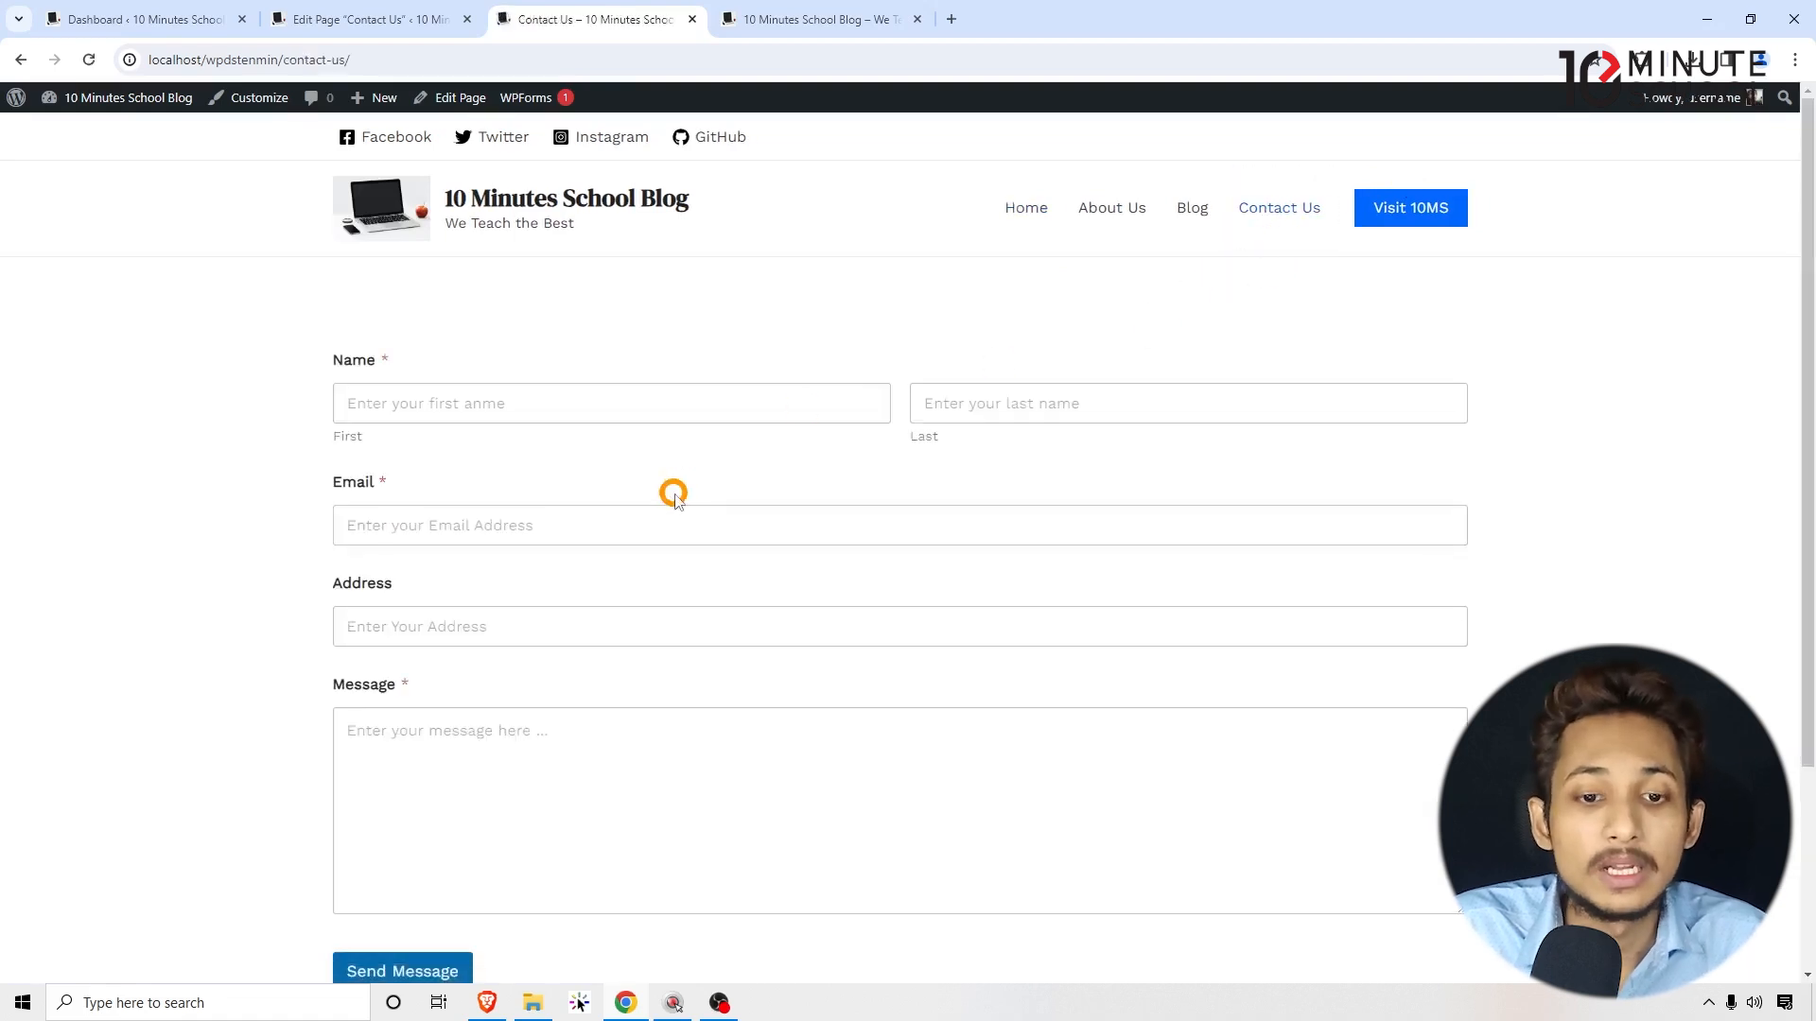
scroll(653, 491, down, 3)
scroll(623, 491, up, 3)
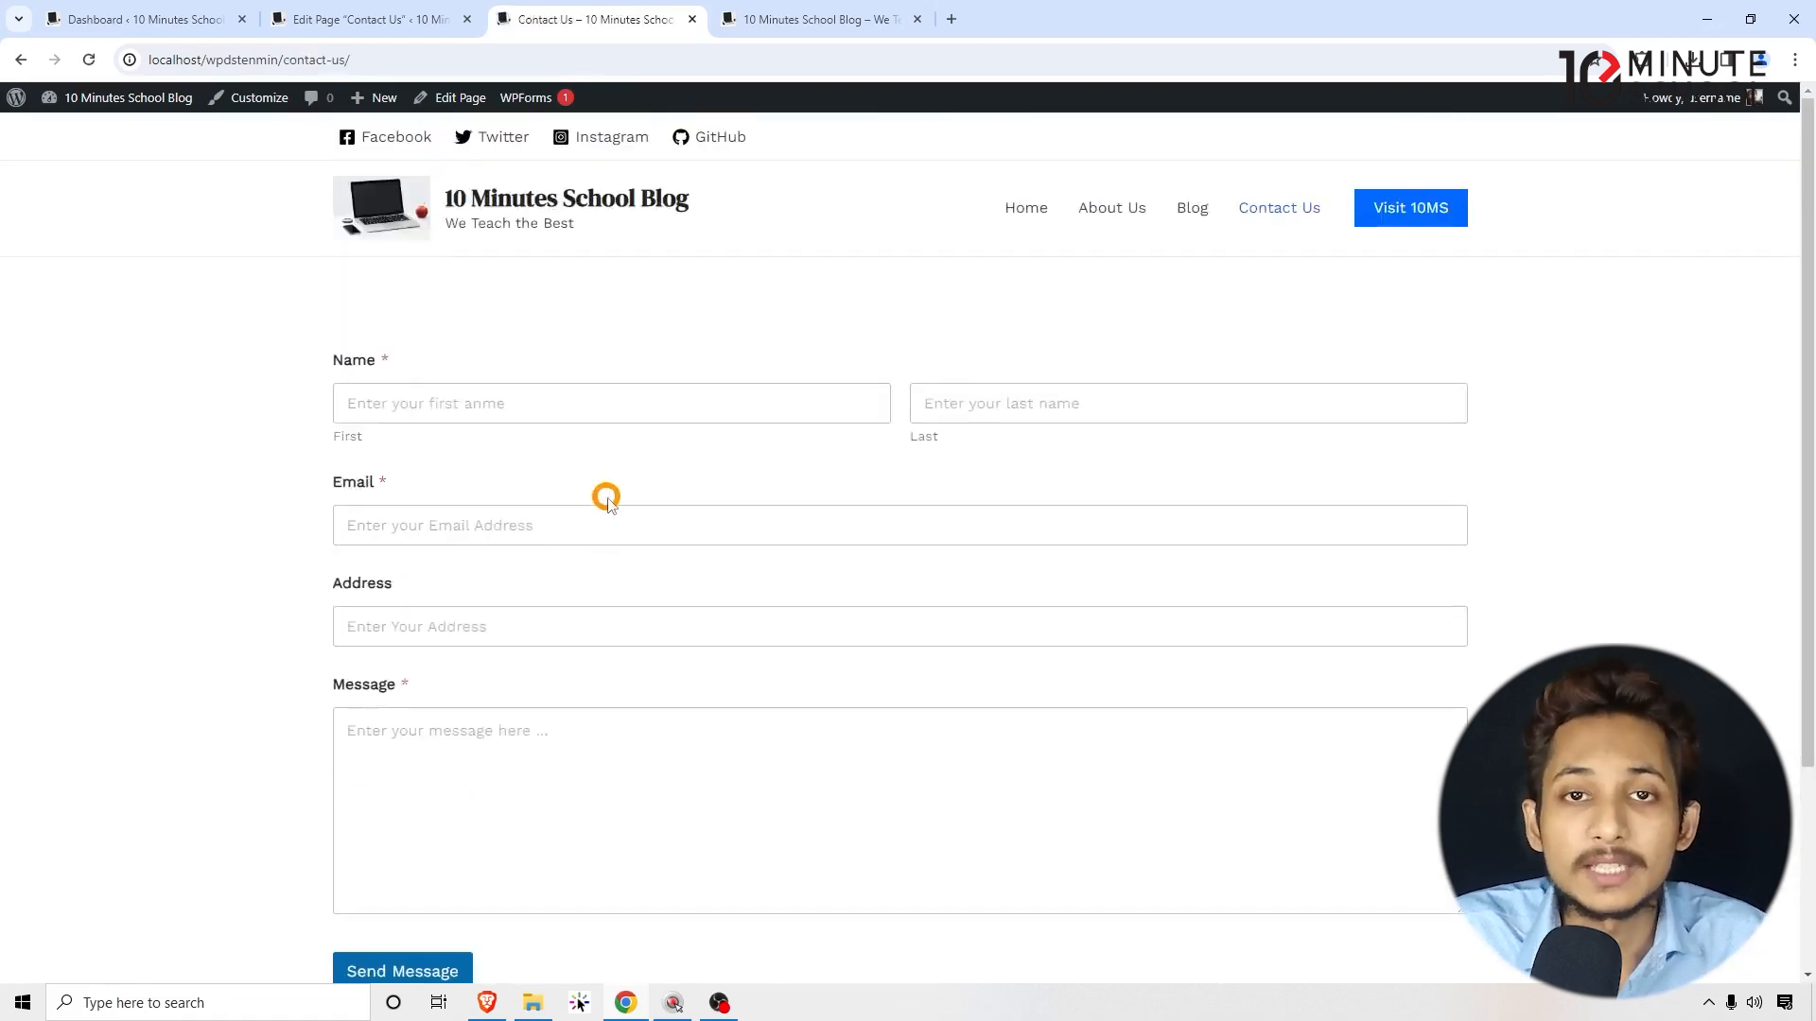